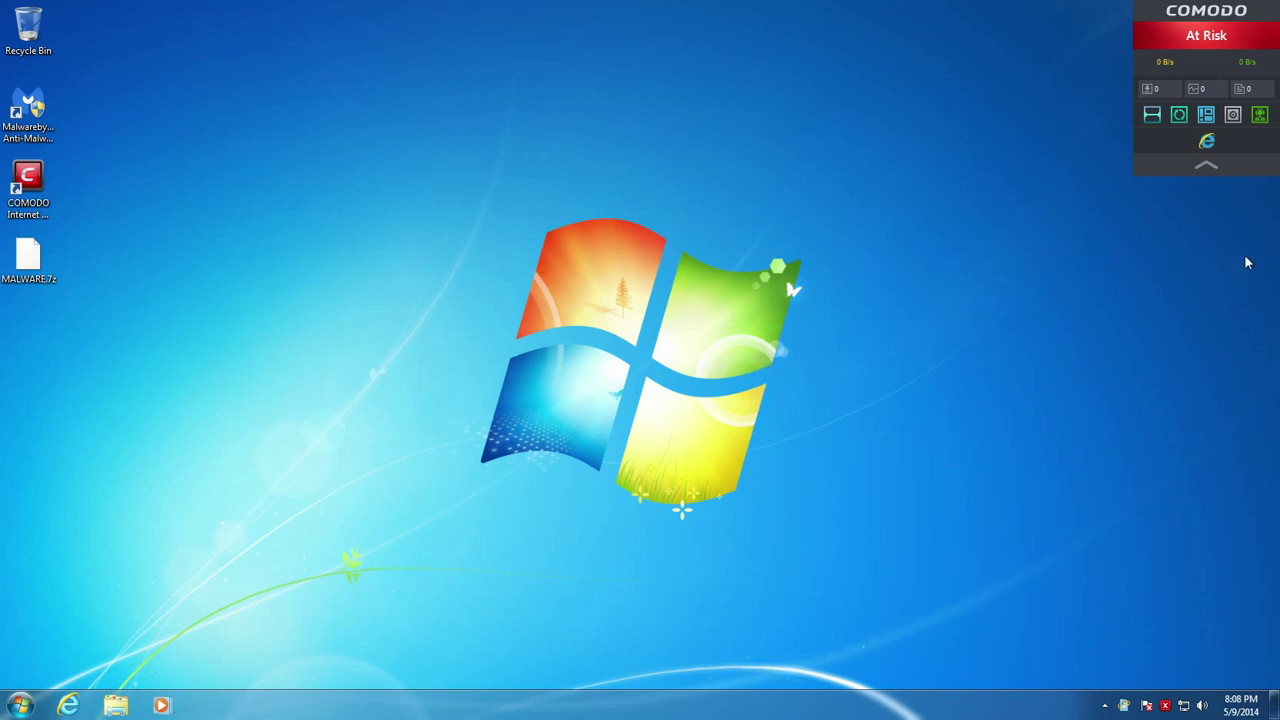
Launch a sandboxed Internet Explorer from the COMODO widget and open the COMODO main window
left_click(1206, 143)
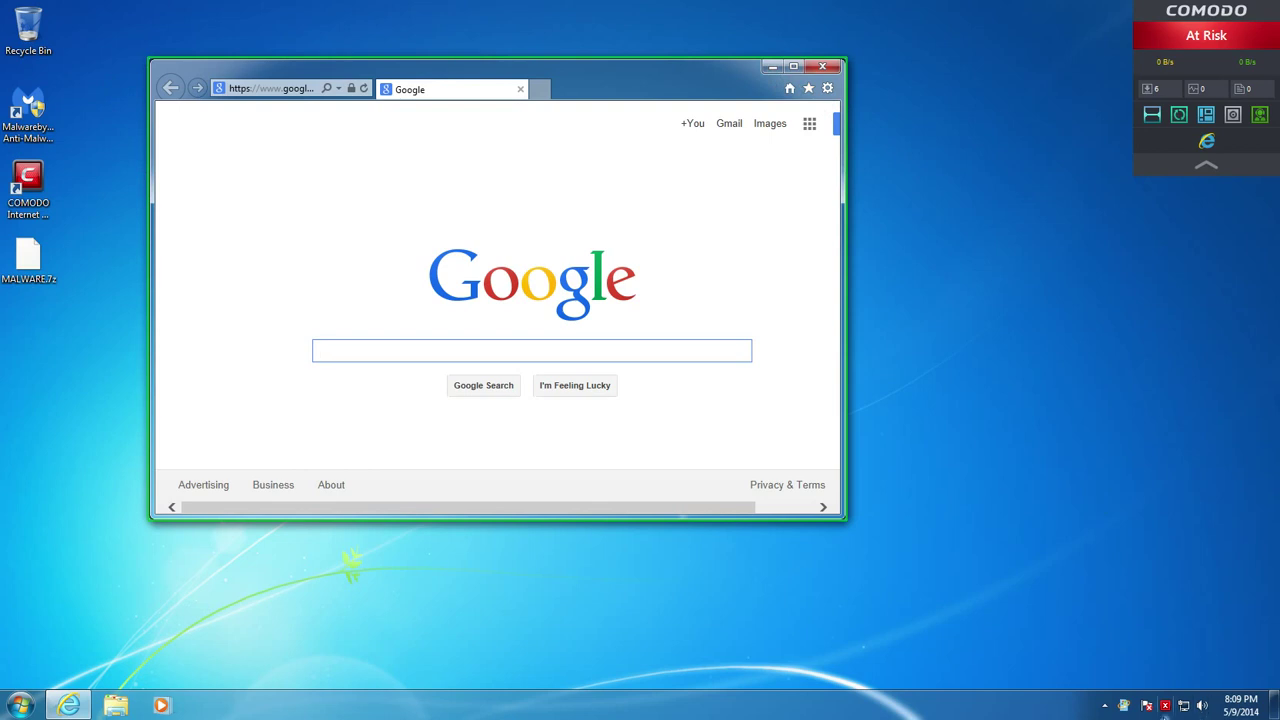
left_click(1166, 708)
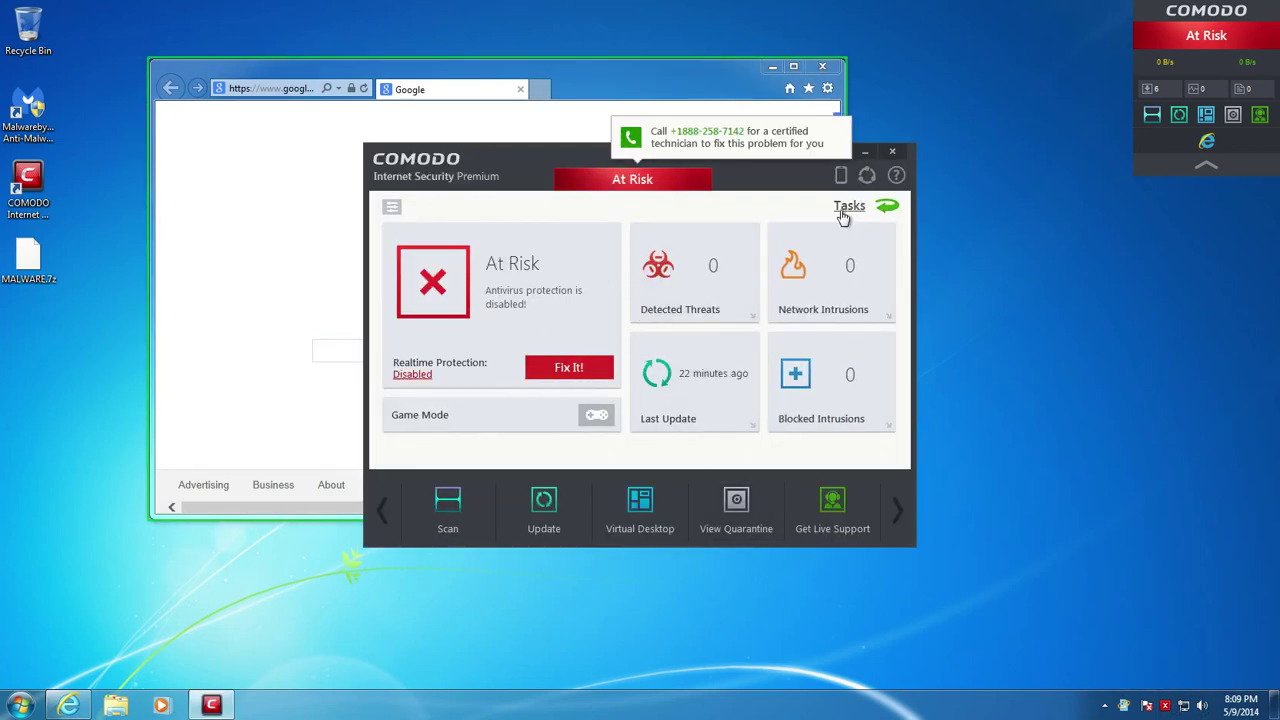
In the detailed view, set the COMODO Firewall to Disabled, permanently
left_click(391, 206)
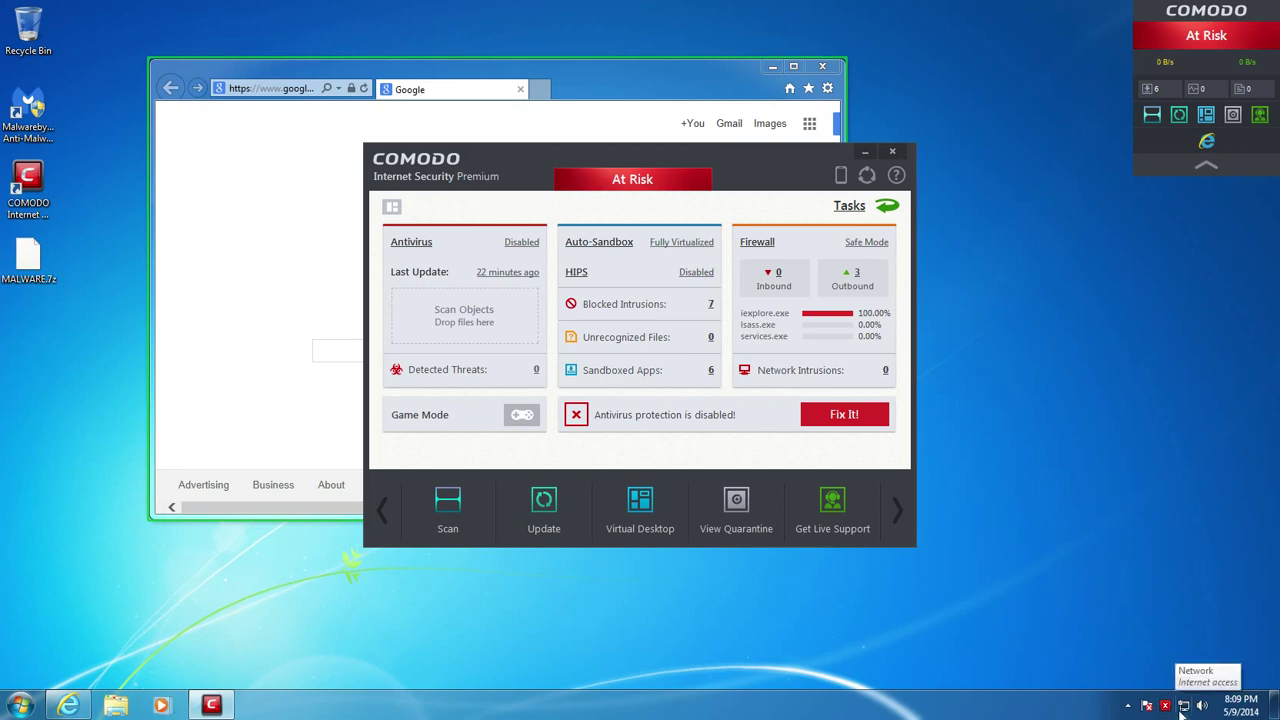
left_click(858, 252)
left_click(886, 329)
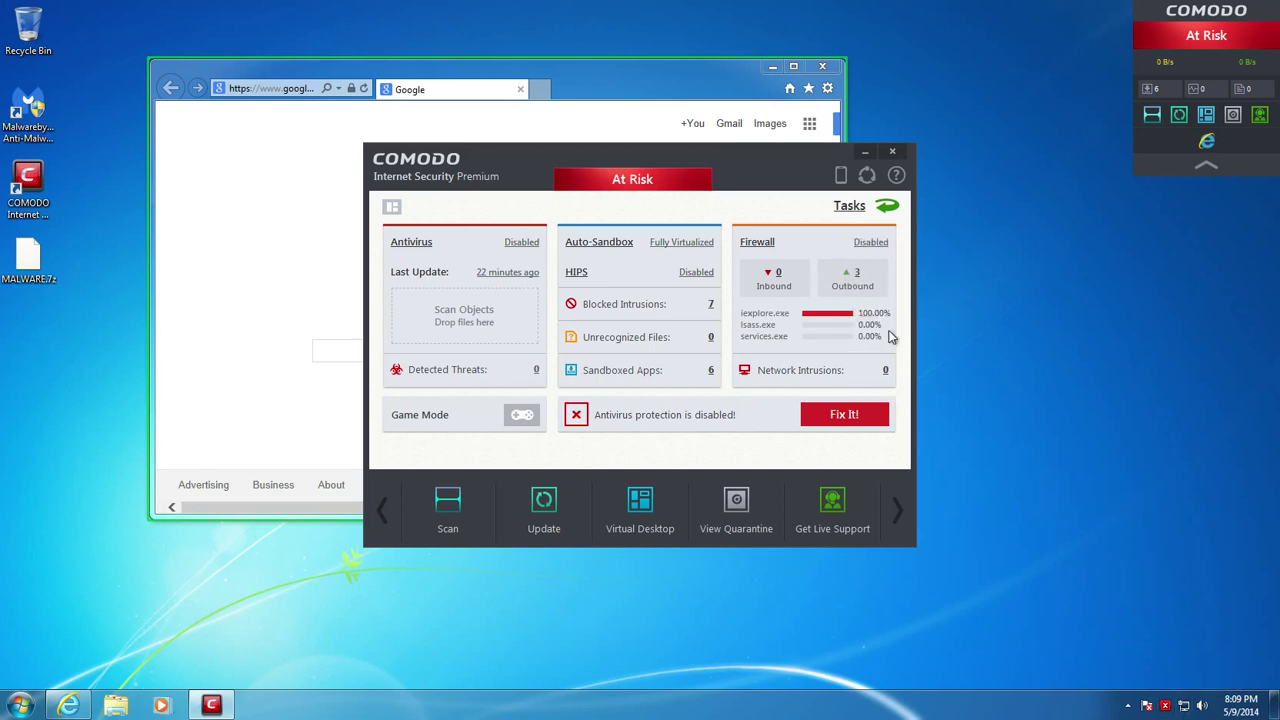
left_click(1032, 625)
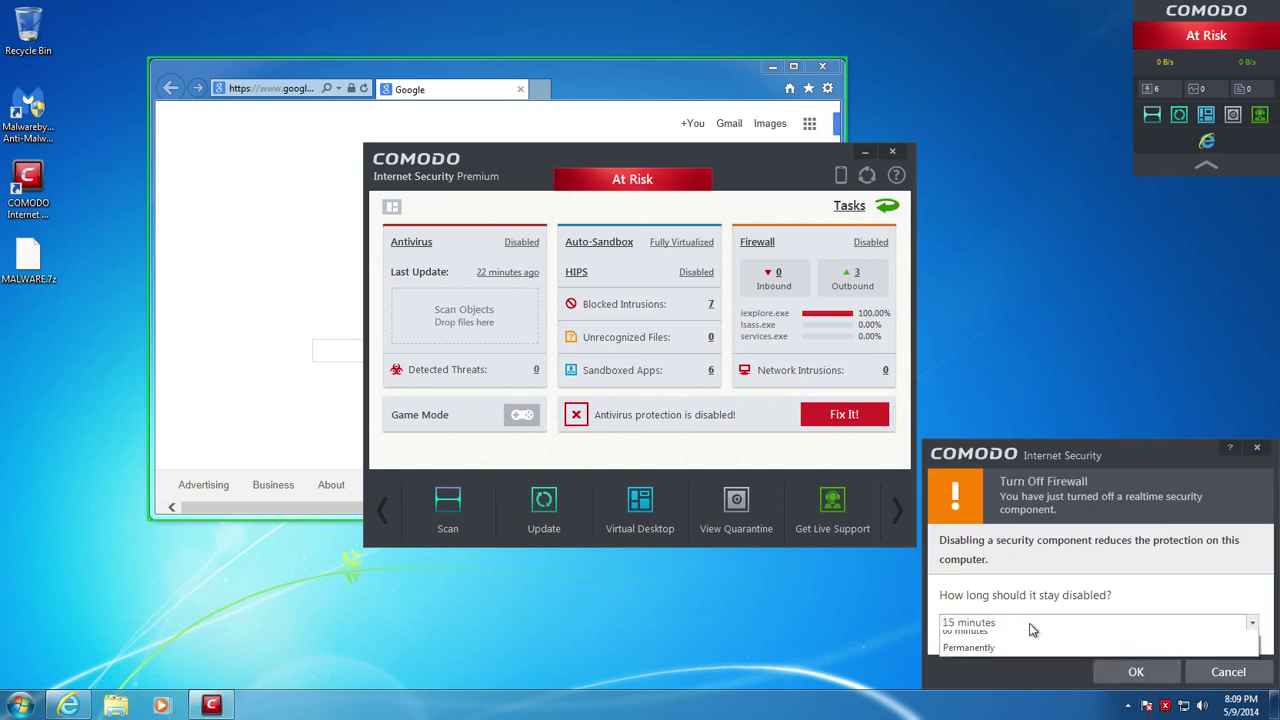
left_click(1010, 690)
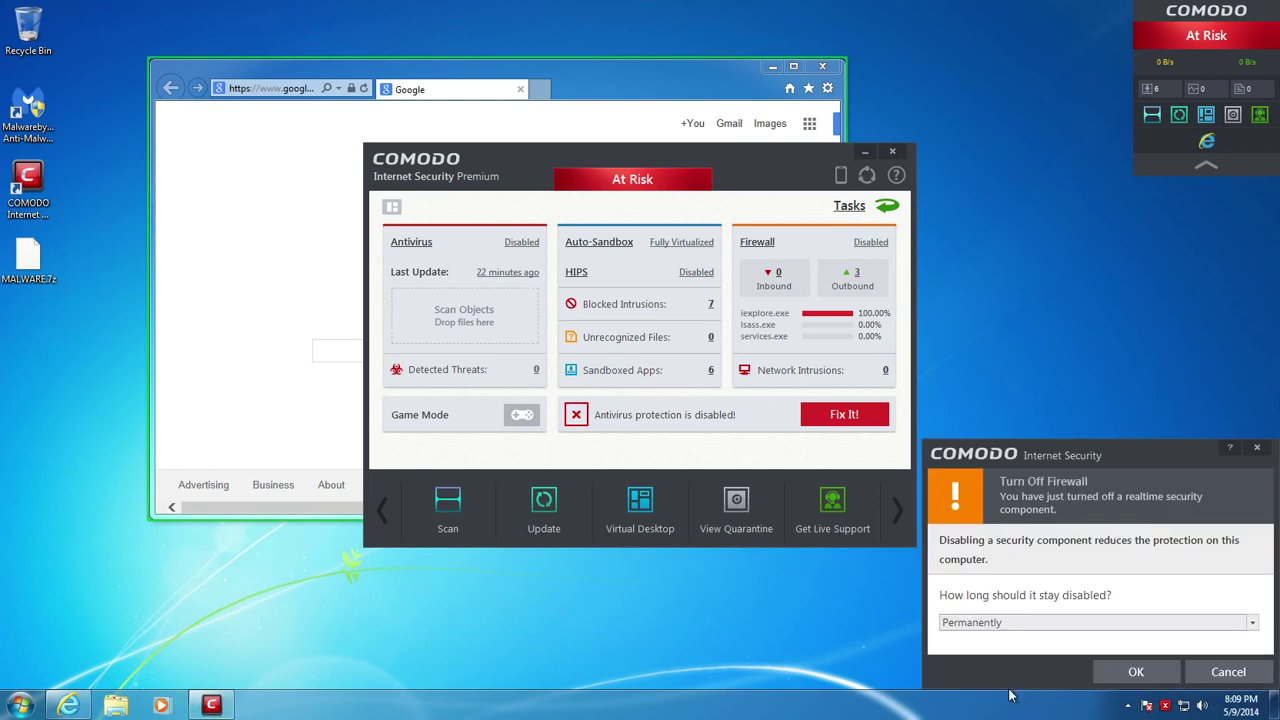
left_click(1136, 672)
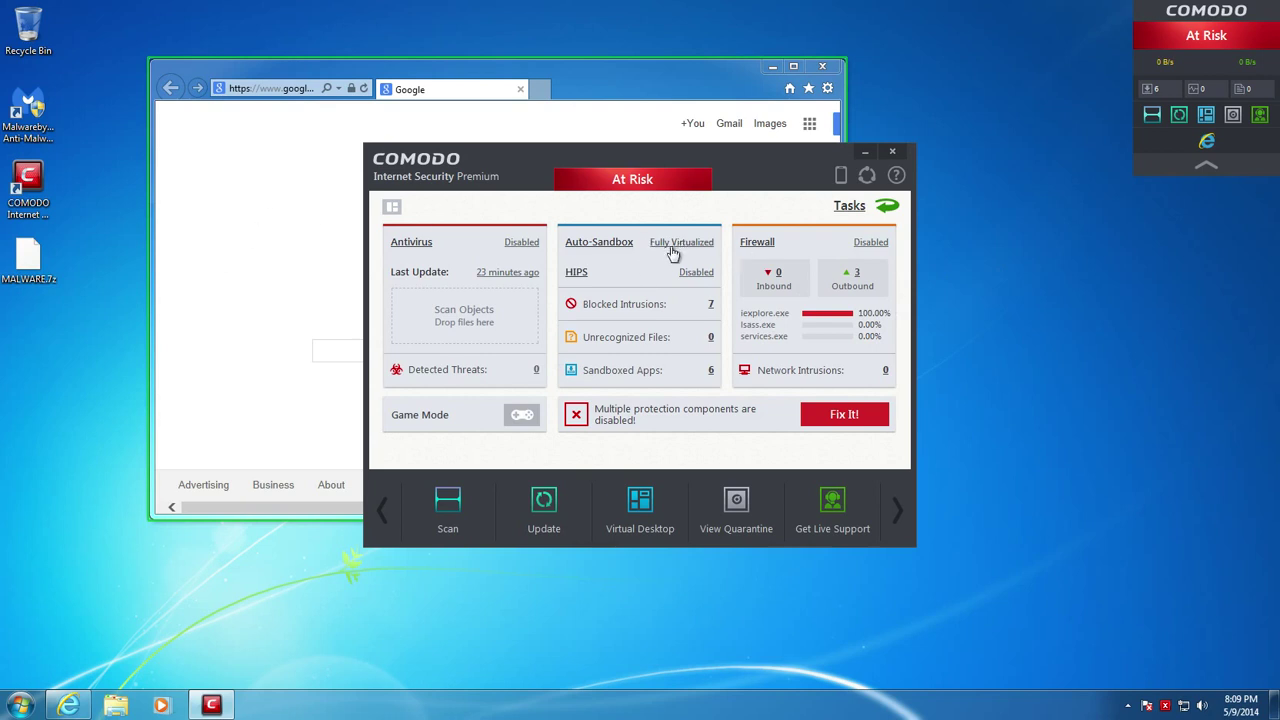
Bring the Google browser forward, maximize it, and load MalwareBlacklist.com from Favorites
left_click(893, 153)
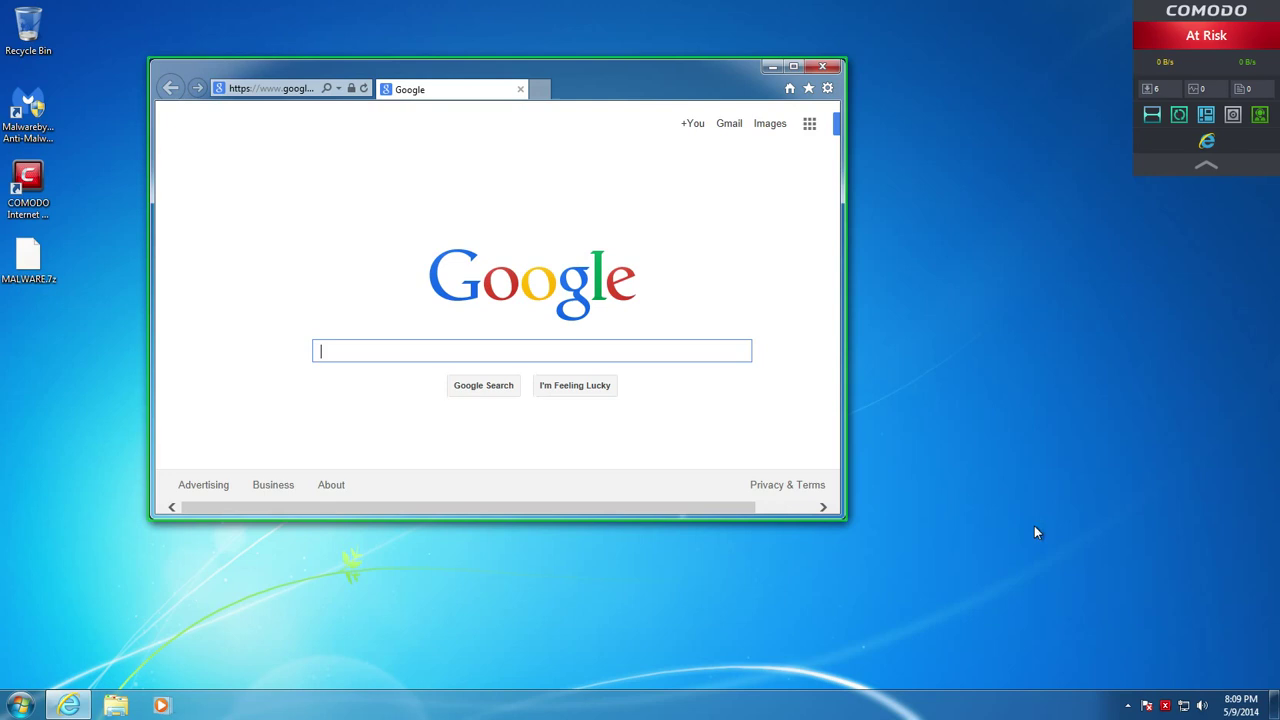
double_click(712, 70)
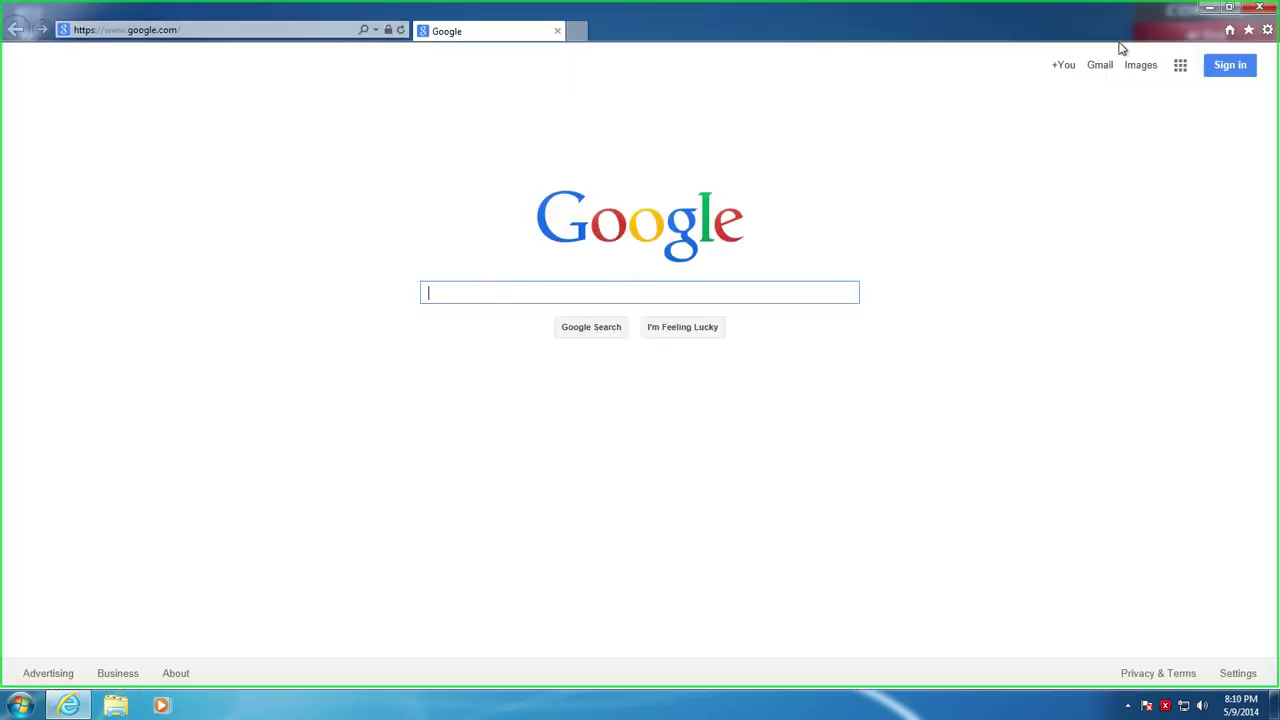
left_click(1248, 30)
left_click(1129, 188)
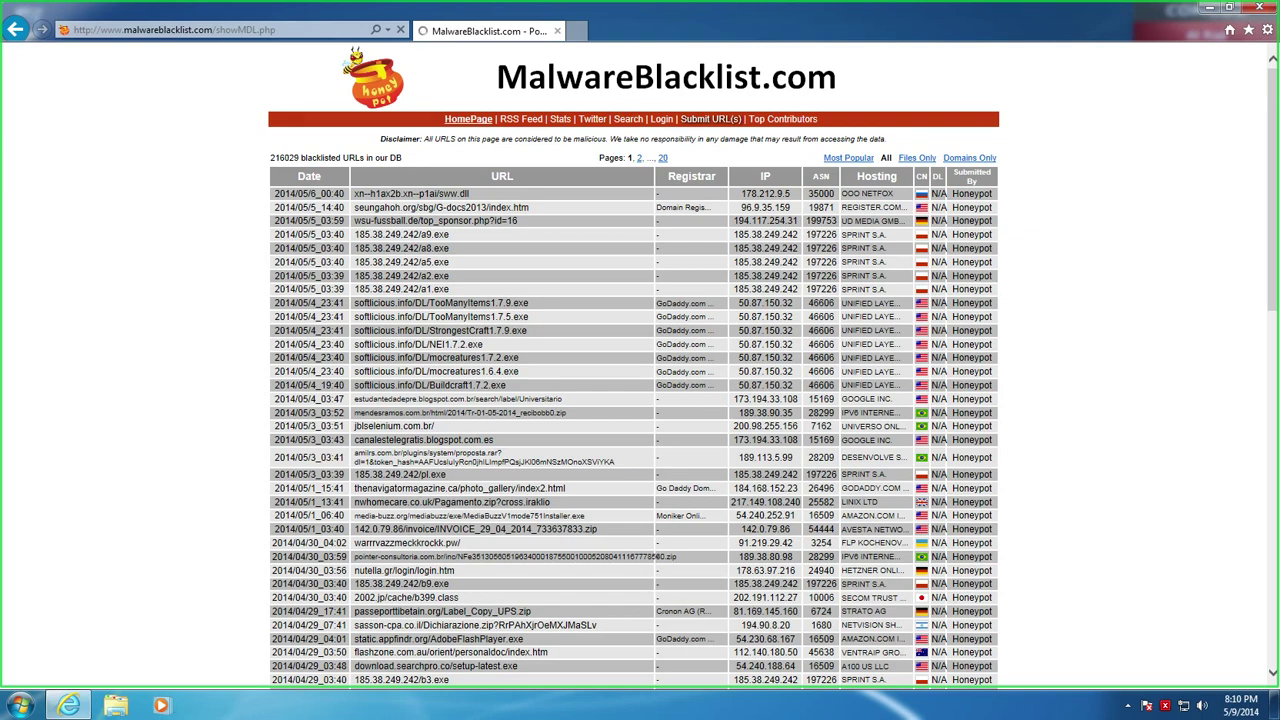
Open a new tab and copy the 185.38.249.242/a9.exe address from the blacklist into it
left_click(577, 34)
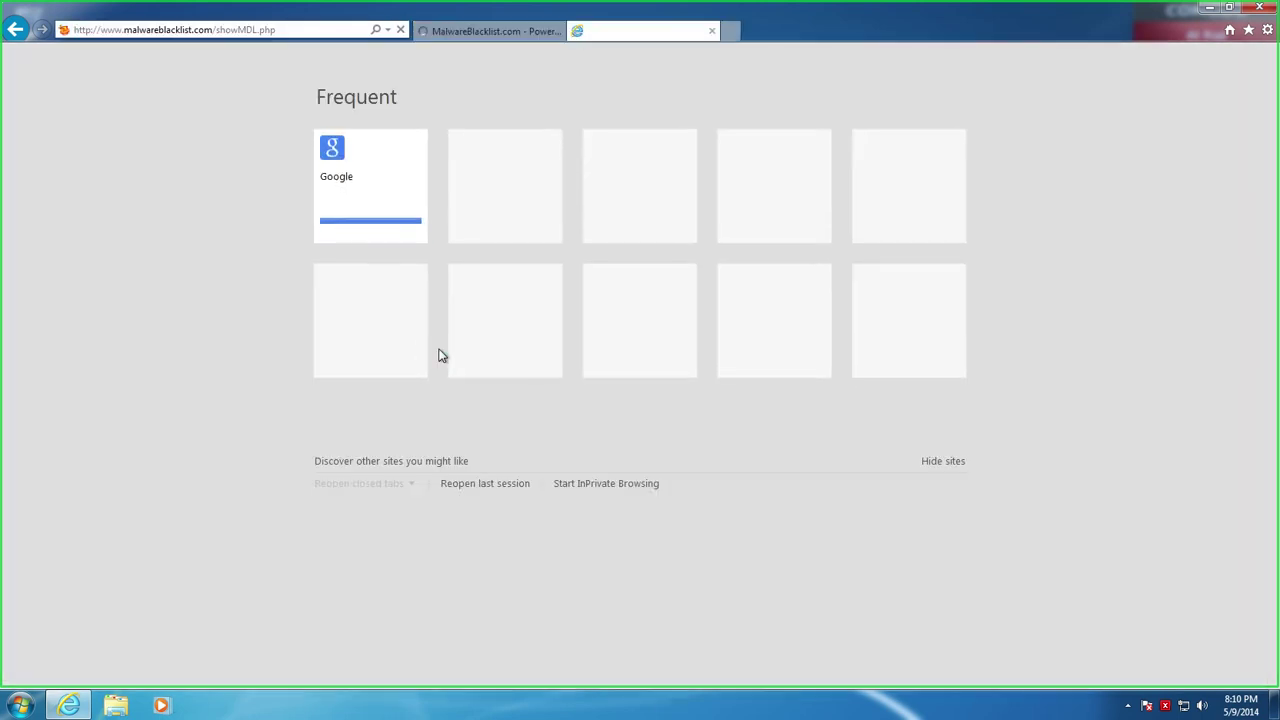
left_click(468, 33)
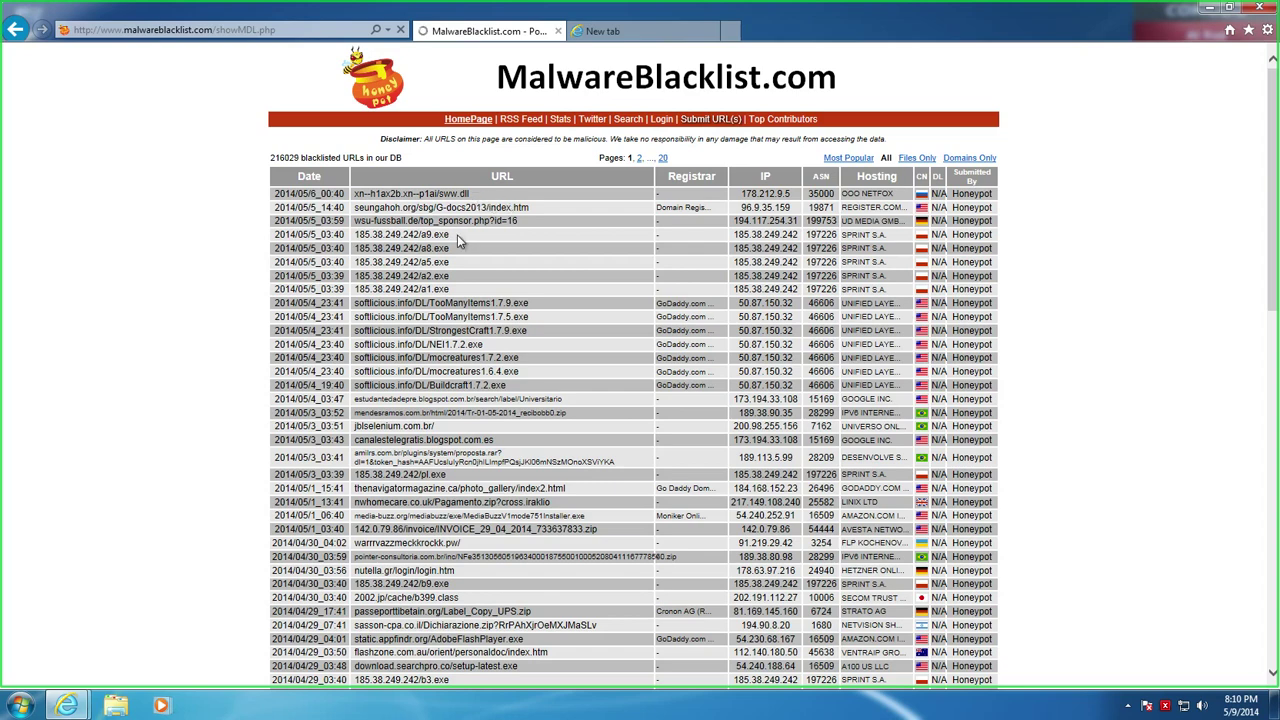
left_click_drag(456, 238, 366, 236)
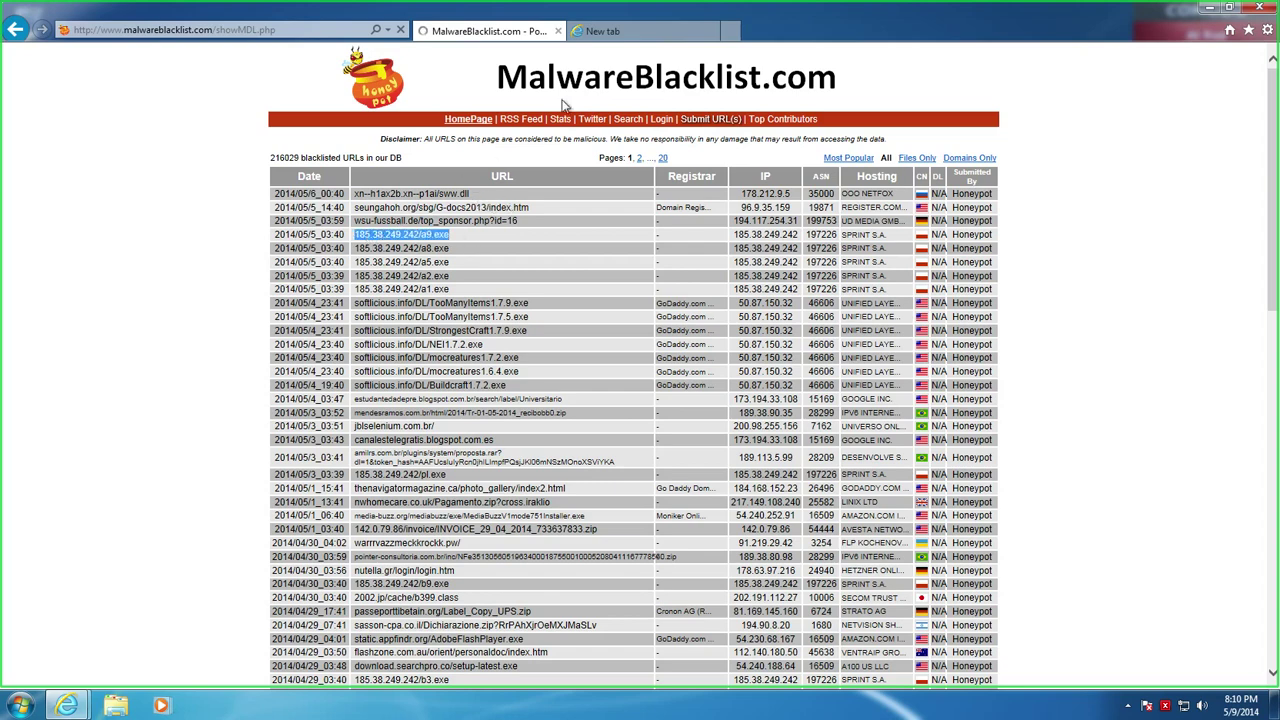
left_click(608, 32)
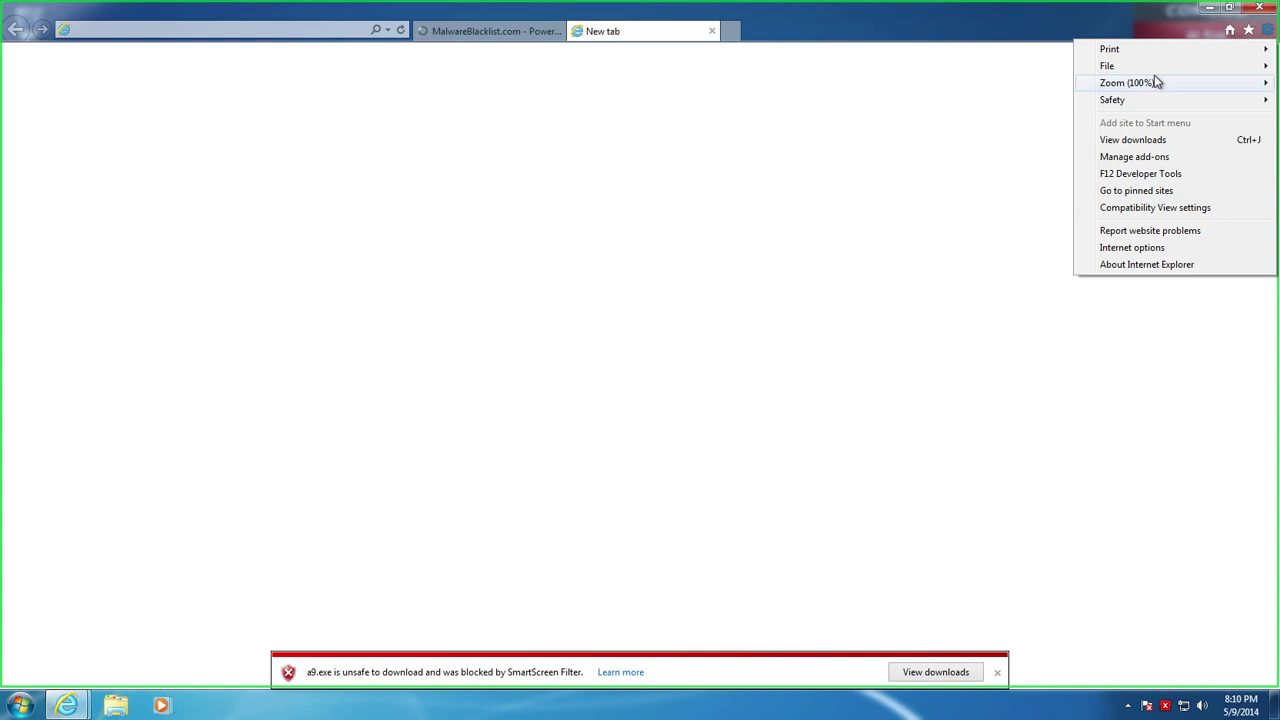
Turn off Internet Explorer's SmartScreen Filter
mouse_move(1131, 104)
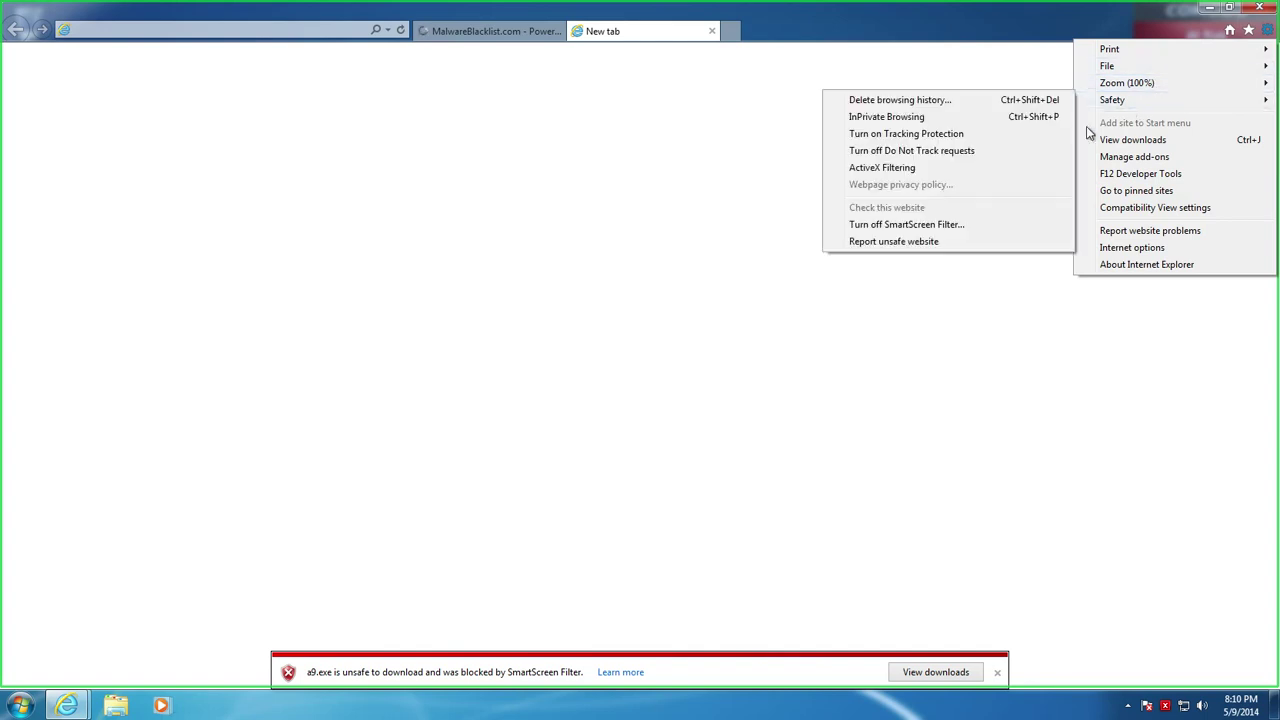
left_click(960, 224)
left_click(780, 440)
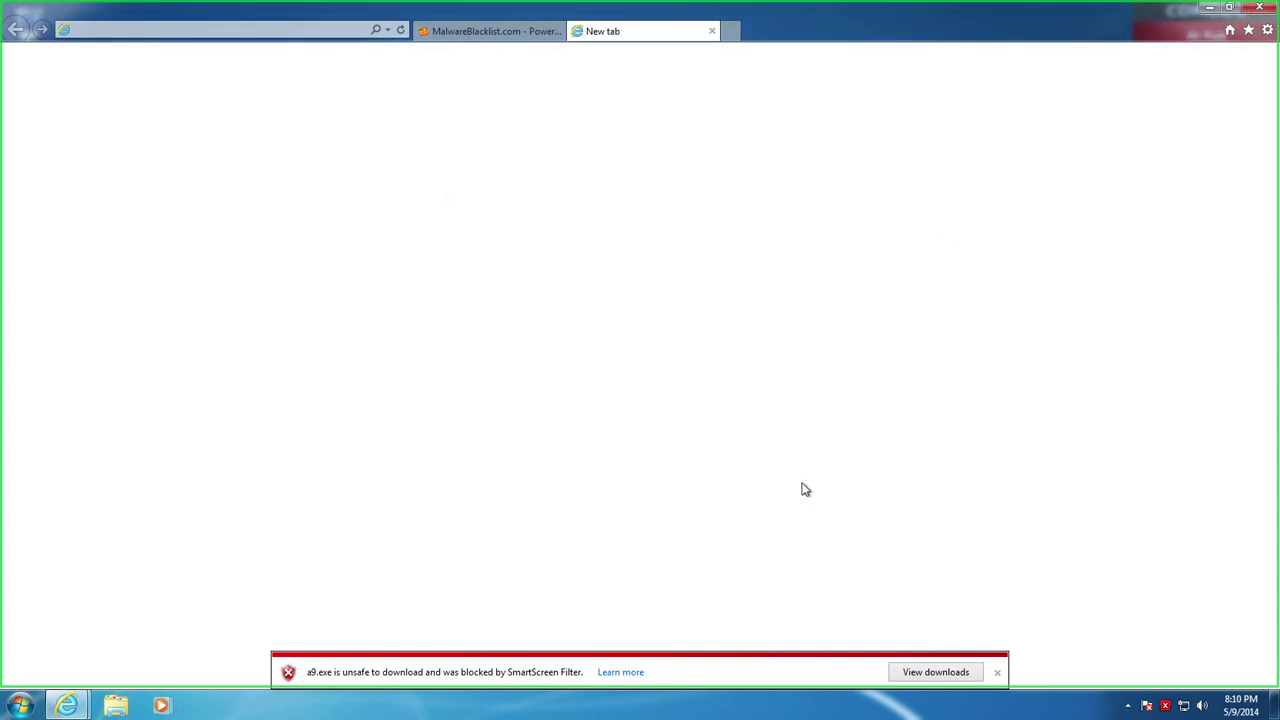
Download the unsafe a9.exe from the downloads list and run it anyway
left_click(958, 677)
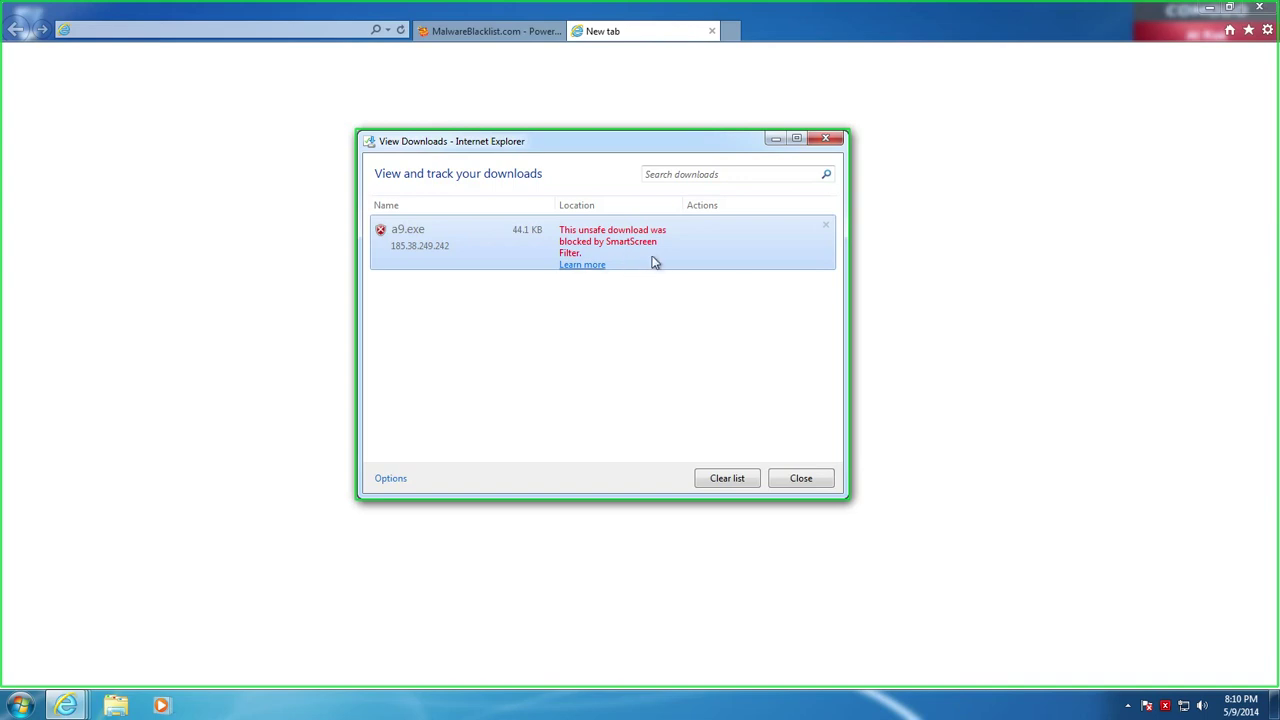
right_click(651, 262)
left_click(688, 288)
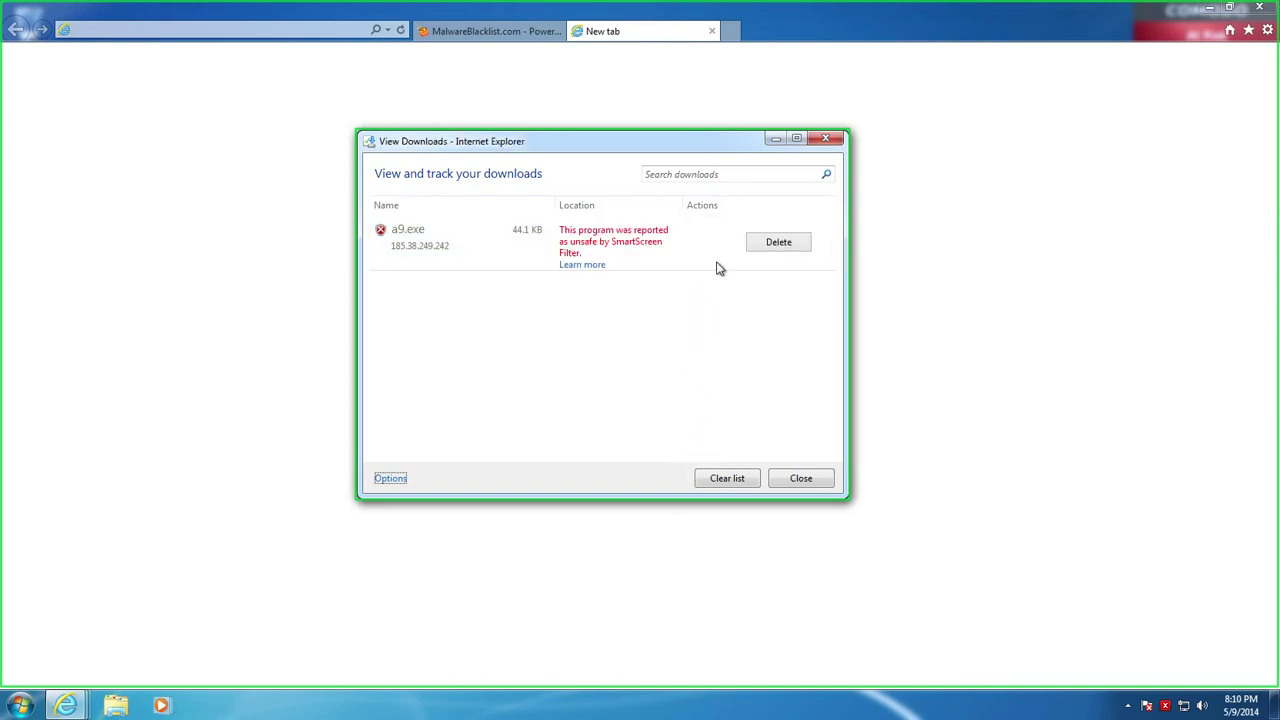
right_click(677, 246)
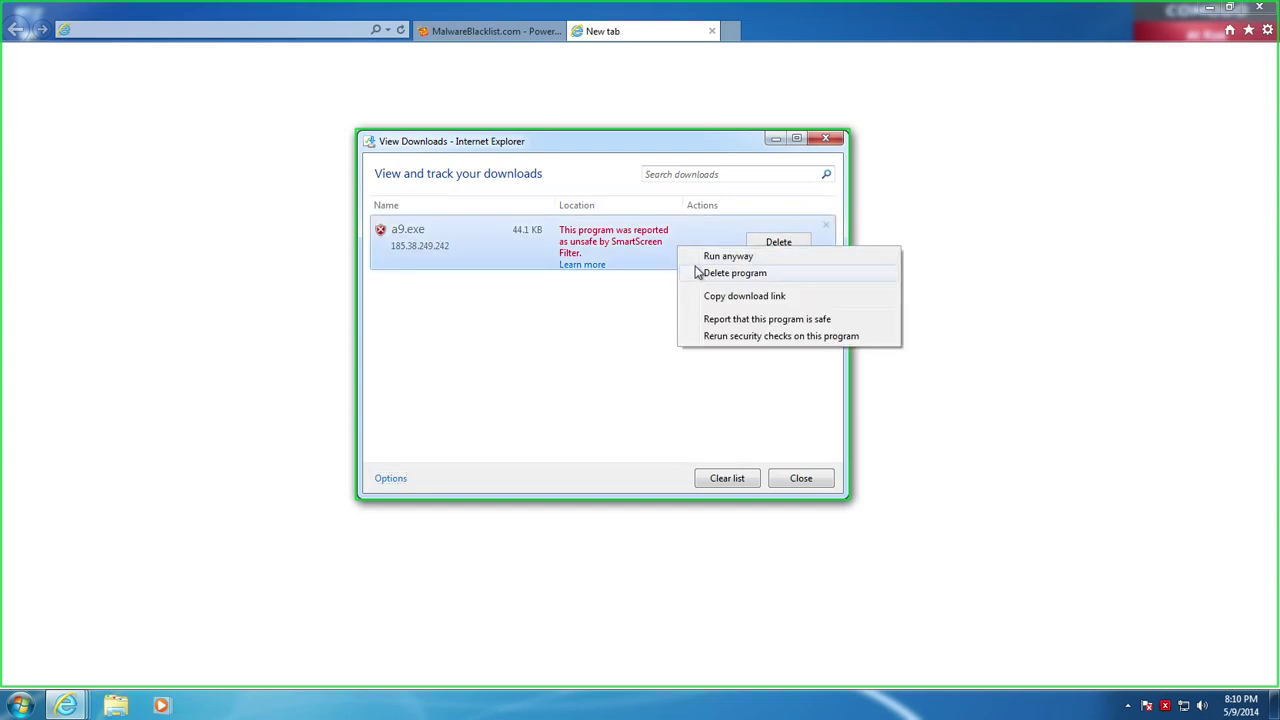
left_click(711, 256)
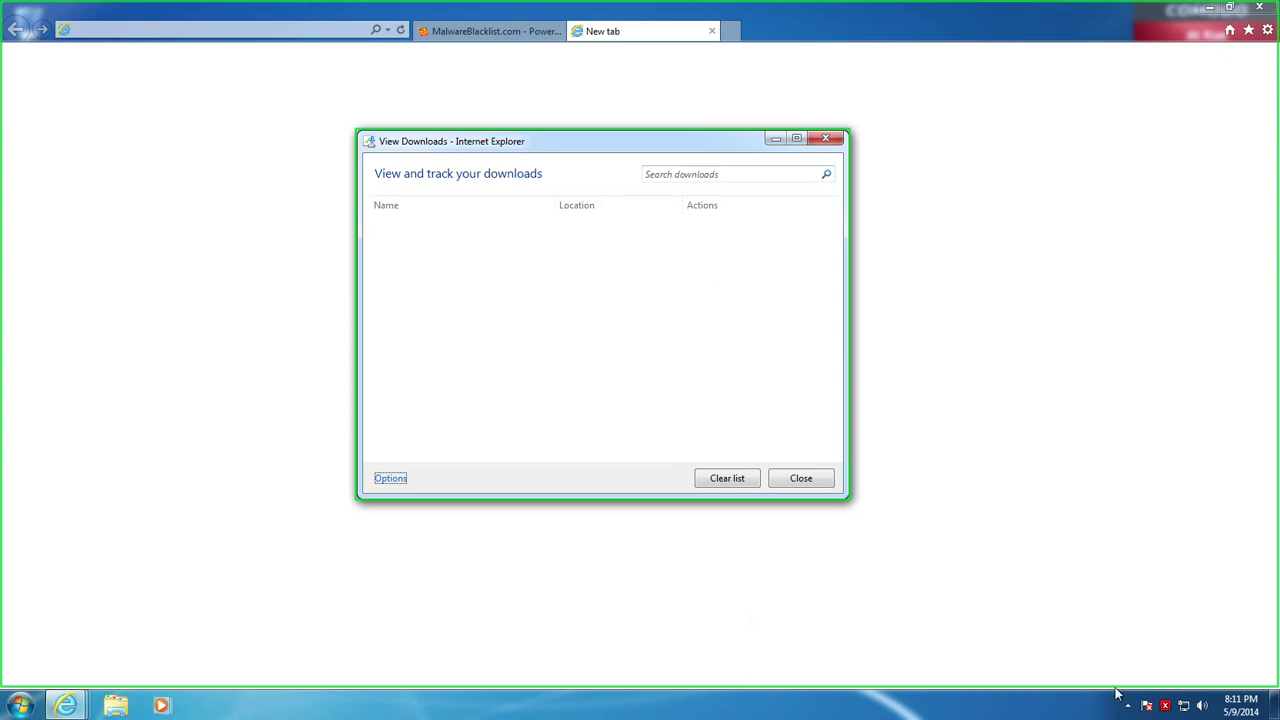
right_click(996, 706)
left_click(1036, 654)
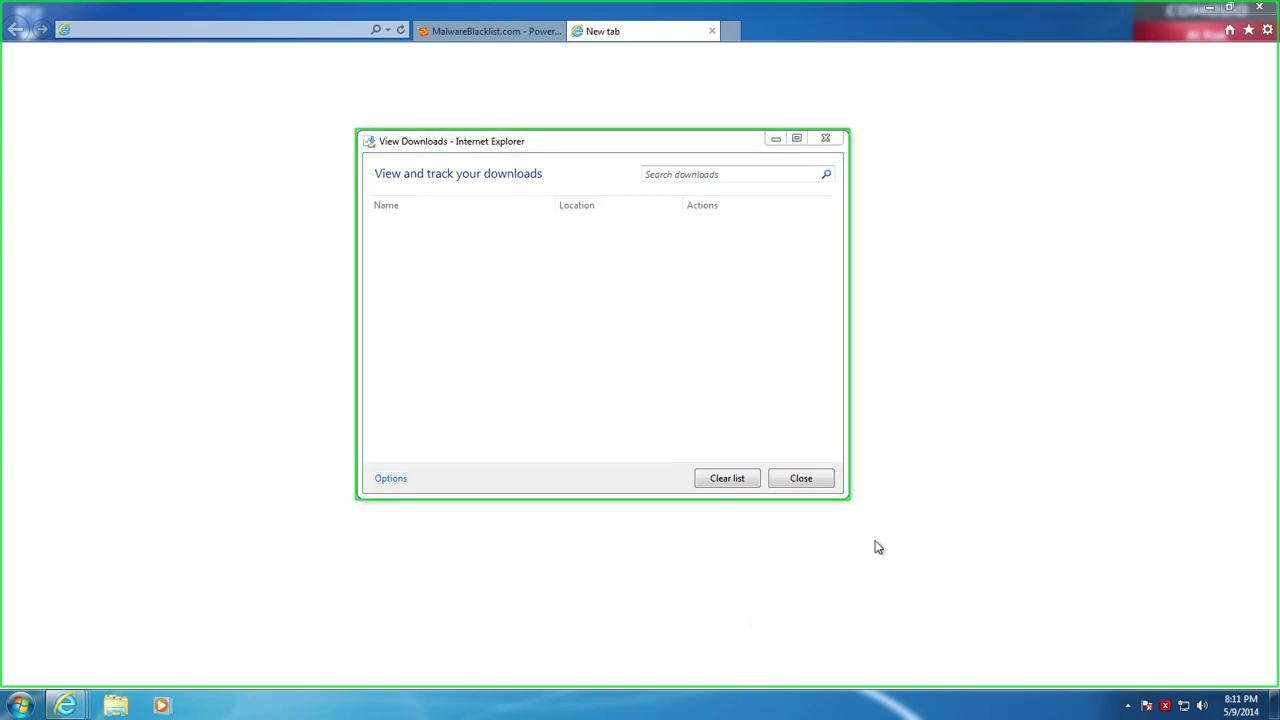
Show processes from all users on Task Manager's Processes tab
left_click(100, 63)
left_click(54, 62)
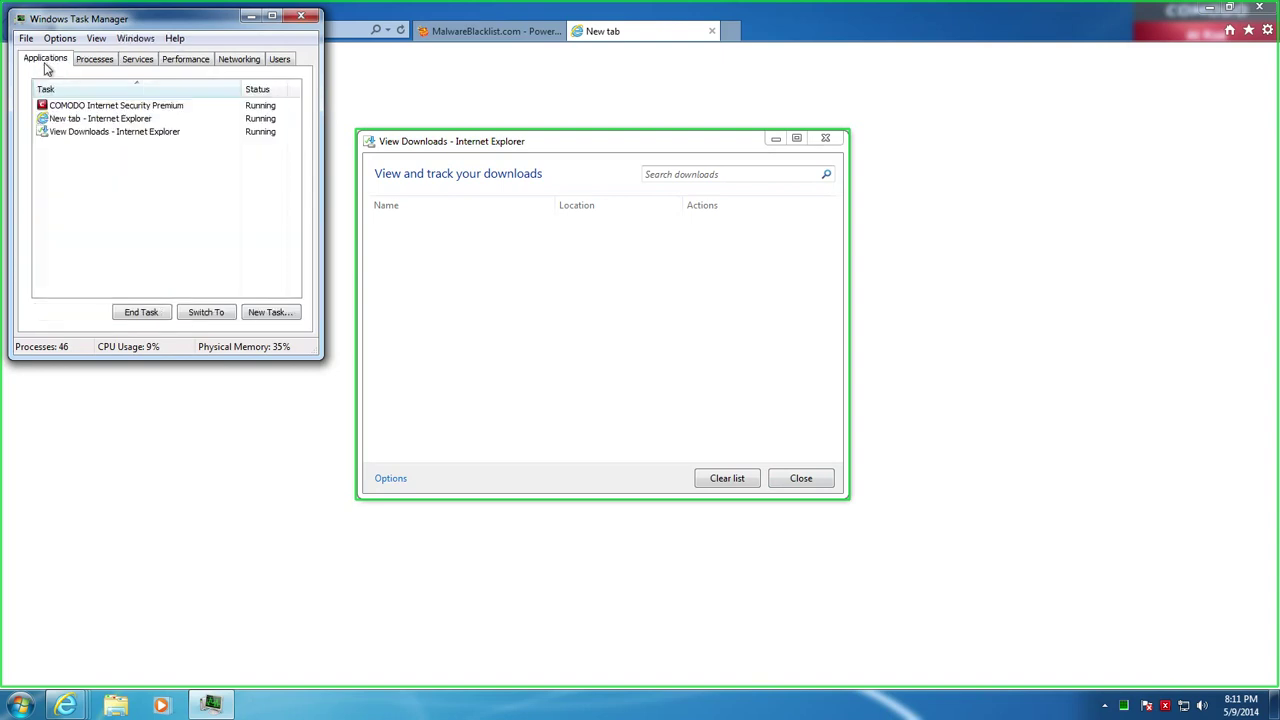
left_click(103, 62)
left_click(96, 62)
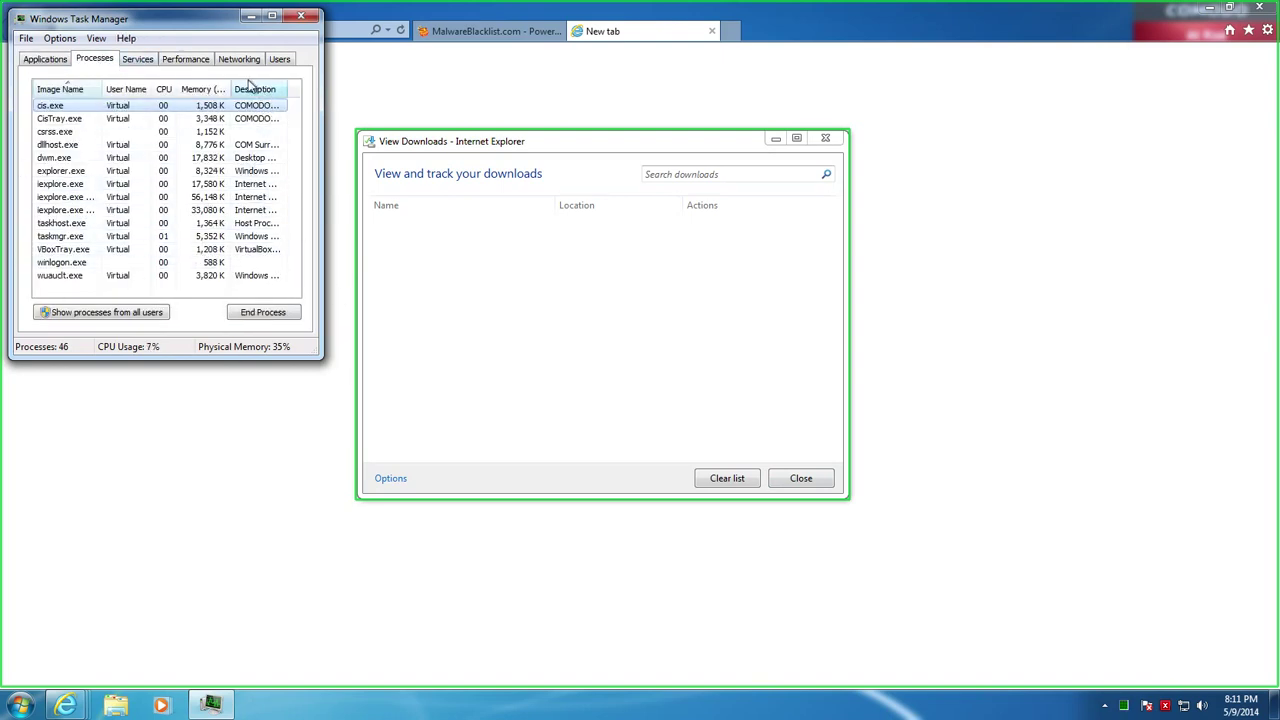
left_click(95, 313)
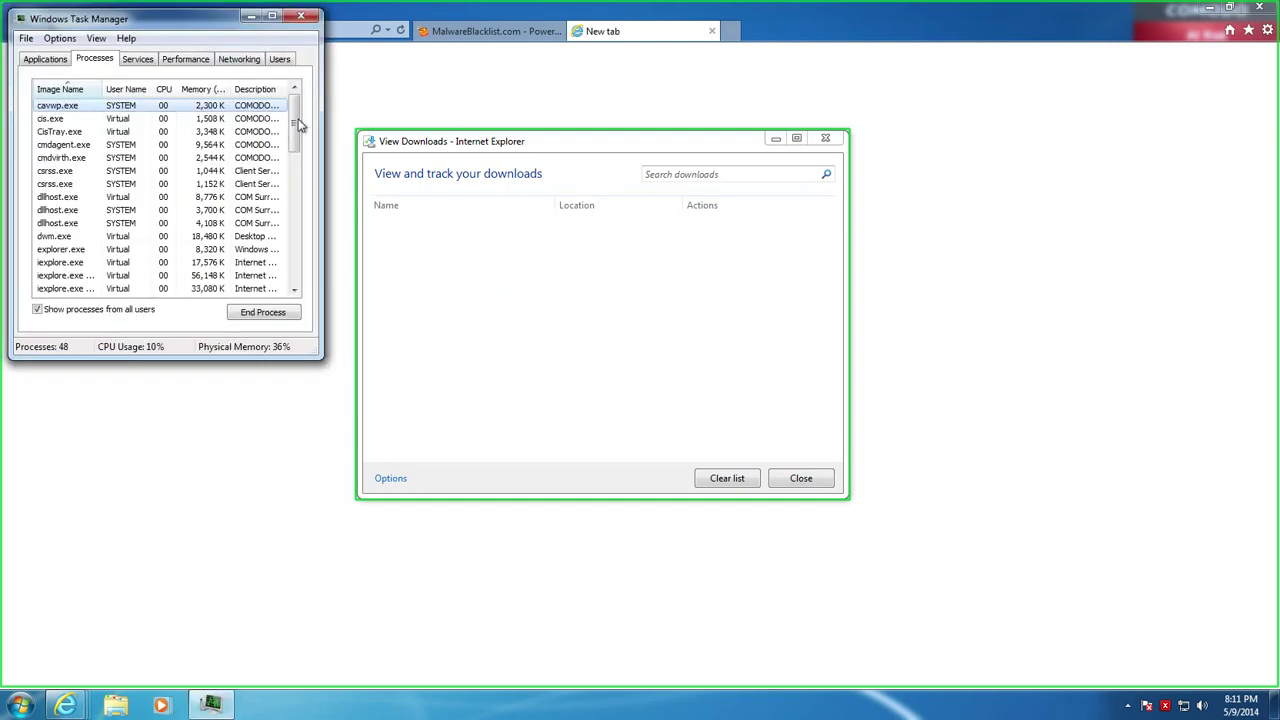
Move Task Manager toward the centre; open and close the virtual machine's shared folders settings unchanged
left_click_drag(298, 124, 293, 77)
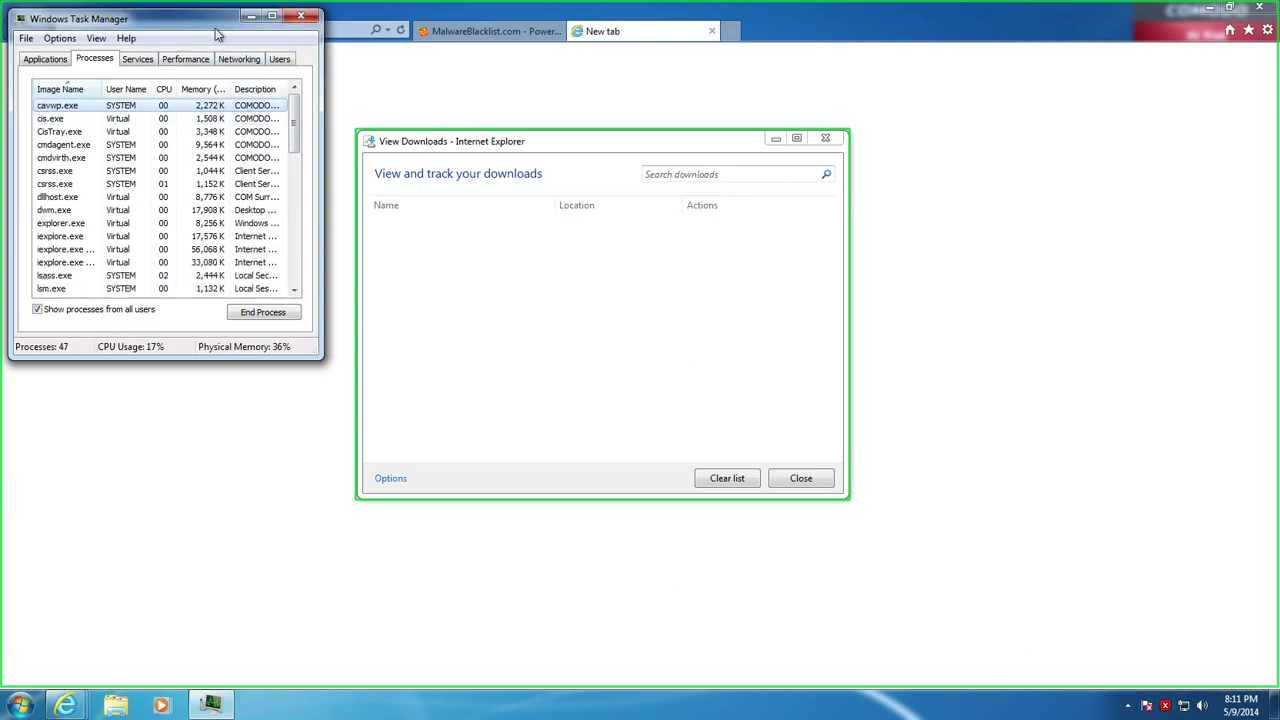
left_click_drag(208, 28, 456, 145)
key("ctrl+Home")
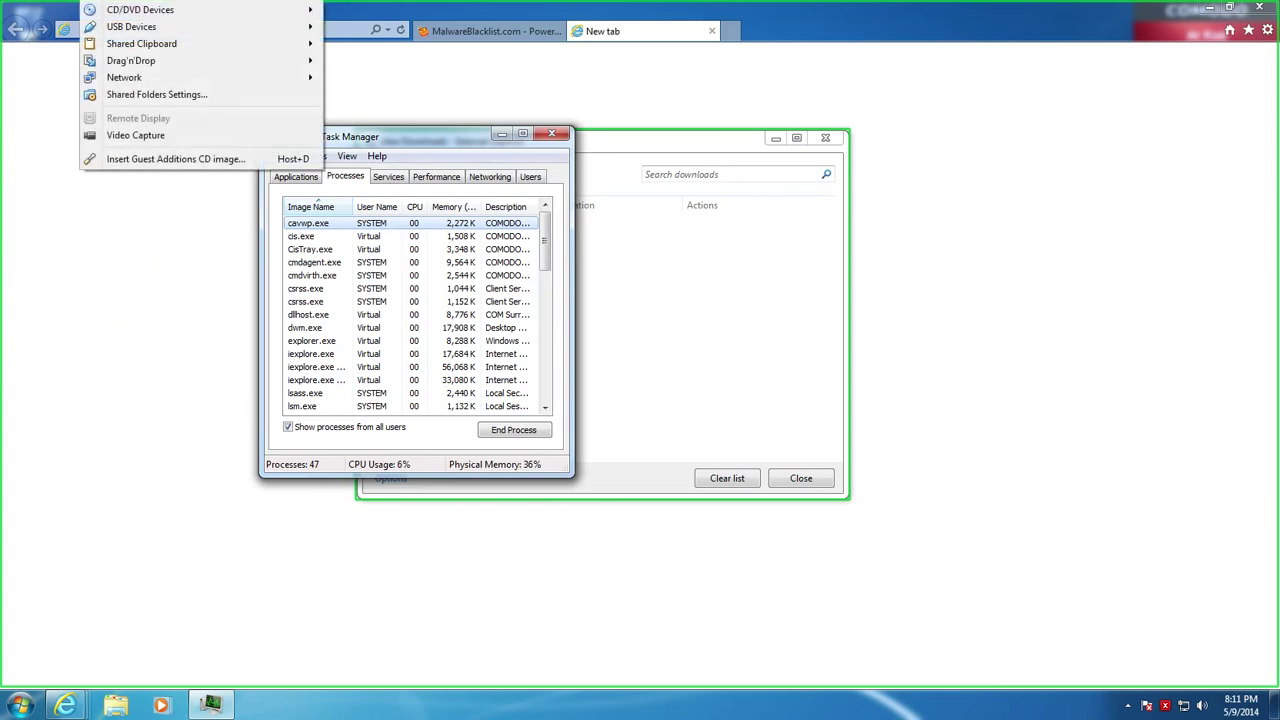
left_click(260, 97)
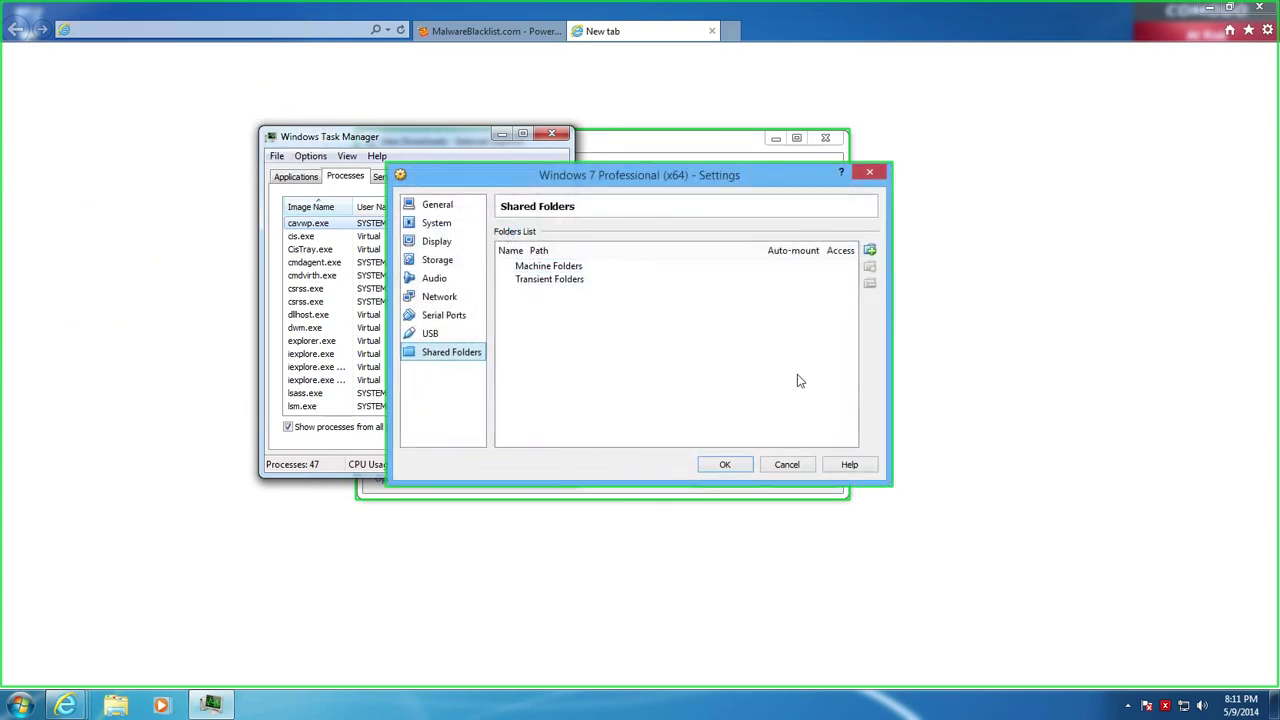
left_click(785, 466)
Move Task Manager to the top-left corner and stretch it taller to show more processes
left_click_drag(386, 136, 176, 56)
scroll(140, 285, "down", 10)
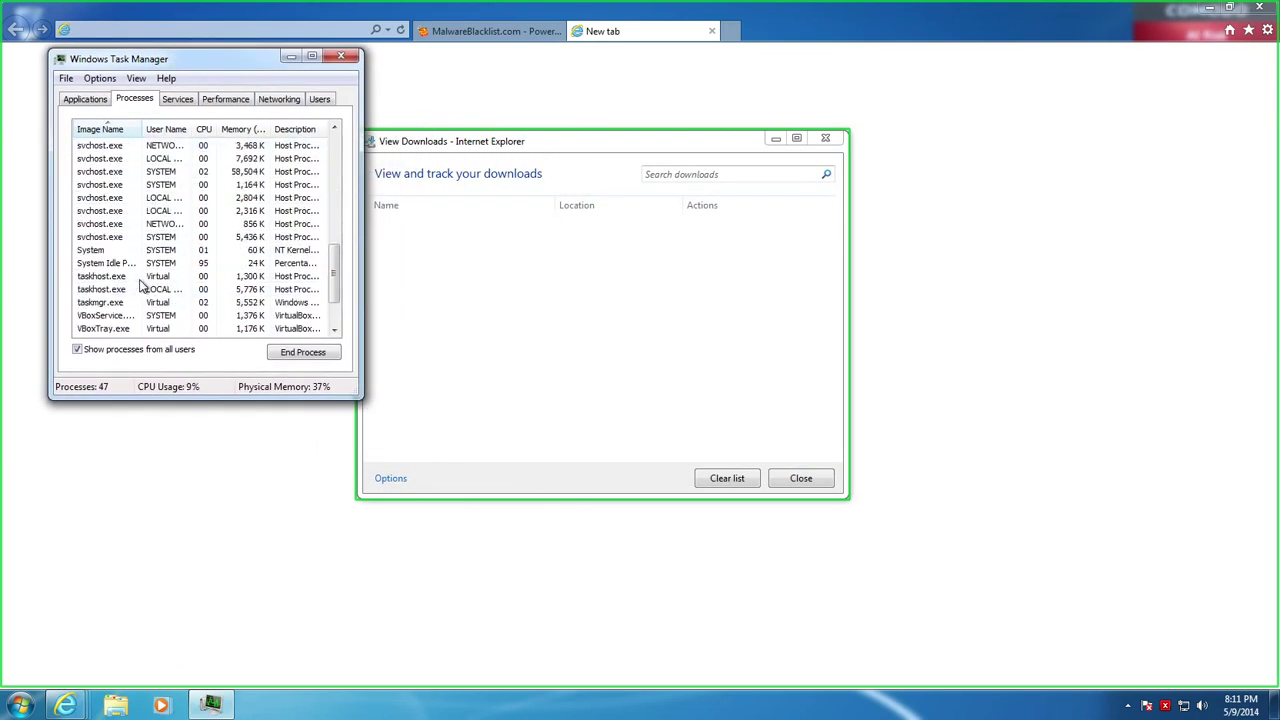
scroll(140, 285, "up", 10)
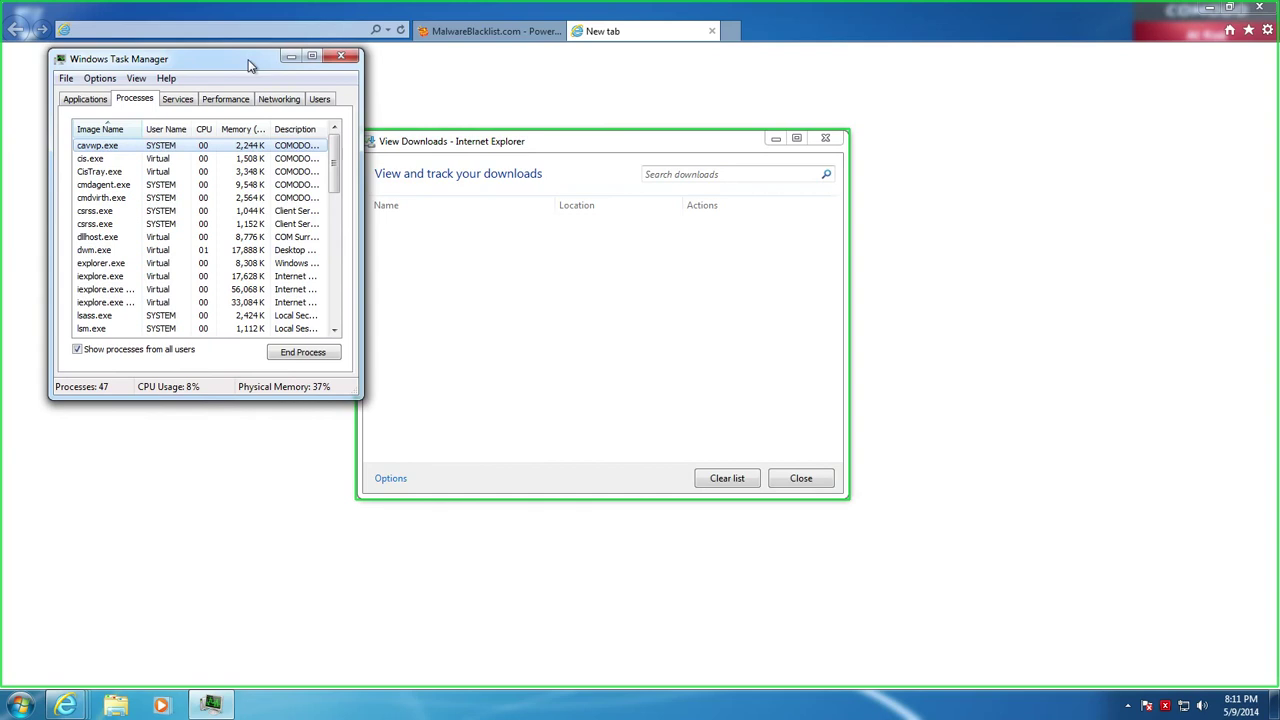
left_click_drag(248, 59, 231, 31)
left_click_drag(265, 369, 243, 707)
left_click_drag(340, 30, 340, 10)
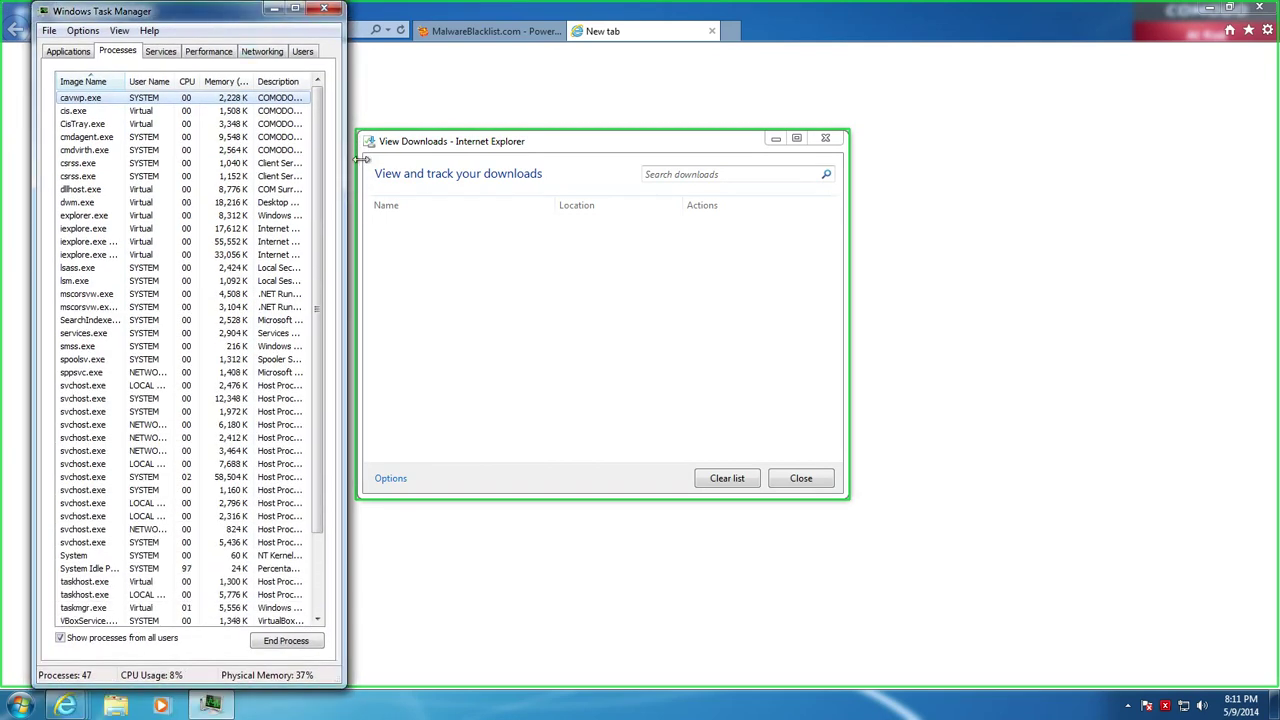
scroll(320, 320, "down", 3)
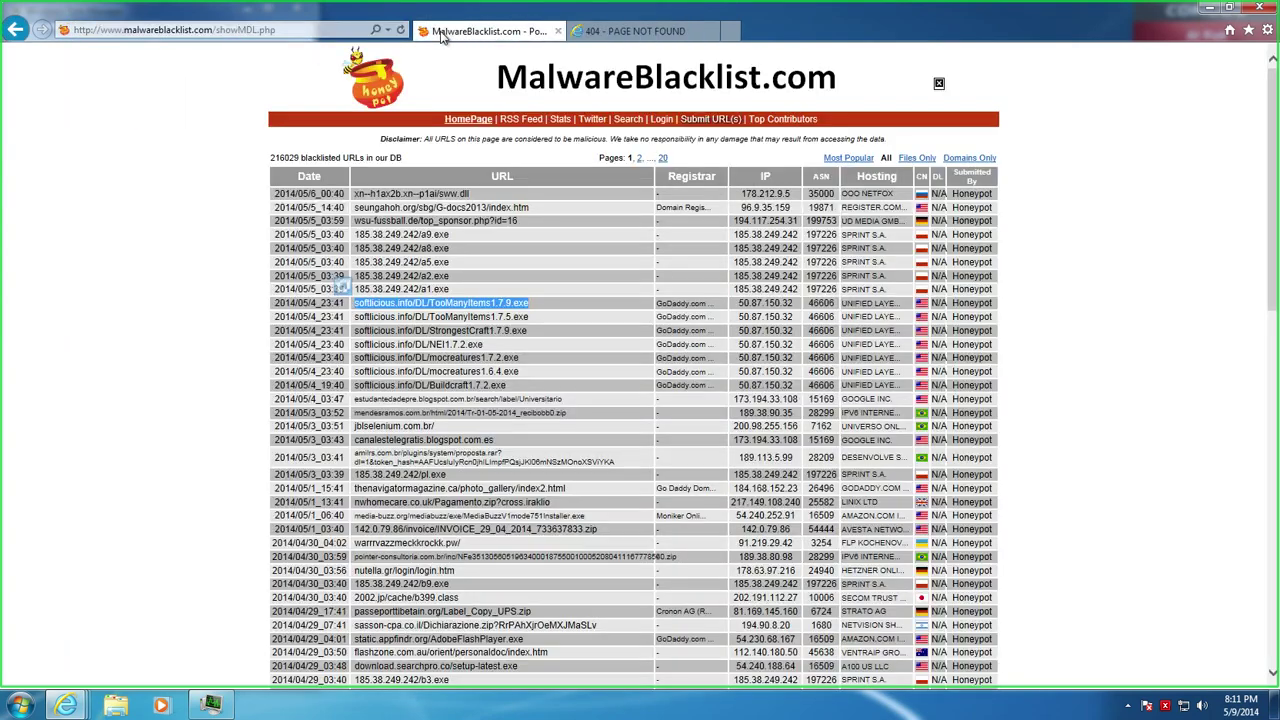
Copy the INVOICE_29_04_2014_733637833.zip address and load it in the 404 page tab
double_click(421, 316)
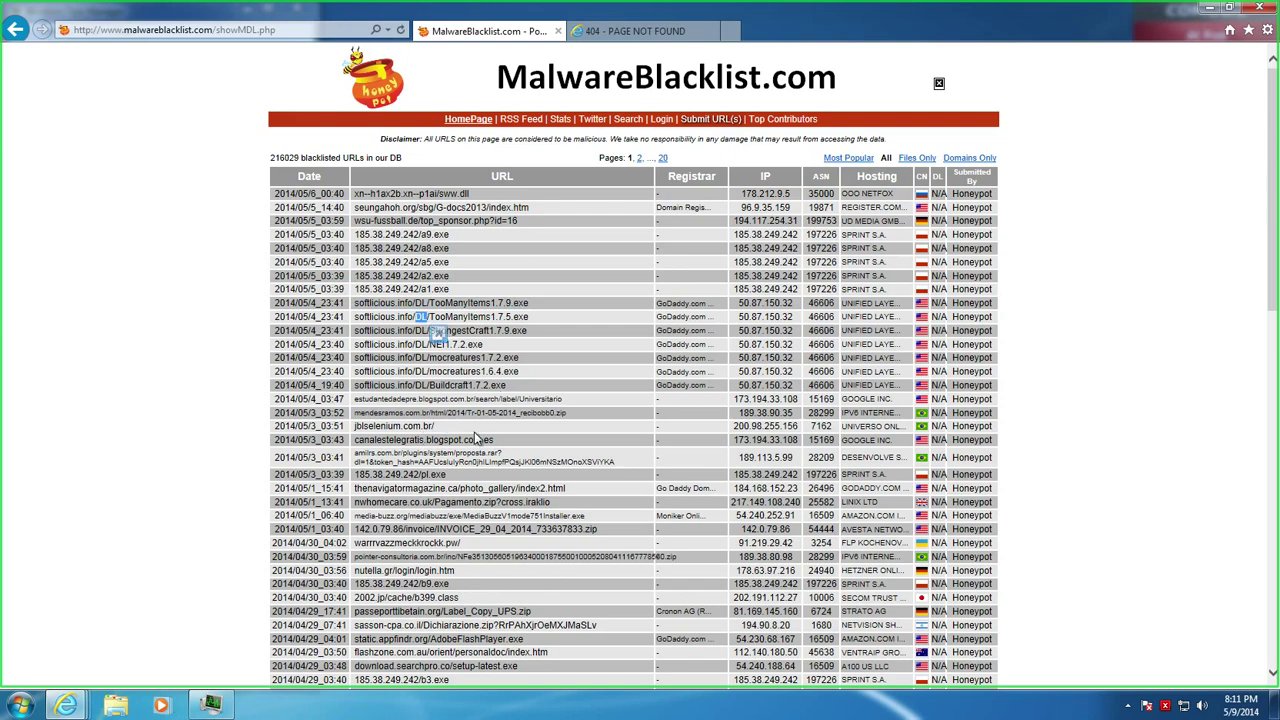
left_click_drag(462, 475, 362, 483)
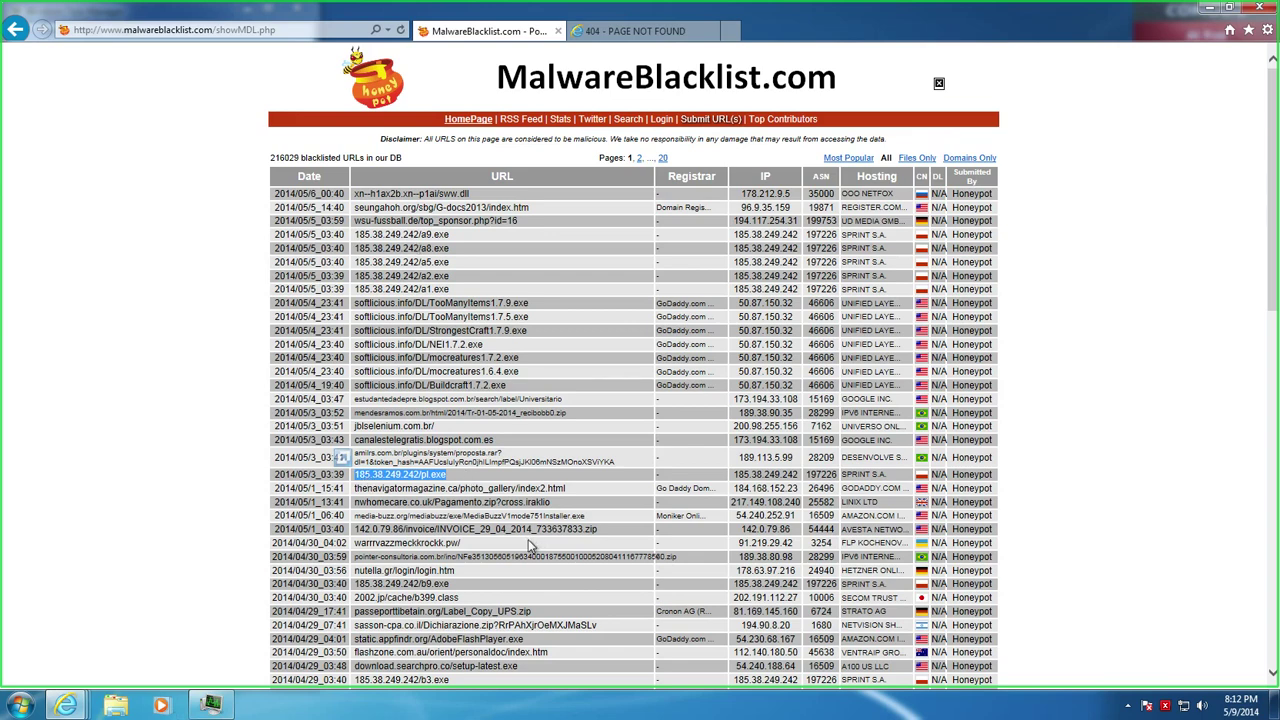
left_click_drag(577, 537, 358, 532)
key("ctrl+c")
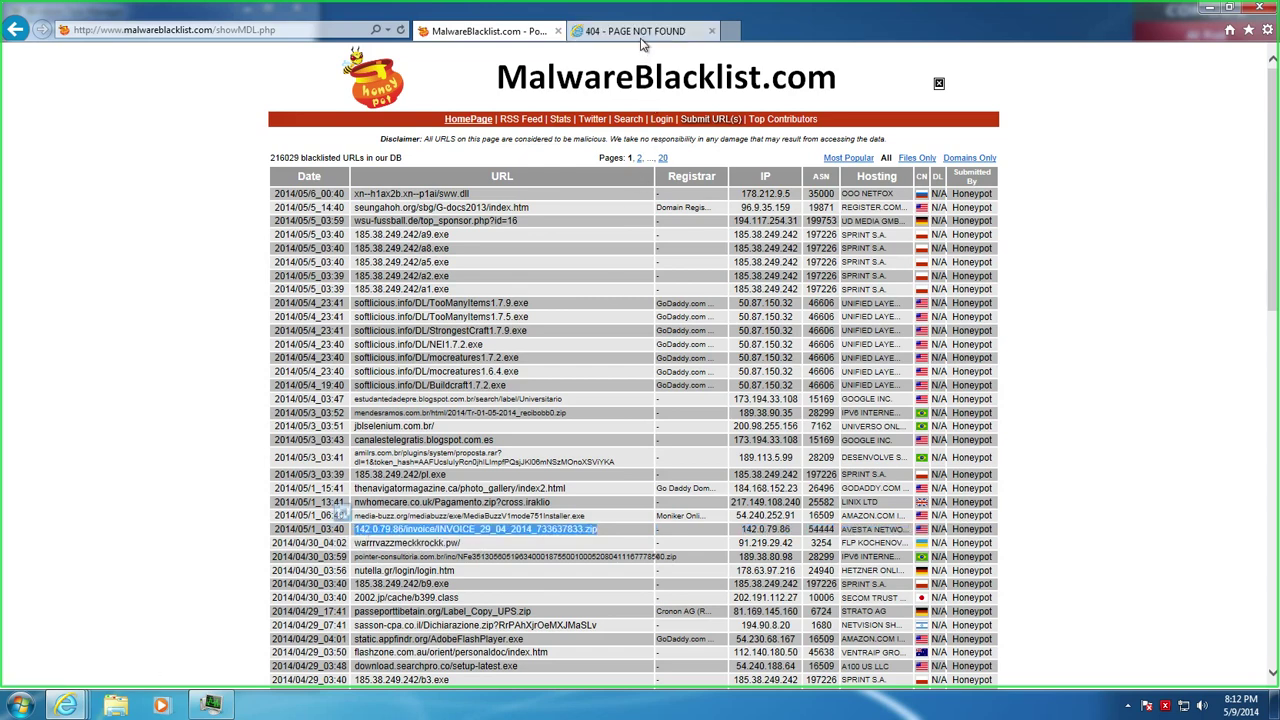
left_click(635, 31)
left_click(180, 30)
key("ctrl+v")
key("Return")
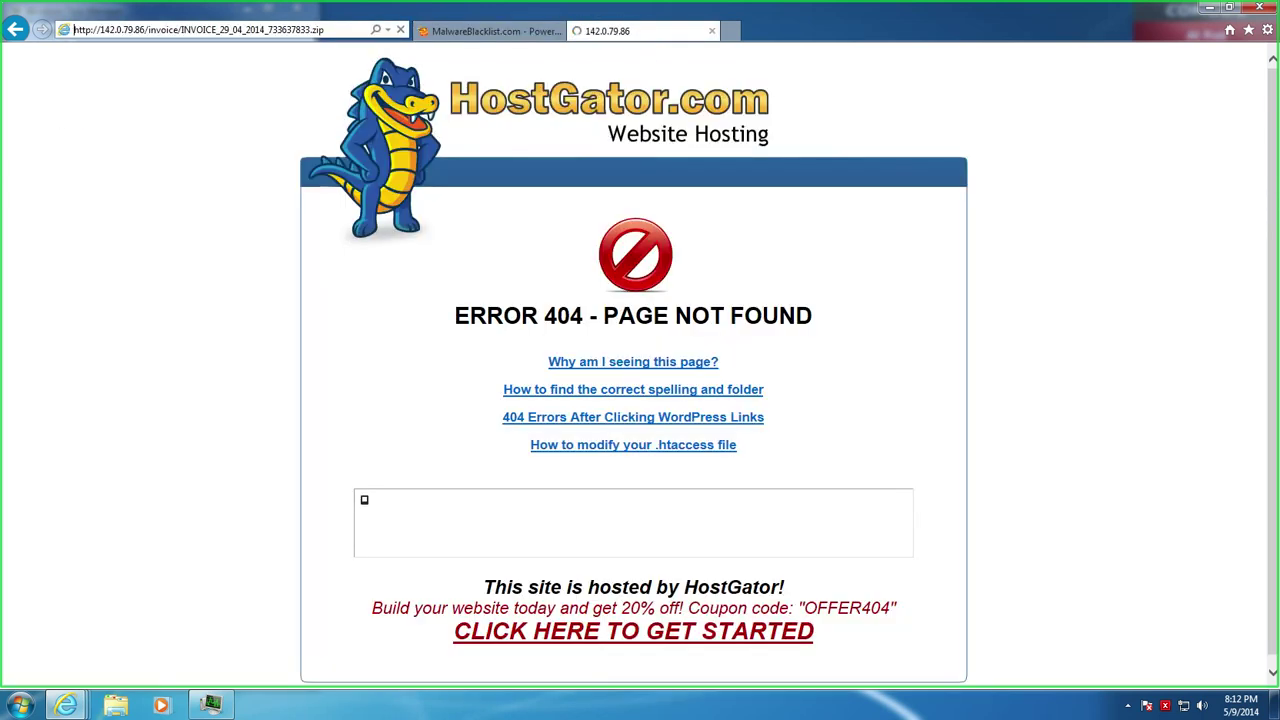
Save the INVOICE zip to the Desktop and clear the downloads list
left_click(545, 392)
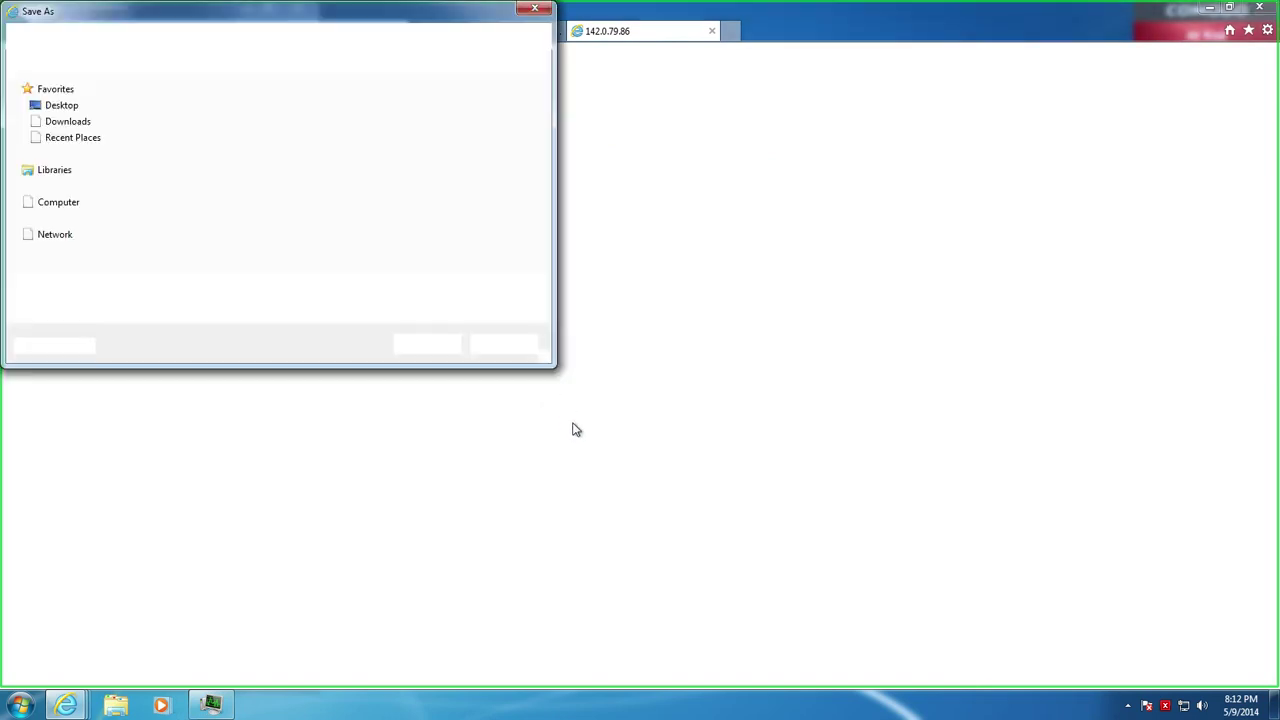
left_click(427, 344)
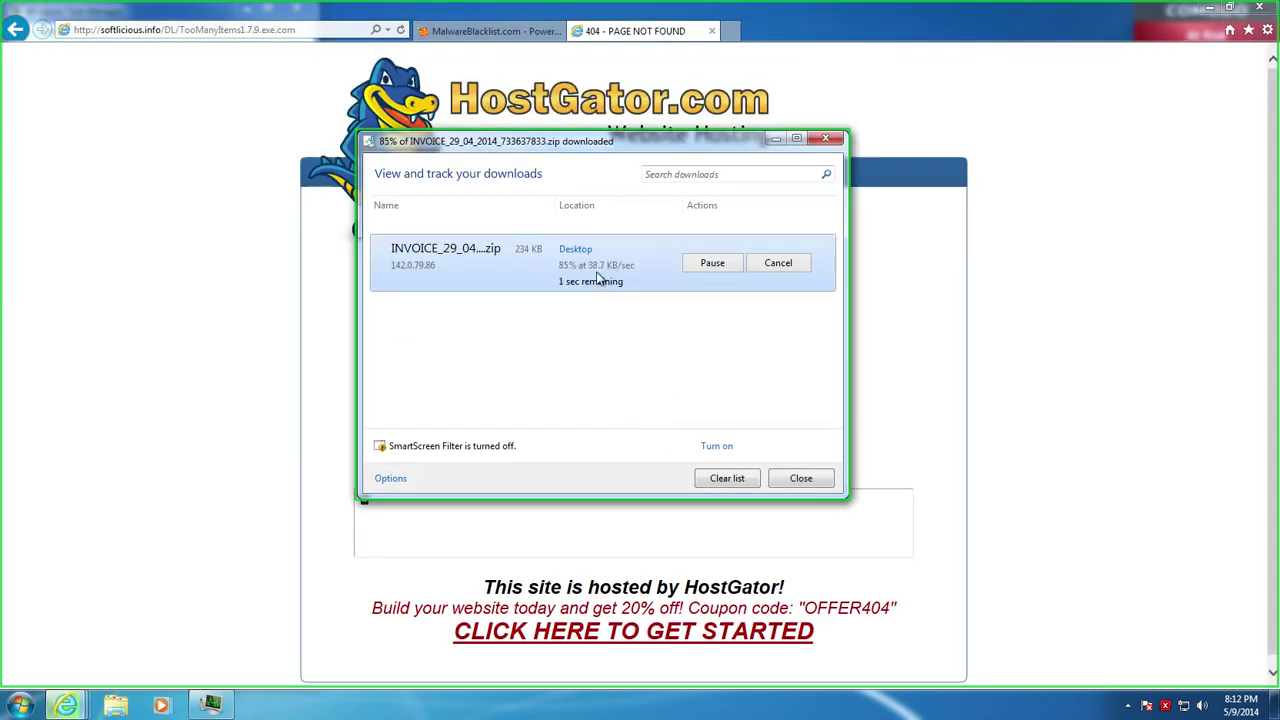
left_click(726, 479)
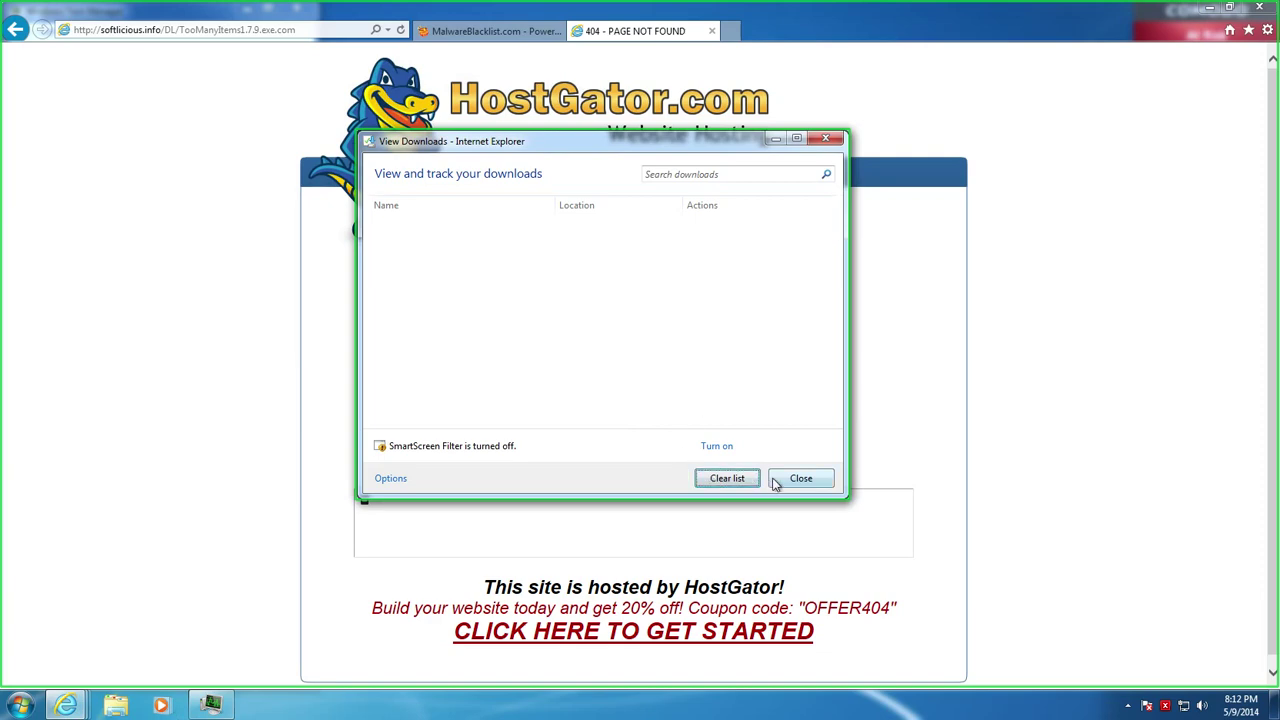
left_click(780, 479)
Close the browser, restore and minimize Task Manager, then reopen the MalwareBlacklist page
left_click(713, 33)
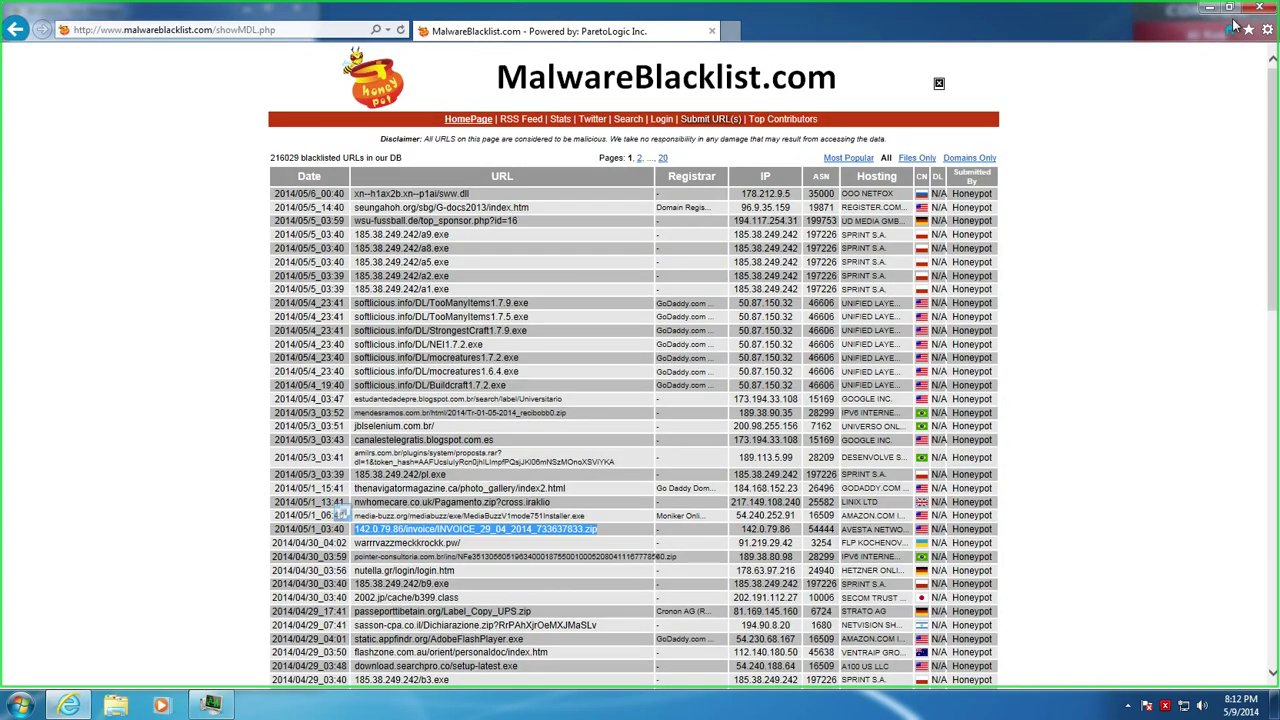
left_click(1259, 7)
left_click_drag(212, 15, 571, 28)
double_click(571, 28)
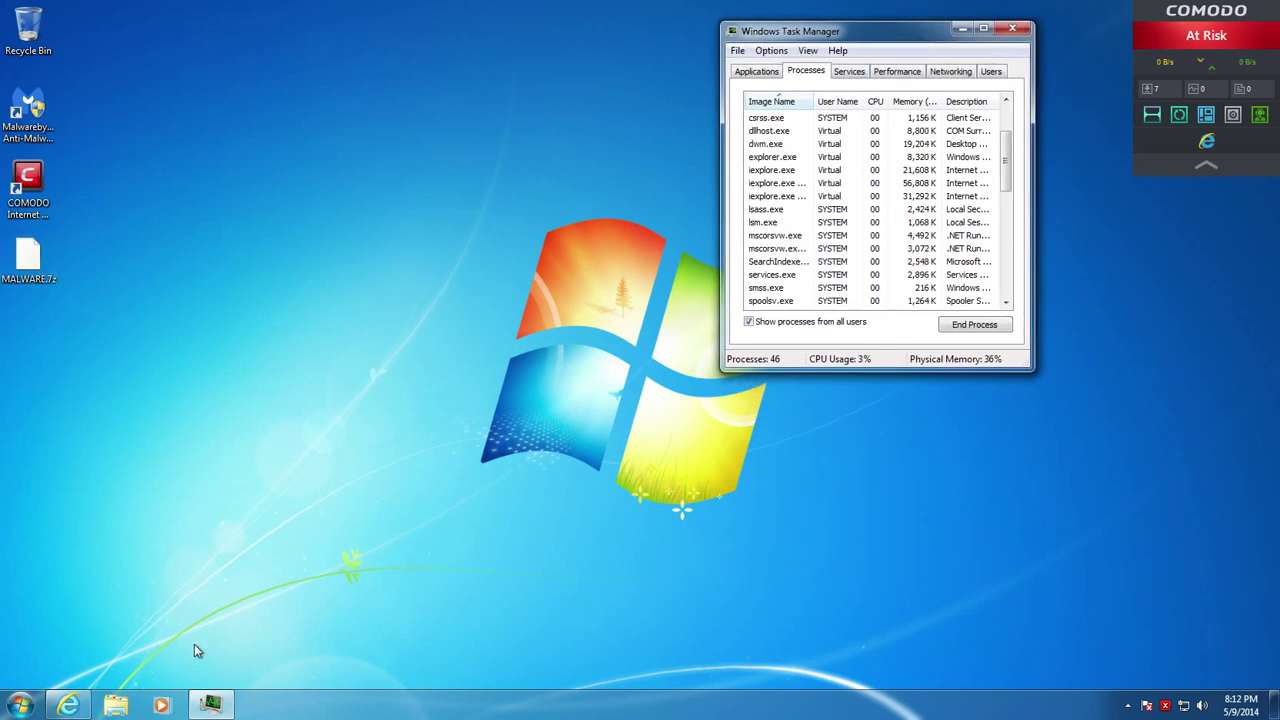
left_click(962, 29)
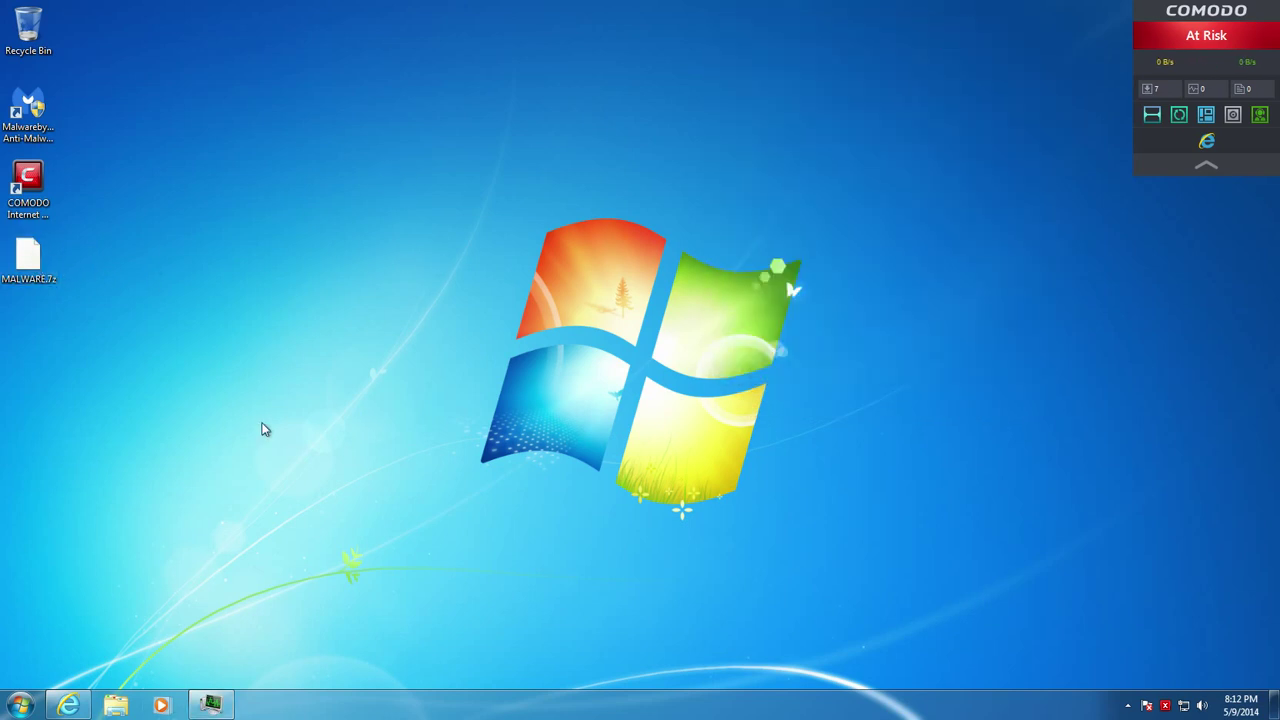
left_click(68, 705)
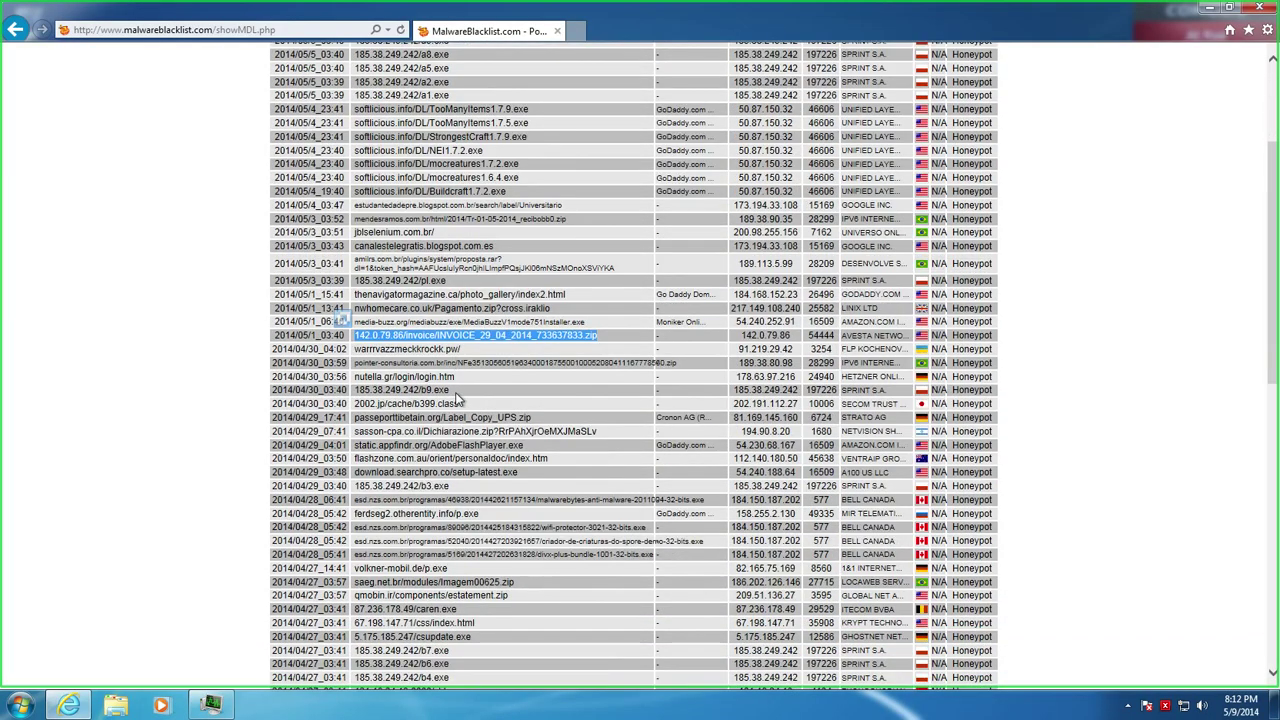
Copy the Label_Copy_UPS.zip address from the blacklist and open a new tab
left_click_drag(457, 398, 370, 390)
left_click_drag(540, 418, 370, 426)
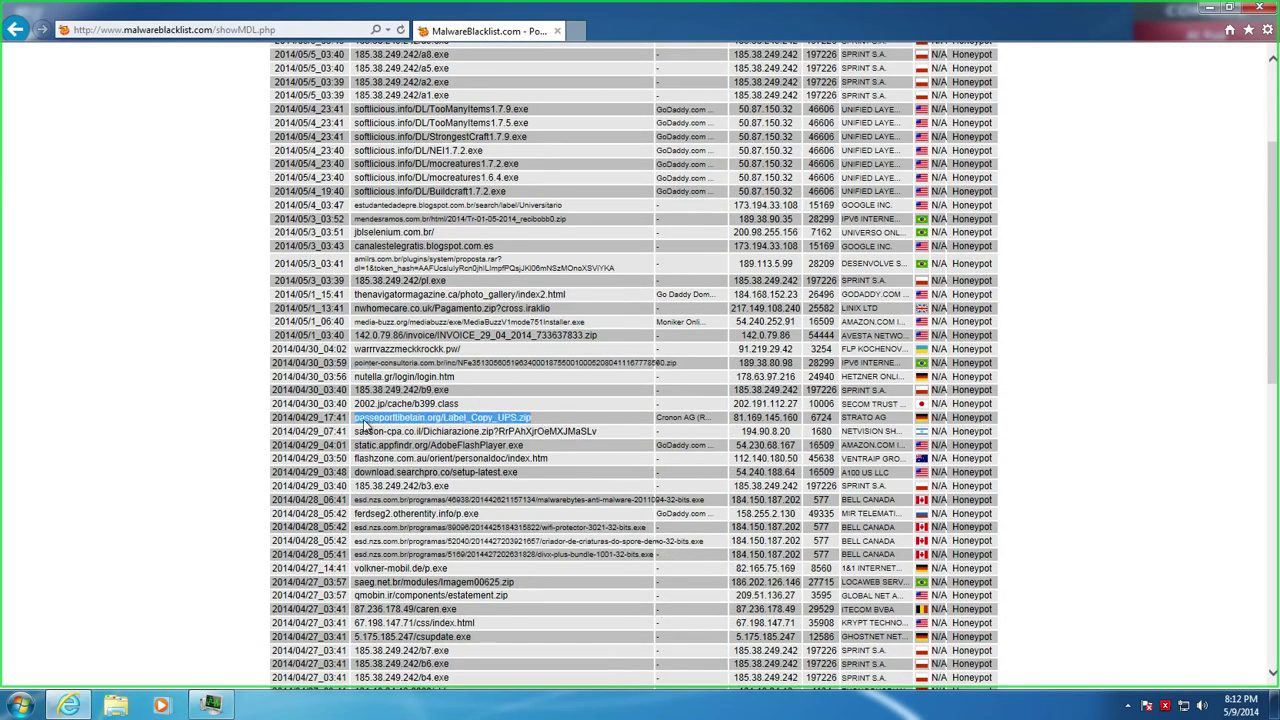
right_click(424, 430)
left_click(442, 448)
left_click(574, 31)
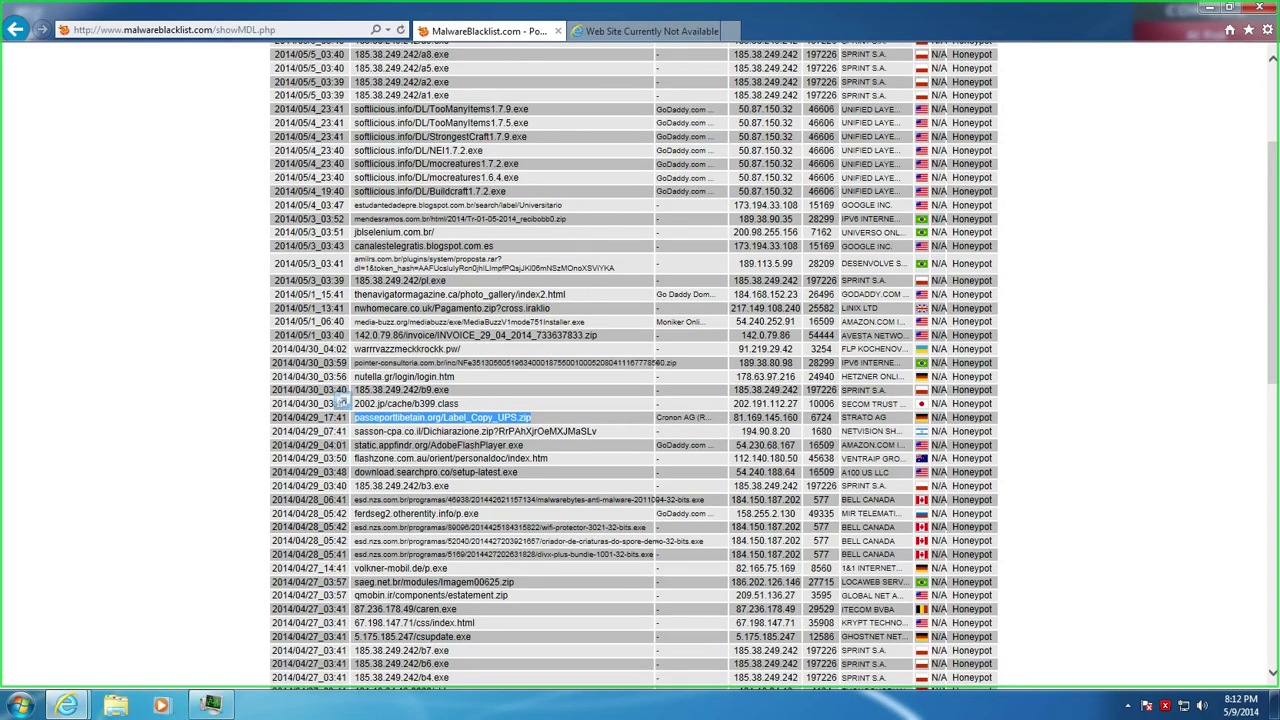
Paste the AdobeFlashPlayer.exe address from static.appfindr.org into the unavailable-site tab and load it
left_click_drag(526, 445, 362, 449)
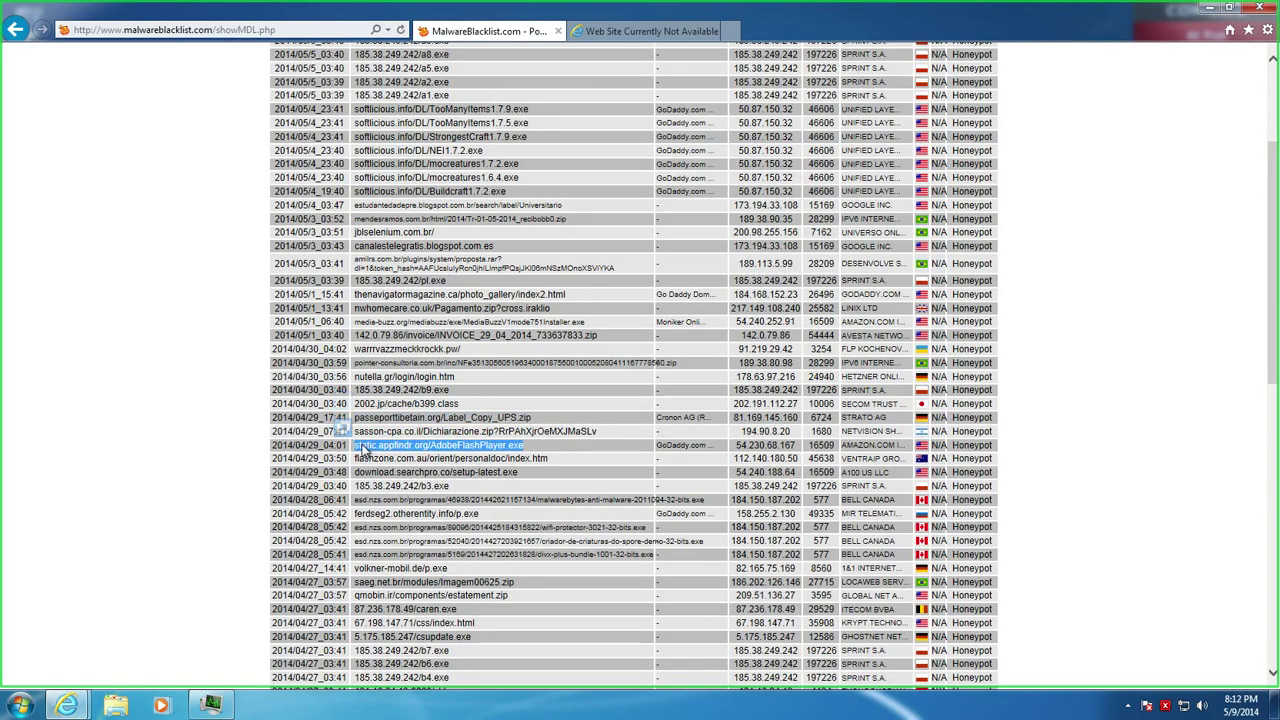
left_click(612, 33)
left_click(250, 30)
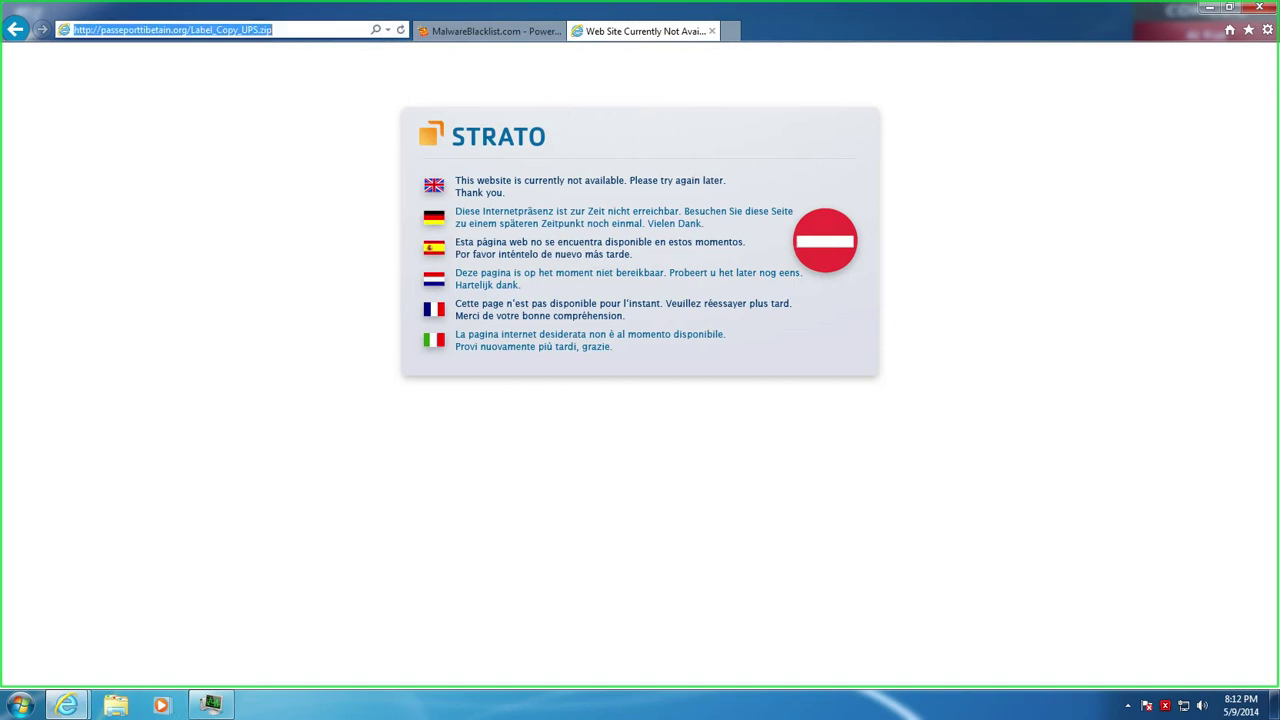
left_click(250, 30)
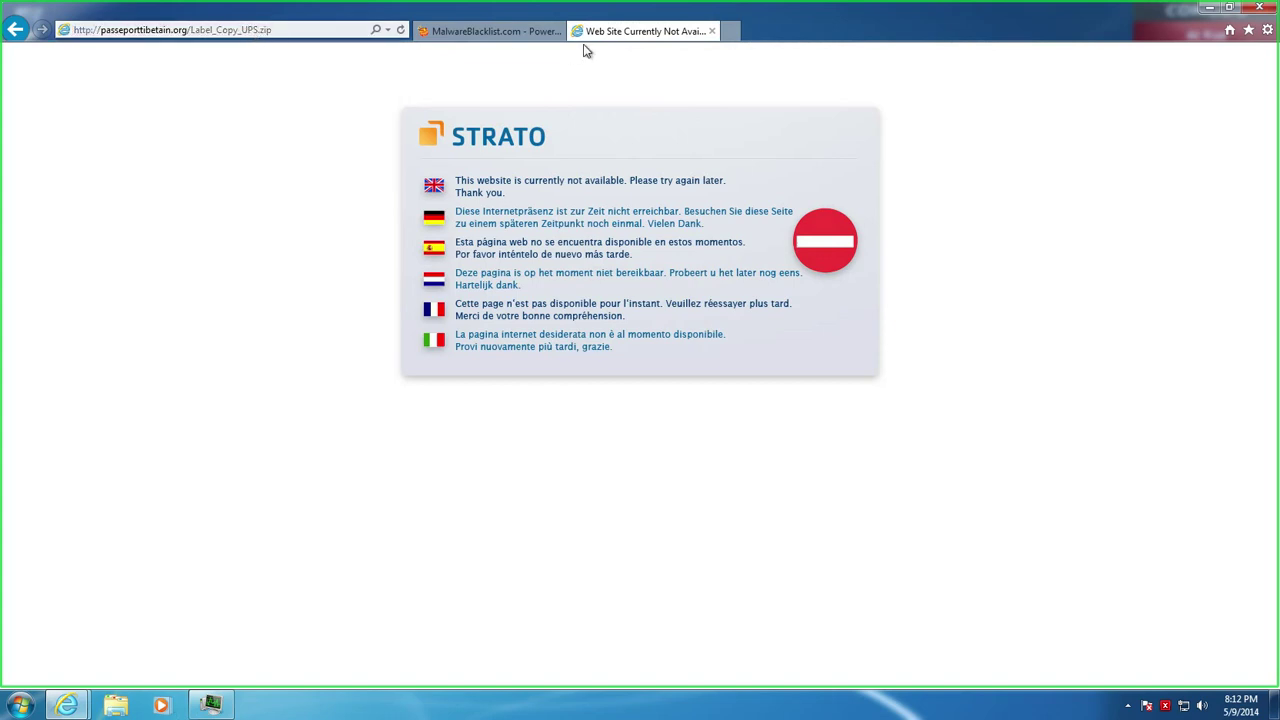
left_click(506, 33)
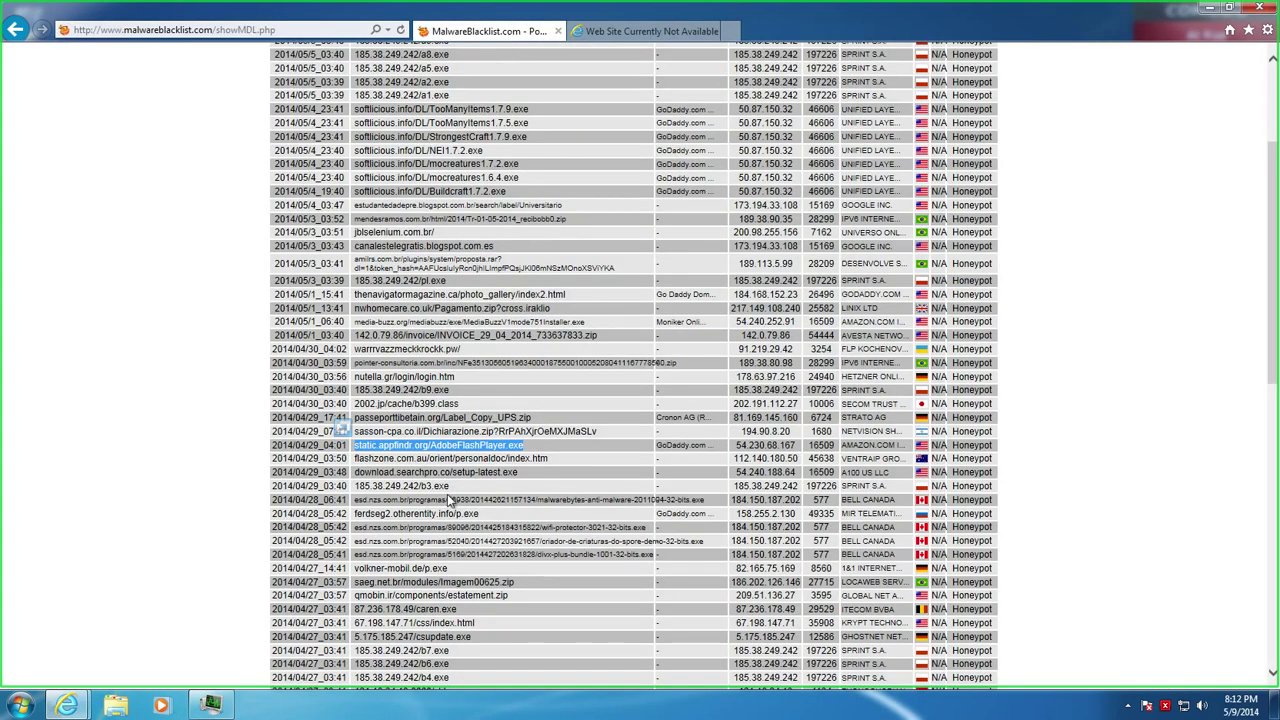
left_click(620, 32)
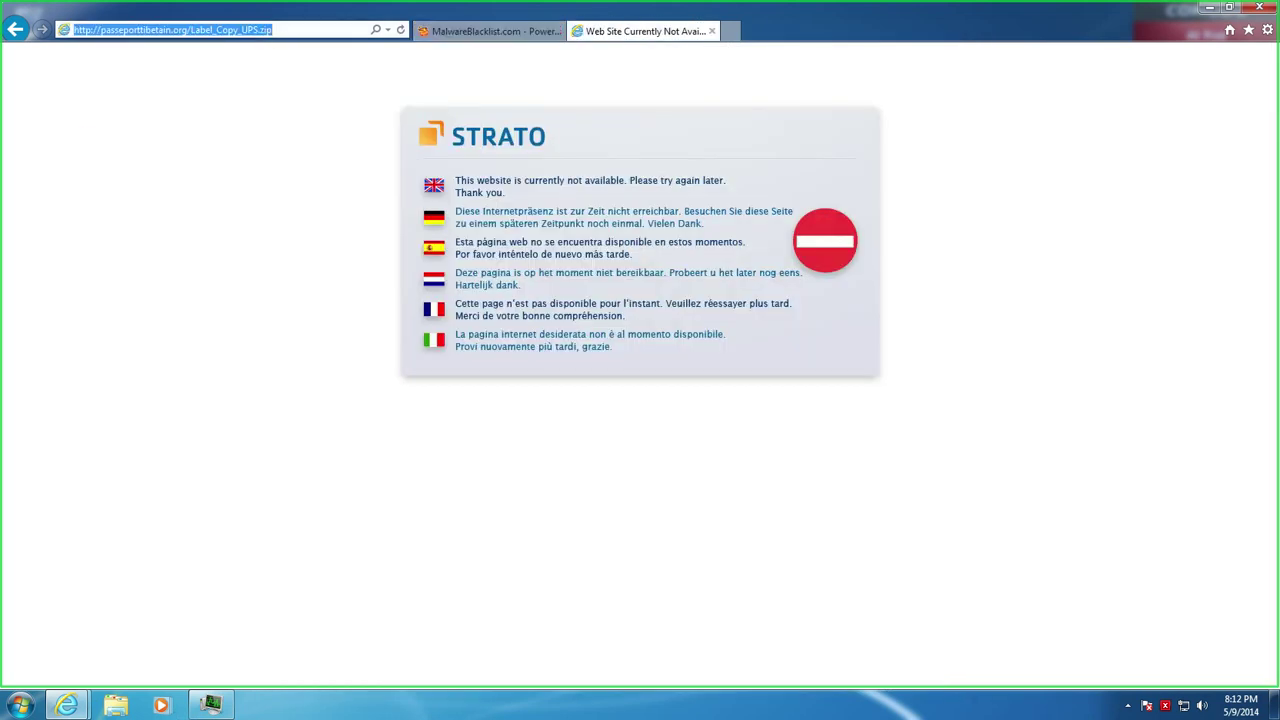
key("ctrl+v")
key("Return")
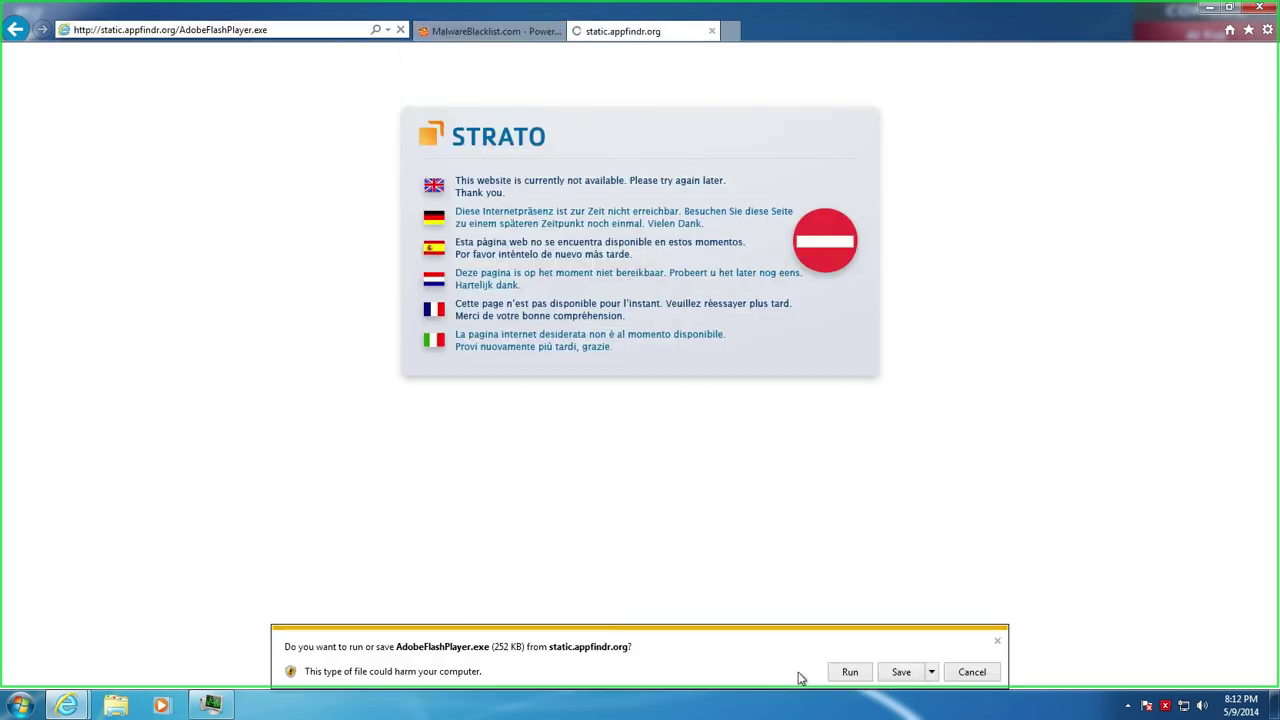
Run AdobeFlashPlayer.exe and click Next through its setup past the Yahoo Toolbar offer
left_click(850, 672)
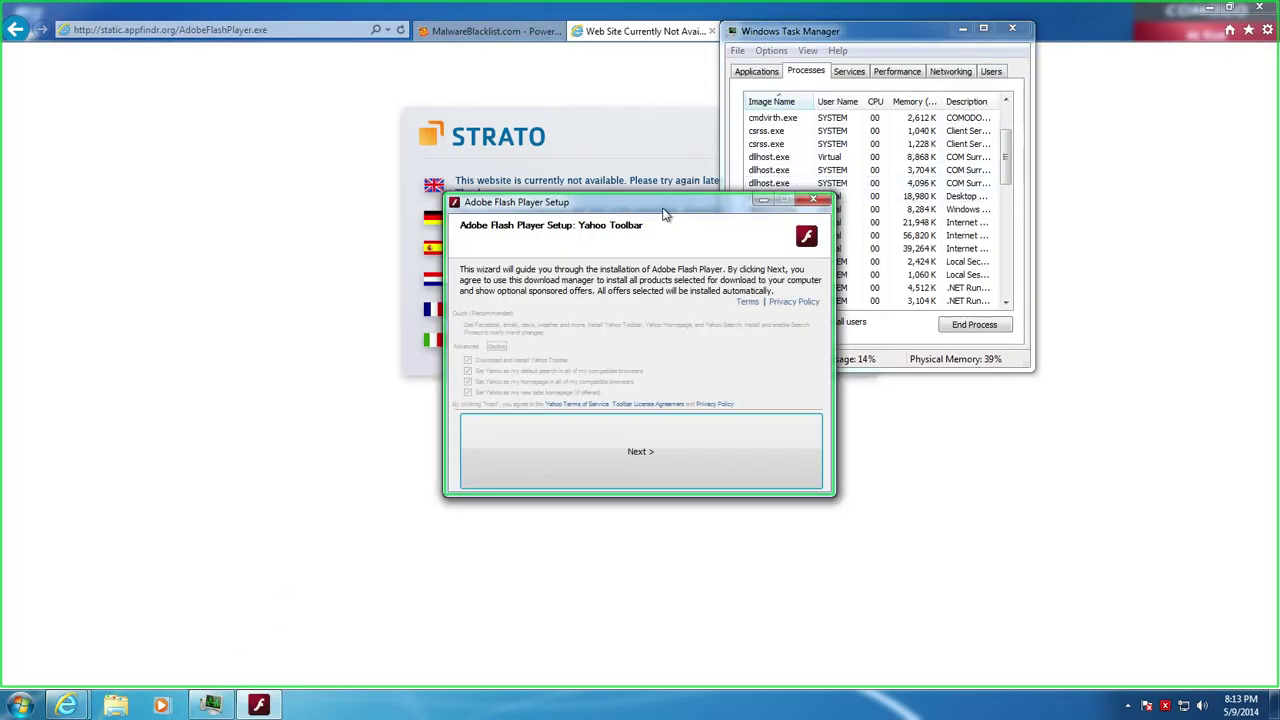
left_click_drag(650, 212, 466, 190)
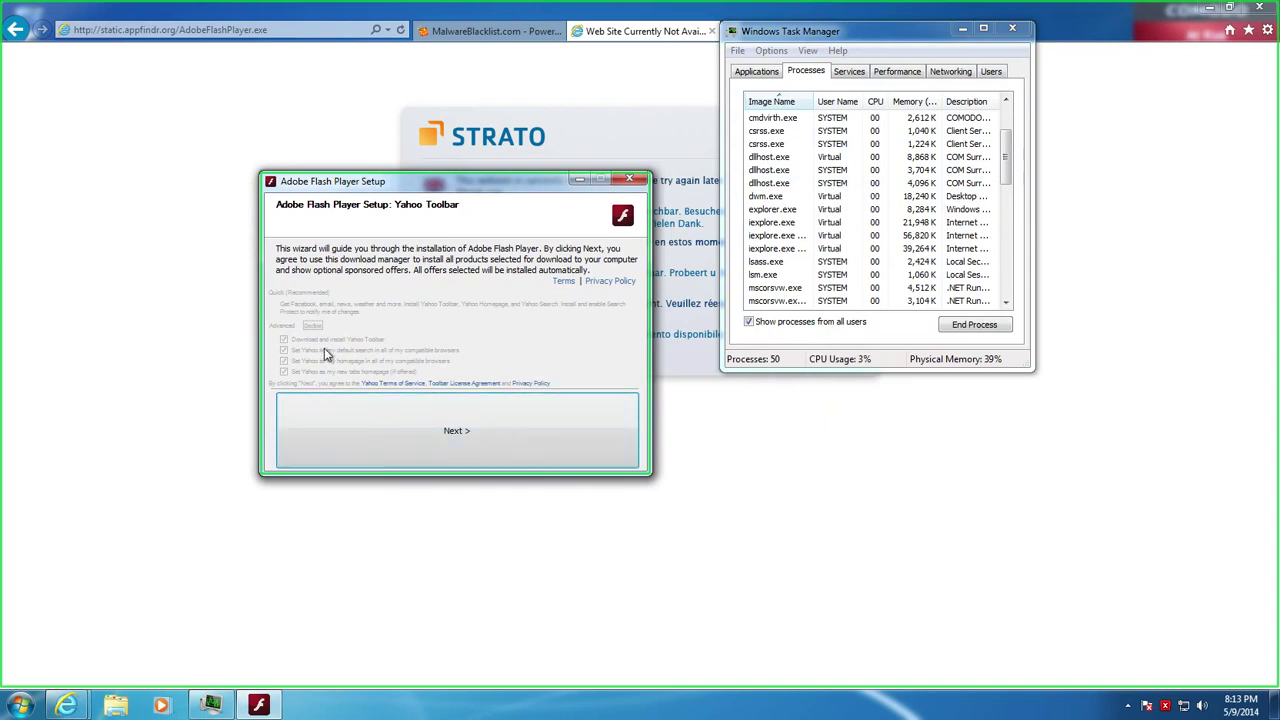
left_click(377, 422)
left_click(377, 422)
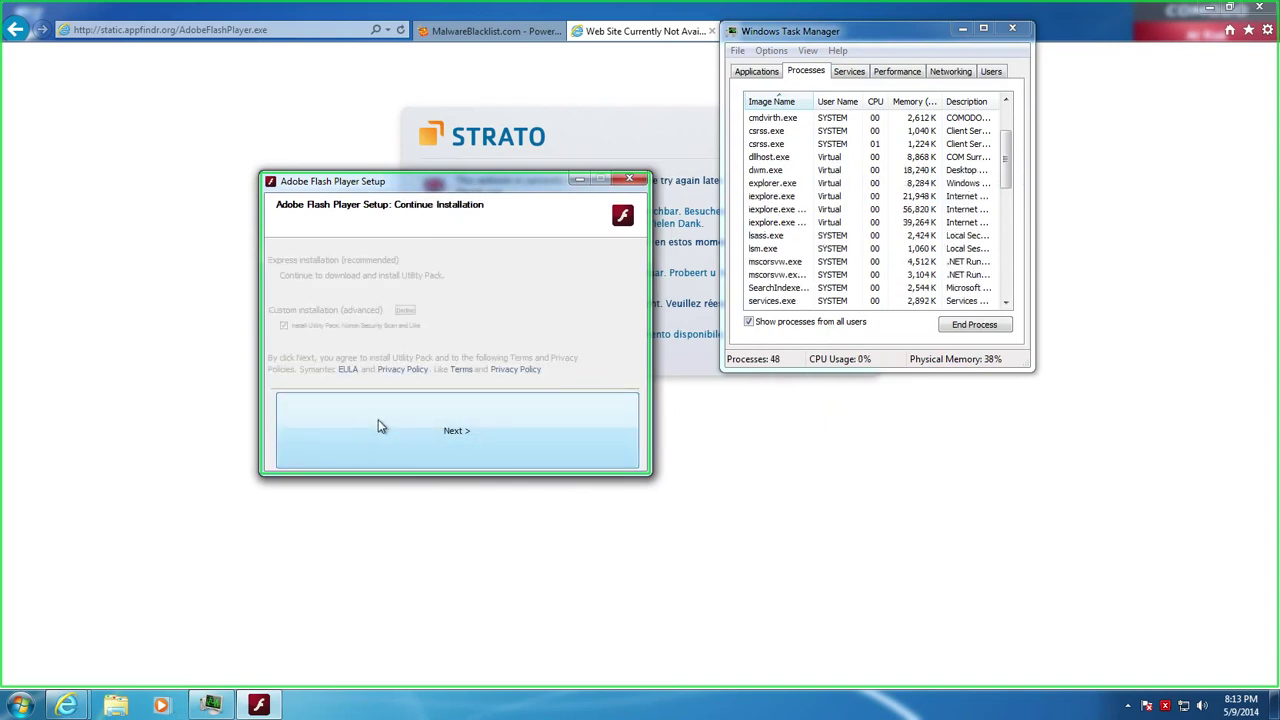
left_click(377, 422)
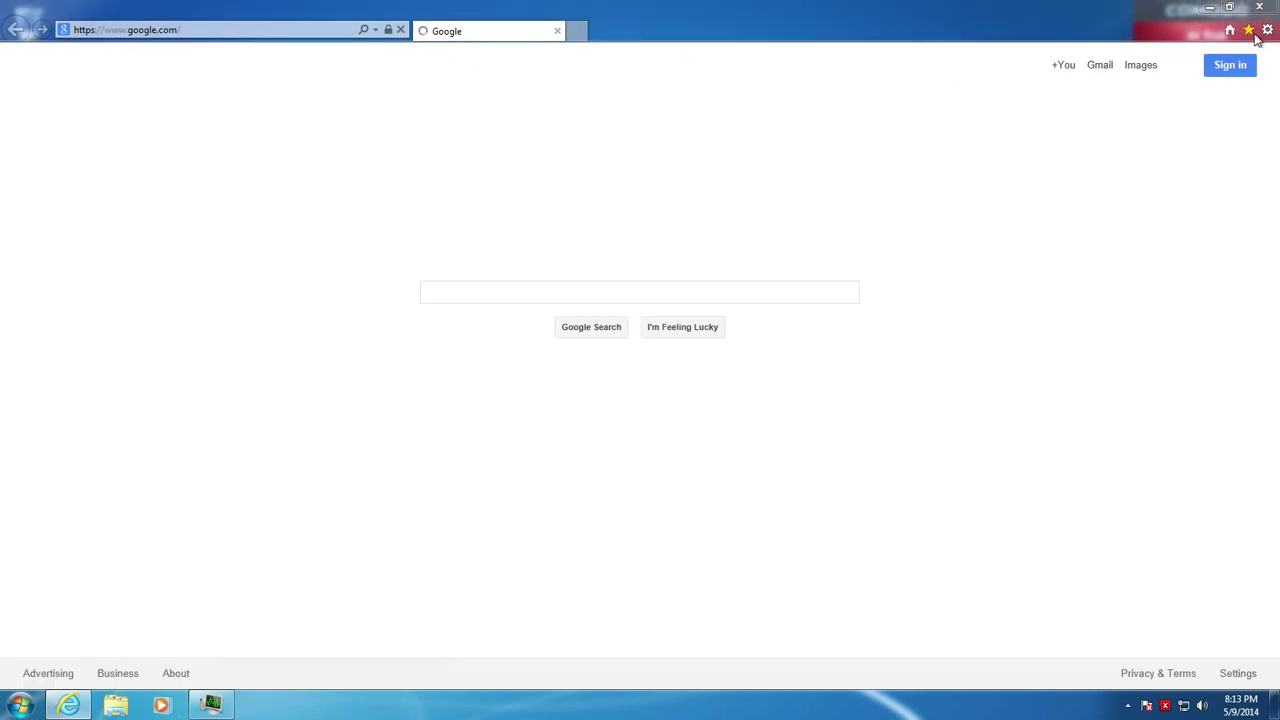
Reopen the saved MalwareBlacklist page and bring Task Manager back in front of the browser
left_click(1249, 33)
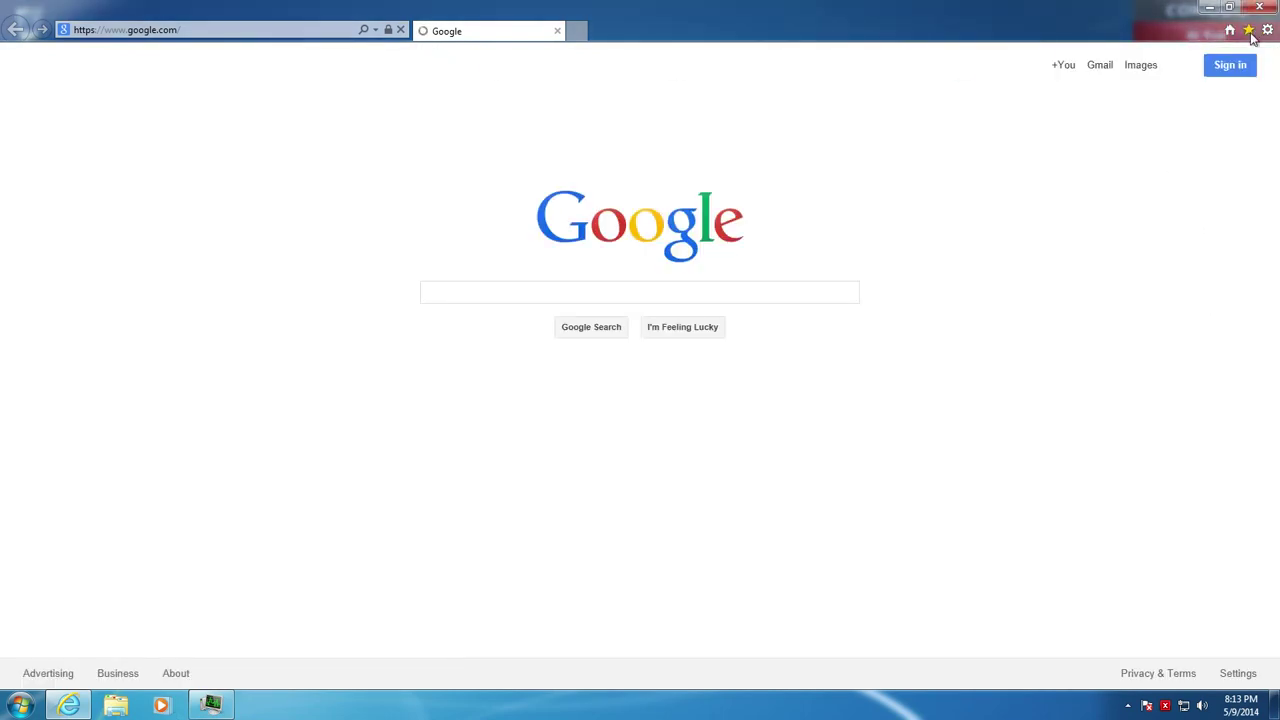
left_click(1249, 30)
left_click(688, 280)
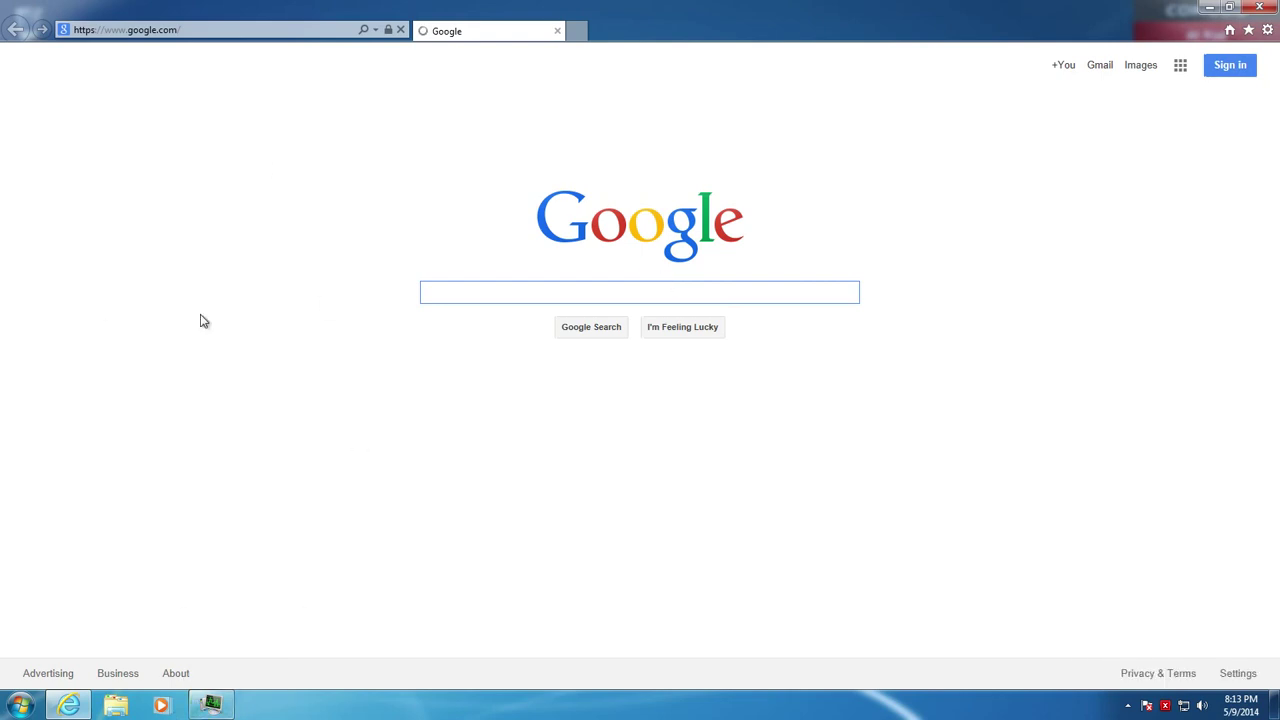
left_click(207, 700)
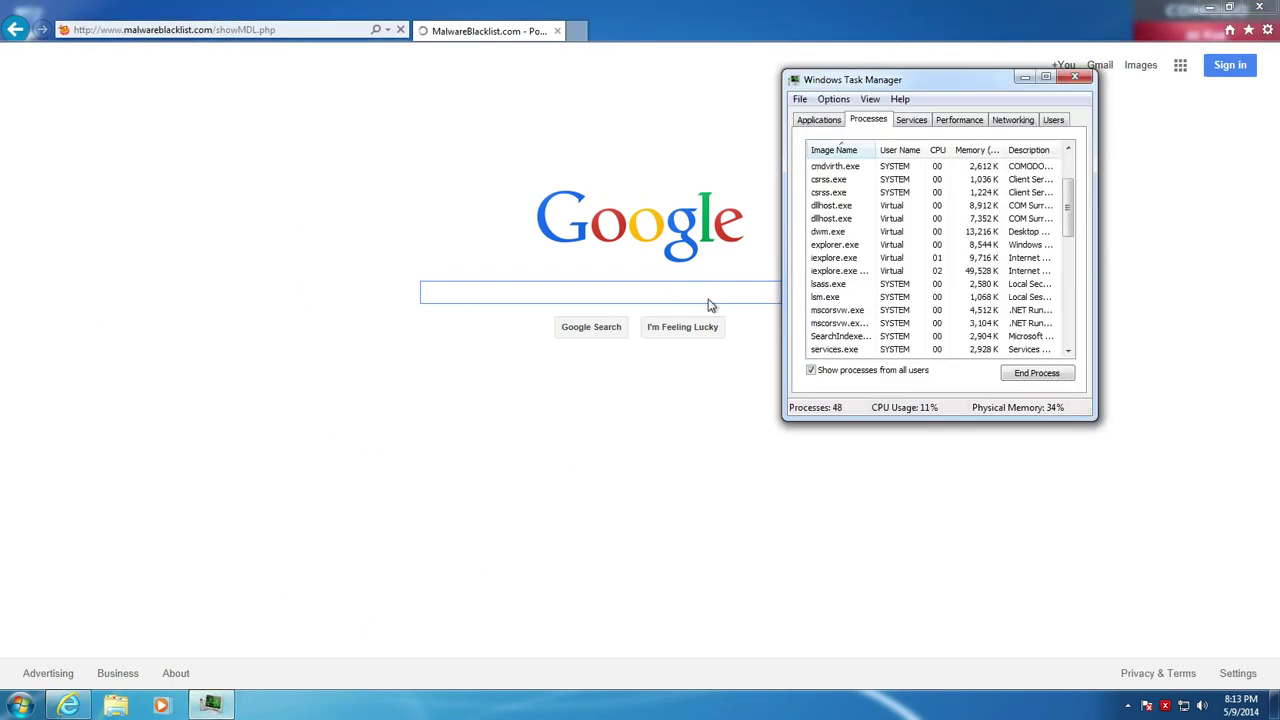
left_click(1128, 705)
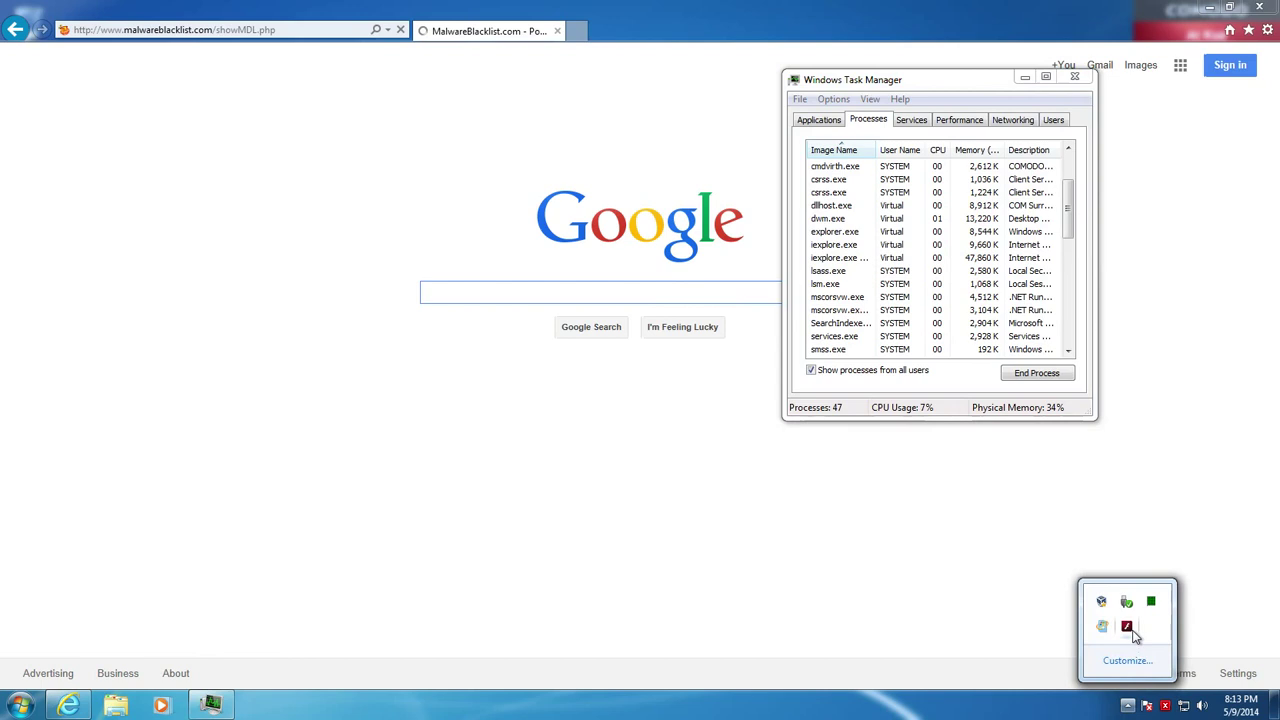
left_click(925, 97)
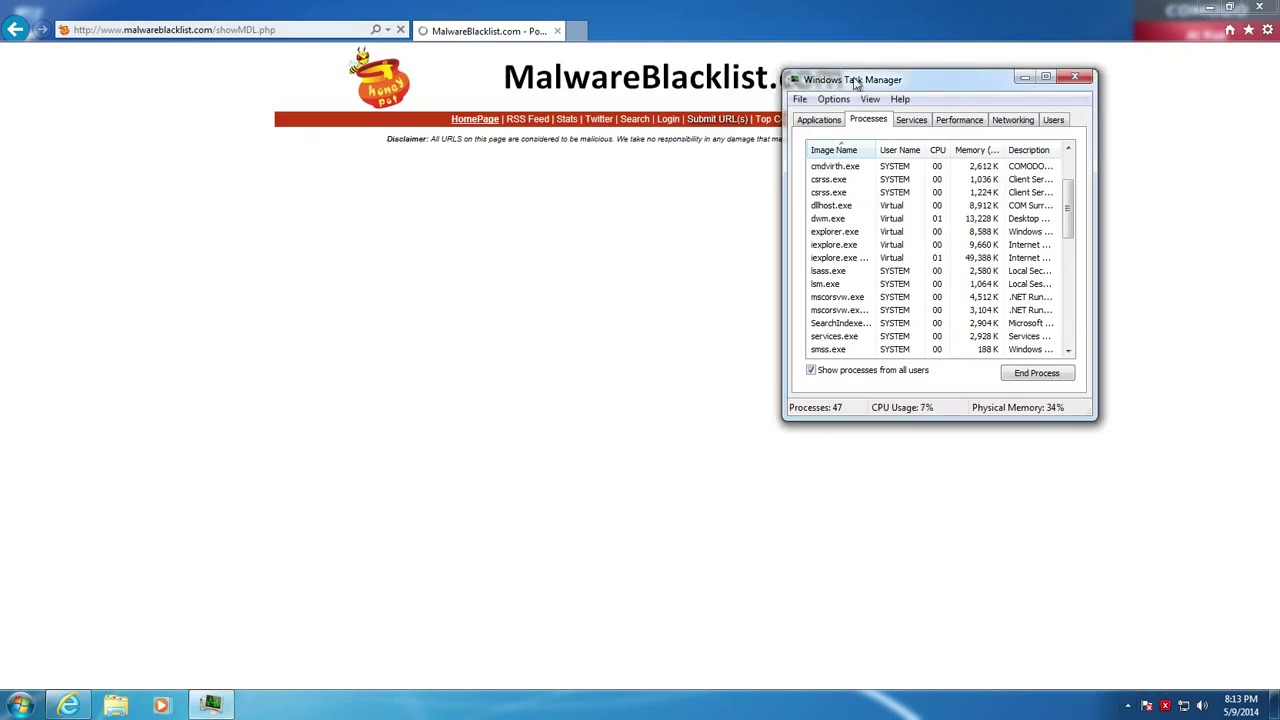
left_click(751, 18)
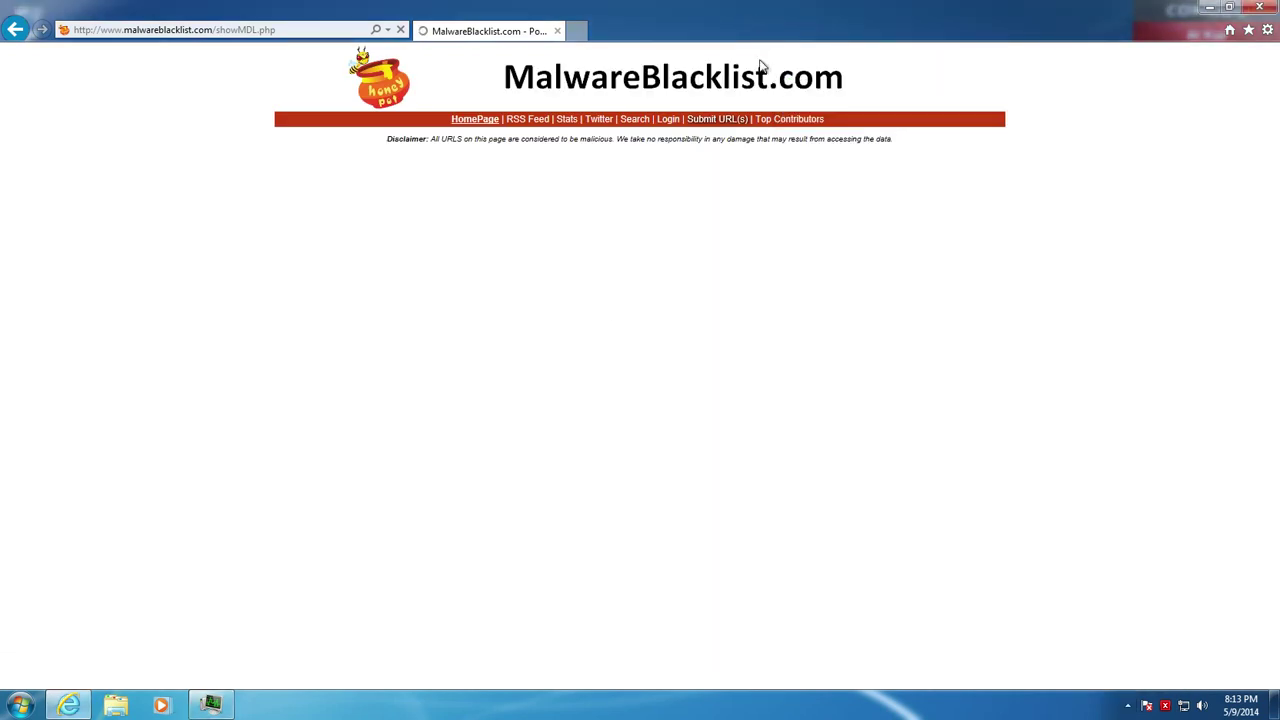
left_click(211, 705)
Scroll through Task Manager's process list and select the yahoo.exe *32 process
scroll(895, 200, "up", 2)
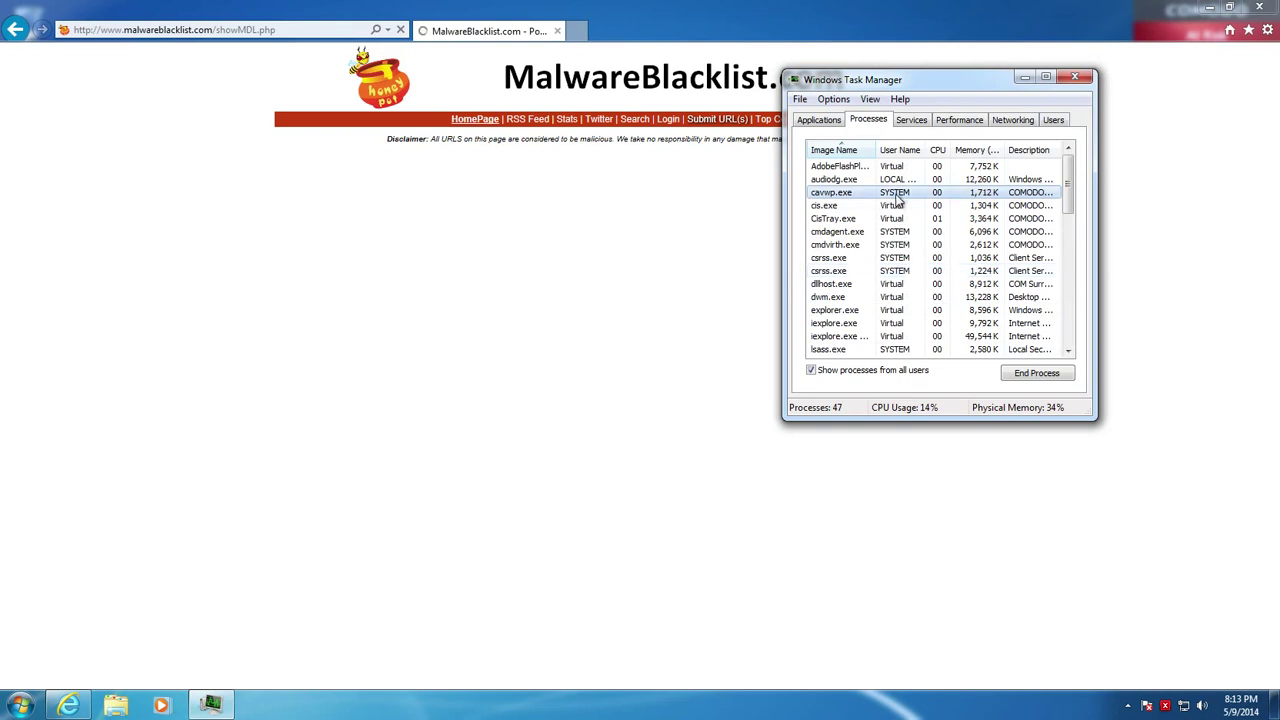
scroll(966, 240, "down", 3)
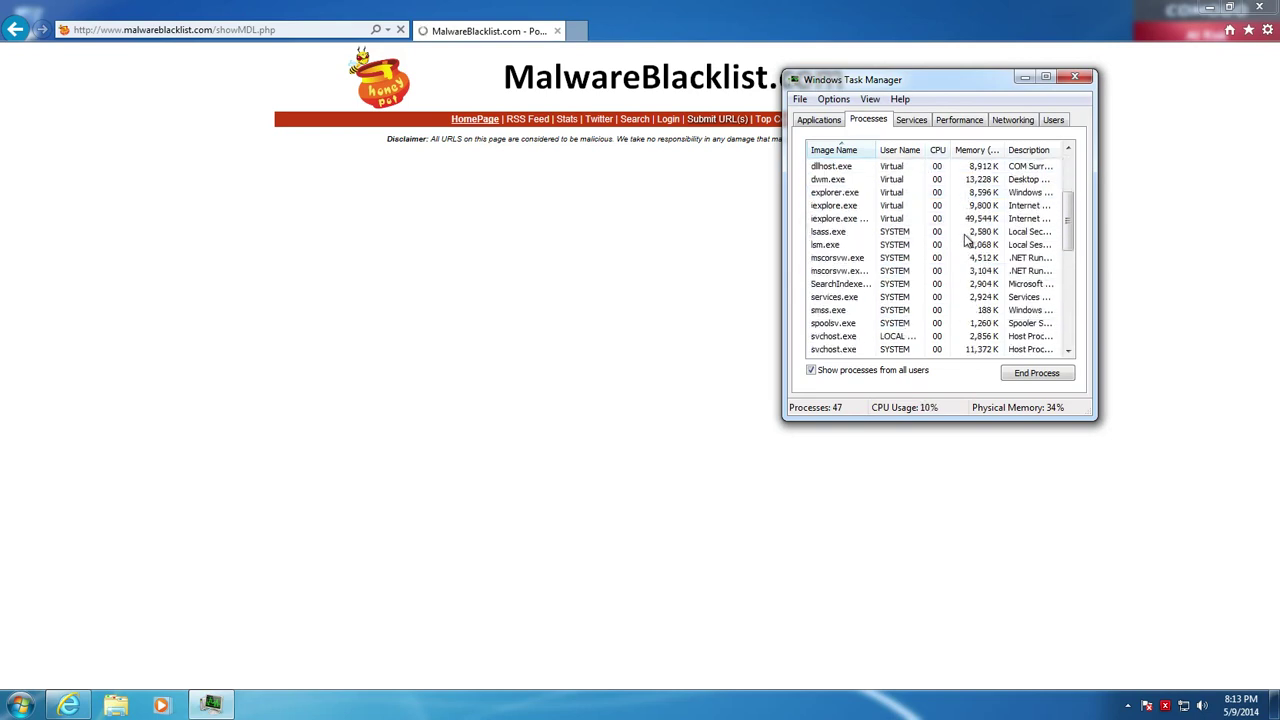
scroll(836, 305, "down", 2)
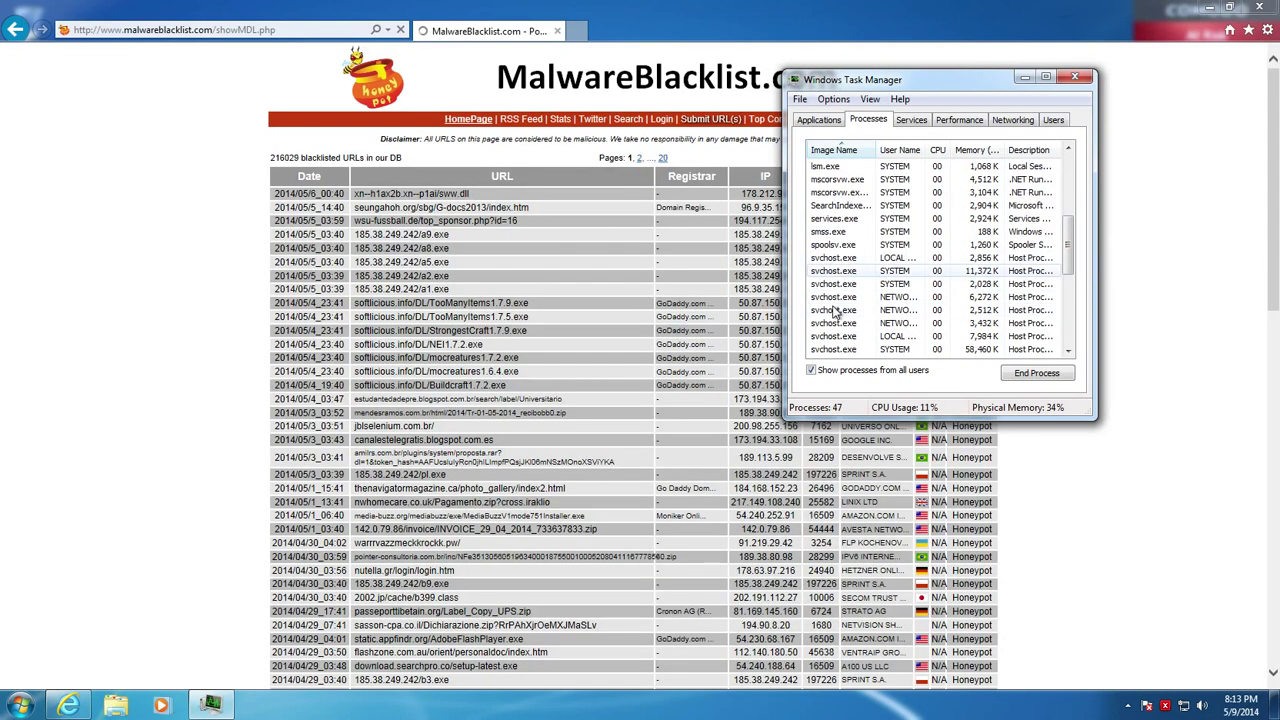
scroll(836, 313, "down", 3)
scroll(990, 258, "up", 2)
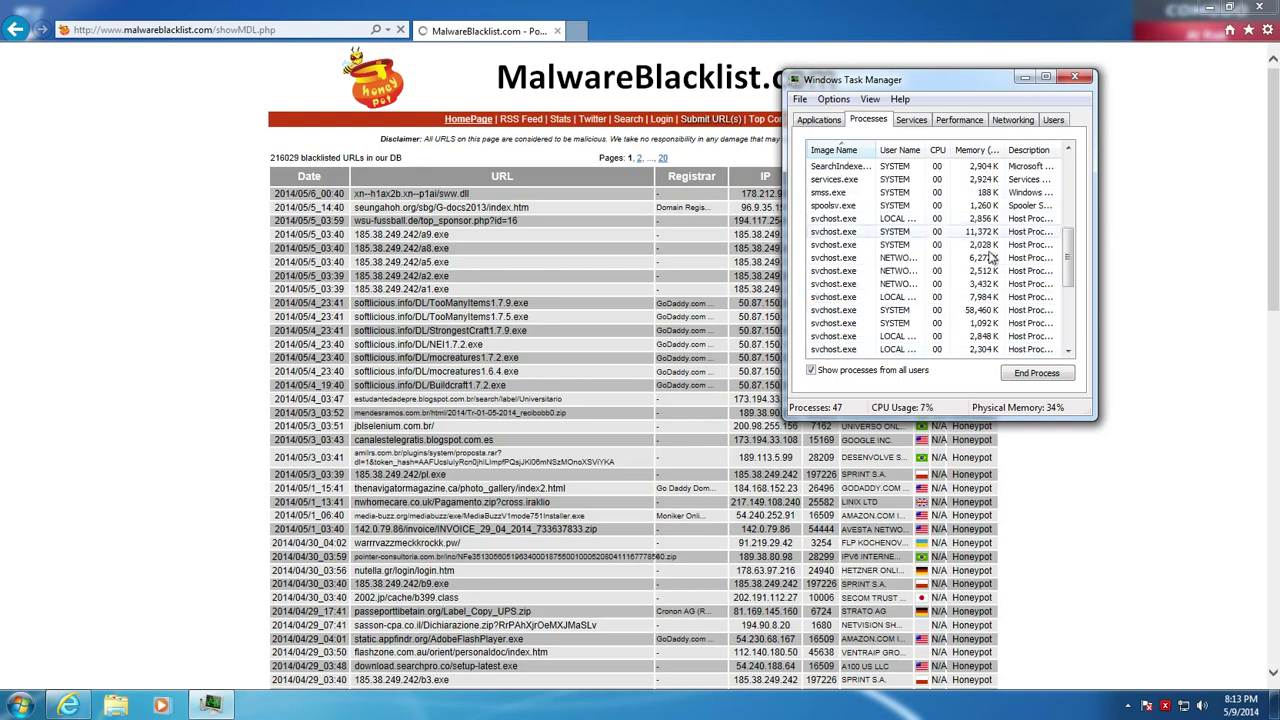
scroll(930, 290, "down", 1)
scroll(862, 330, "up", 1)
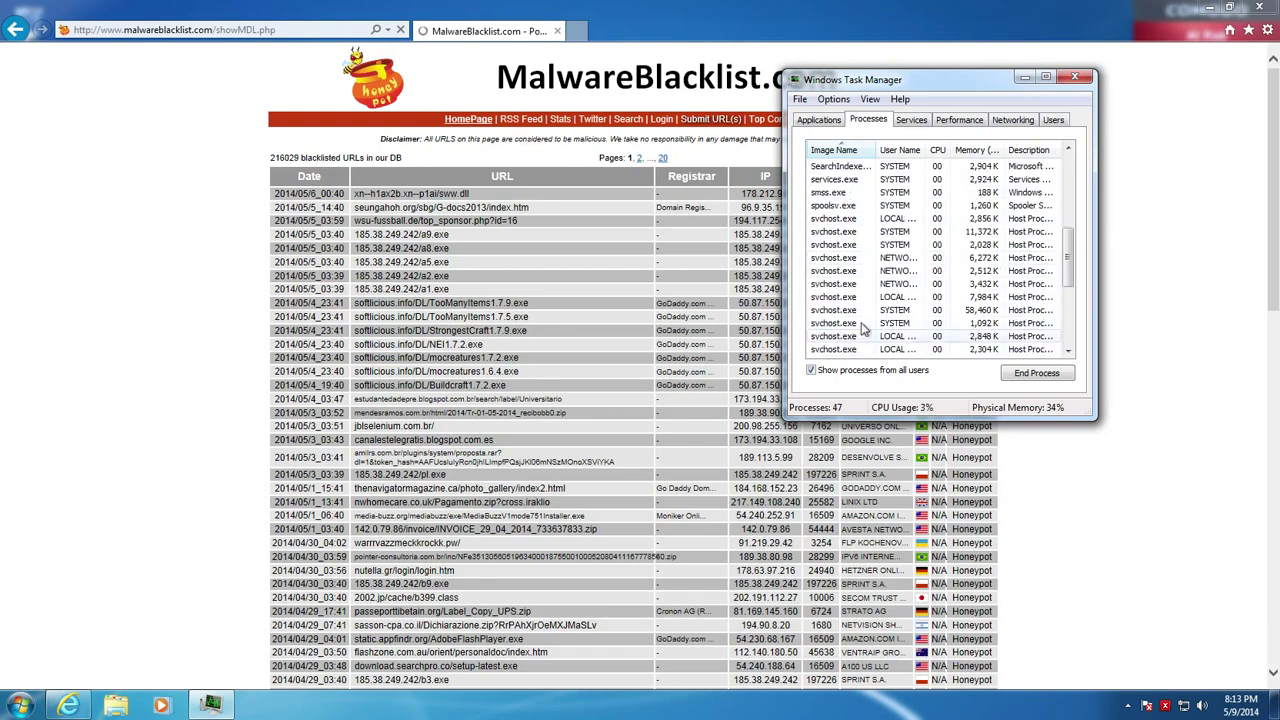
scroll(858, 290, "down", 5)
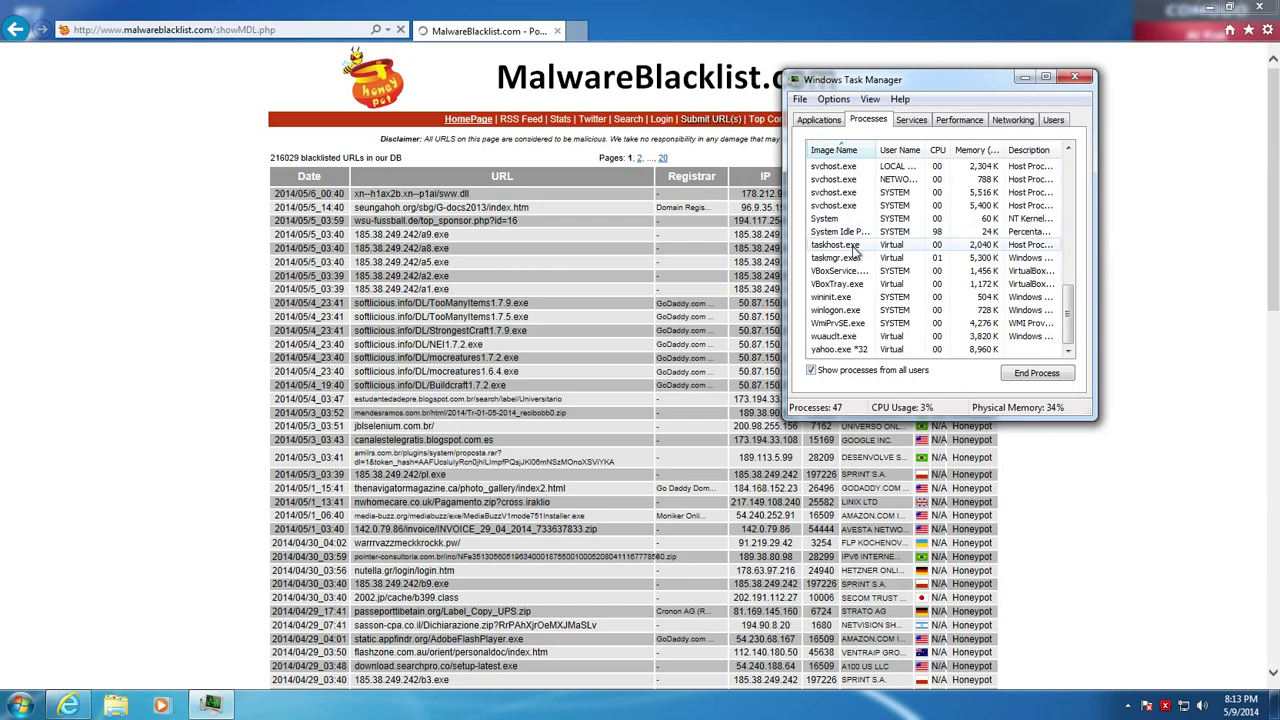
scroll(855, 255, "up", 3)
scroll(855, 280, "down", 3)
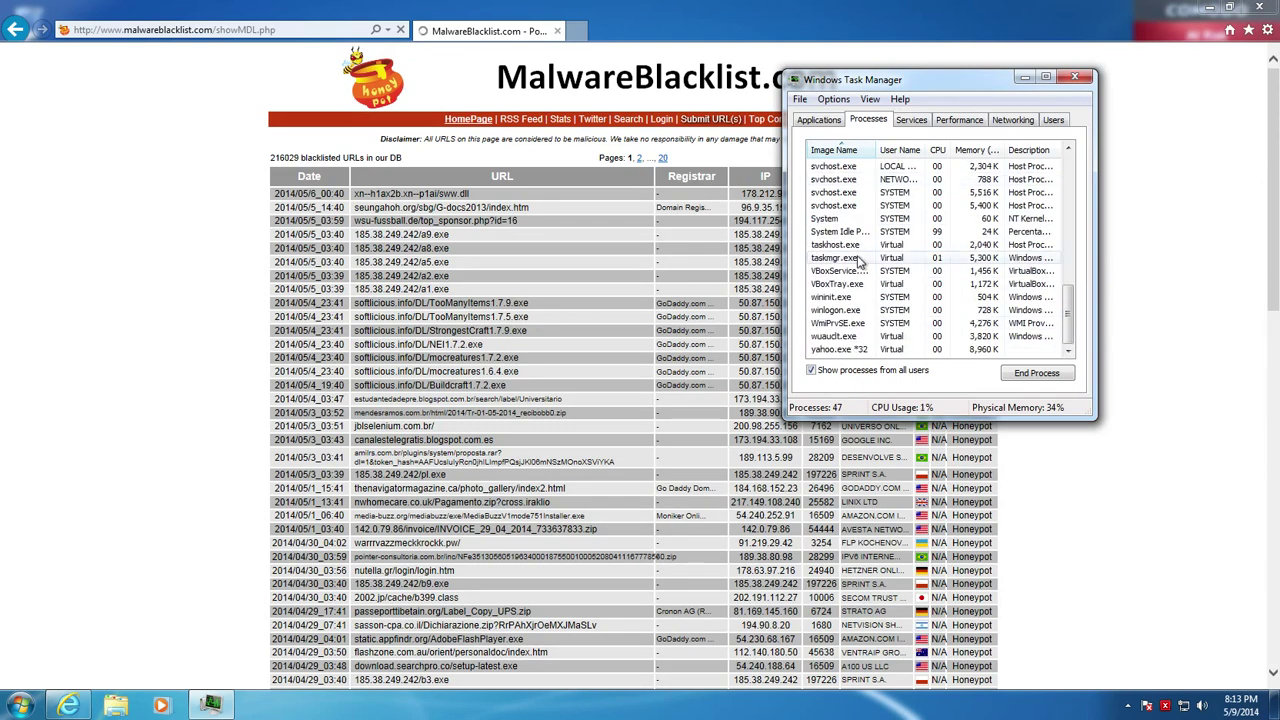
left_click(848, 349)
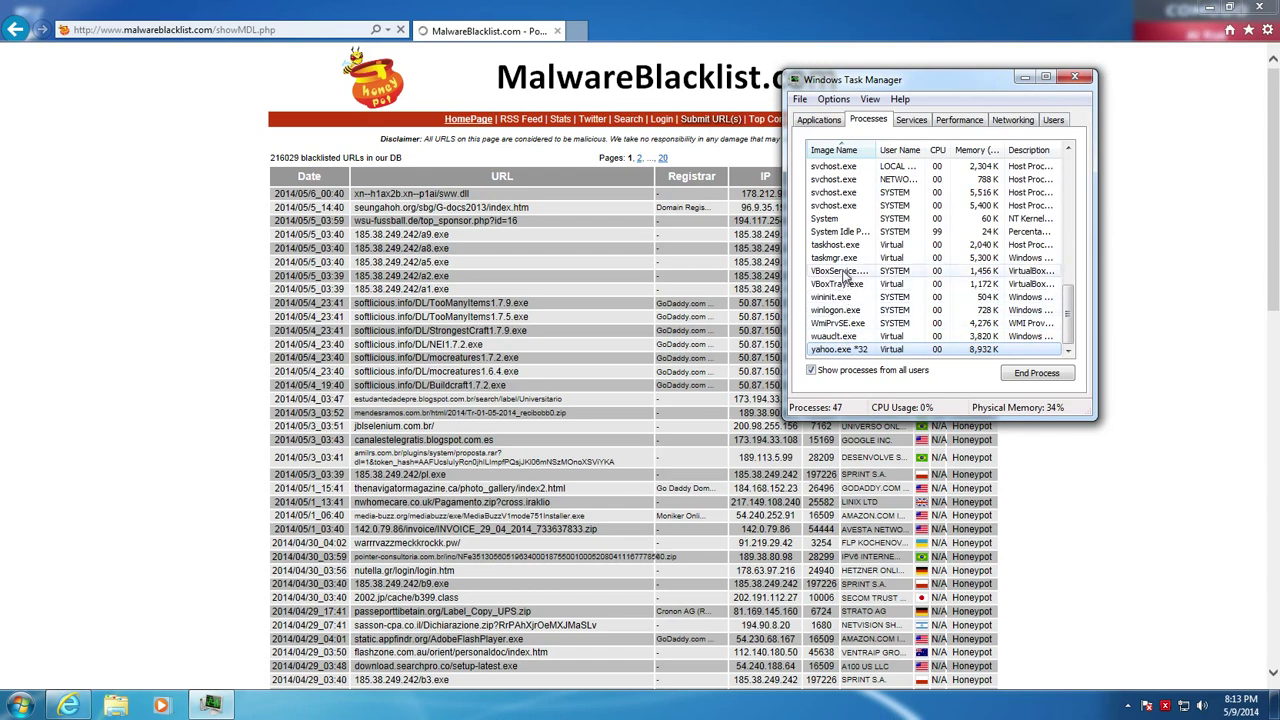
scroll(853, 253, "up", 2)
scroll(853, 250, "up", 4)
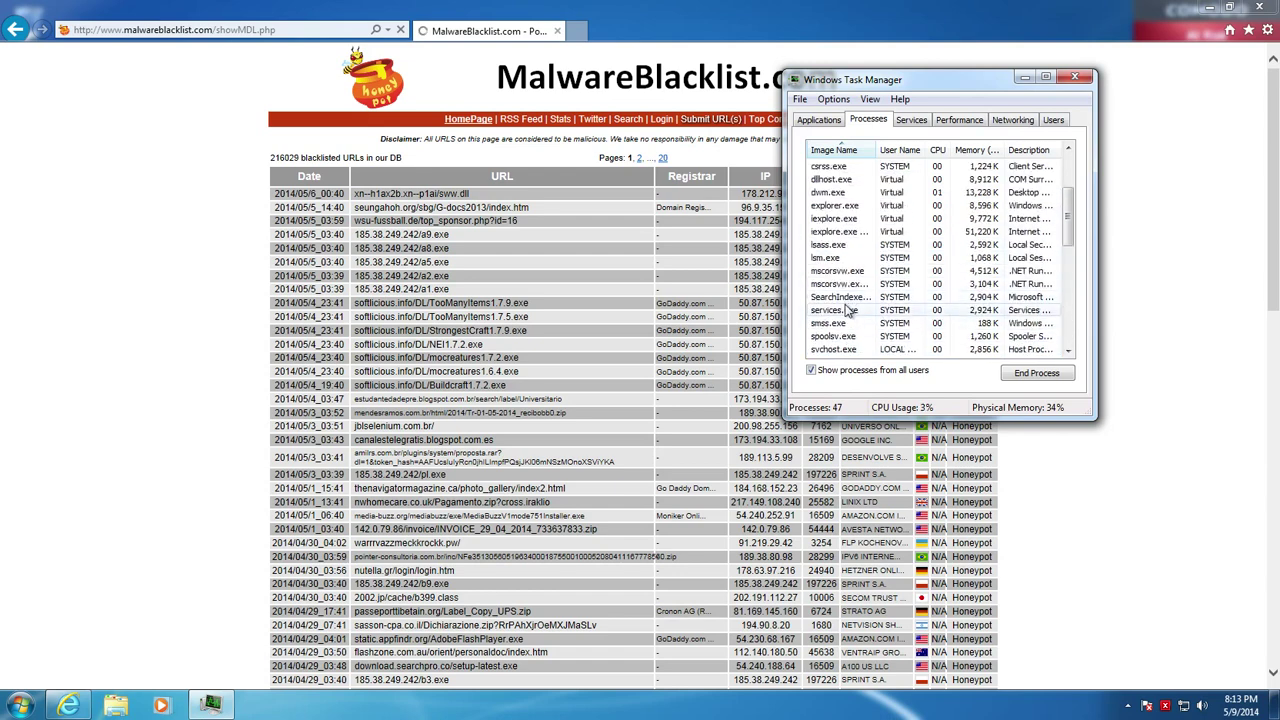
scroll(847, 312, "down", 3)
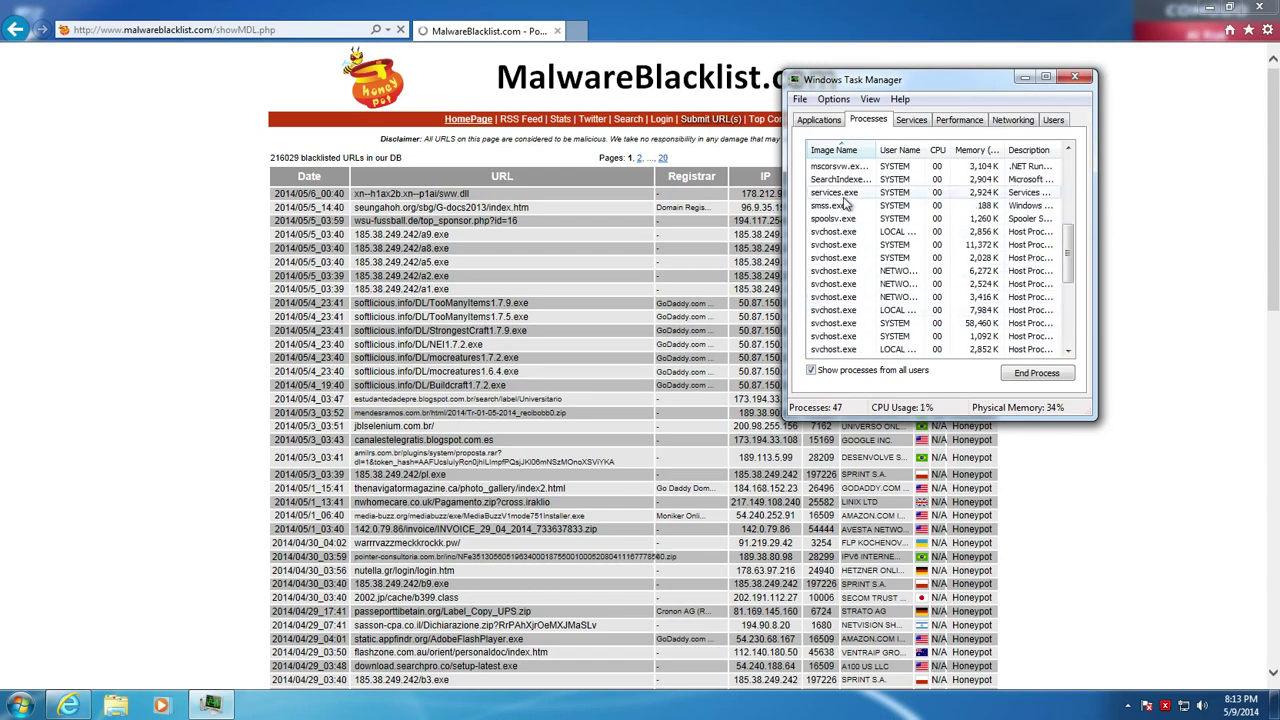
scroll(880, 265, "up", 10)
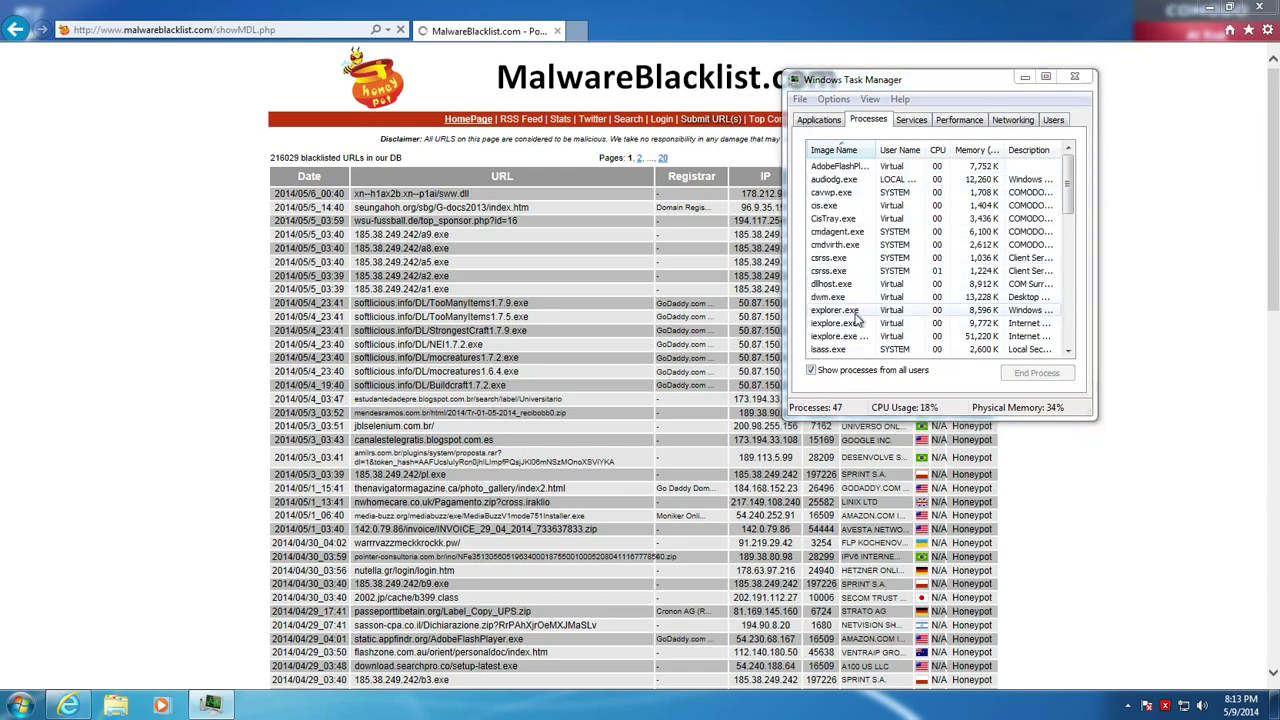
Load the copied archive.org hhah.exe link from the blacklist in a new browser tab
left_click(1036, 79)
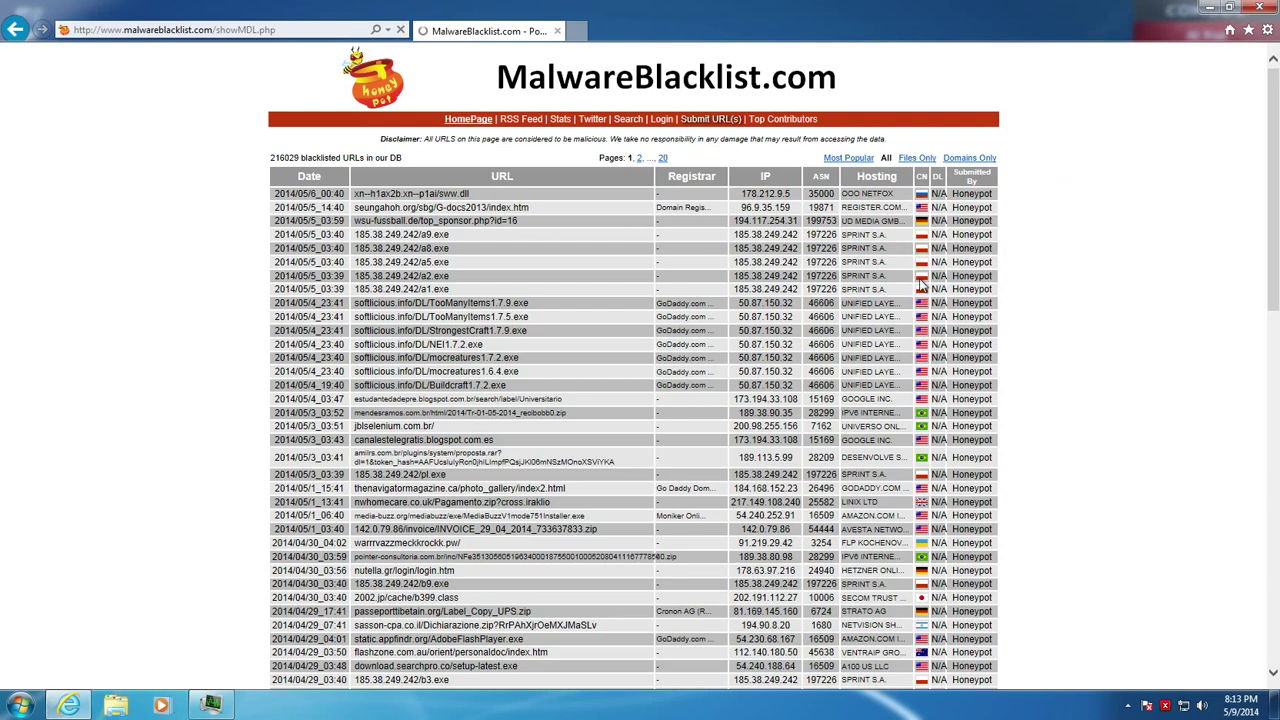
scroll(545, 420, "down", 4)
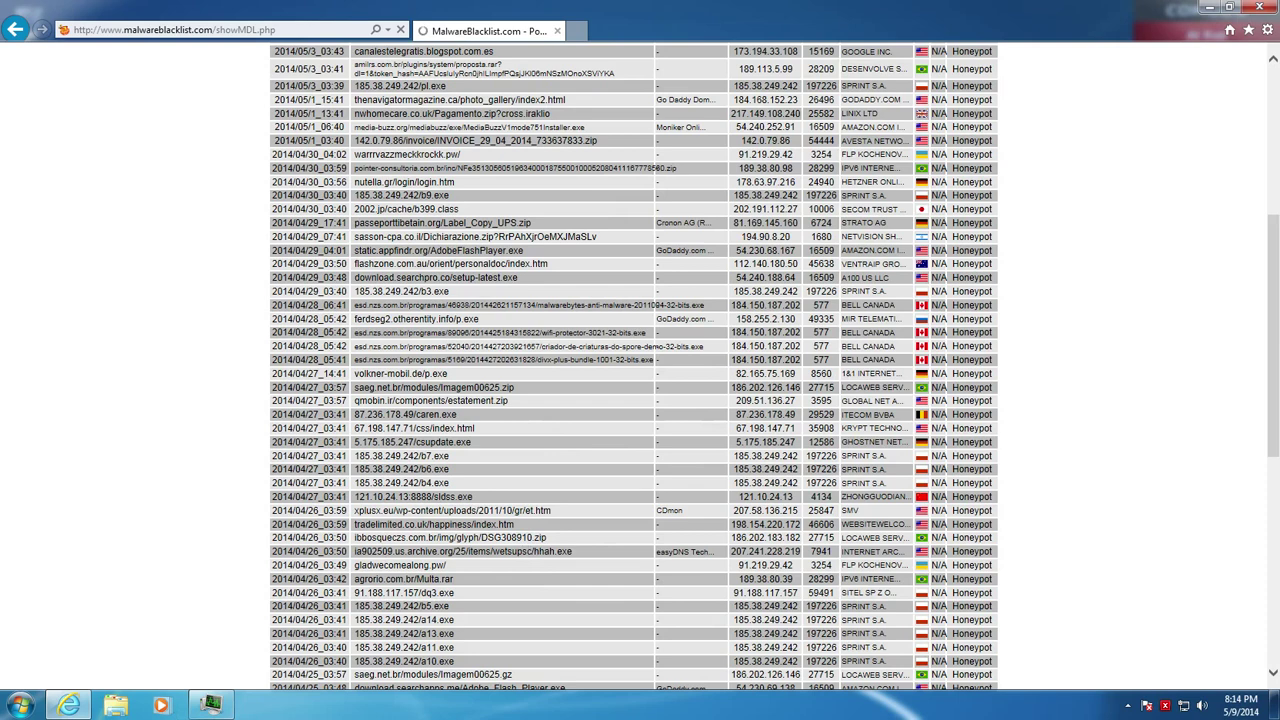
left_click_drag(574, 554, 370, 552)
key("ctrl+c")
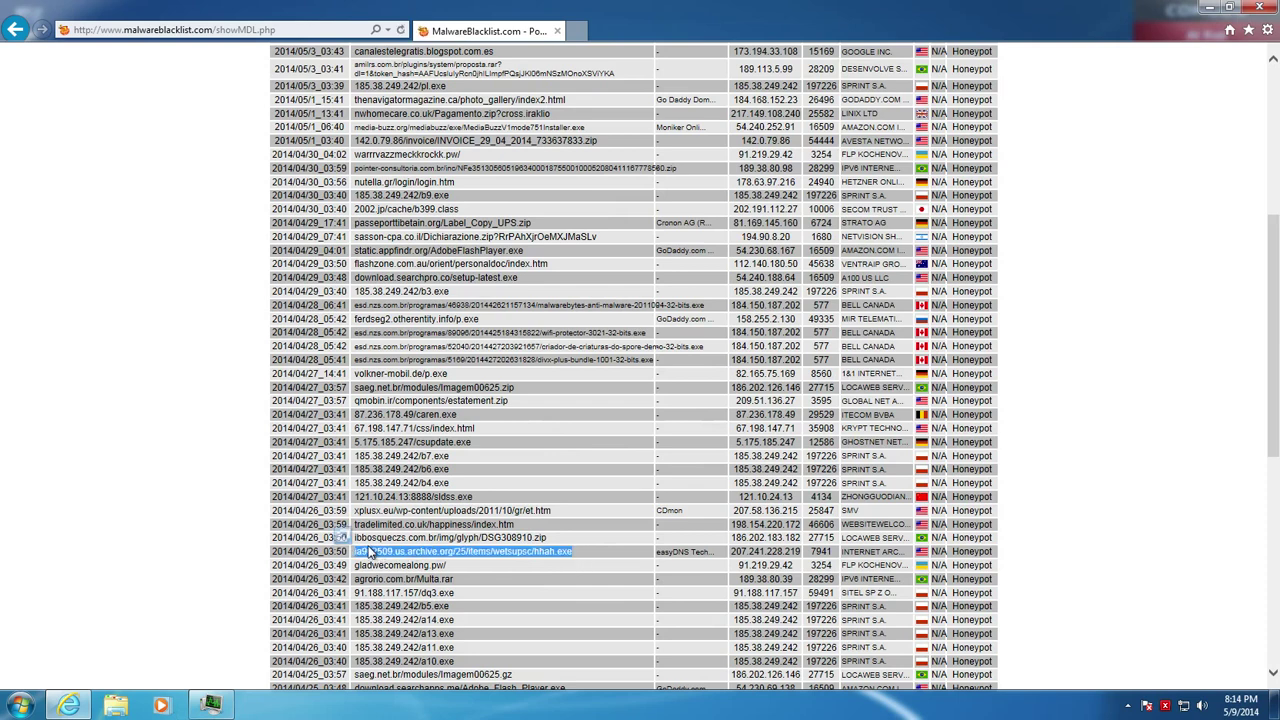
left_click(575, 31)
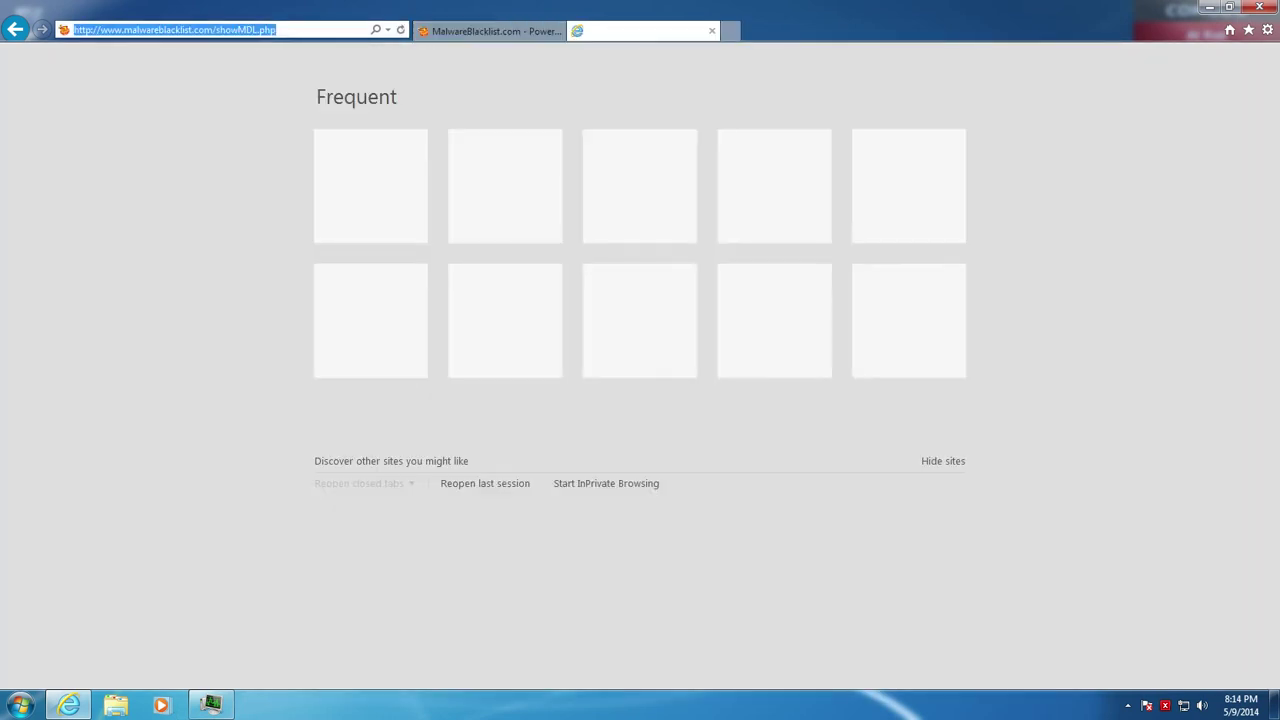
key("ctrl+v")
key("Return")
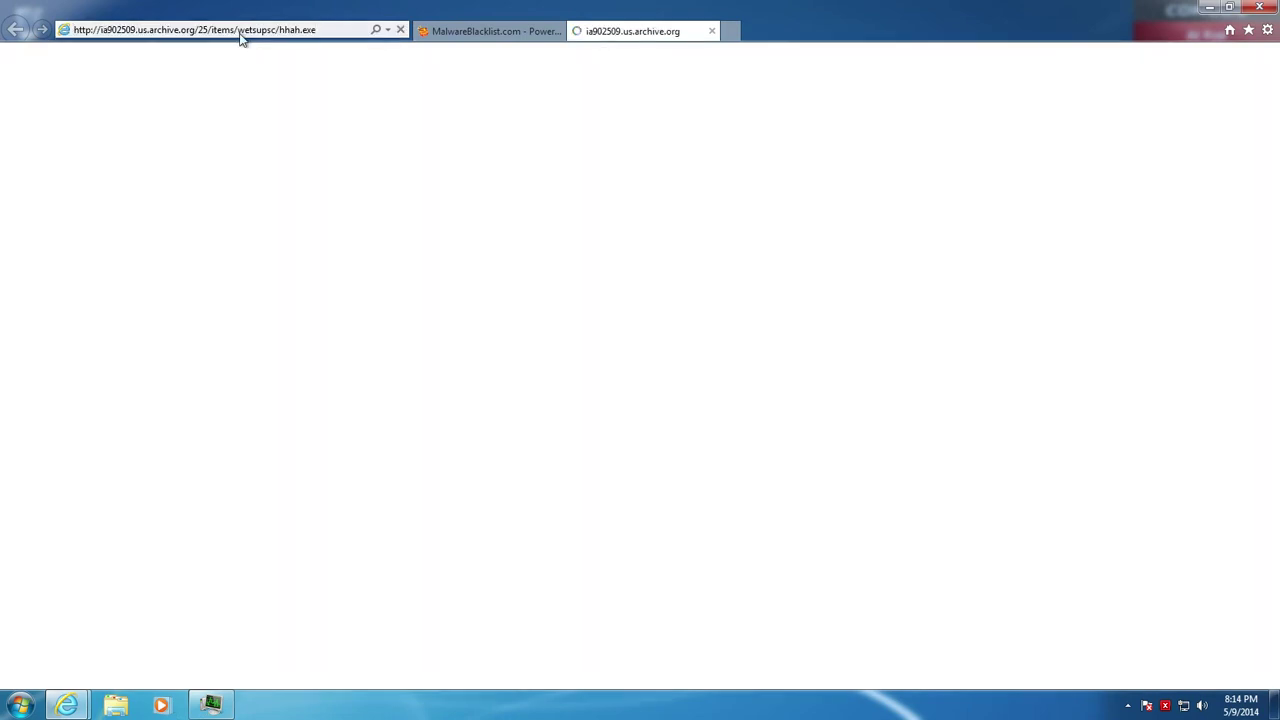
Check the hhah.exe tab's unsafe-site warning, then return to the MalwareBlacklist tab
left_click(531, 33)
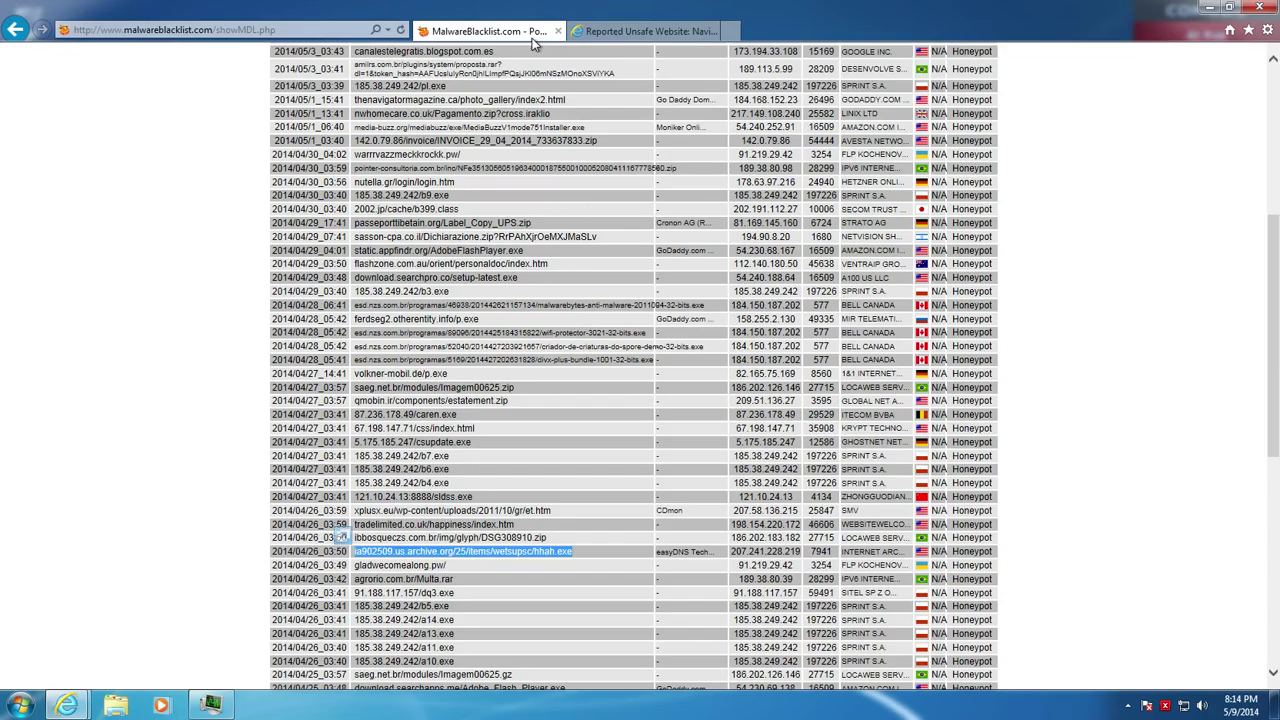
left_click(610, 33)
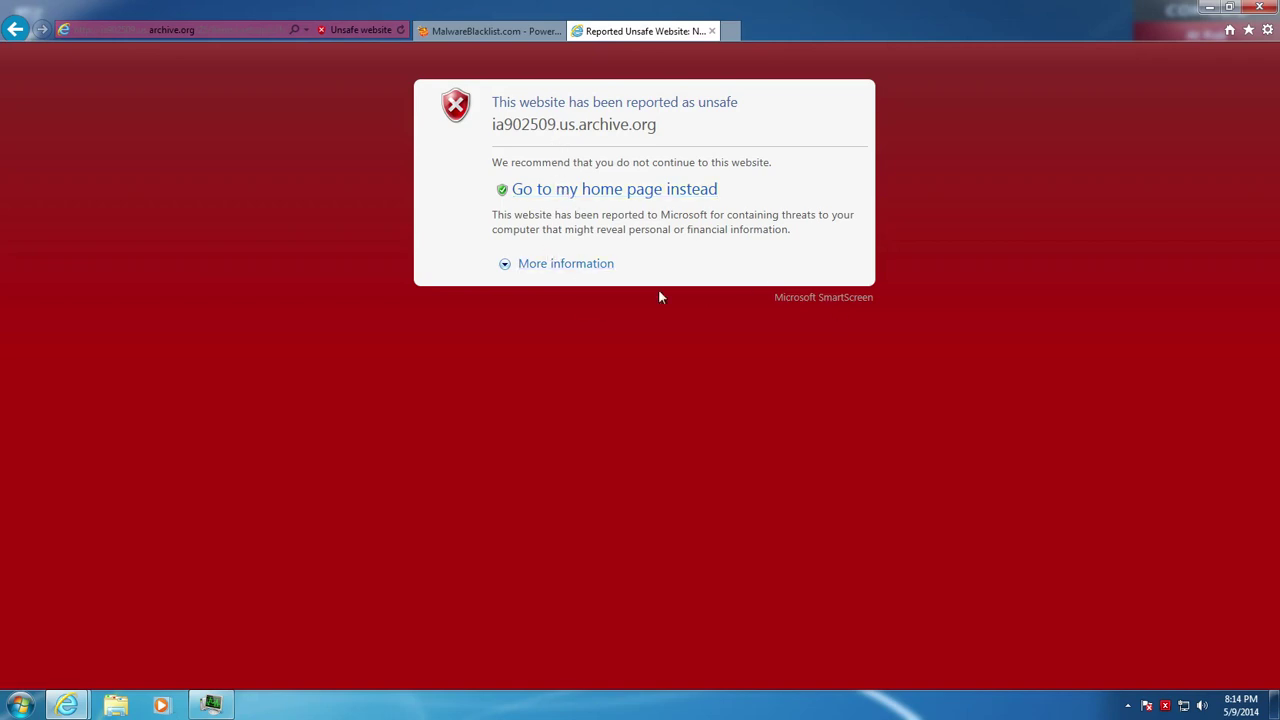
left_click(490, 31)
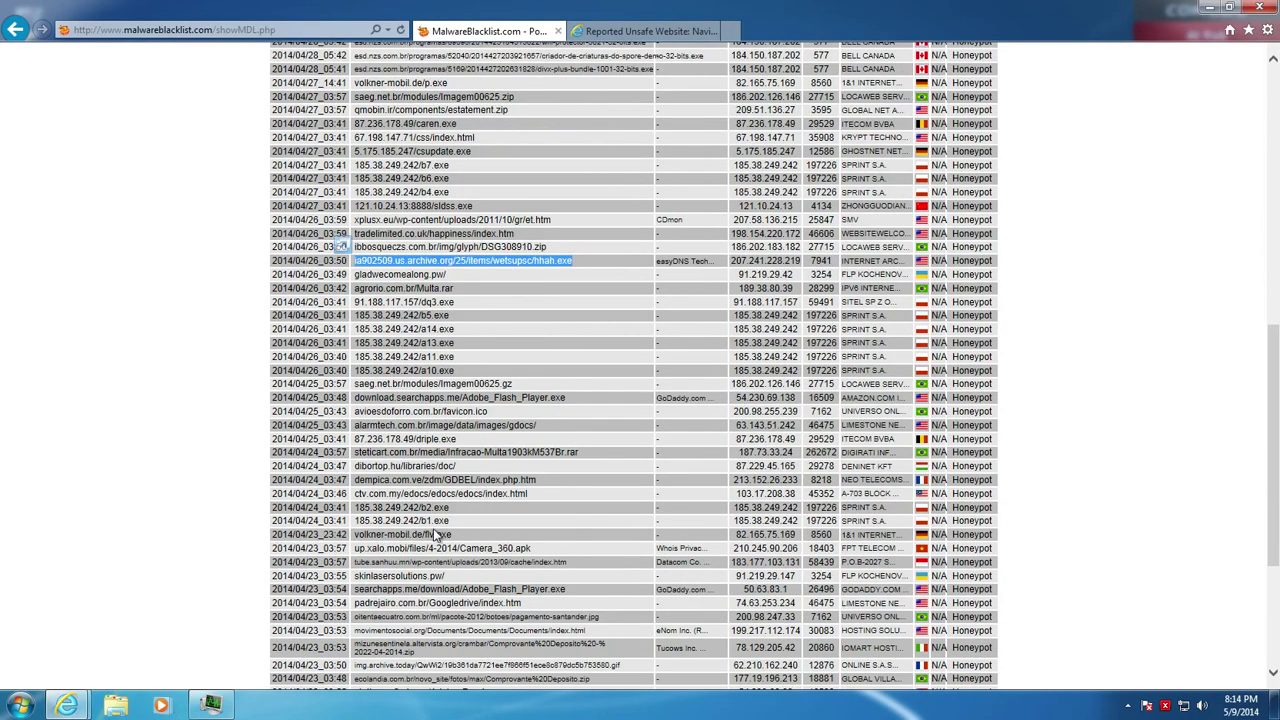
Go to malc0de.com and open its database section
left_click(300, 28)
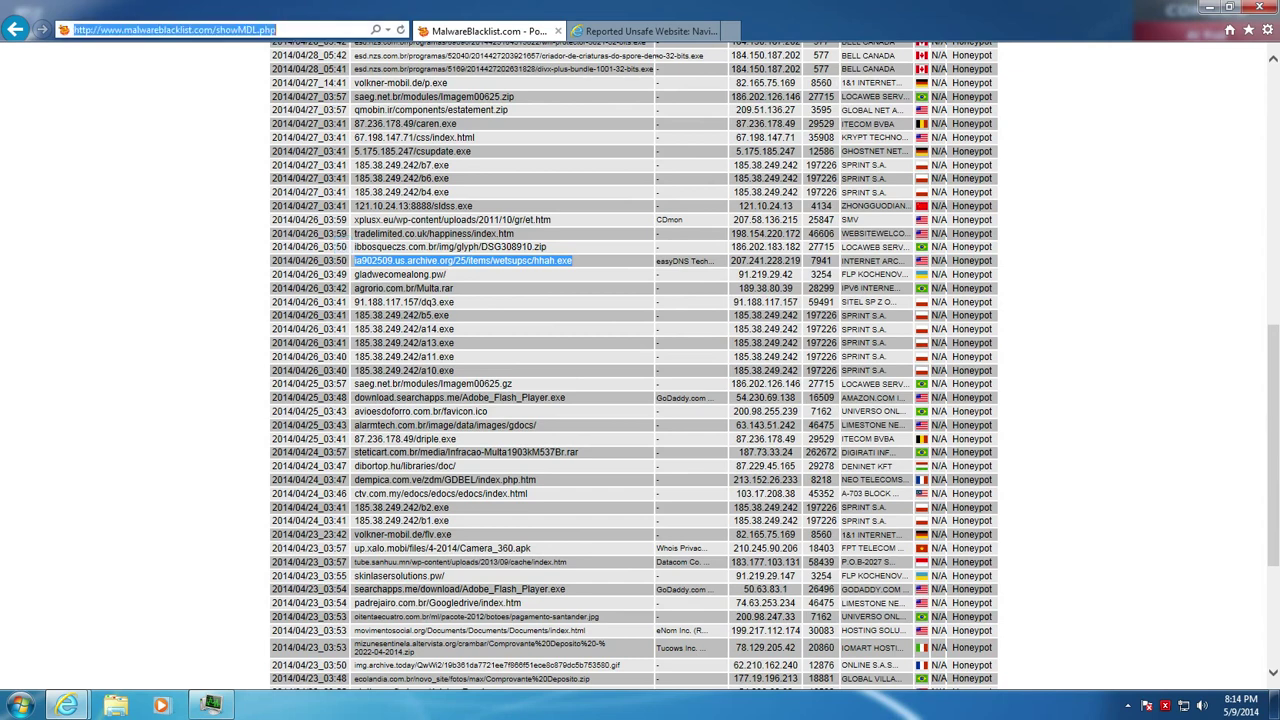
type("malc")
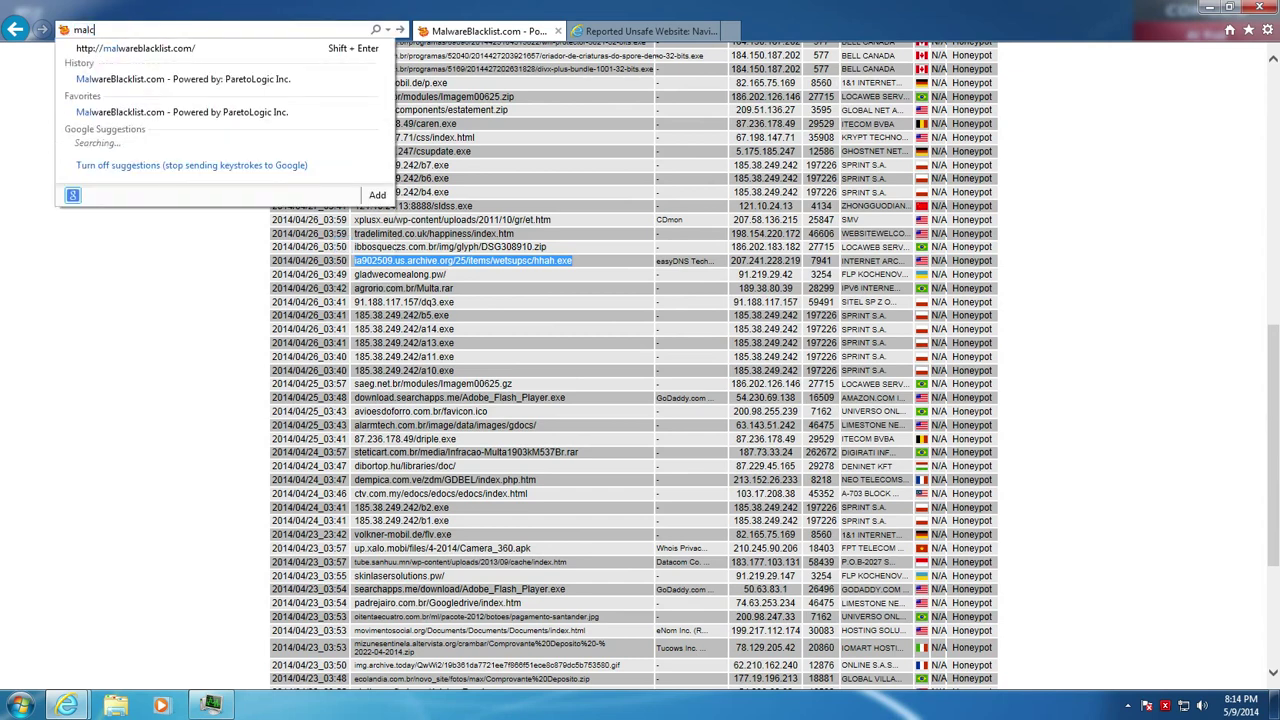
type("0de.com")
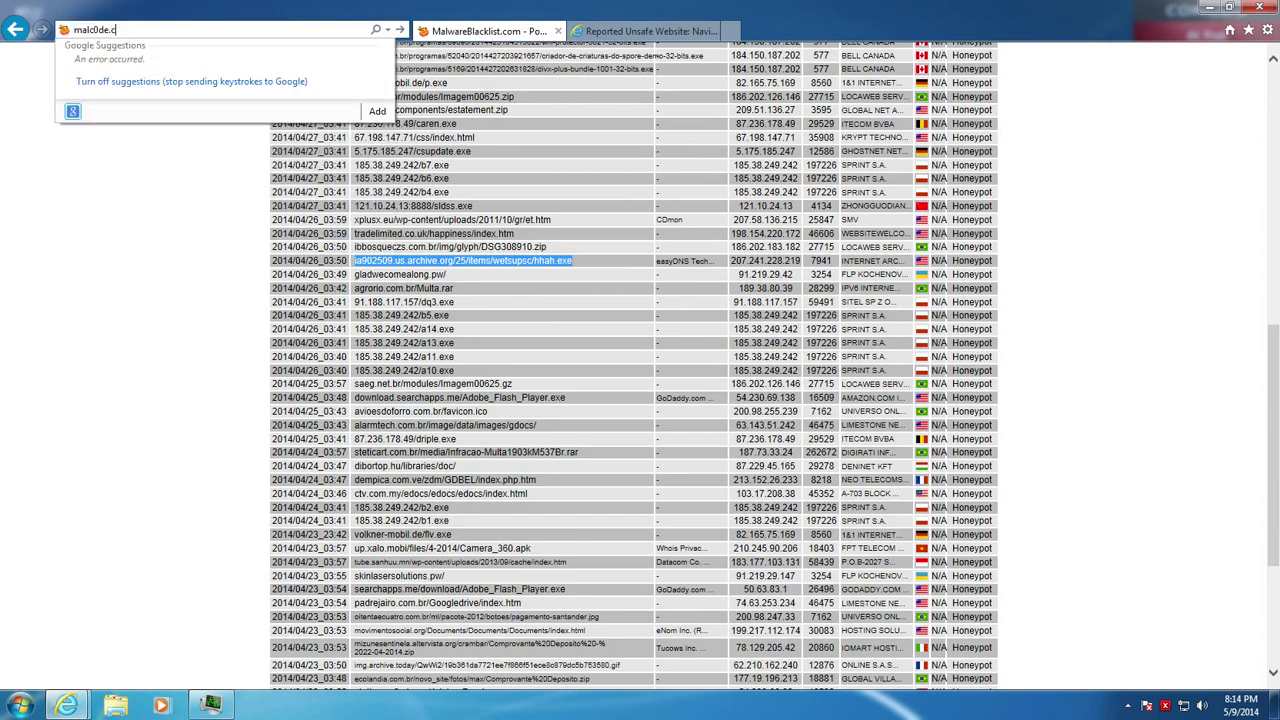
key("Return")
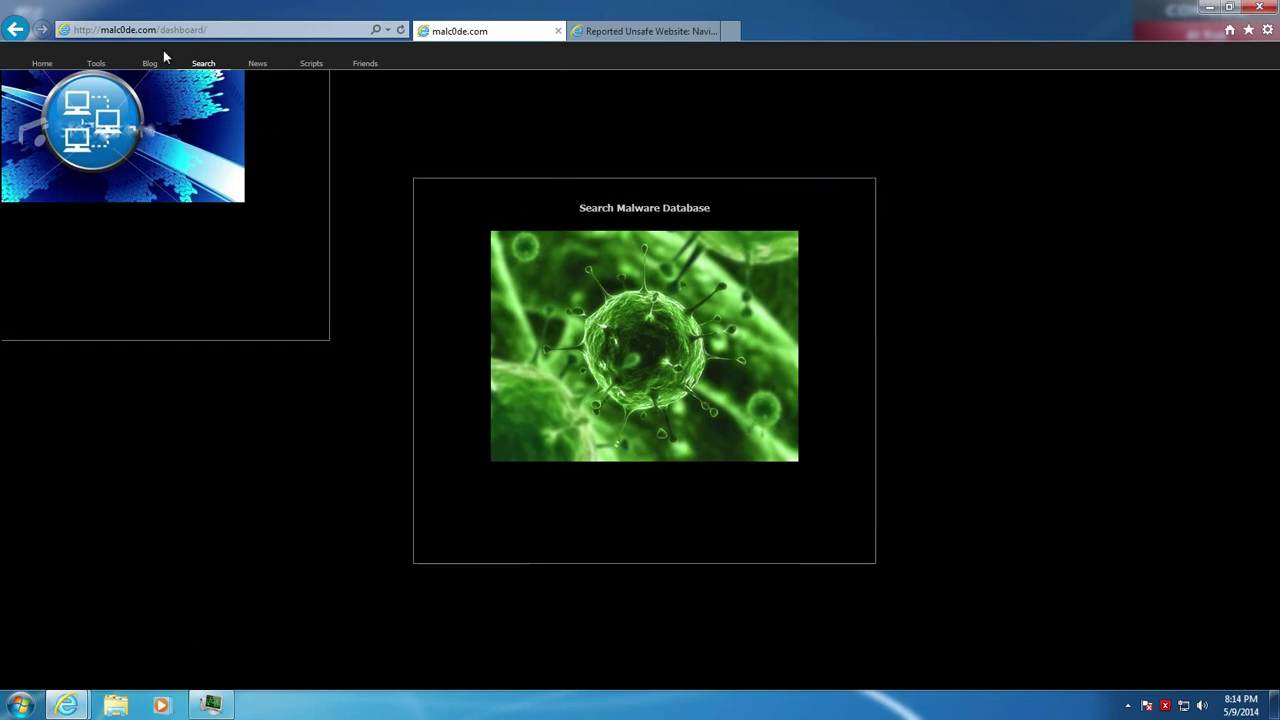
left_click(96, 63)
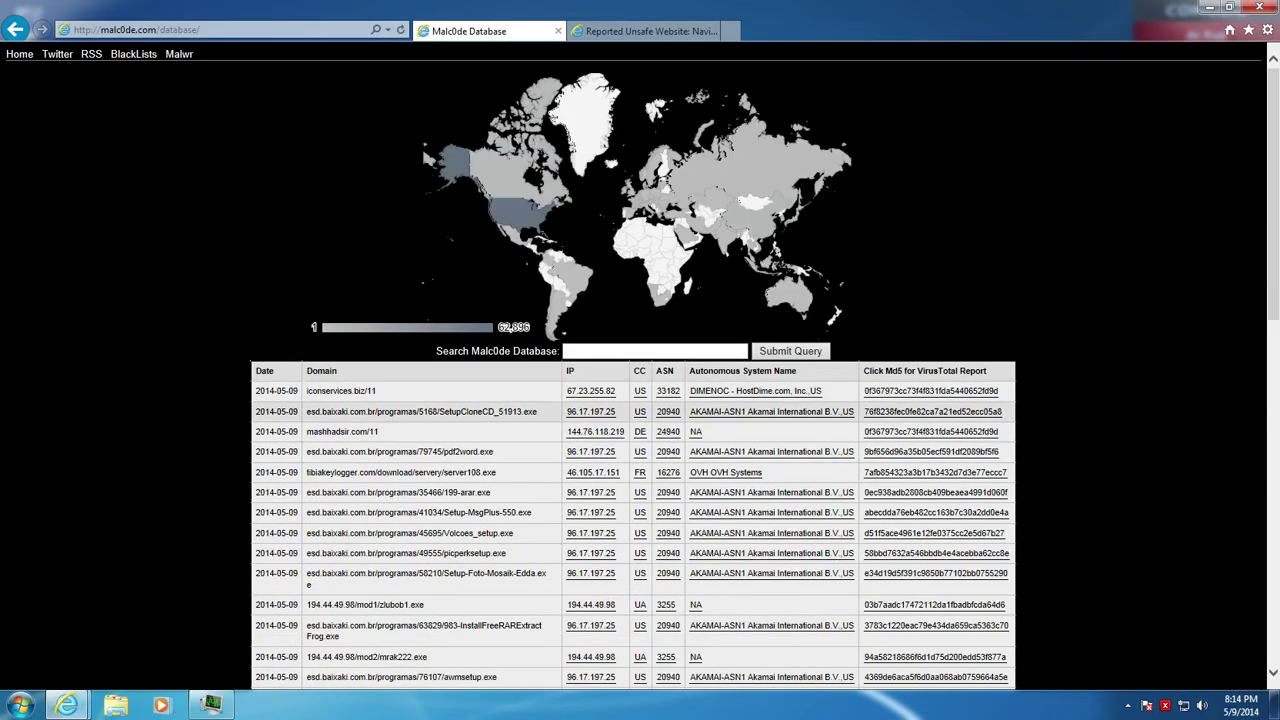
Load the copied SetupCloneCD download link in the unsafe-warning tab, then close that tab
left_click_drag(537, 413, 321, 412)
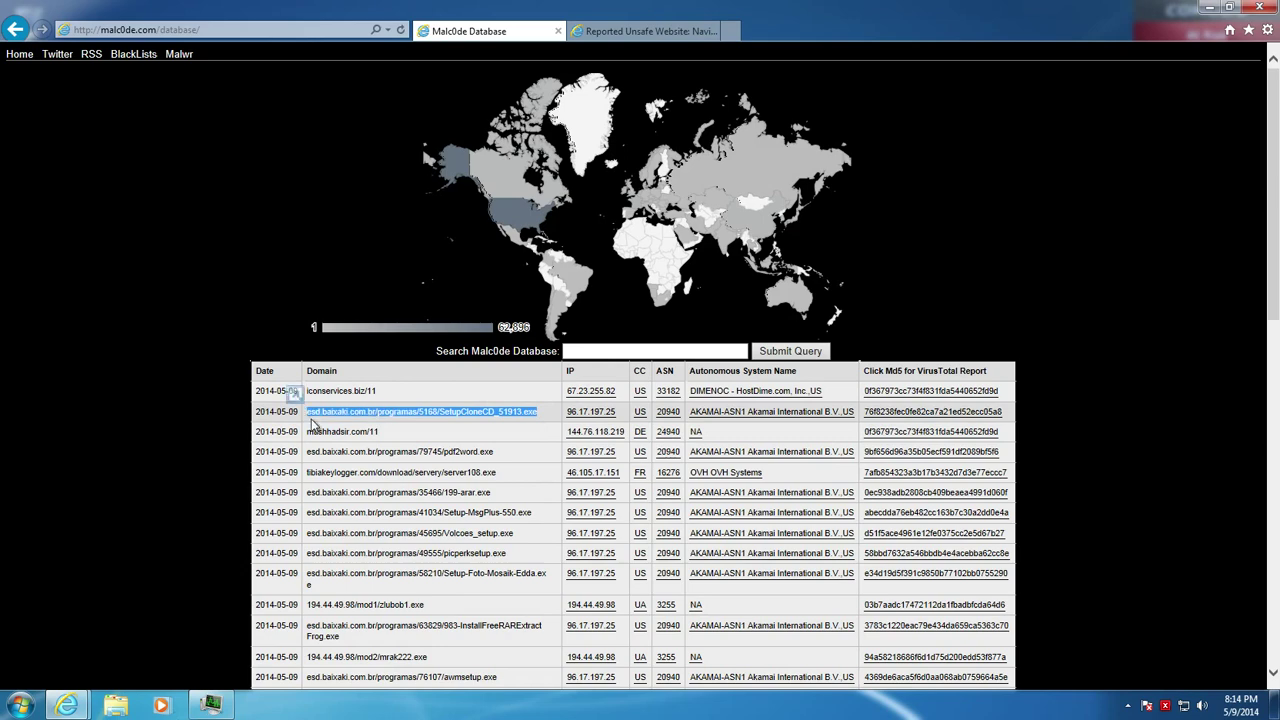
left_click(645, 31)
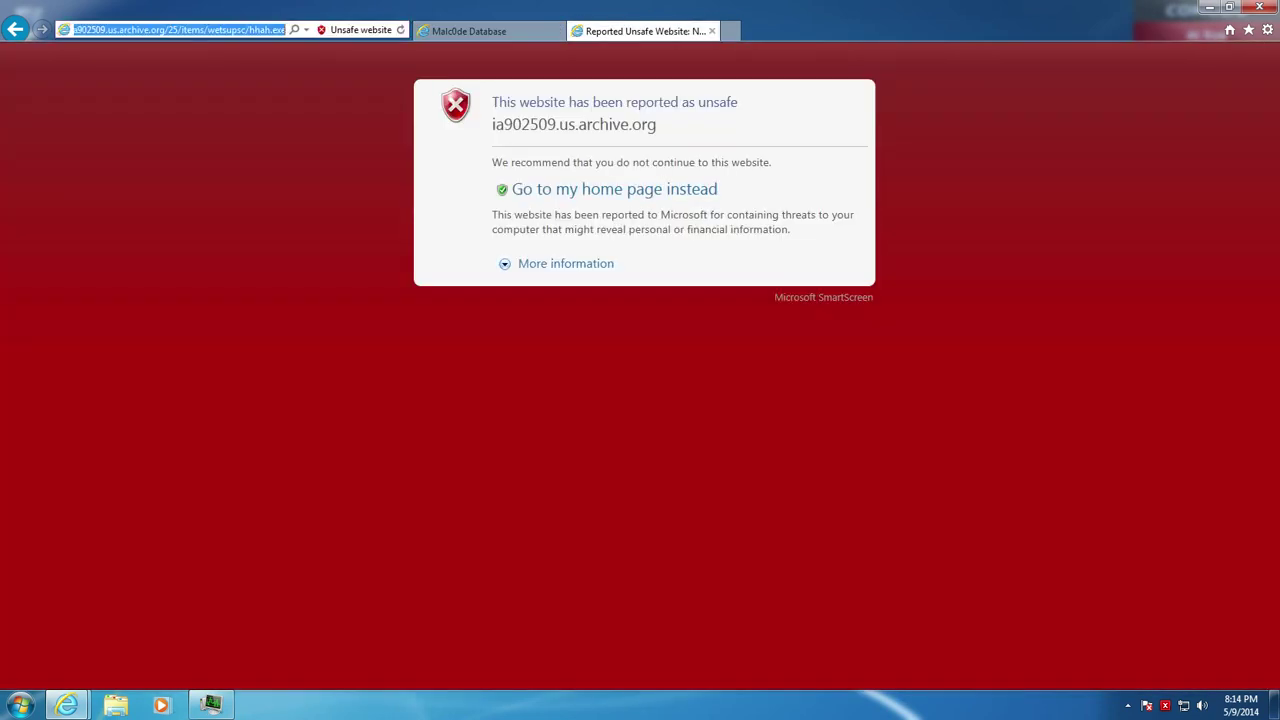
key("ctrl+v")
key("Return")
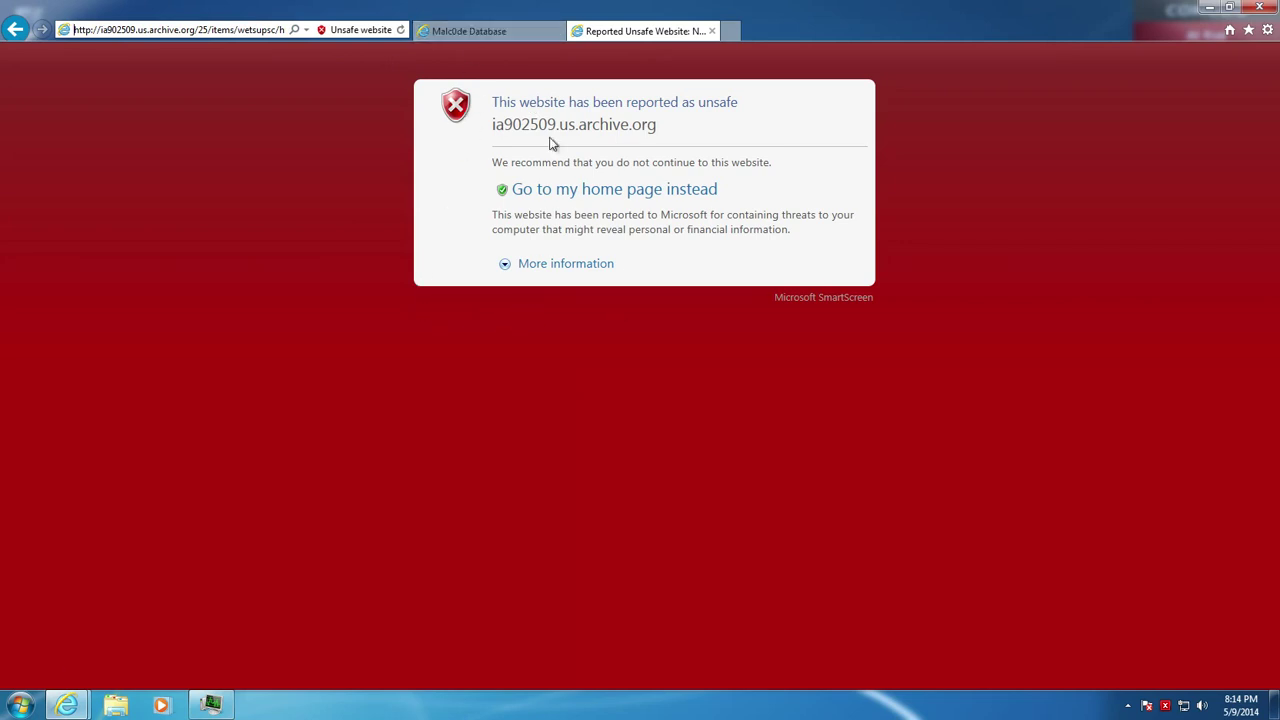
left_click(711, 31)
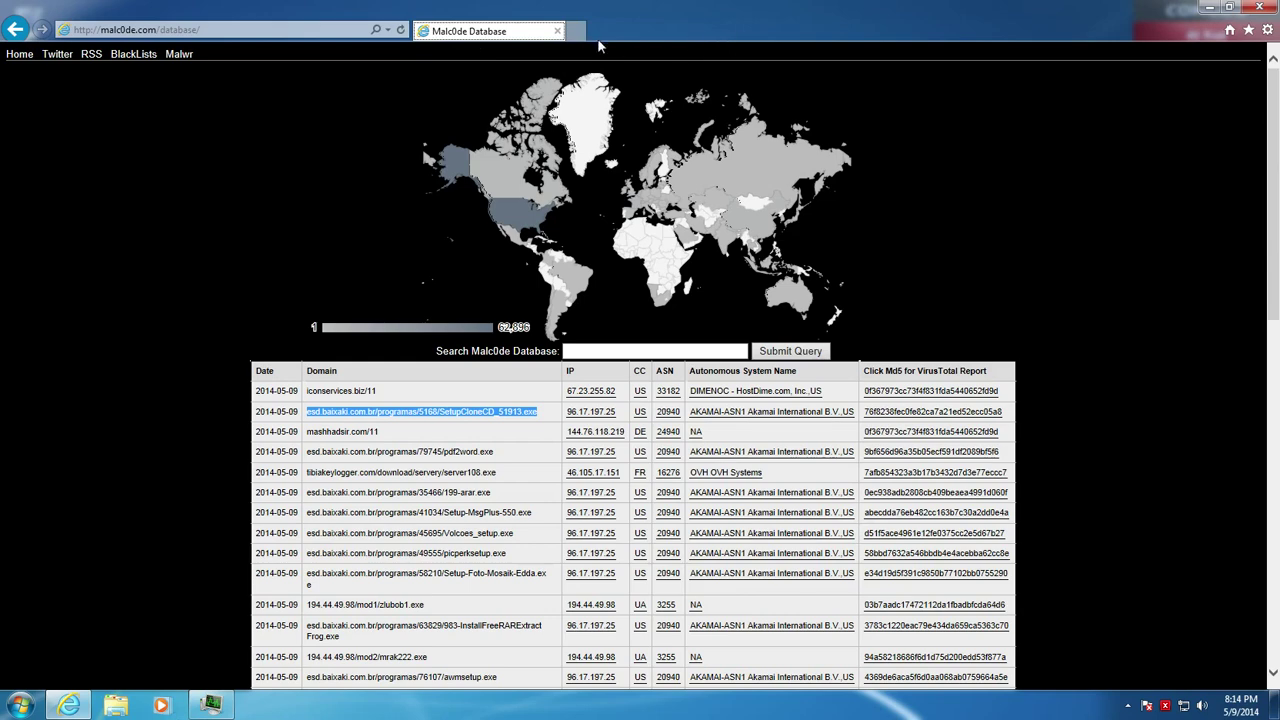
Open the 442 KB file 11 downloaded from mashhadsir.com
left_click(576, 31)
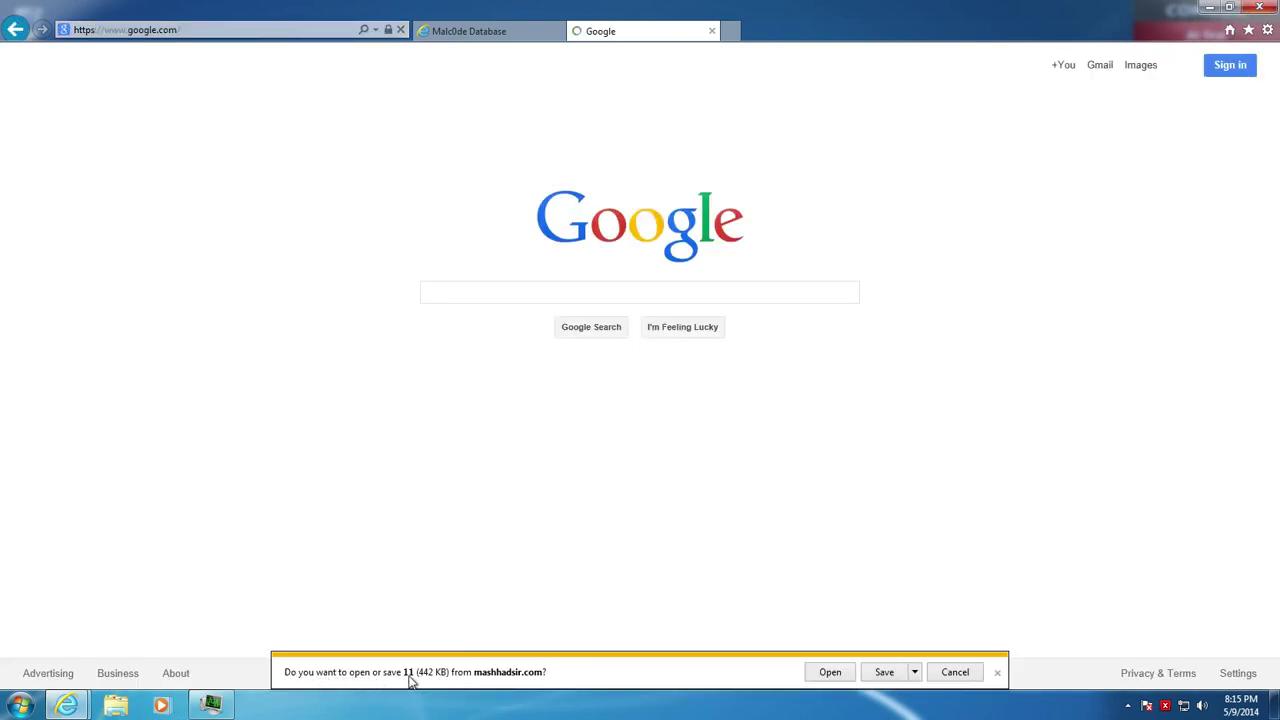
left_click(914, 672)
left_click(948, 656)
left_click(650, 410)
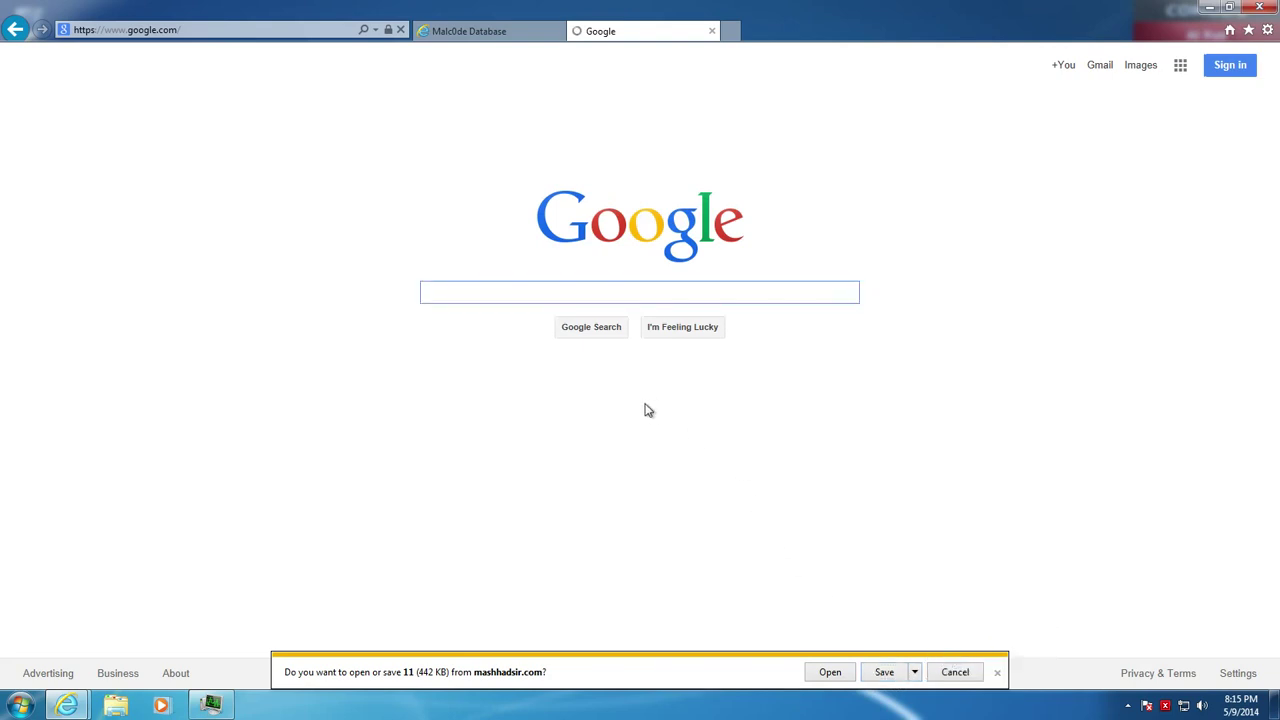
left_click(829, 672)
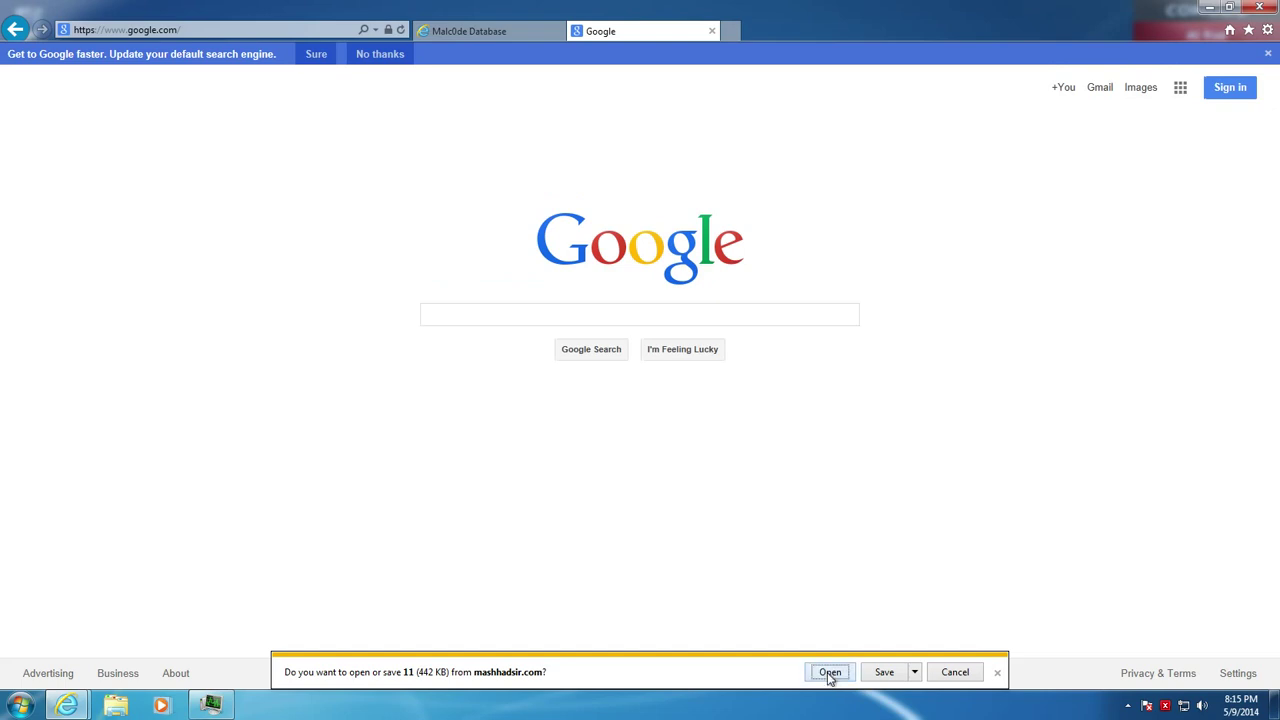
Show Task Manager's Processes list, select cmdagent.exe and scroll through the running processes
left_click(212, 704)
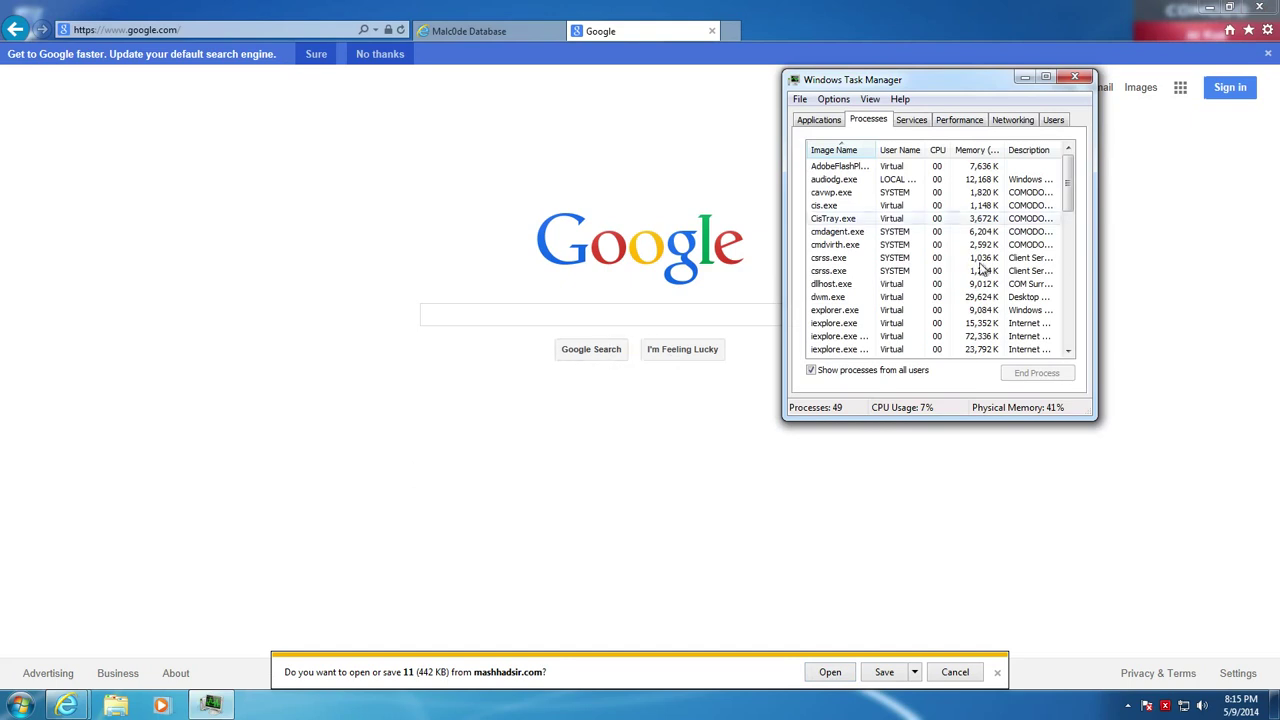
left_click(910, 121)
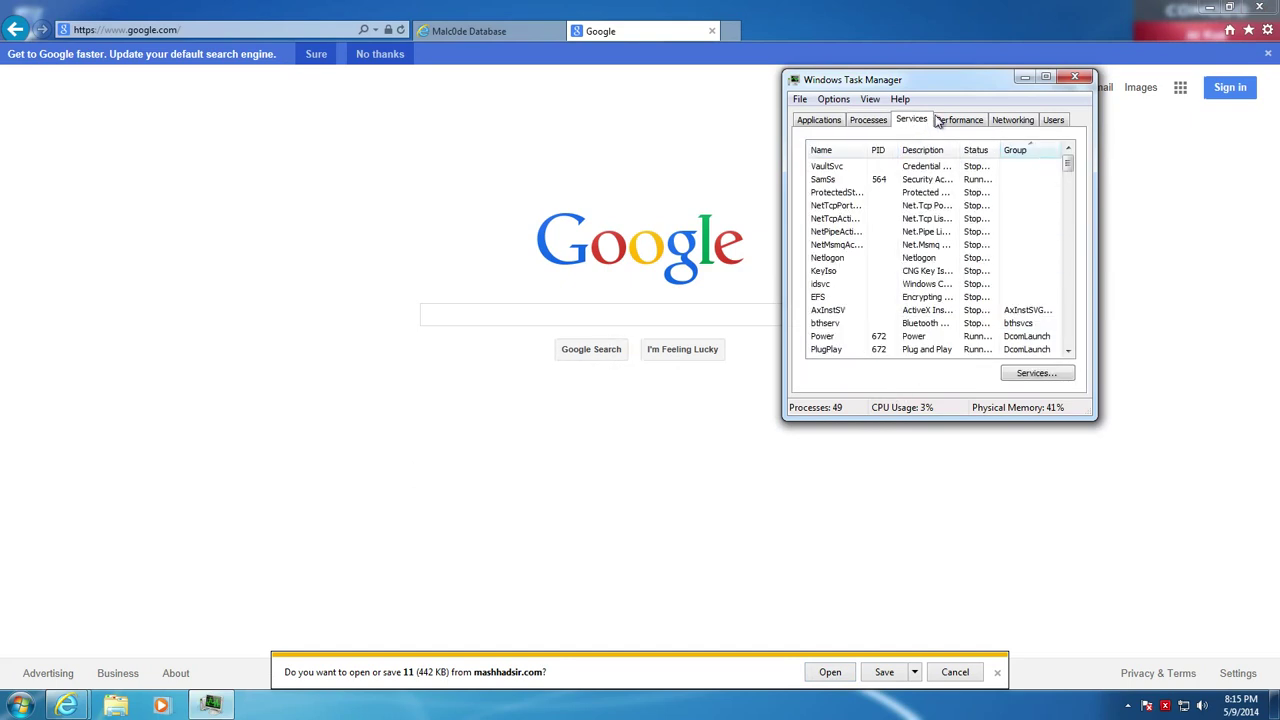
left_click(950, 120)
left_click(910, 122)
left_click(822, 120)
left_click(868, 120)
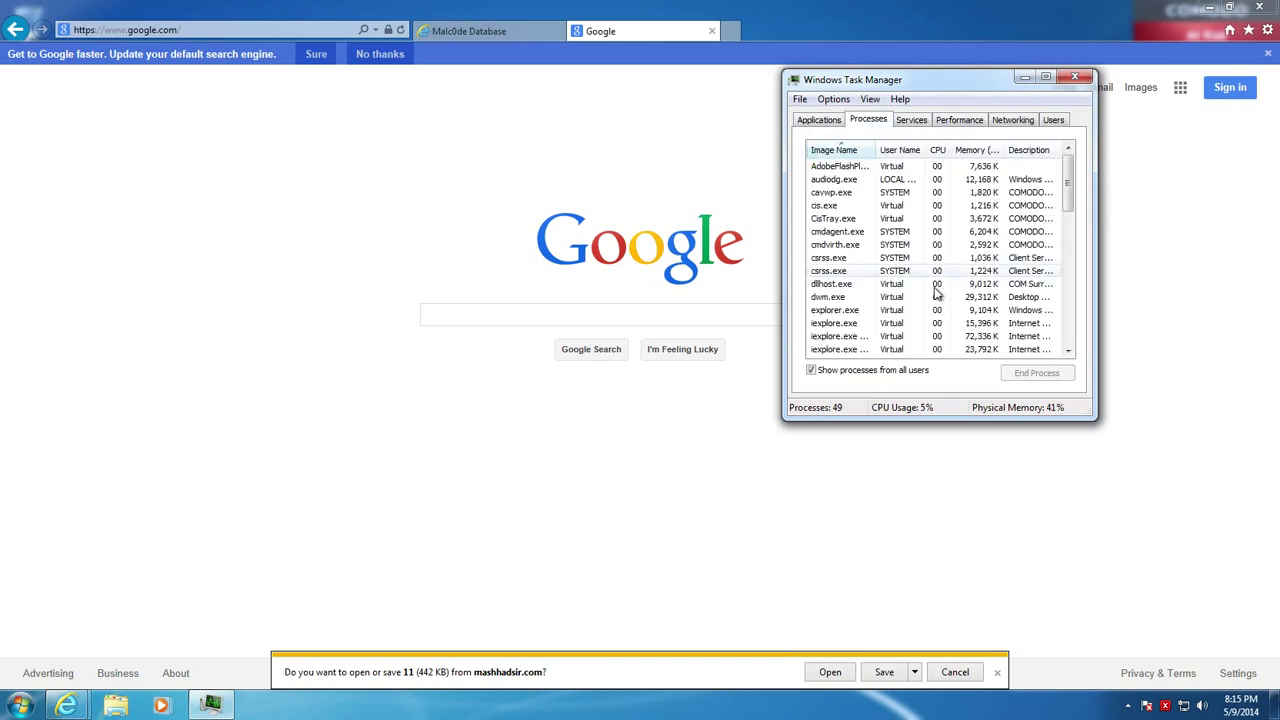
left_click(963, 231)
scroll(1045, 237, "down", 11)
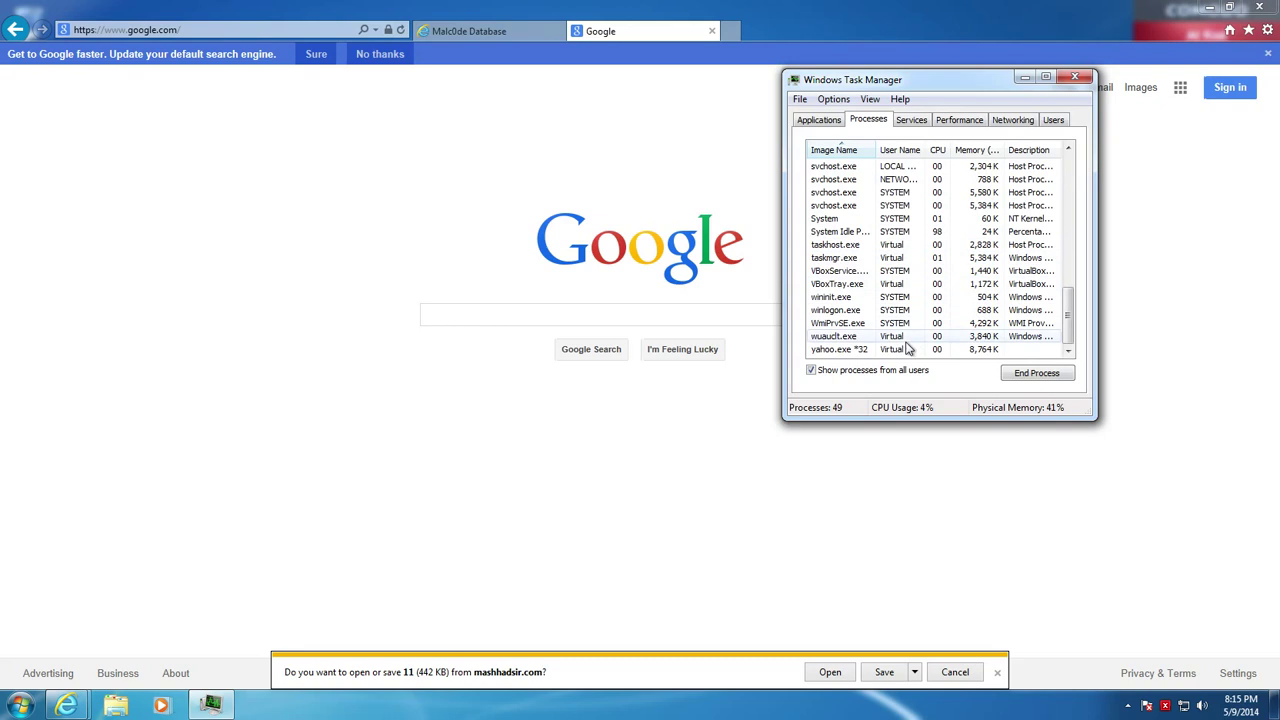
scroll(905, 345, "up", 3)
scroll(905, 345, "up", 6)
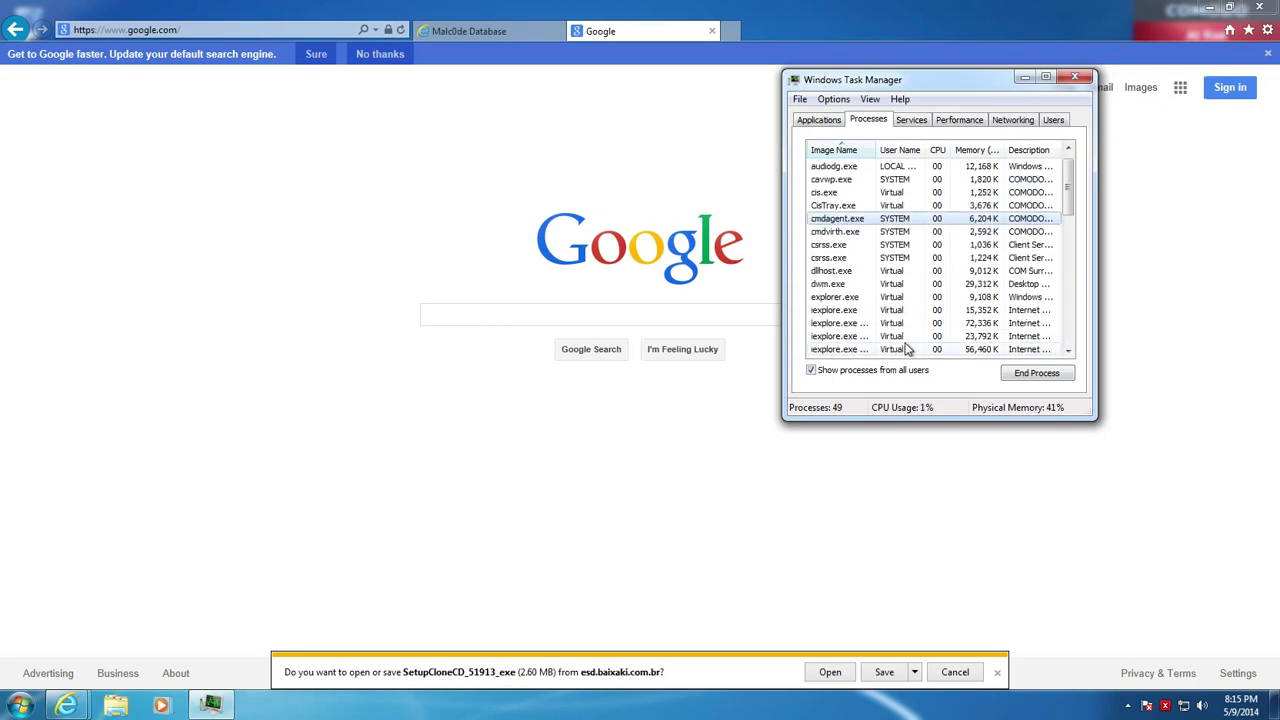
Copy the 199-arar.exe address from the Malc0de table and load it in the Google tab
left_click(830, 673)
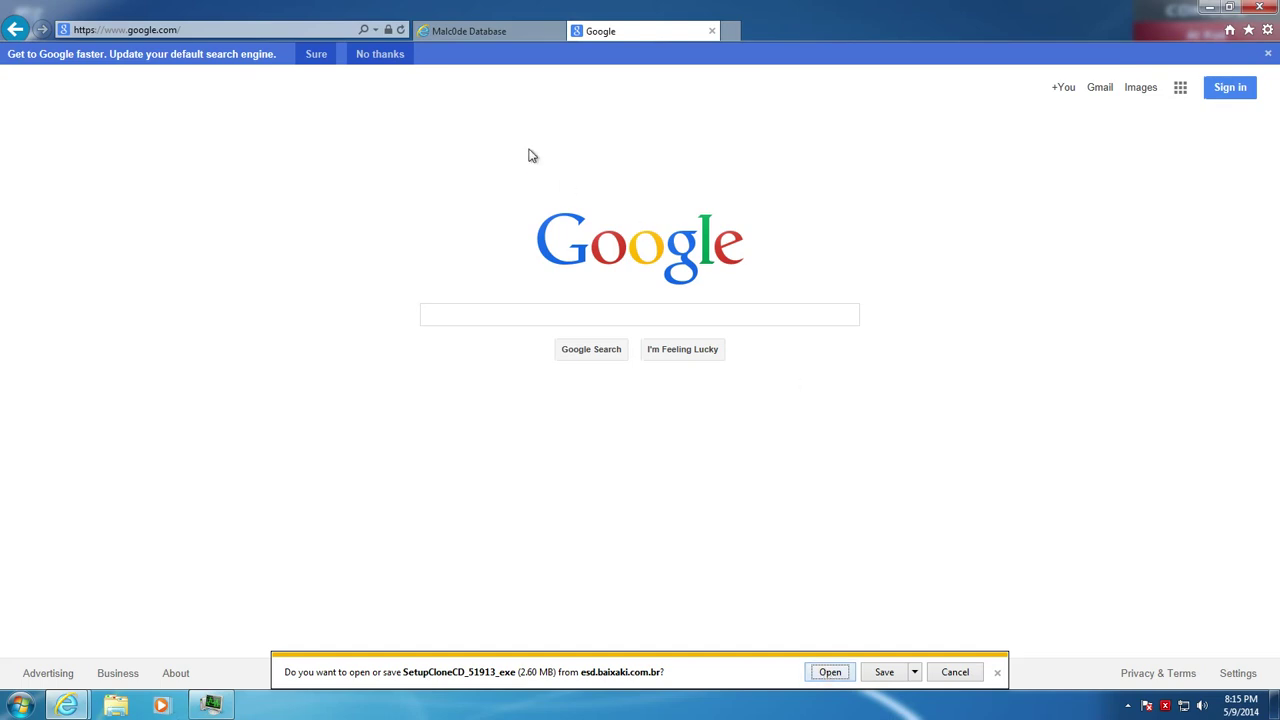
left_click(520, 32)
scroll(505, 299, "down", 3)
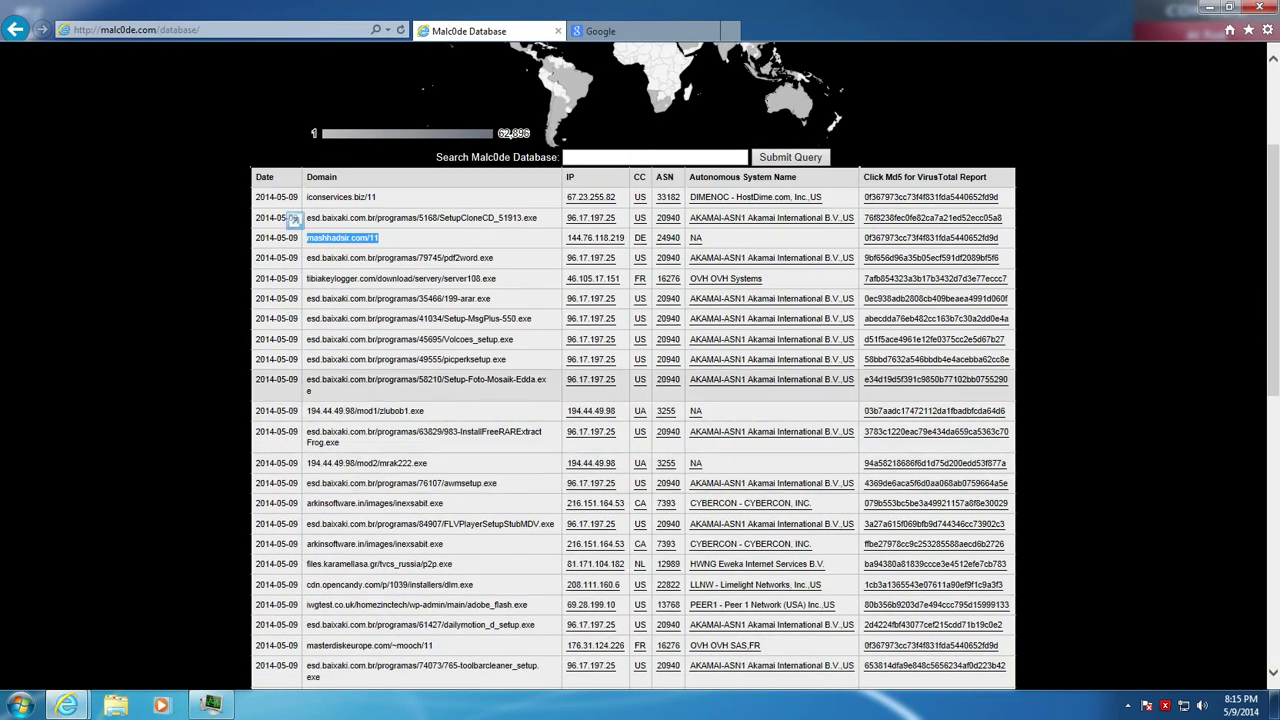
left_click_drag(505, 299, 678, 38)
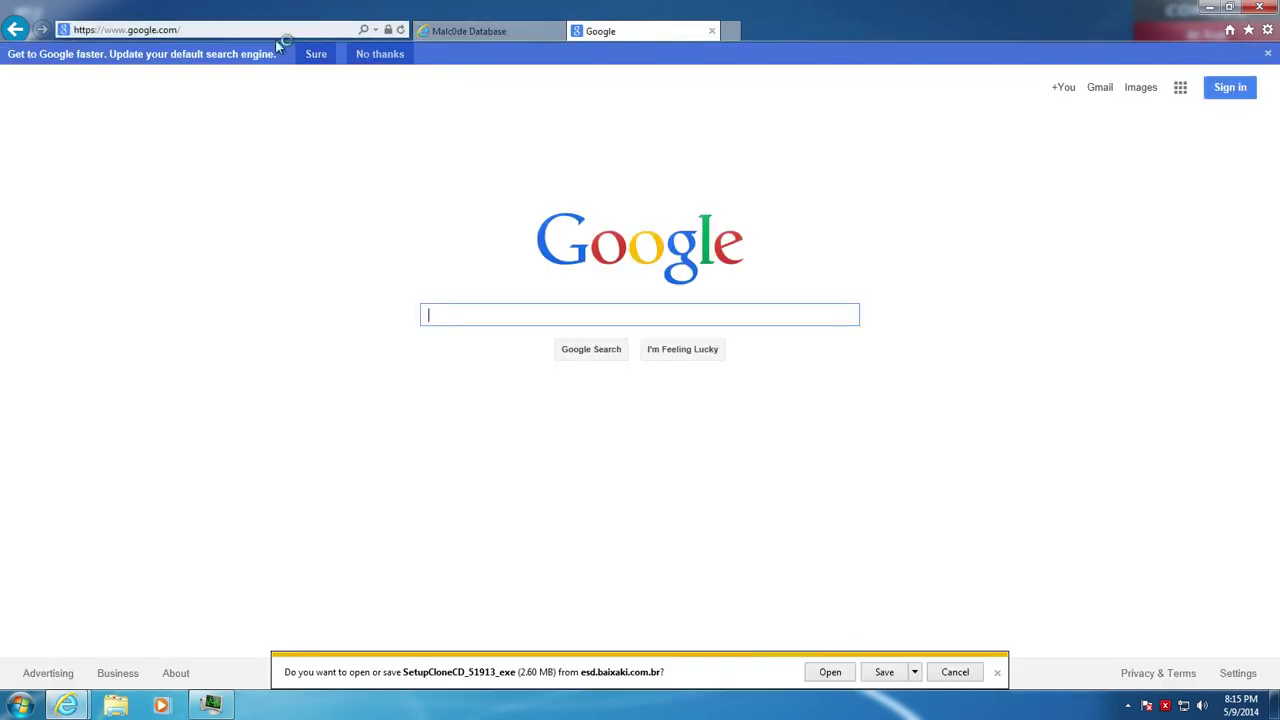
left_click(999, 673)
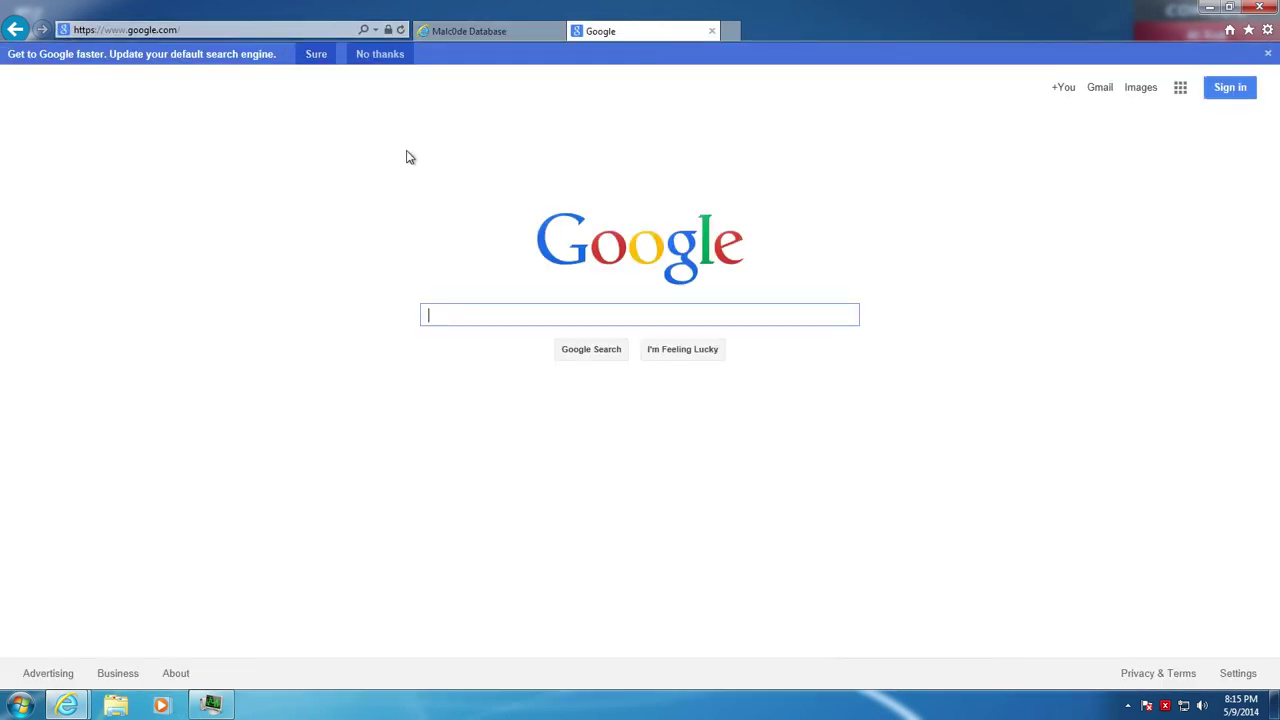
left_click(274, 30)
key("ctrl+v")
key("Return")
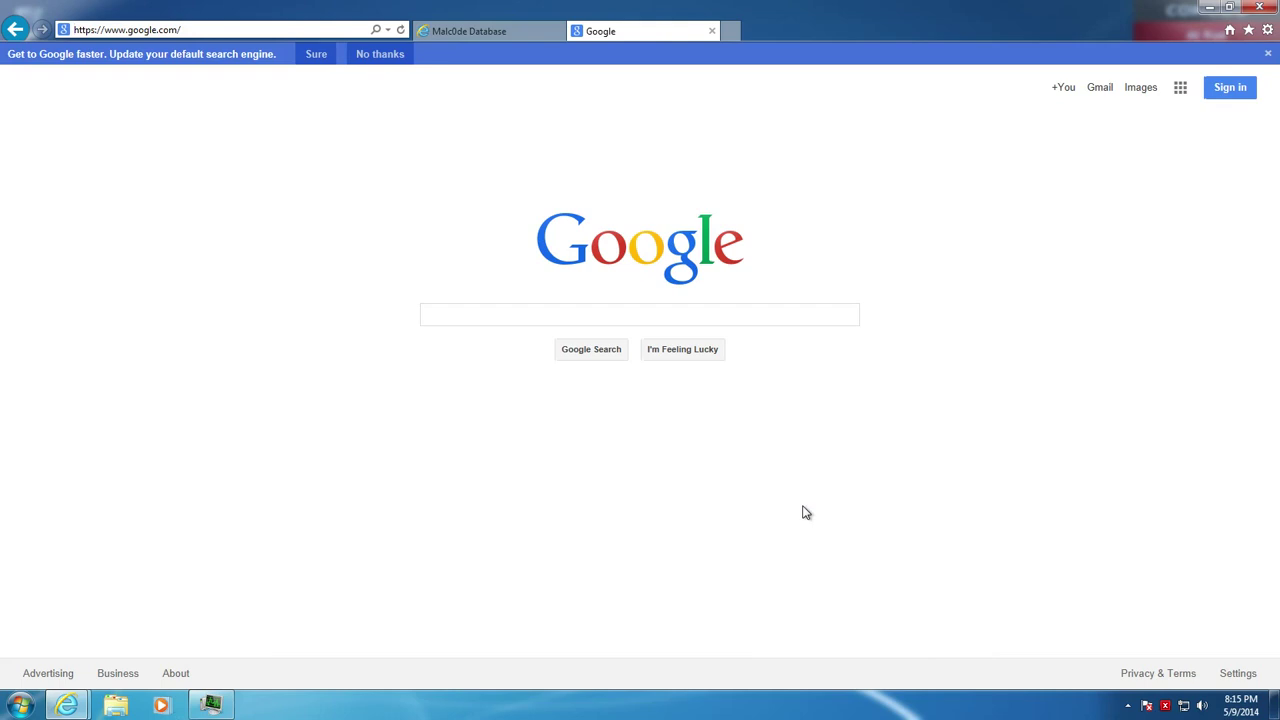
Select the zlubob1.exe address in the Malc0de table, then open the 199-arar.exe download
left_click(490, 31)
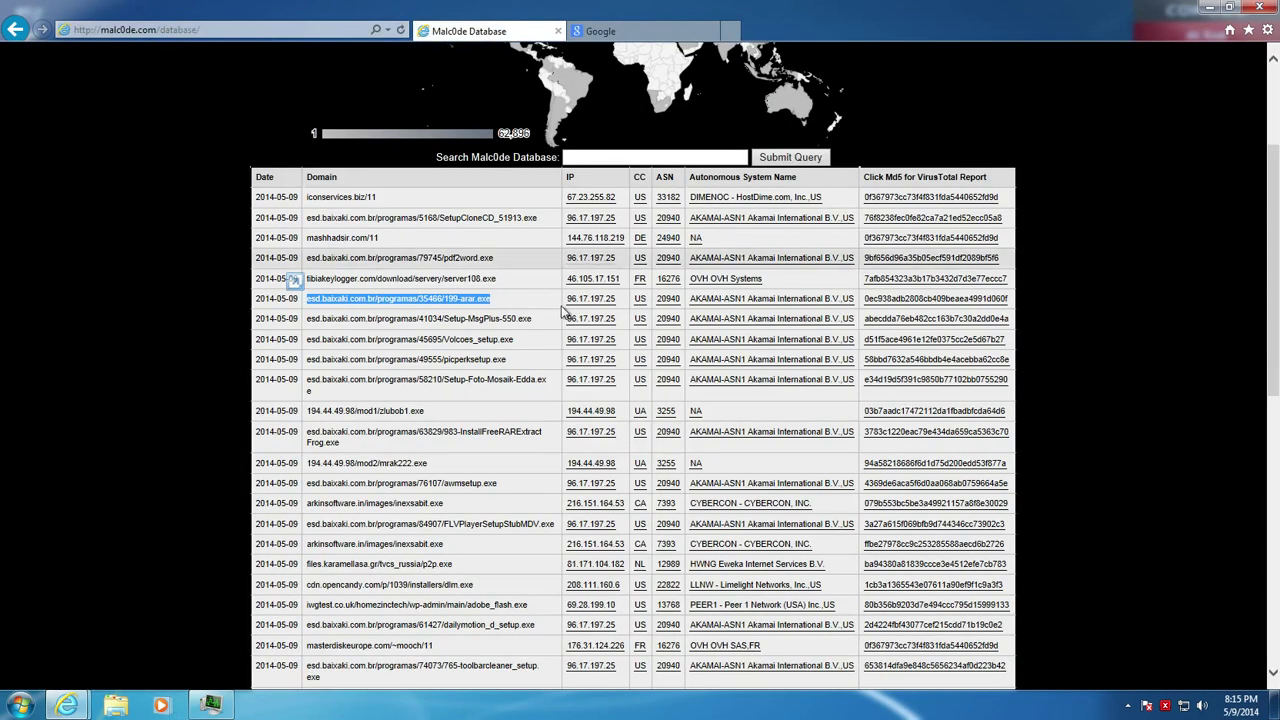
left_click(418, 311)
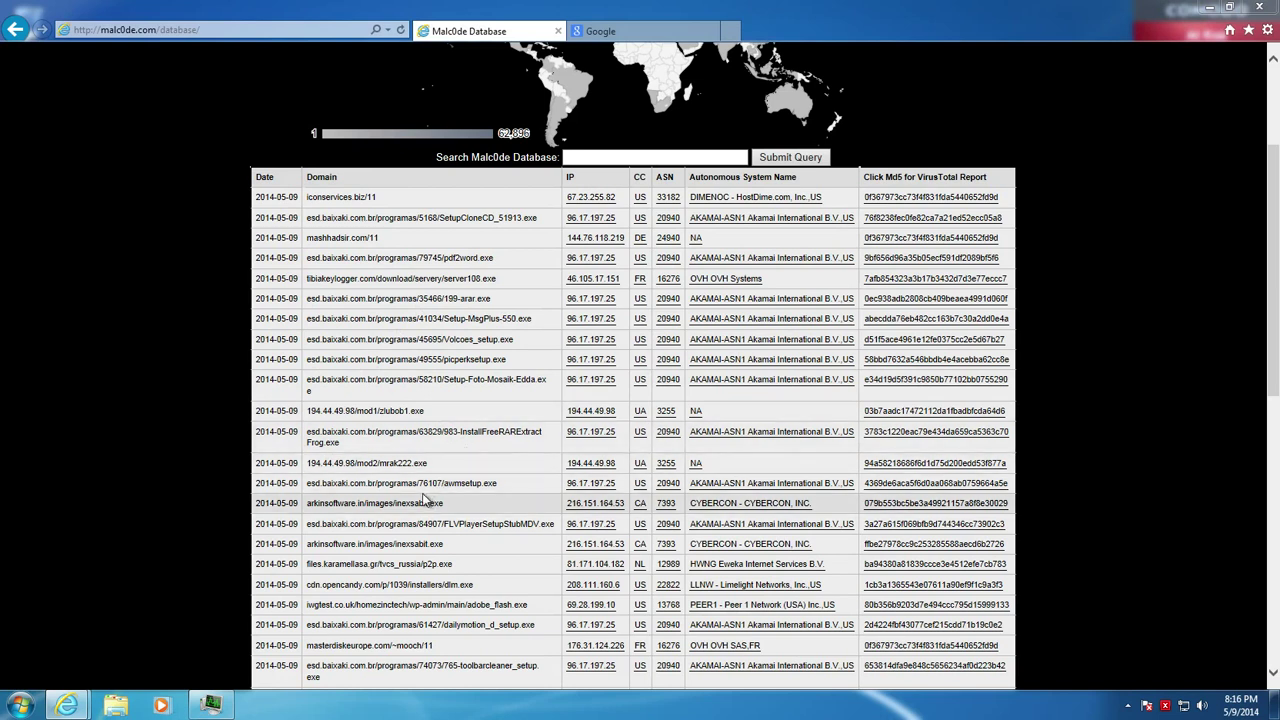
left_click_drag(427, 412, 316, 418)
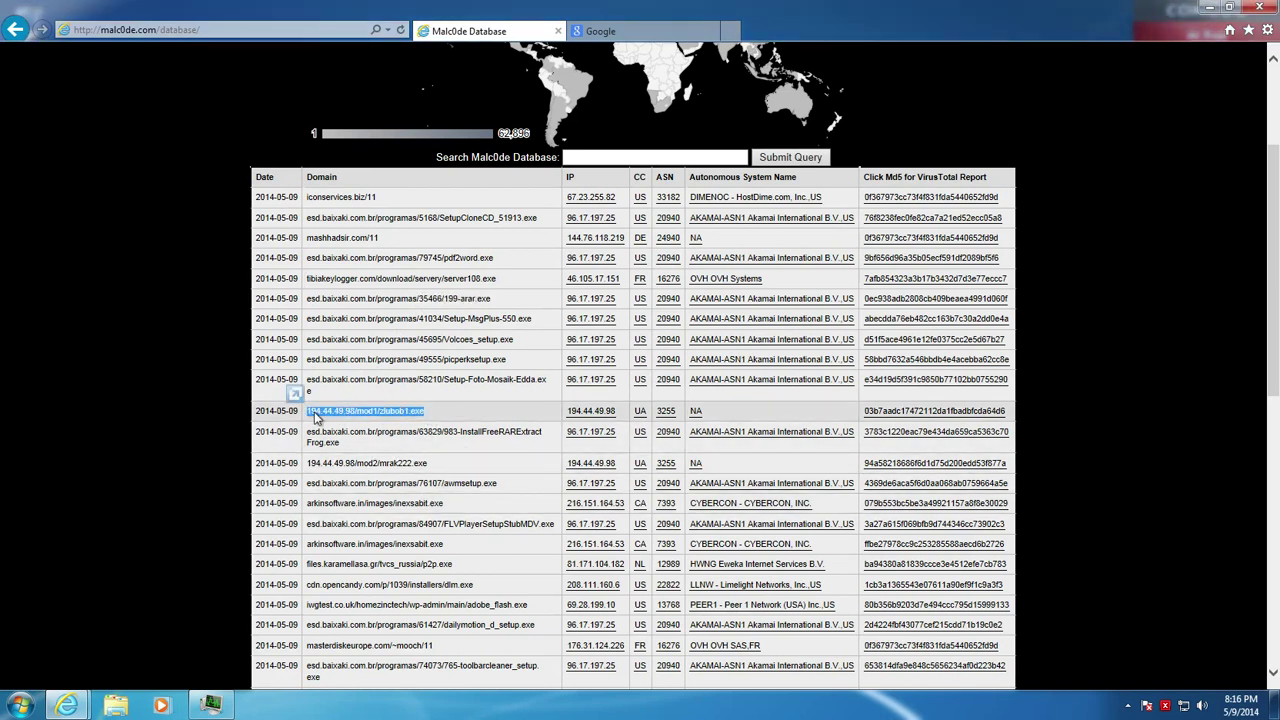
left_click(606, 31)
left_click(831, 673)
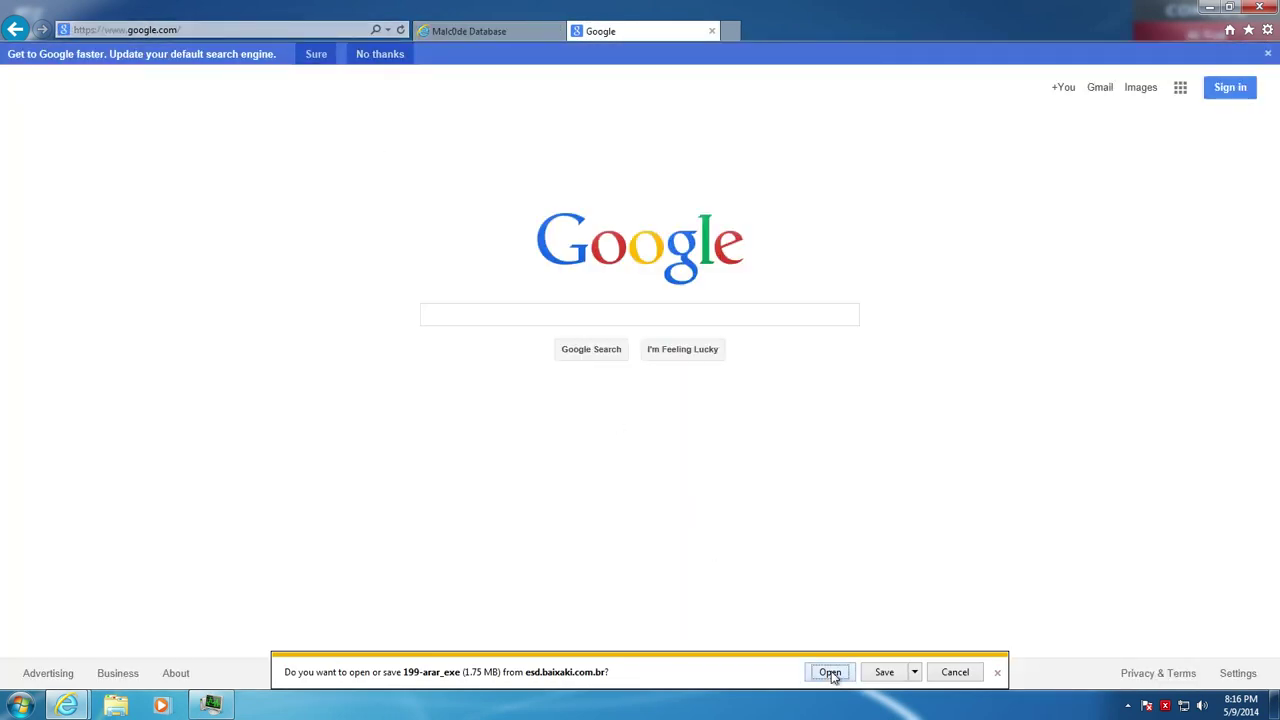
Open the 199-arar.exe download directly, then minimize Internet Explorer from the Malc0de tab
left_click(914, 673)
left_click(943, 656)
left_click(828, 675)
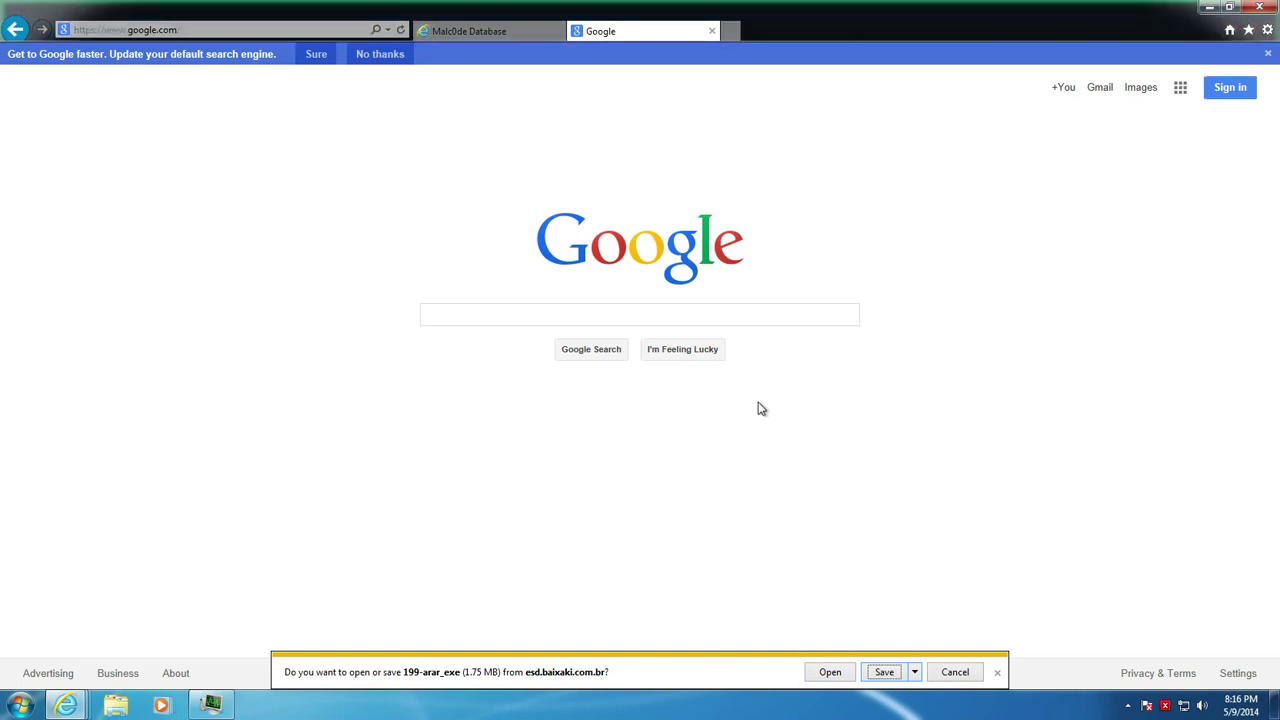
left_click(476, 33)
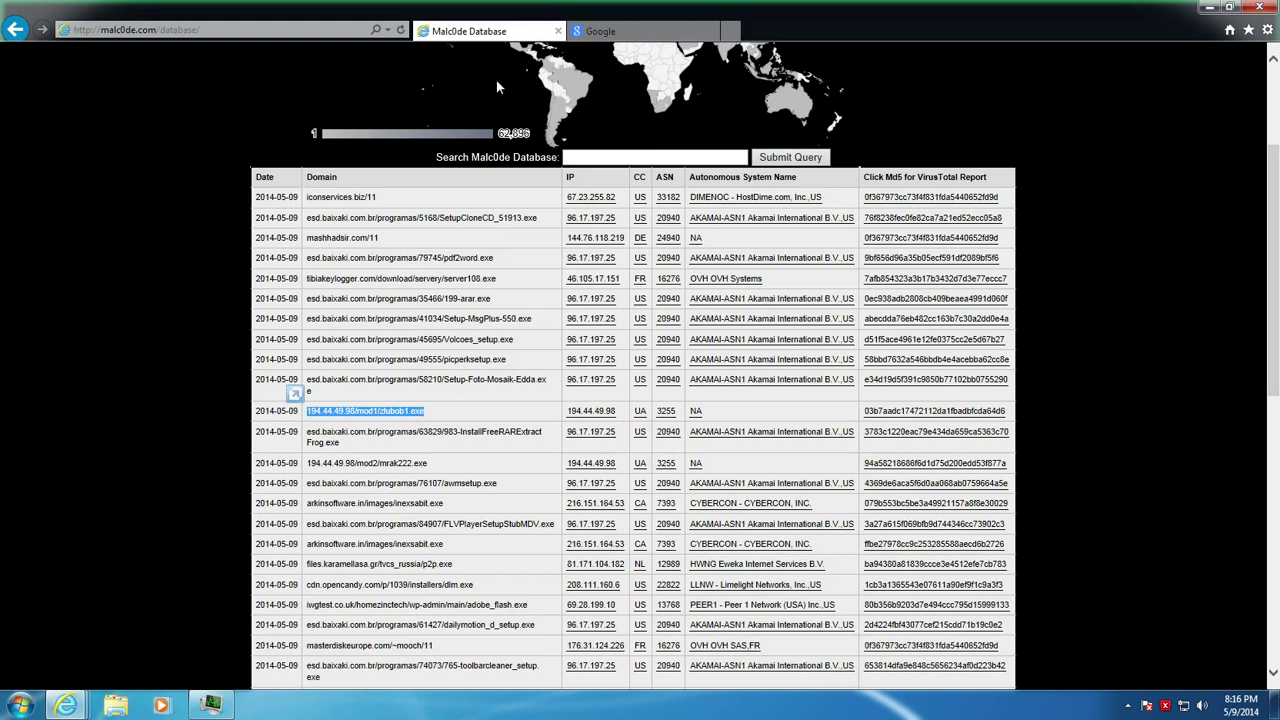
left_click(1209, 7)
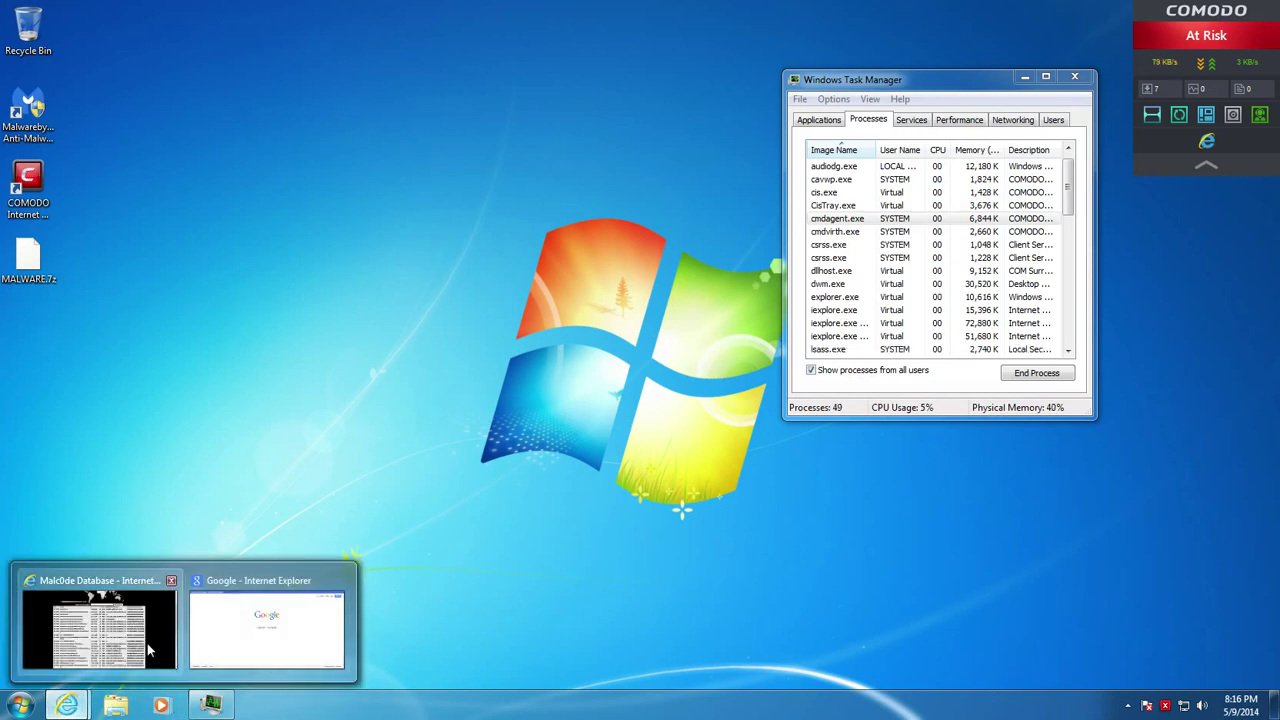
Copy the InstallFreeRARExtractFrog.exe address from the Malc0de Database page
left_click(97, 635)
left_click(667, 30)
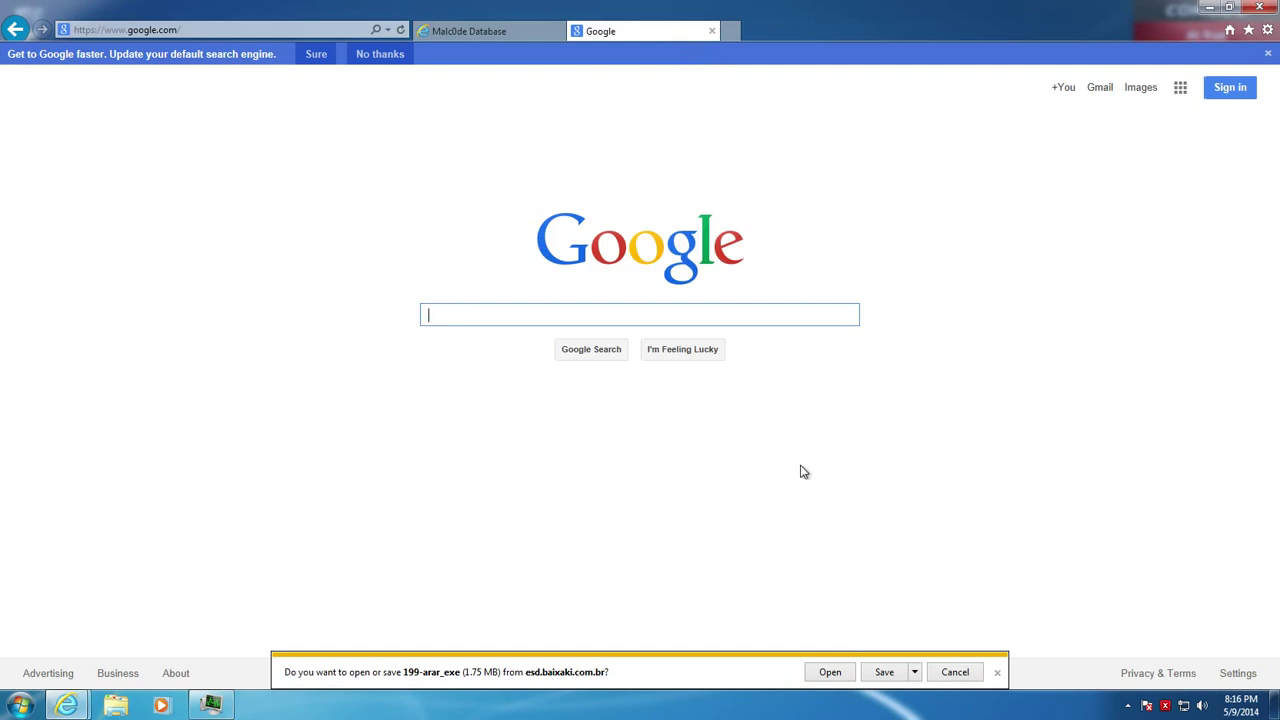
left_click(469, 31)
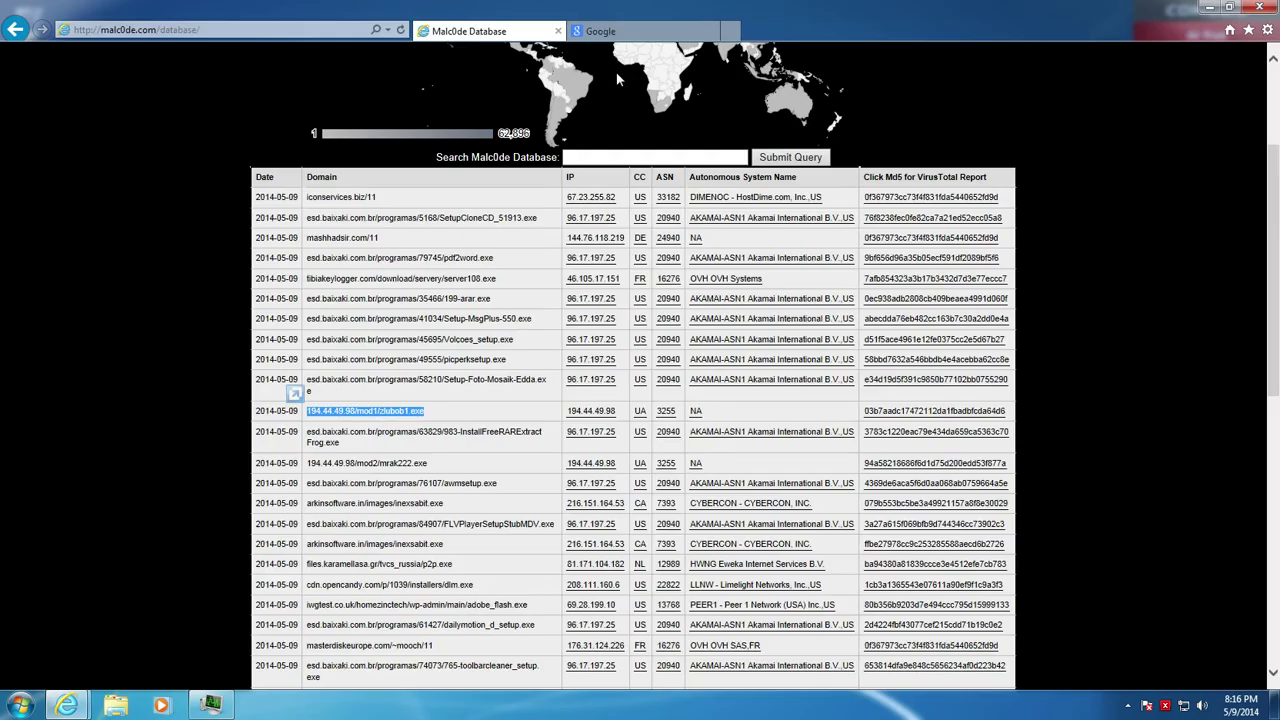
left_click(333, 446)
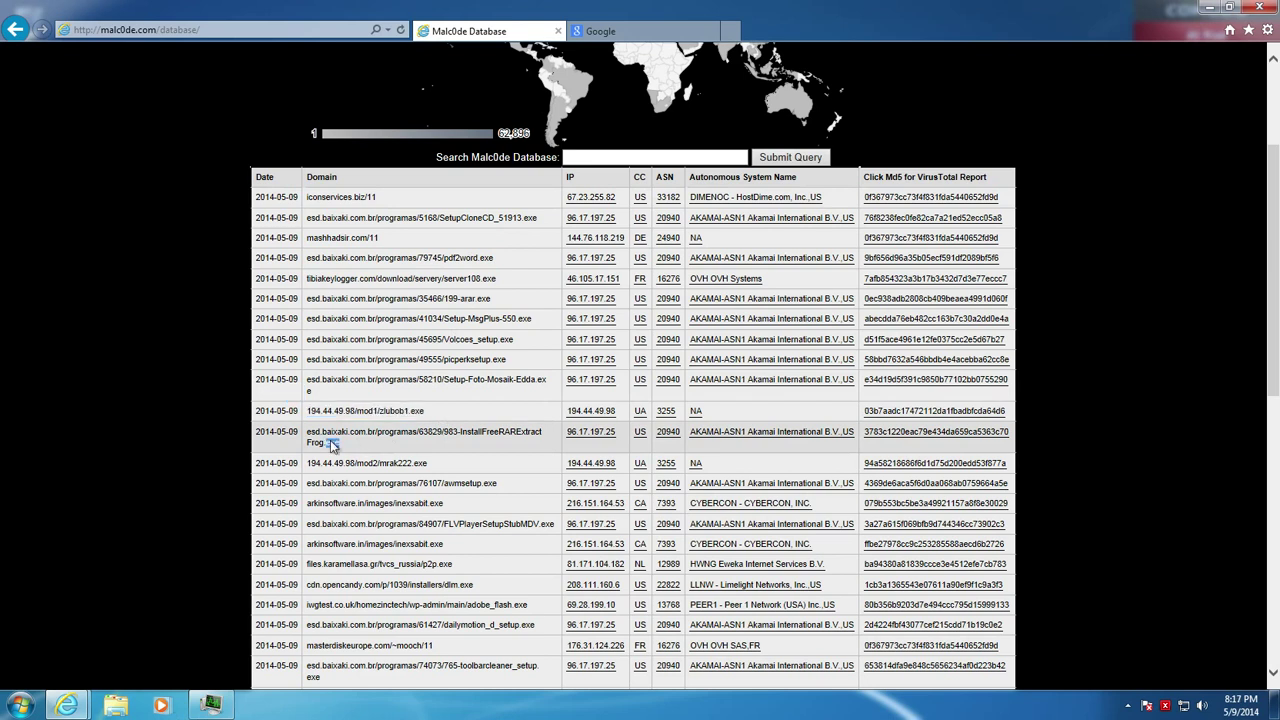
triple_click(333, 446)
right_click(330, 440)
left_click(351, 466)
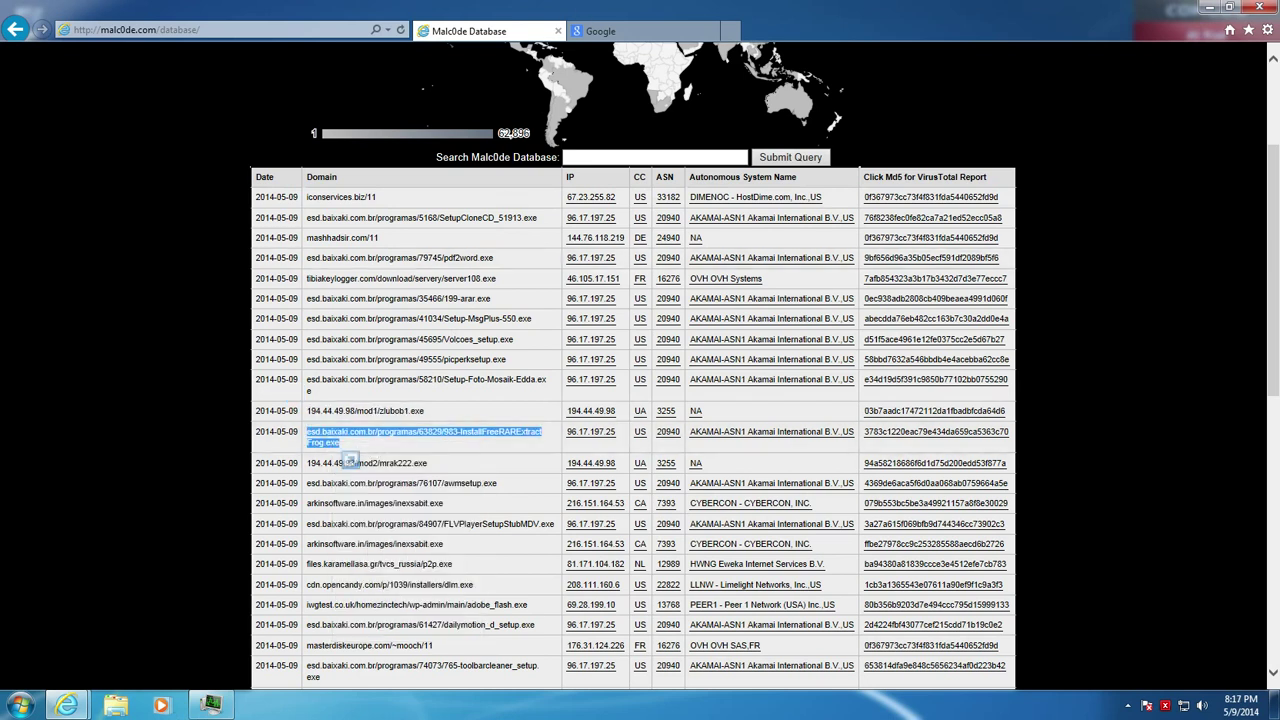
Load the InstallFreeRARExtractFrog.exe download address in the Google tab
left_click(593, 31)
right_click(294, 34)
key("Escape")
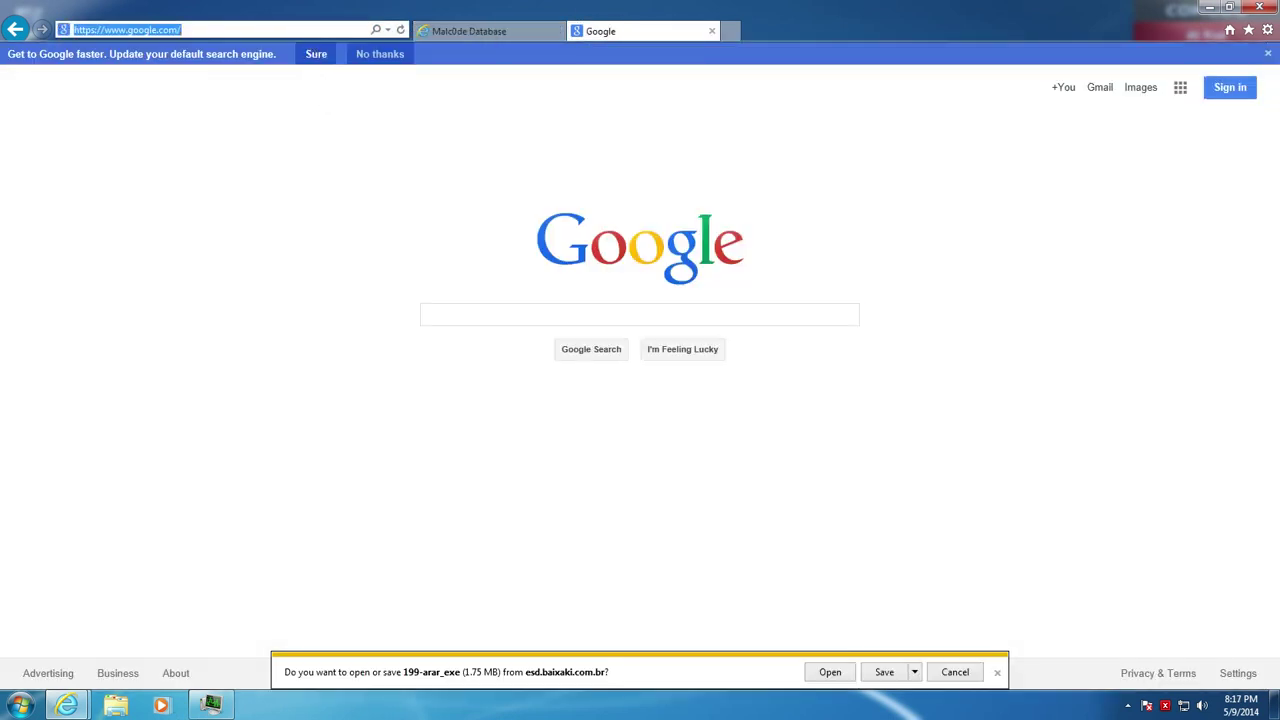
left_click(475, 33)
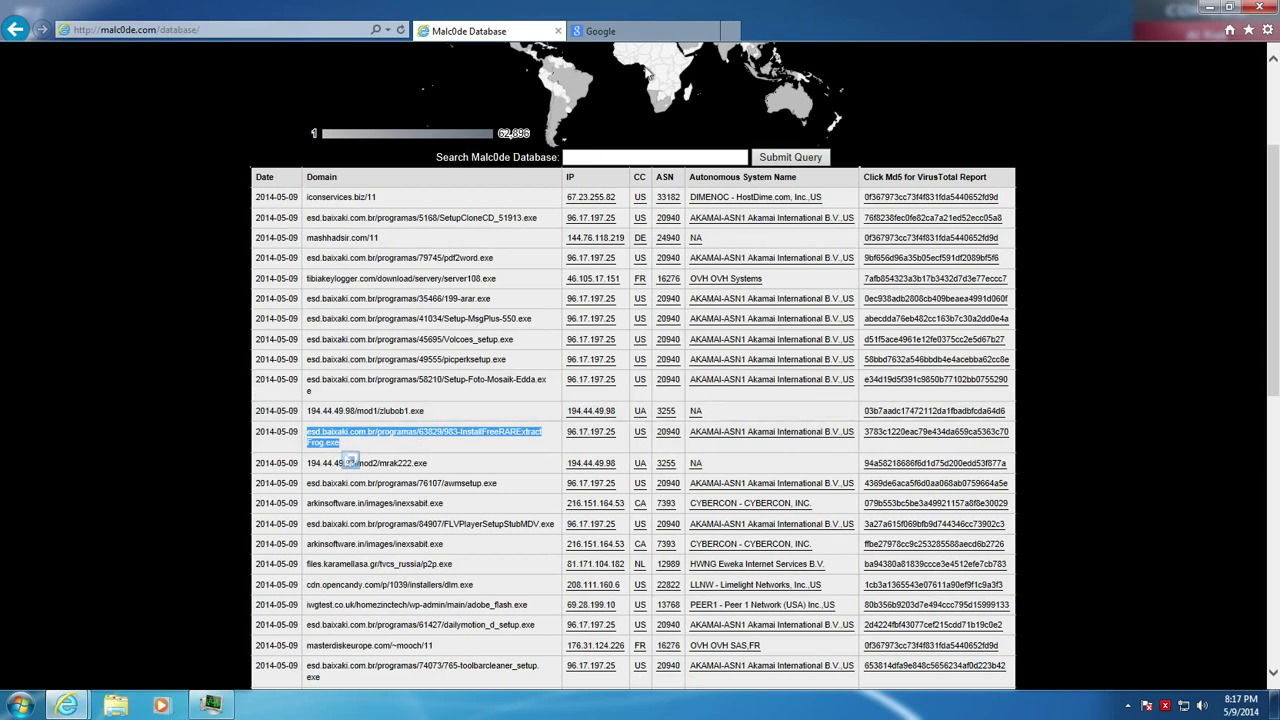
left_click(600, 31)
key("ctrl+v")
key("Return")
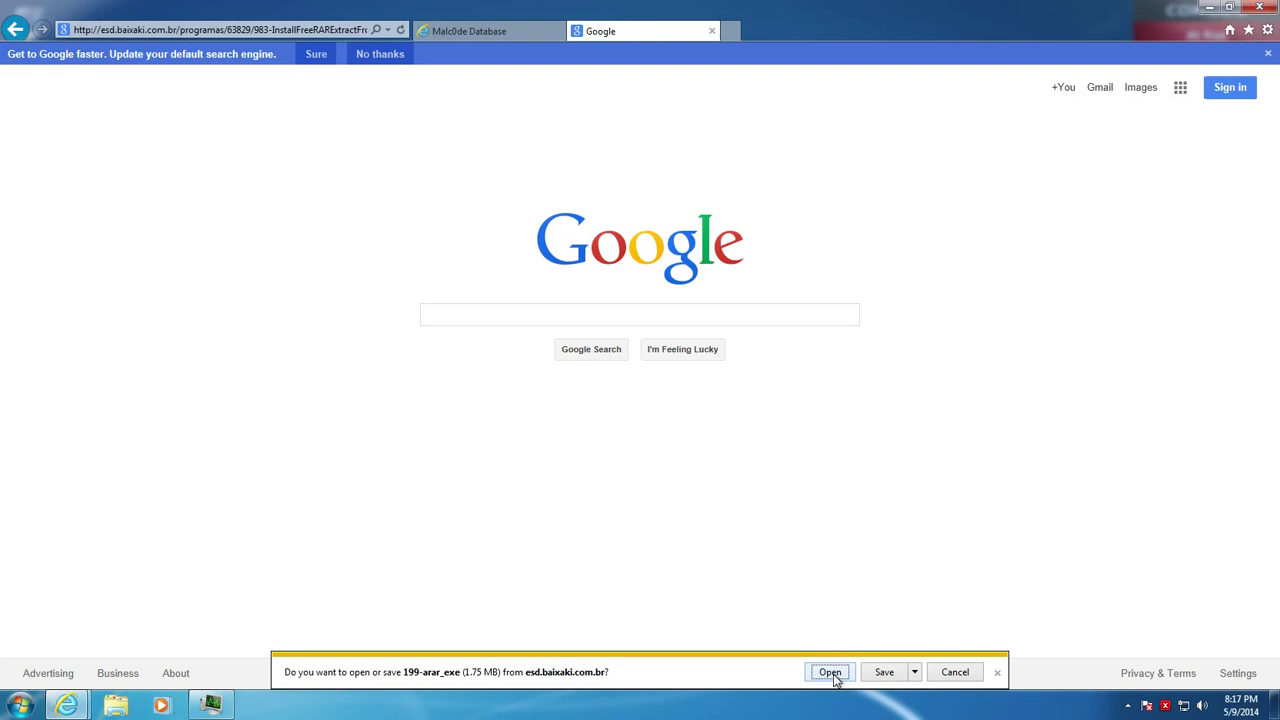
left_click(914, 672)
left_click(925, 707)
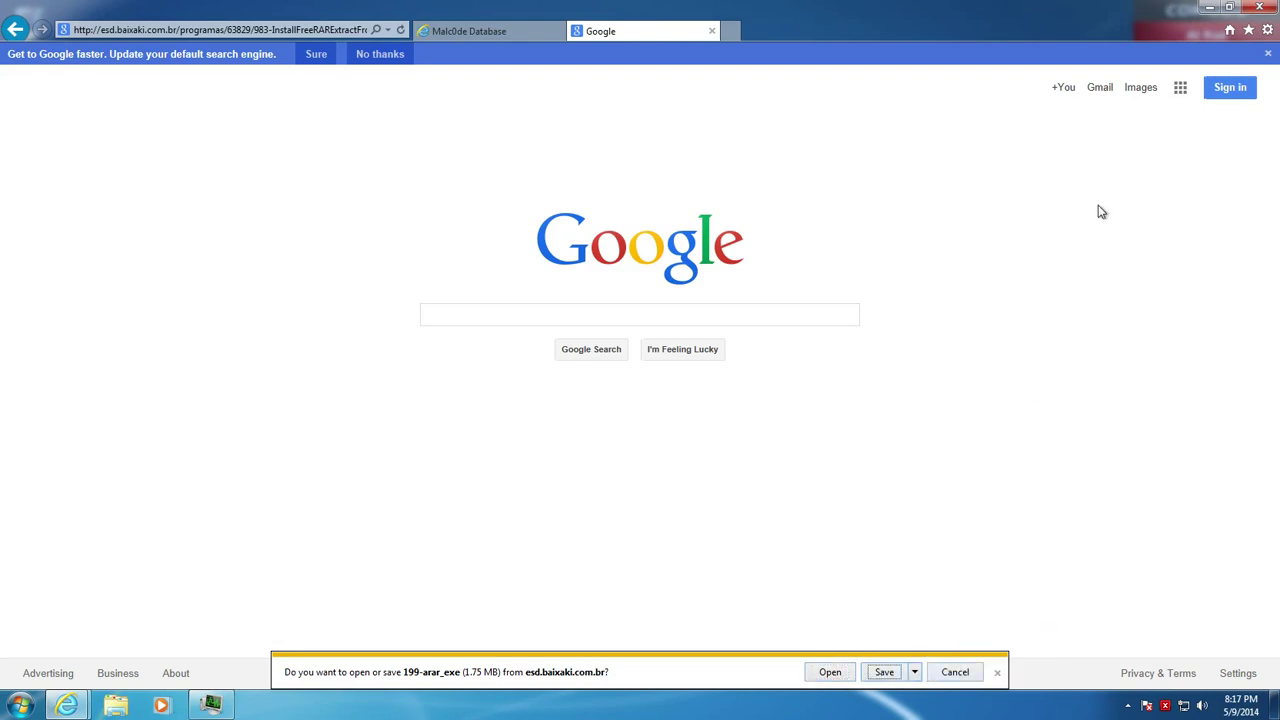
Close Internet Explorer and Task Manager, then relaunch Internet Explorer on Google
left_click(1259, 7)
left_click(612, 357)
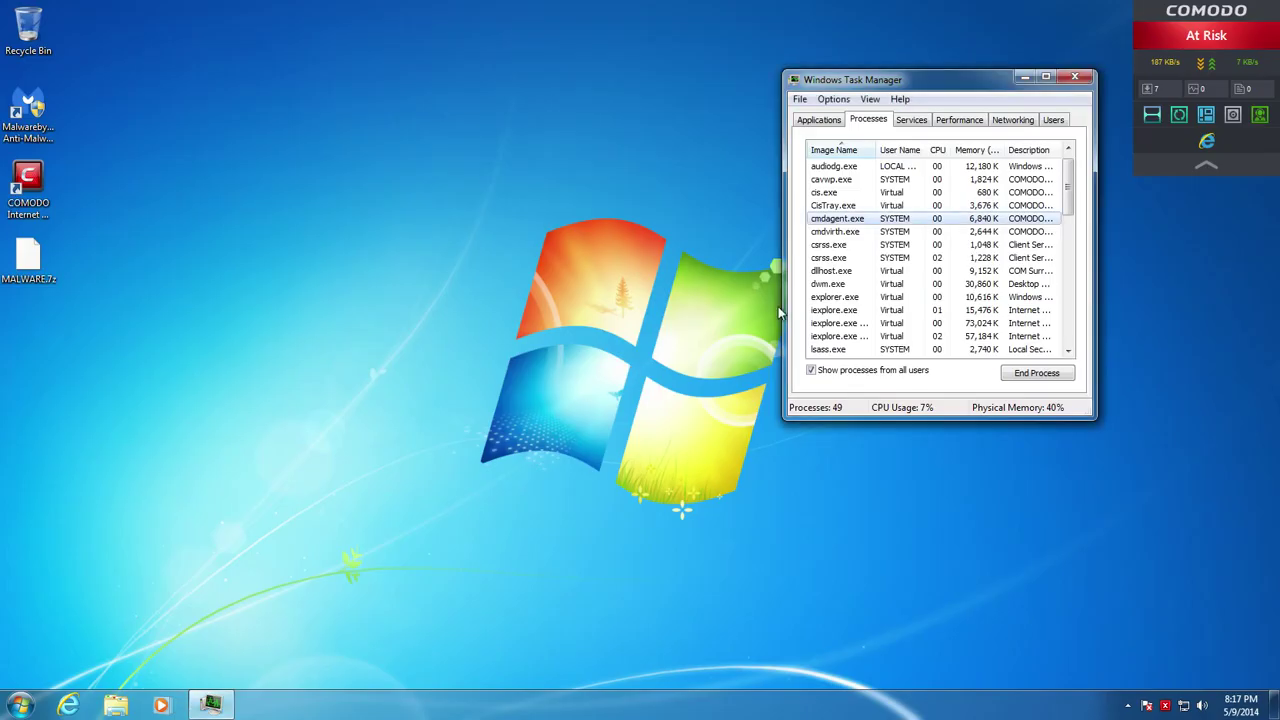
left_click(1076, 78)
left_click(68, 706)
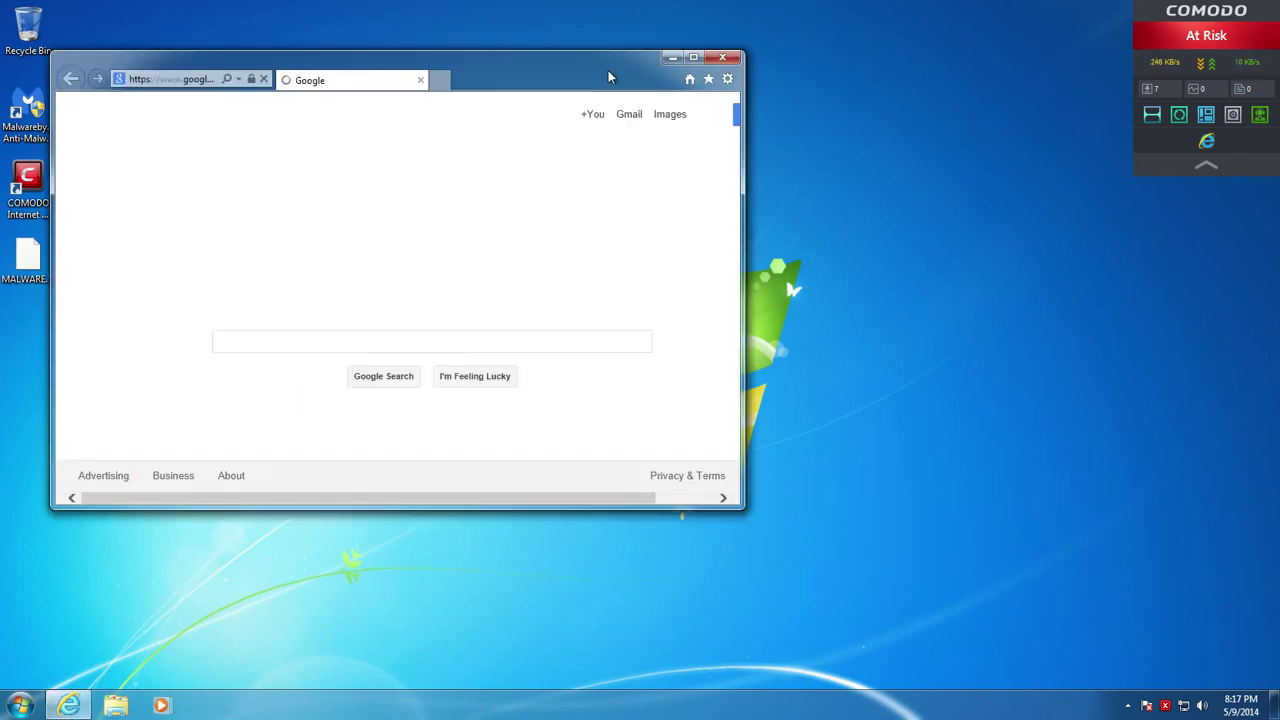
Maximize Internet Explorer and open the malc0de.com database
left_click(693, 57)
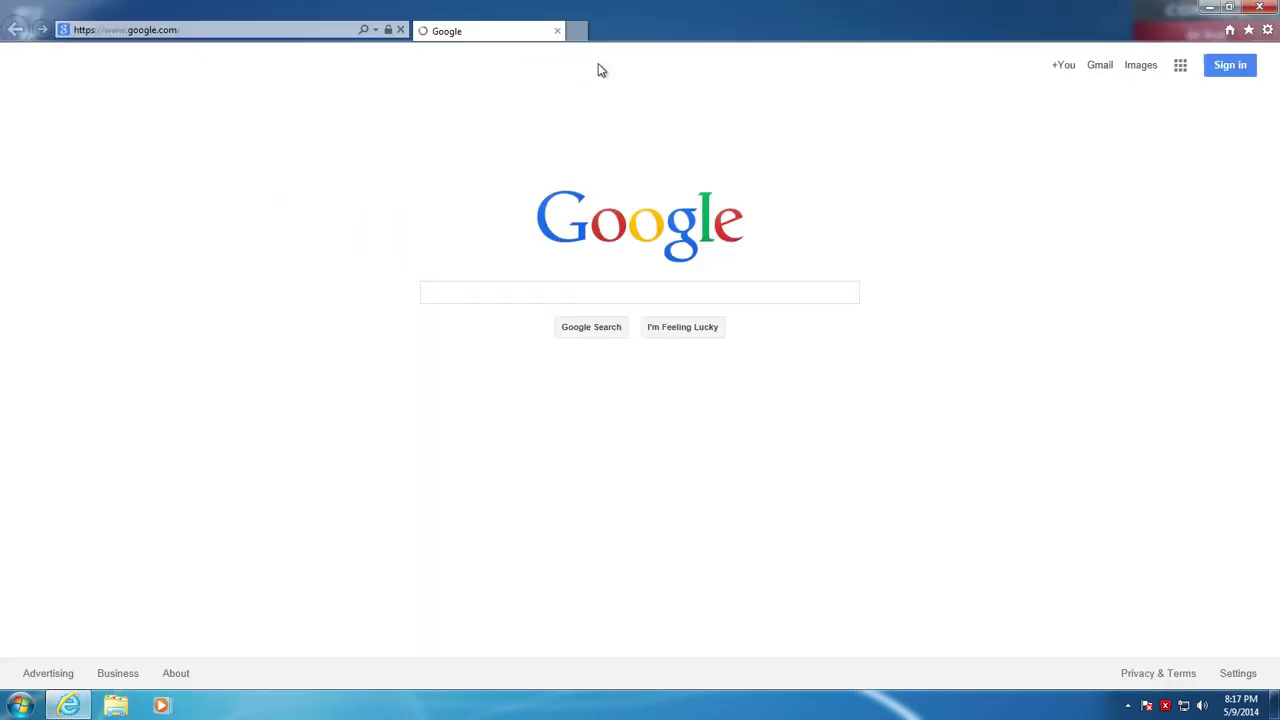
left_click(126, 29)
type("ma")
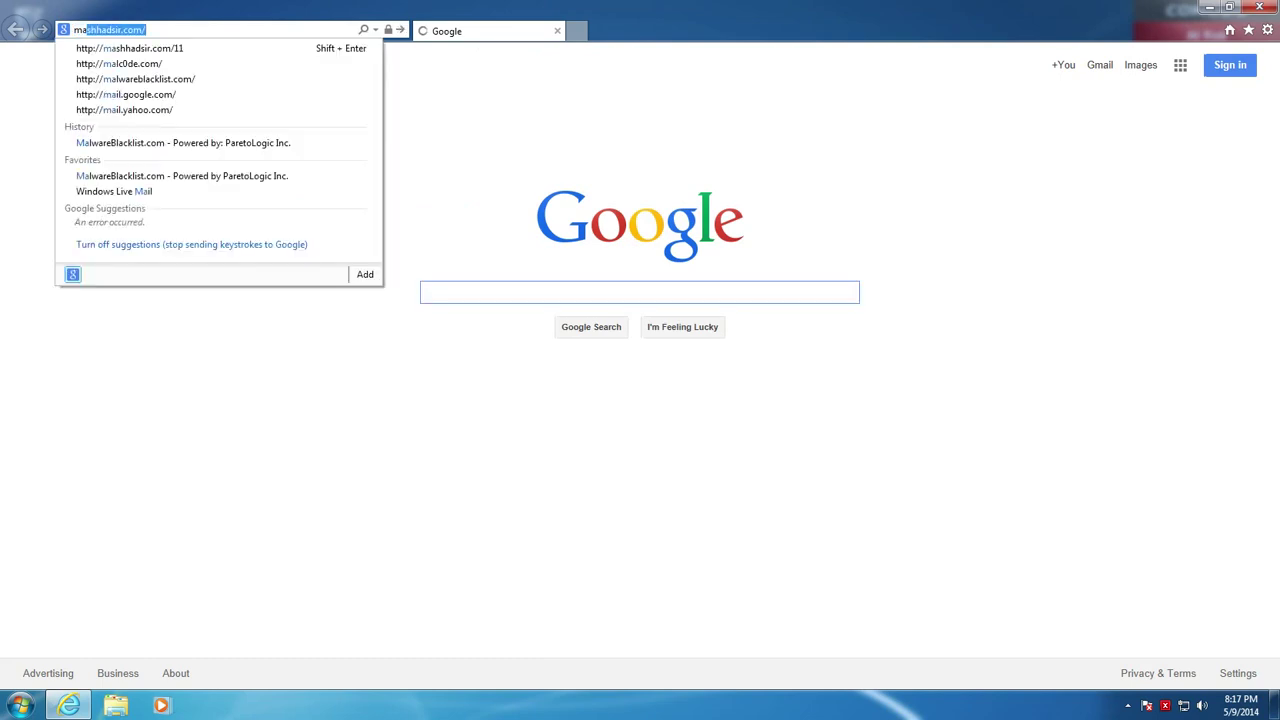
type("l")
key("Return")
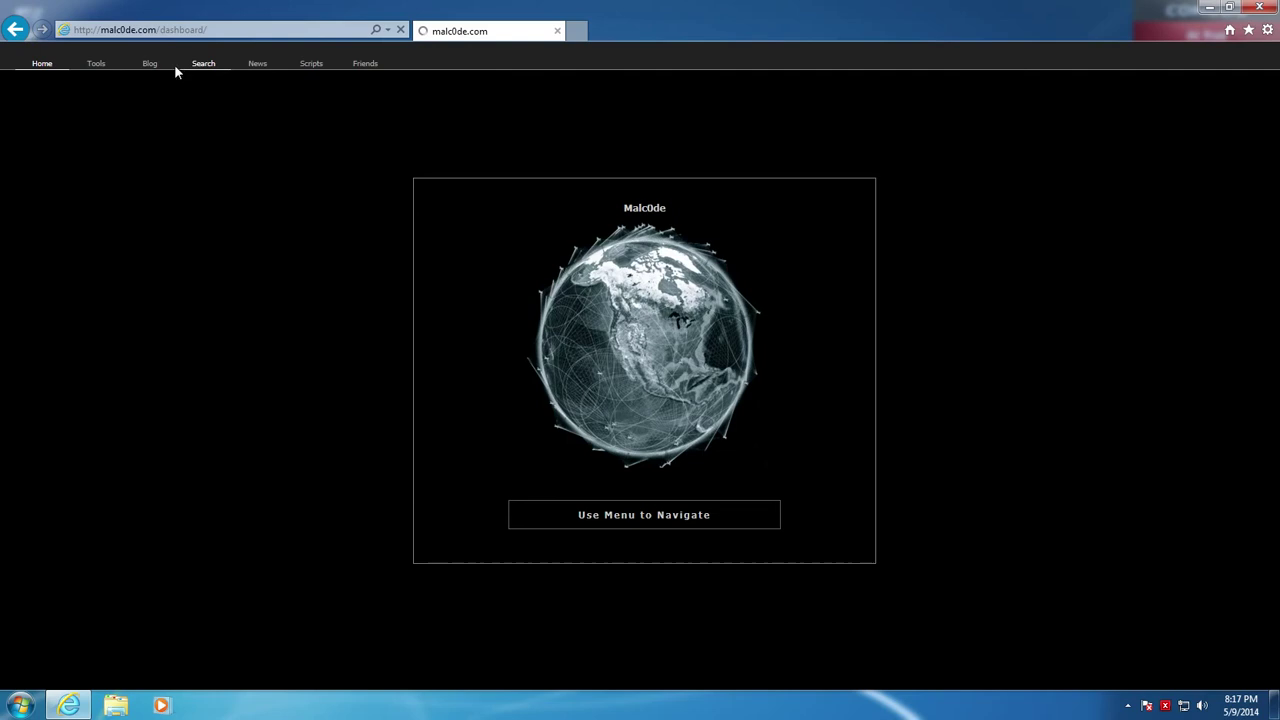
left_click(96, 63)
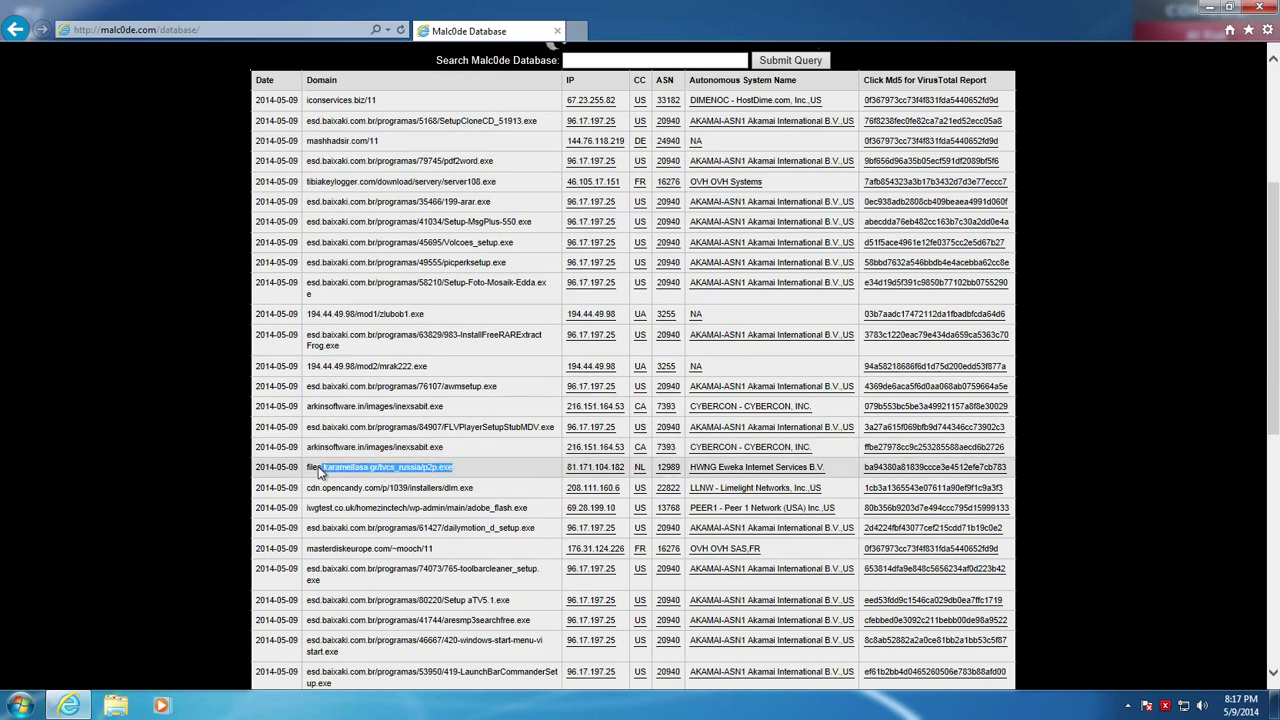
Request the p2p.exe download from files.karamellasa.gr in a new tab, then close all browser tabs
right_click(345, 471)
left_click(372, 498)
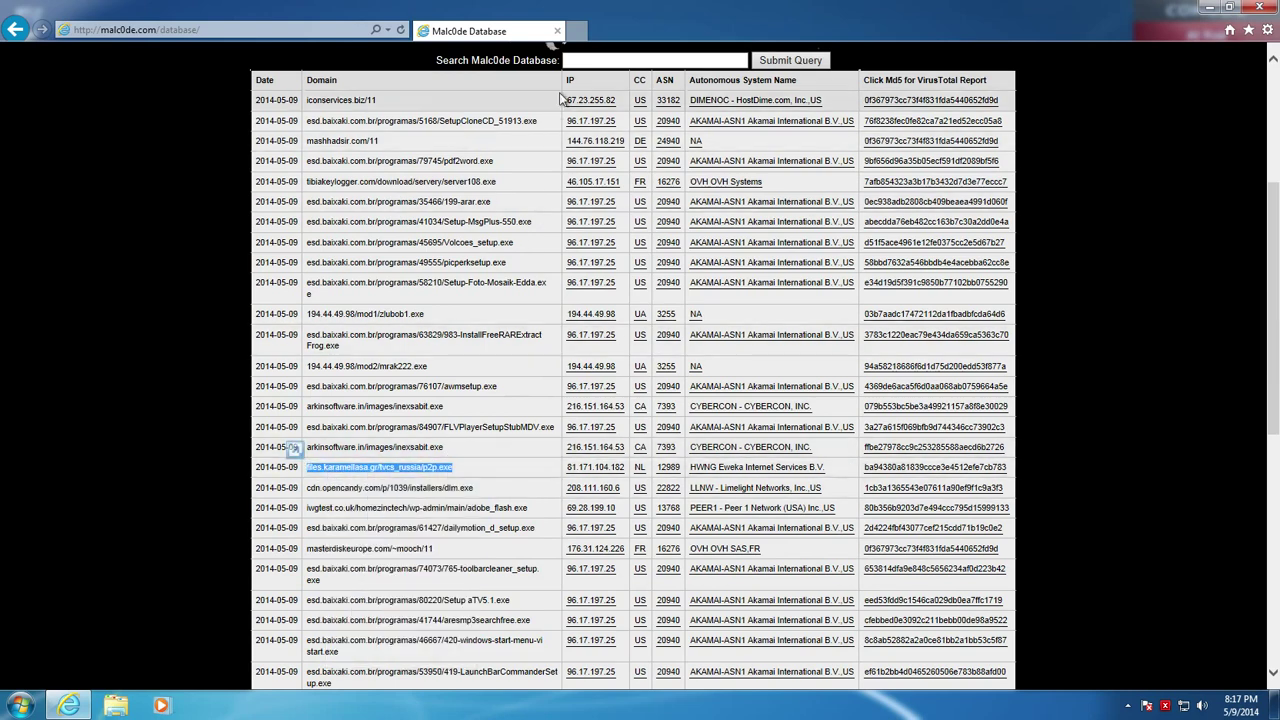
left_click(580, 30)
right_click(312, 30)
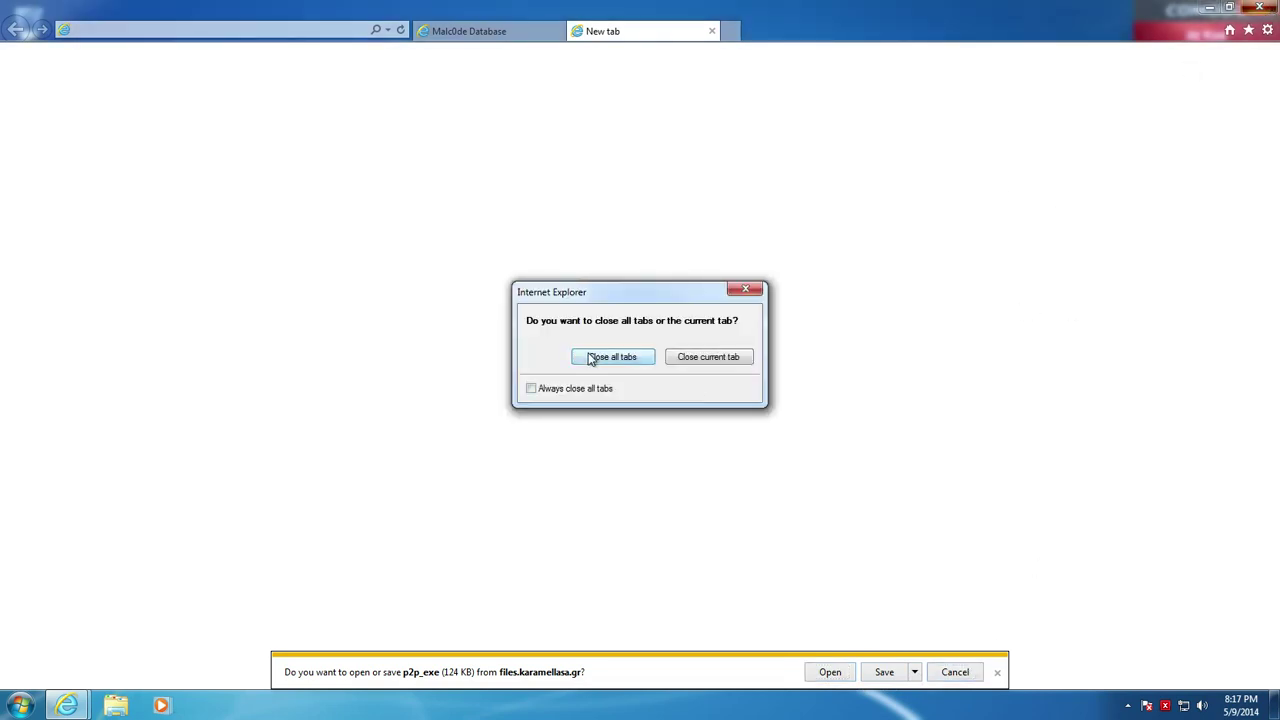
left_click(590, 360)
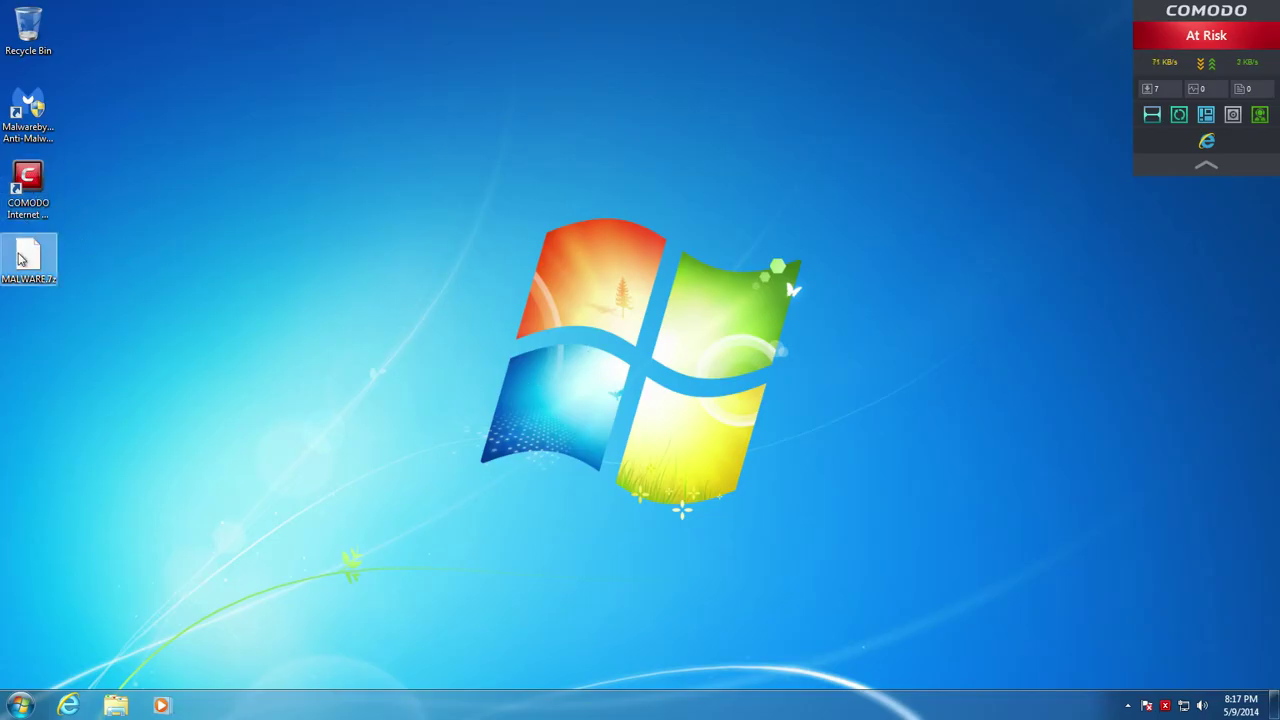
Extract MALWARE.7z with 7-Zip's Extract files, submitting the archive password
right_click(20, 255)
mouse_move(94, 289)
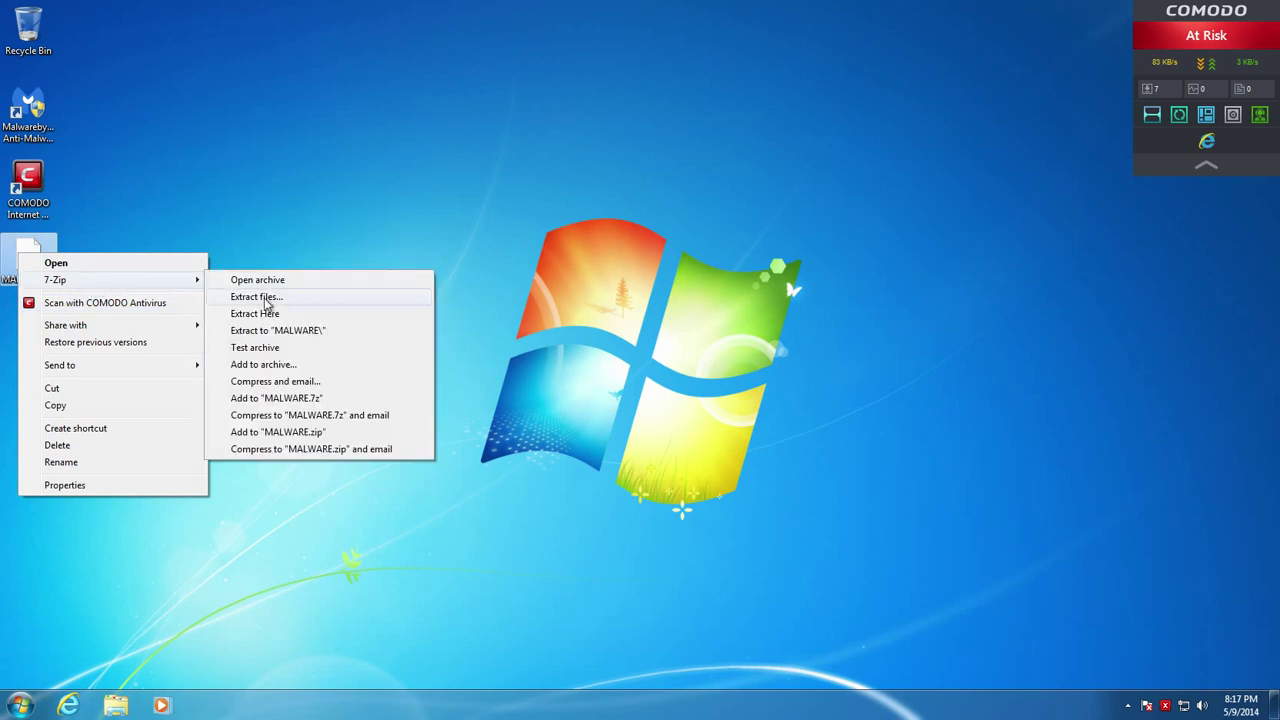
left_click(270, 334)
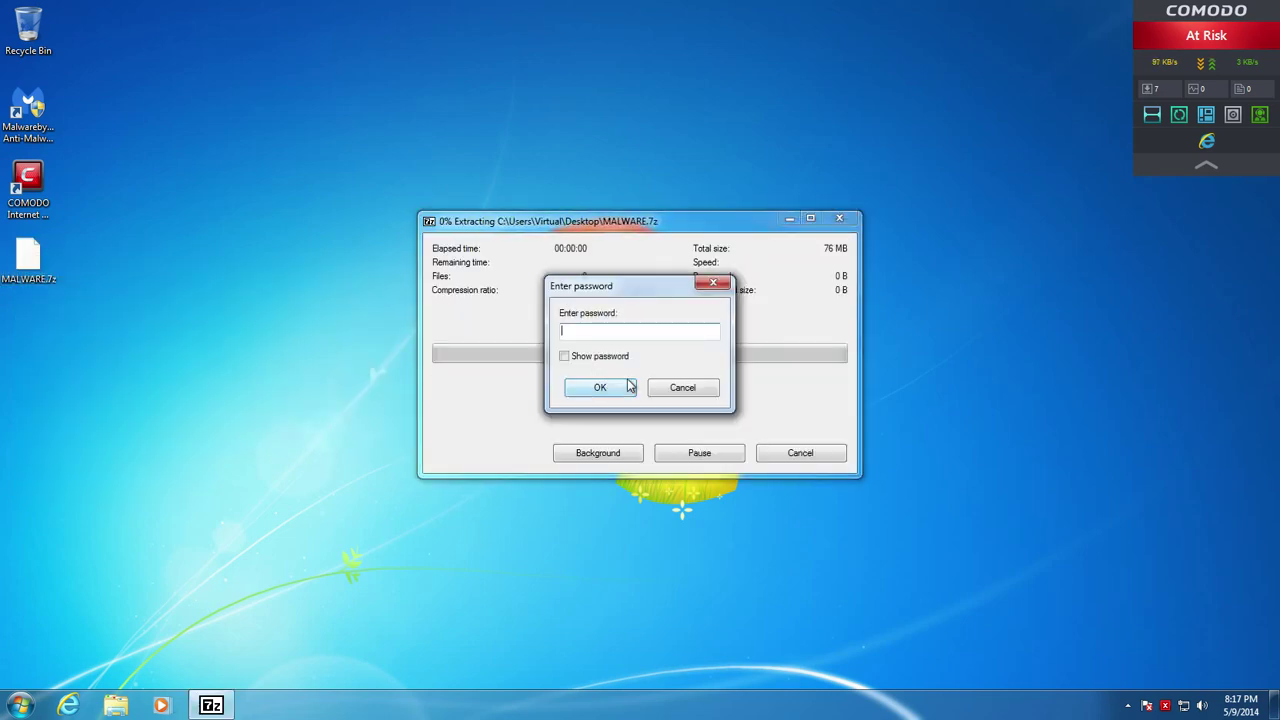
left_click(624, 386)
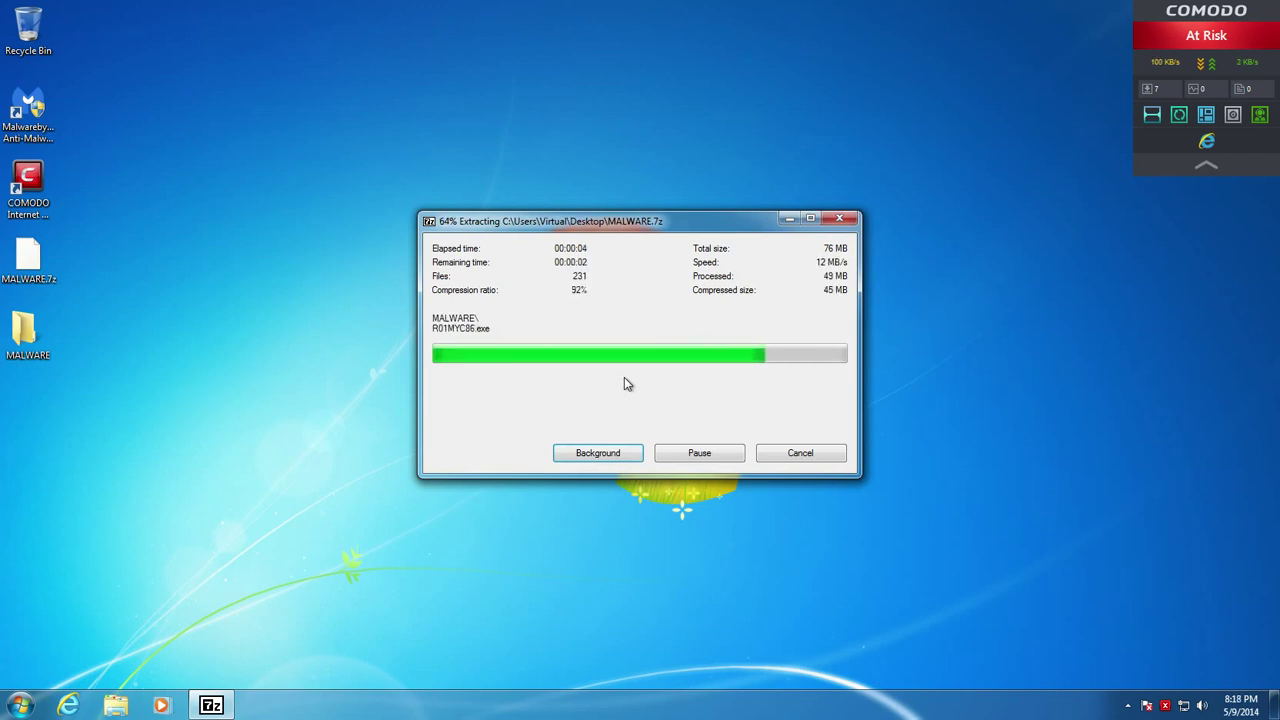
Open the extracted MALWARE folder and its inner MALWARE folder of files
double_click(36, 340)
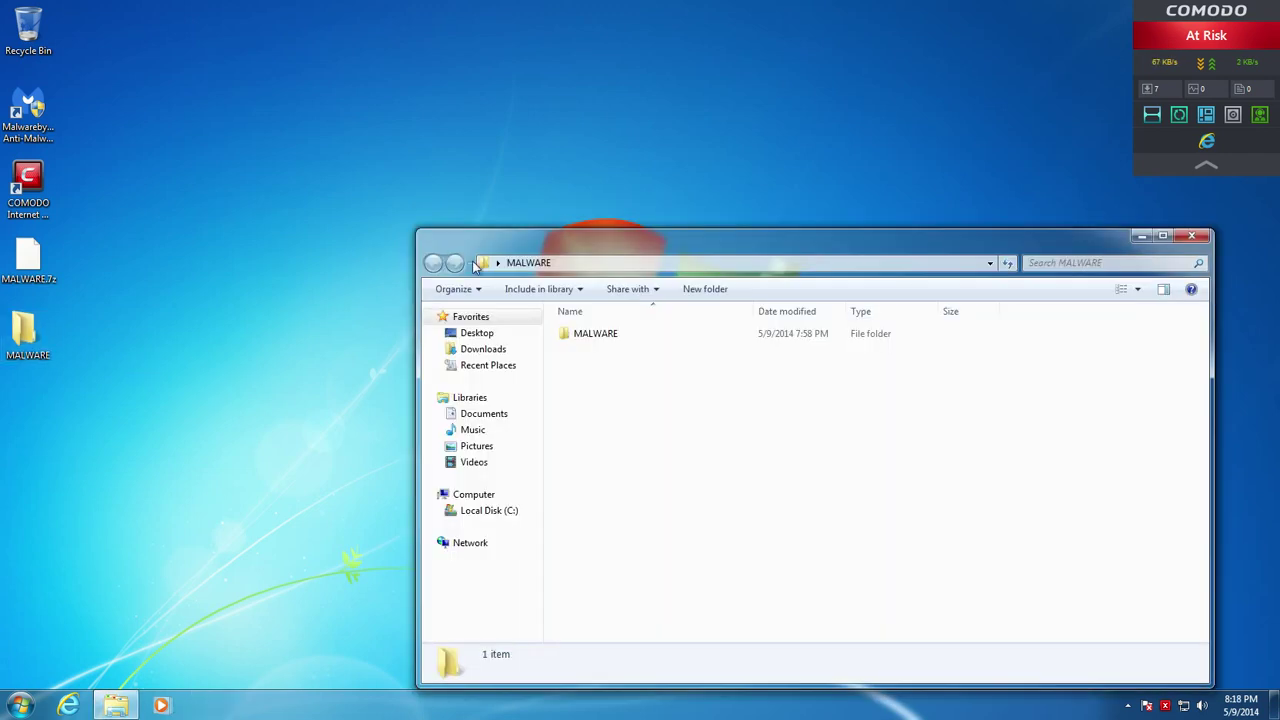
left_click_drag(598, 236, 455, 141)
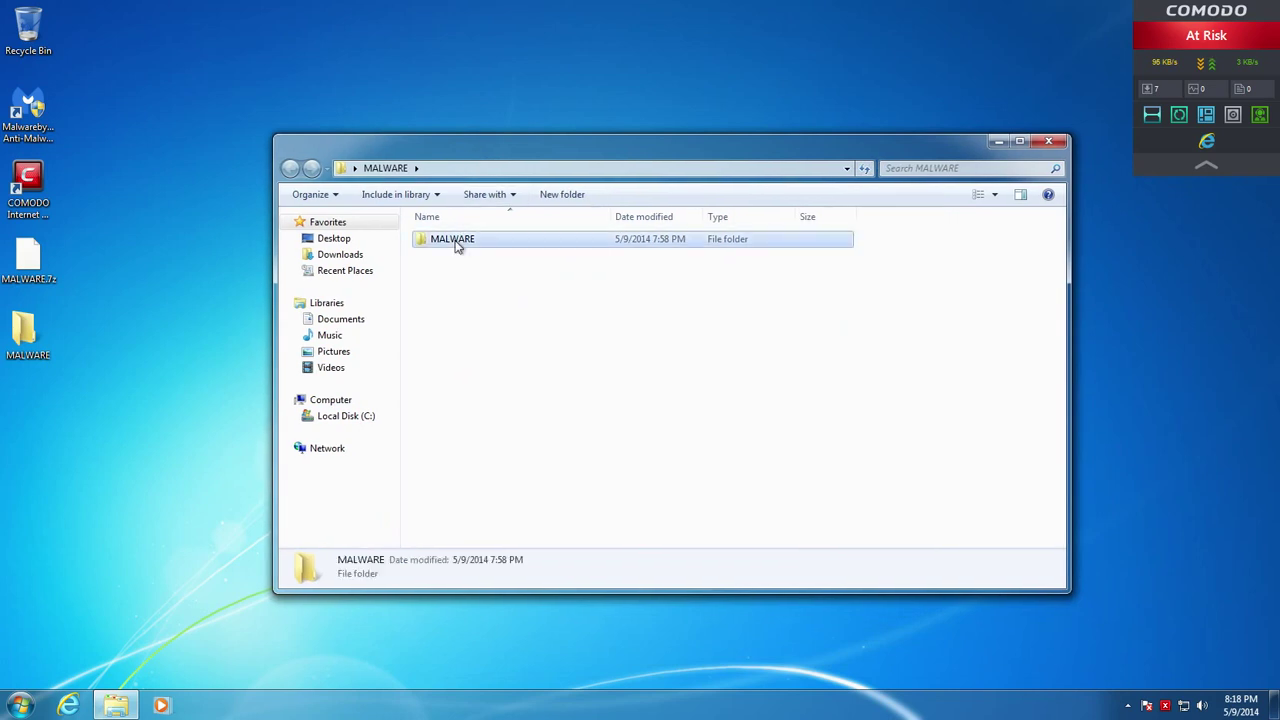
double_click(455, 240)
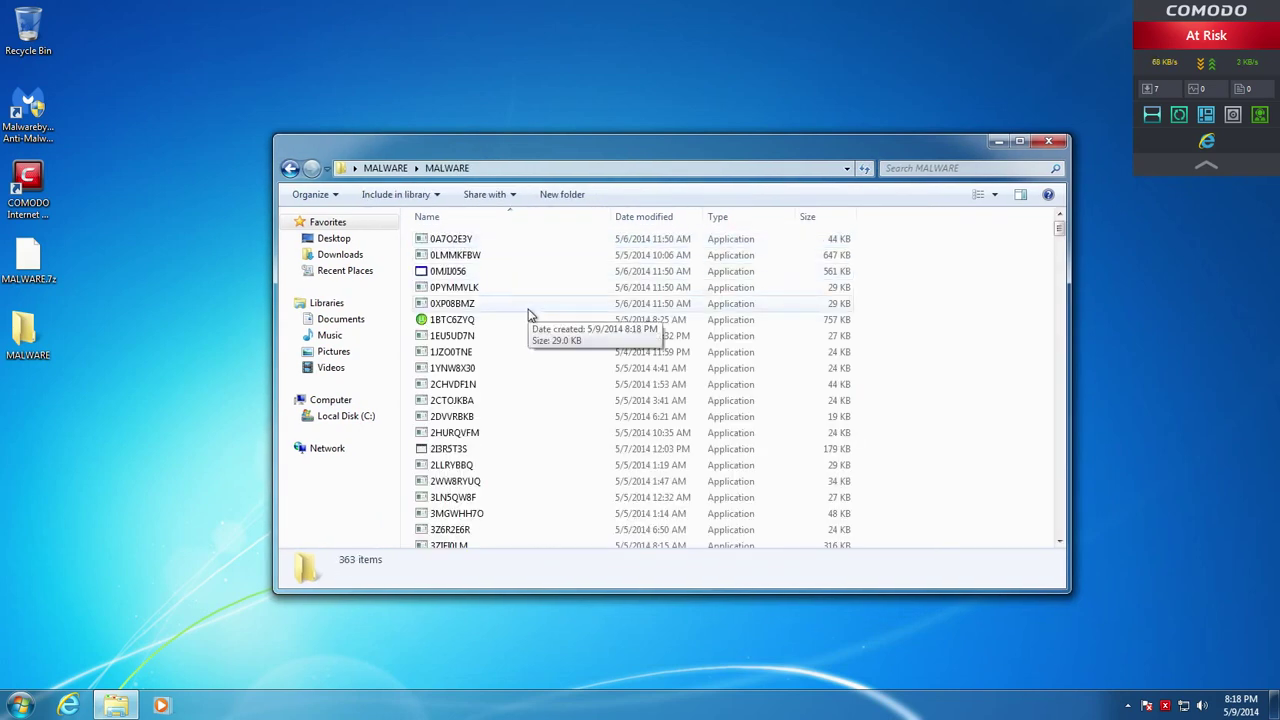
right_click(446, 243)
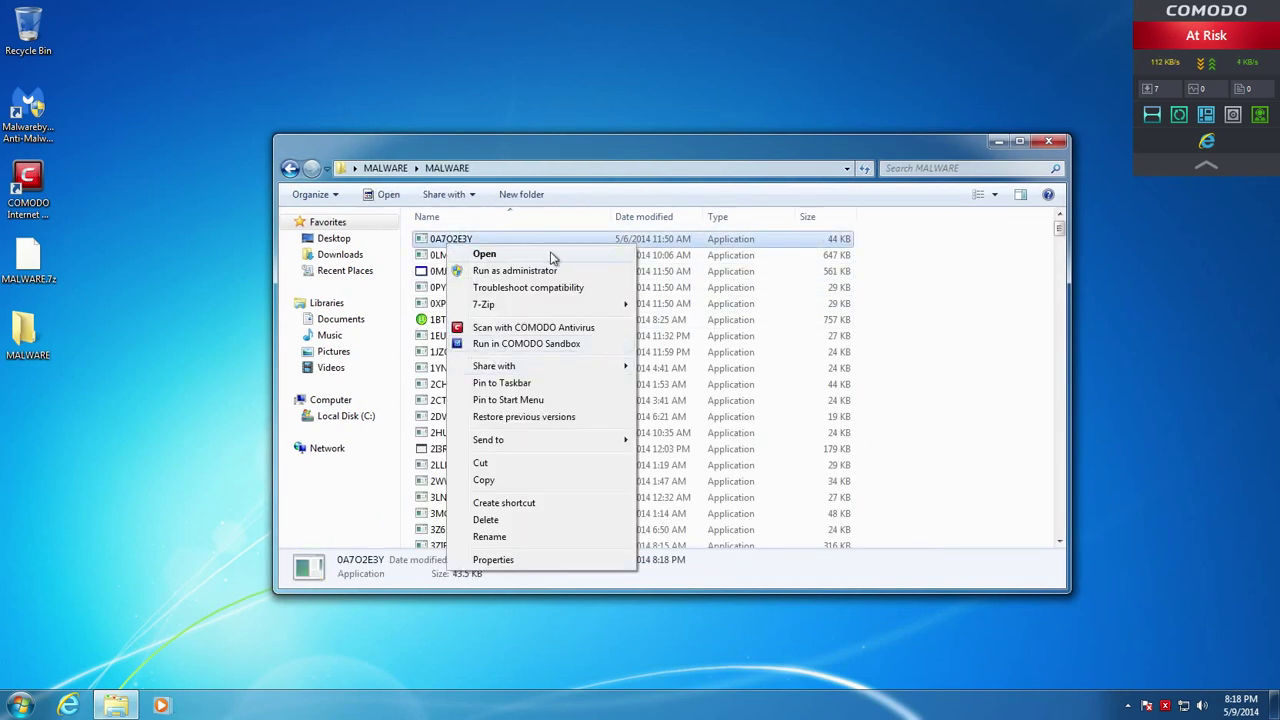
left_click(906, 298)
scroll(537, 323, "down", 15)
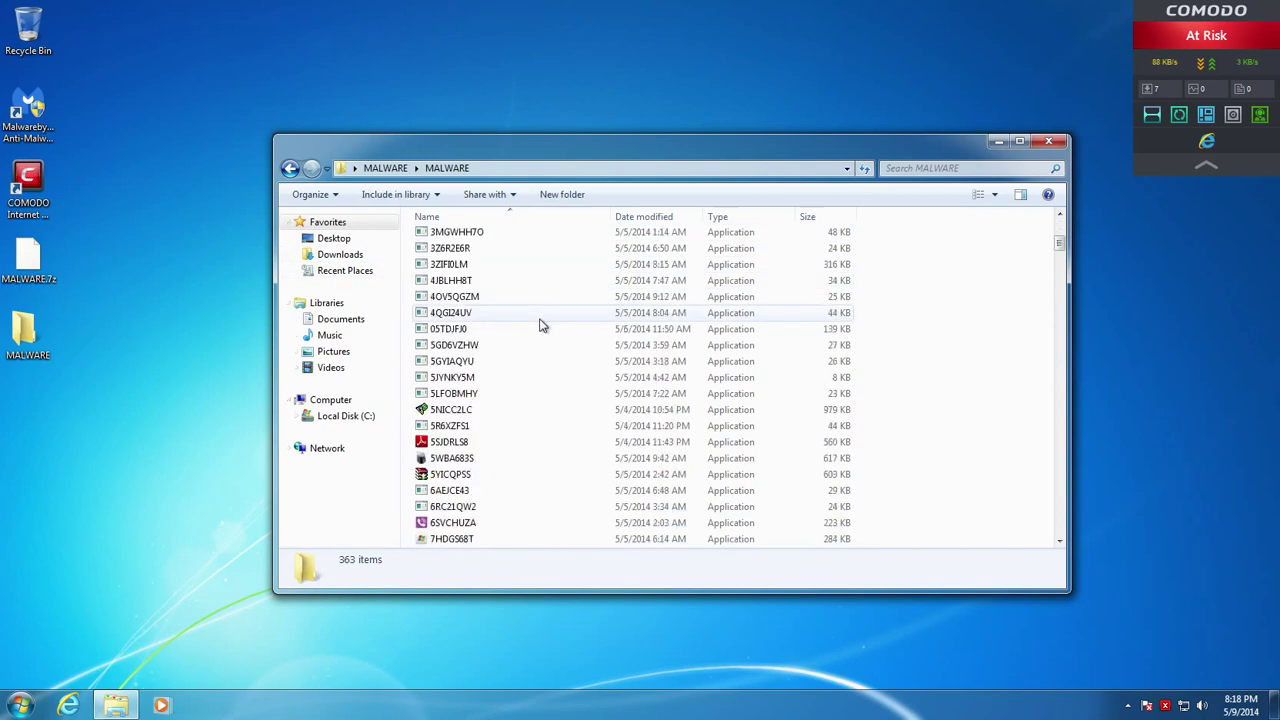
scroll(557, 305, "up", 15)
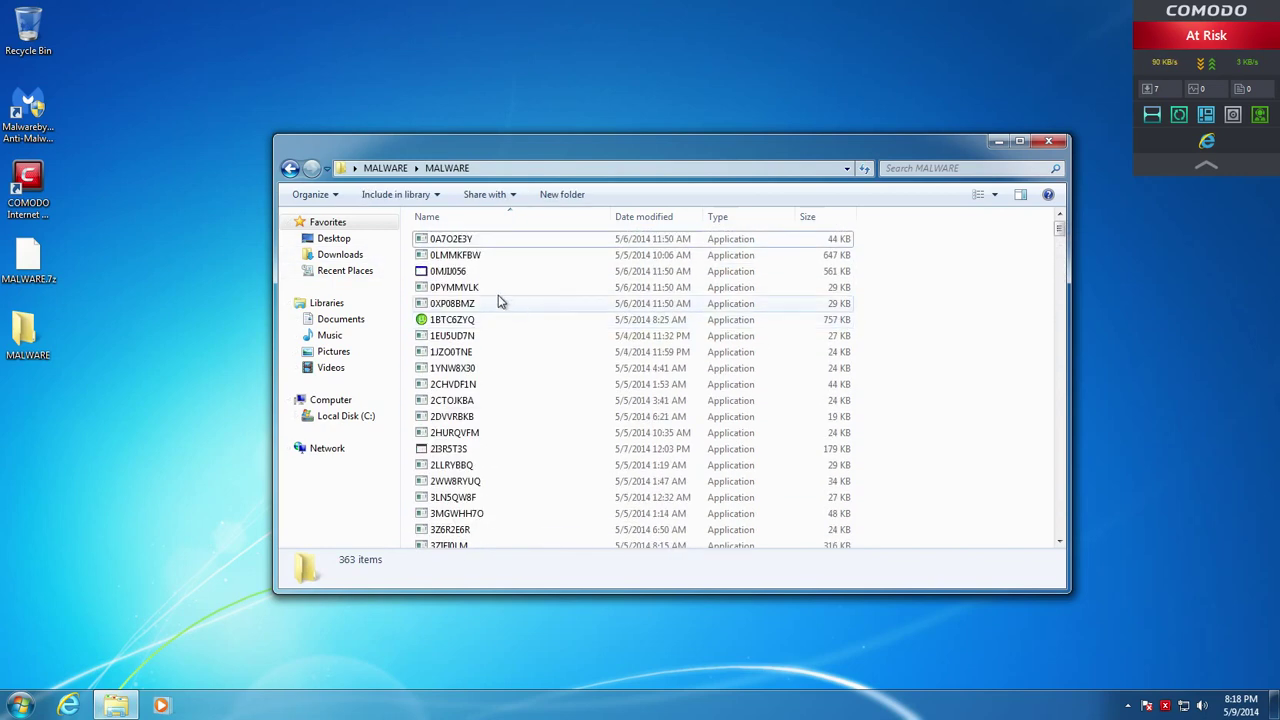
Run 0A7O2E3Y, 0MJIJ056 and 5SJDRLS8 in the COMODO sandbox
right_click(466, 240)
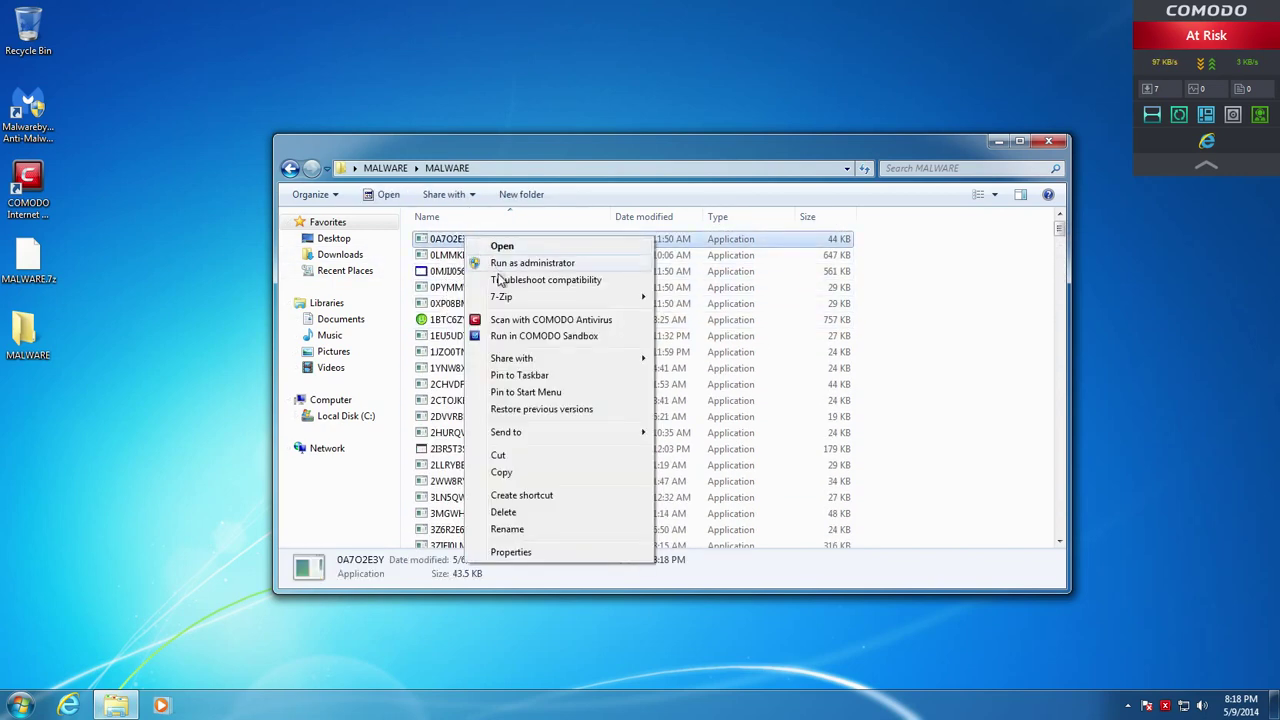
left_click(505, 337)
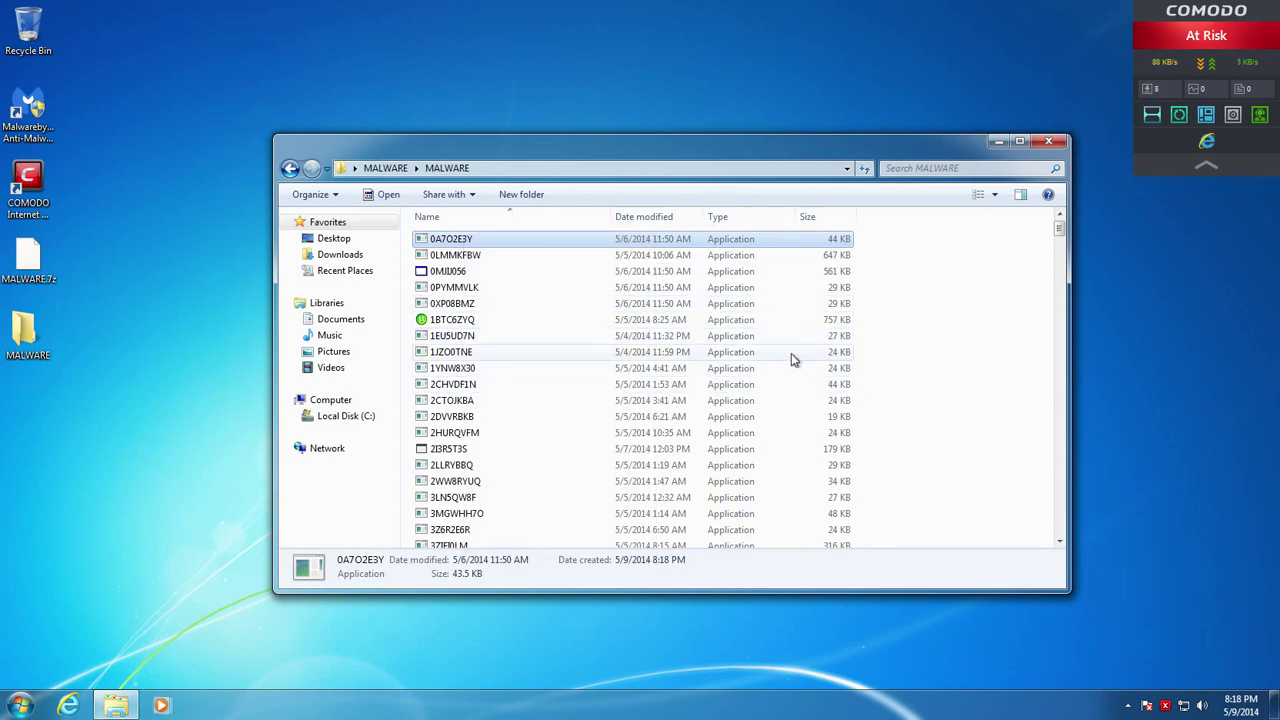
right_click(450, 272)
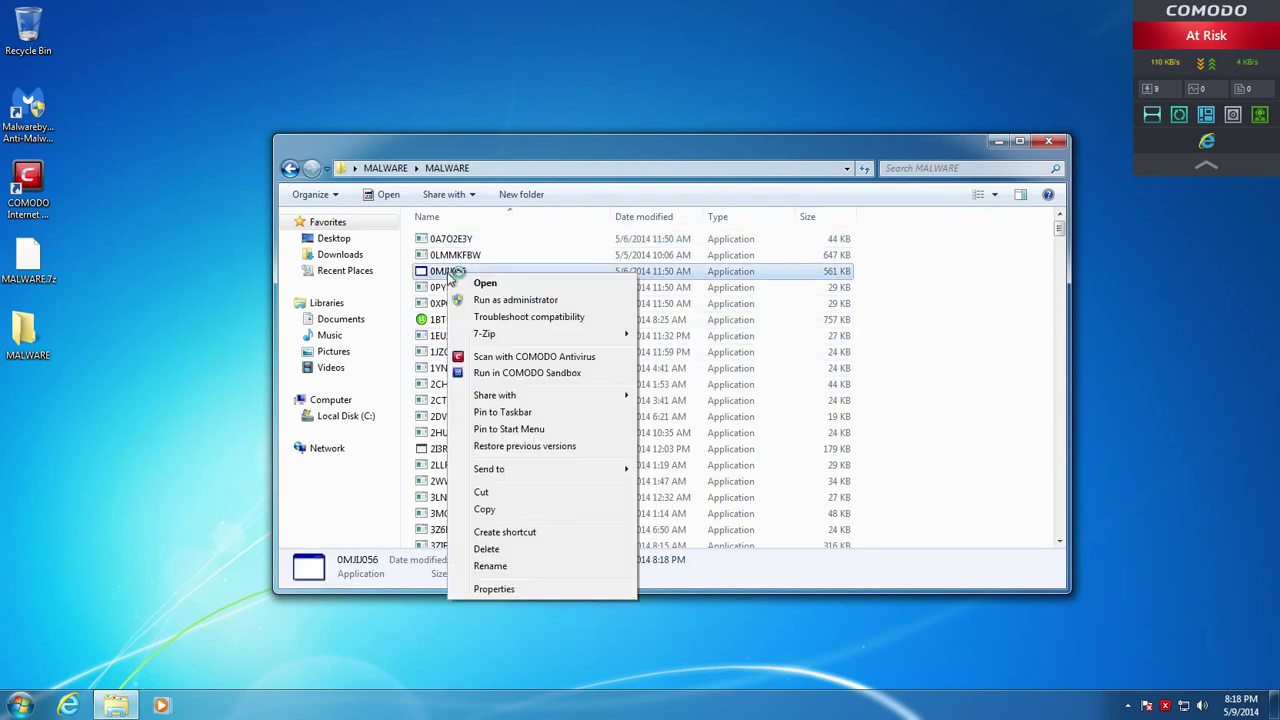
left_click(506, 372)
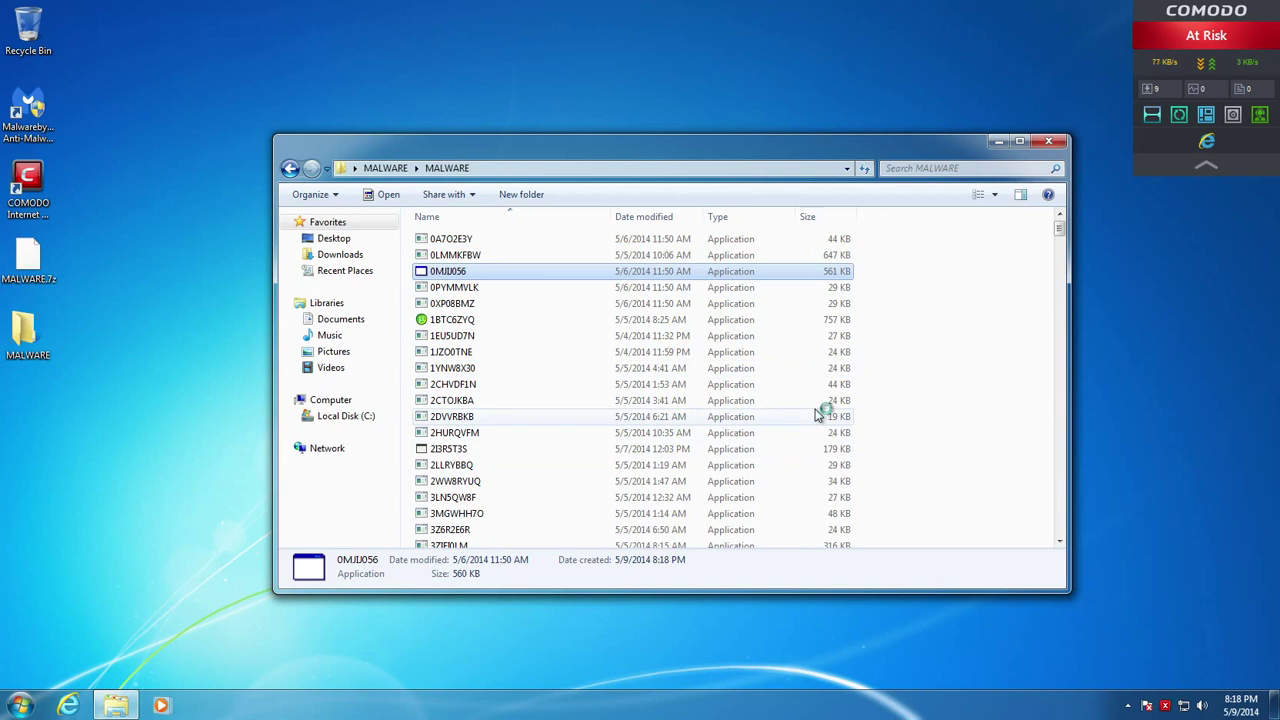
scroll(818, 415, "down", 6)
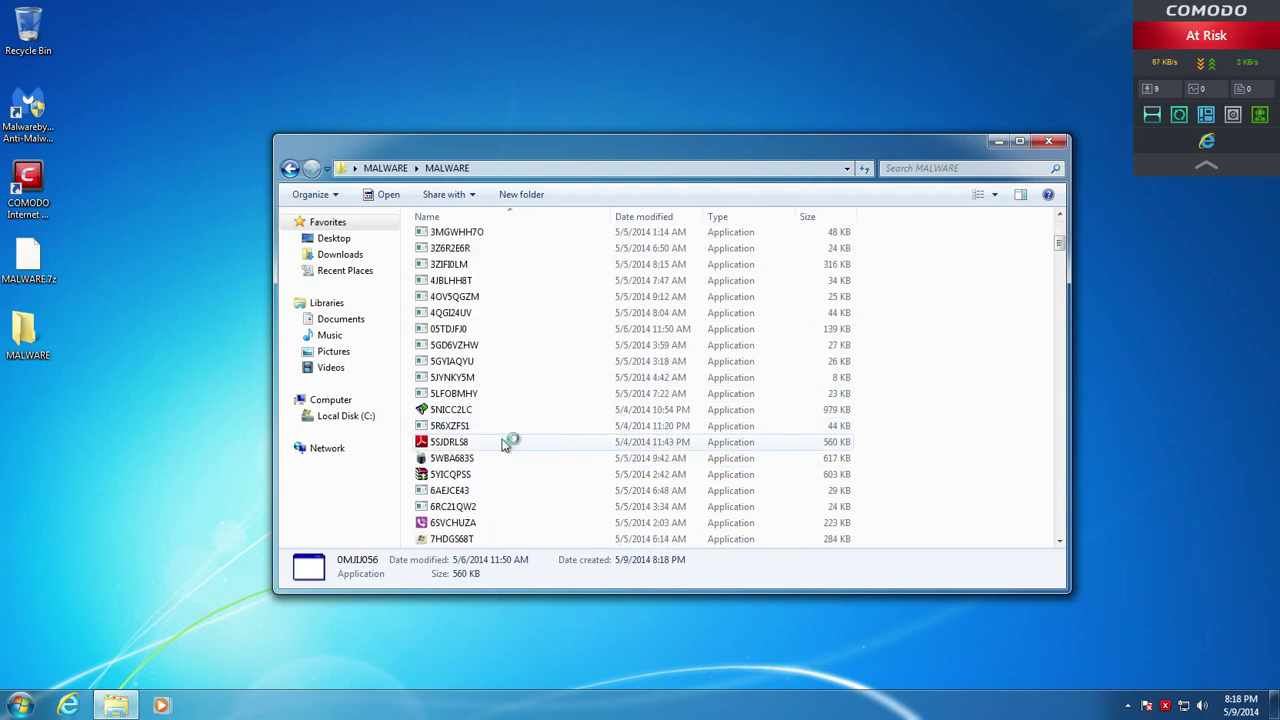
right_click(467, 442)
left_click(528, 213)
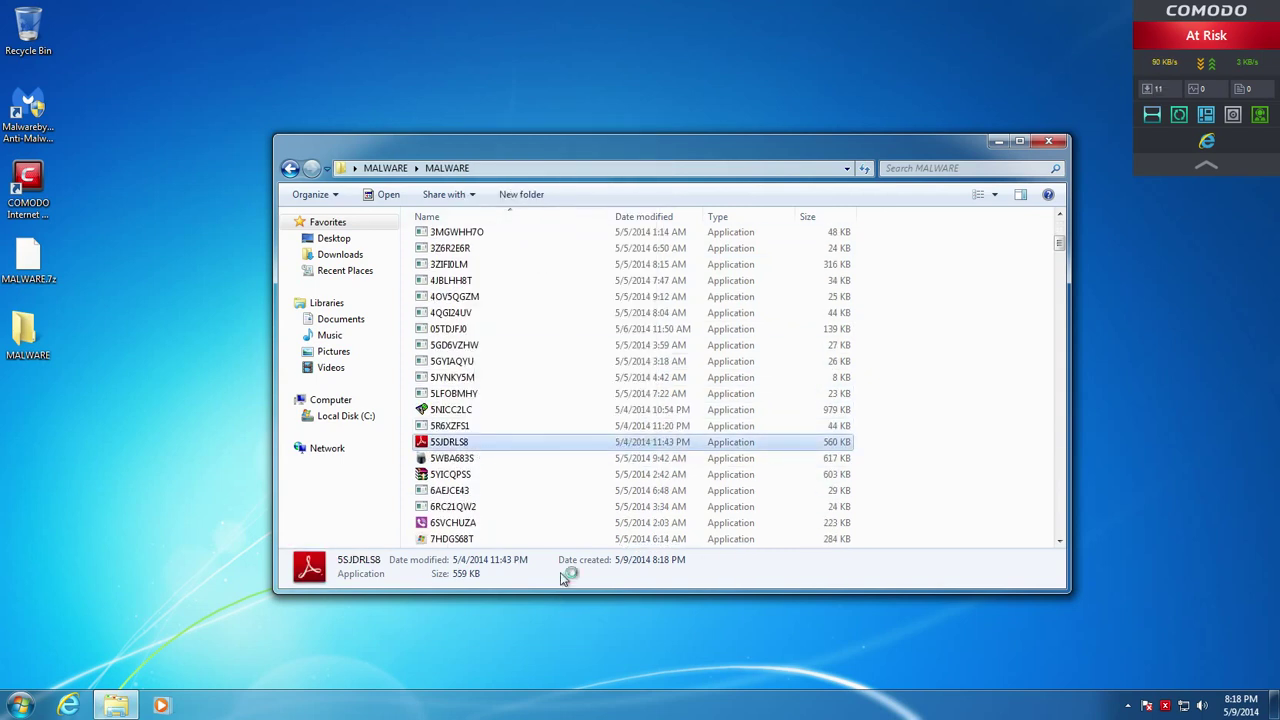
Run 6SVCHUZA and 5NICC2LC in the COMODO sandbox, then refresh the folder
scroll(535, 530, "down", 3)
right_click(464, 377)
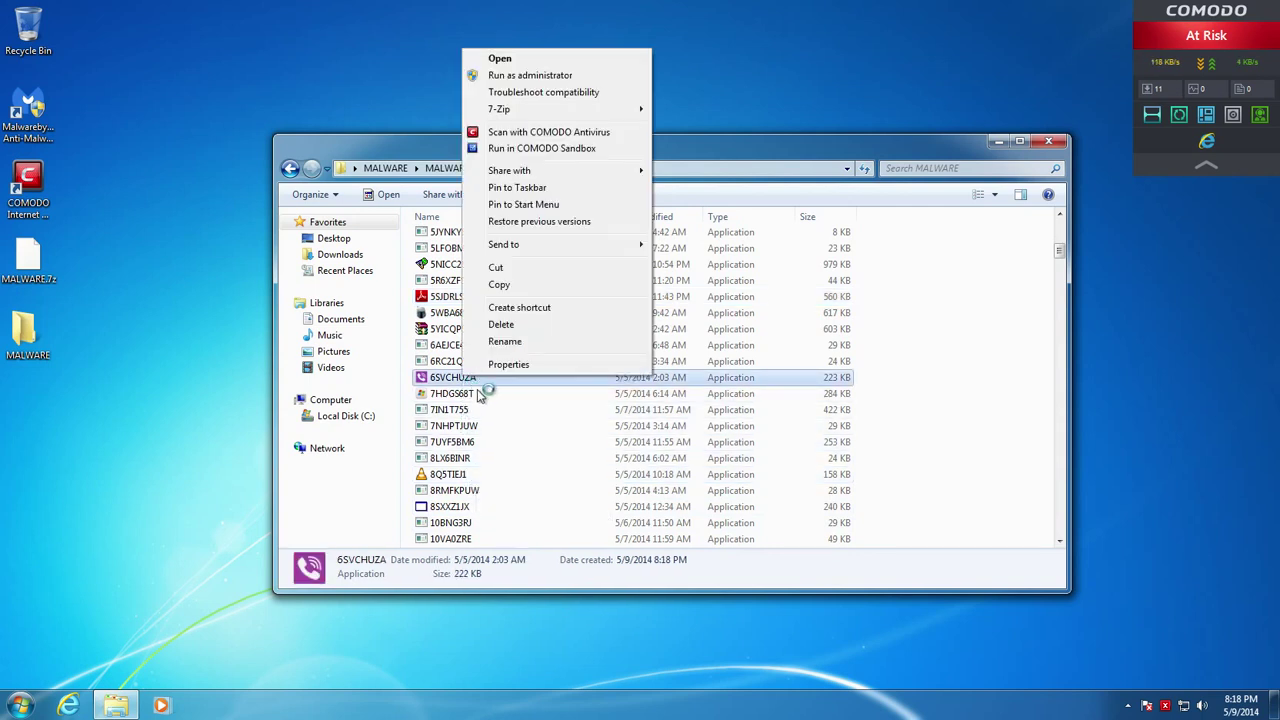
mouse_move(520, 118)
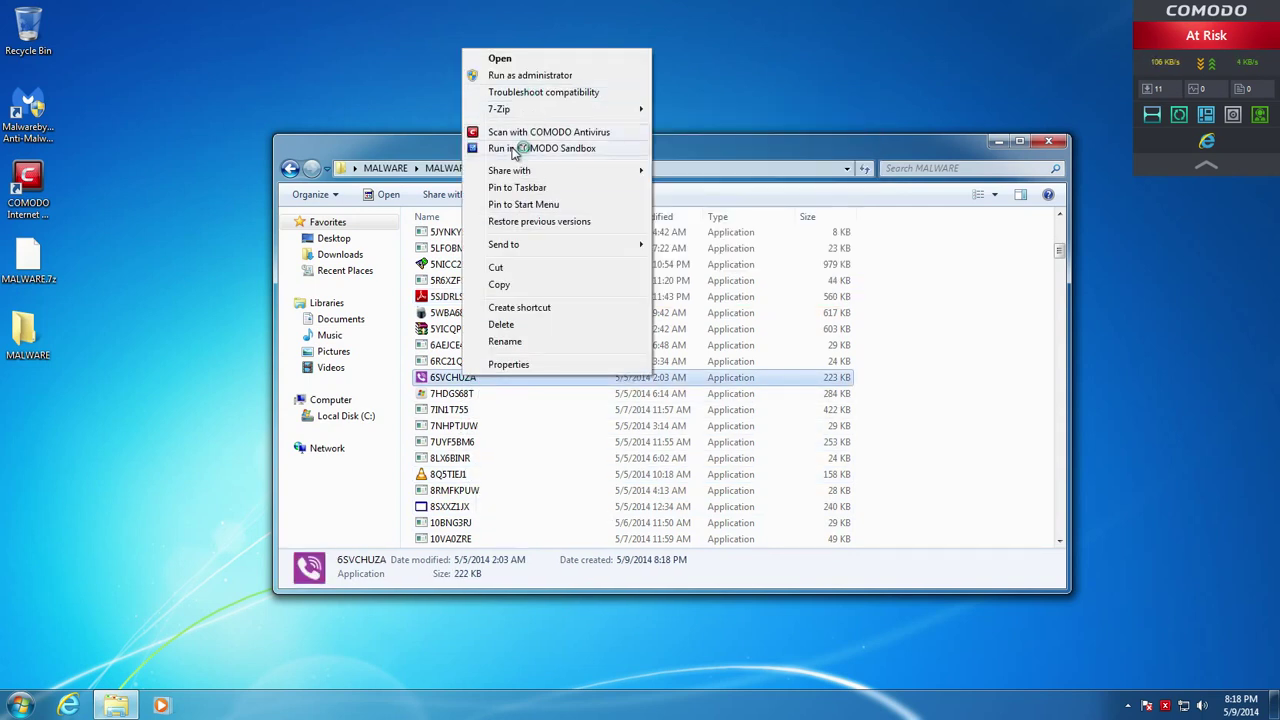
left_click(505, 148)
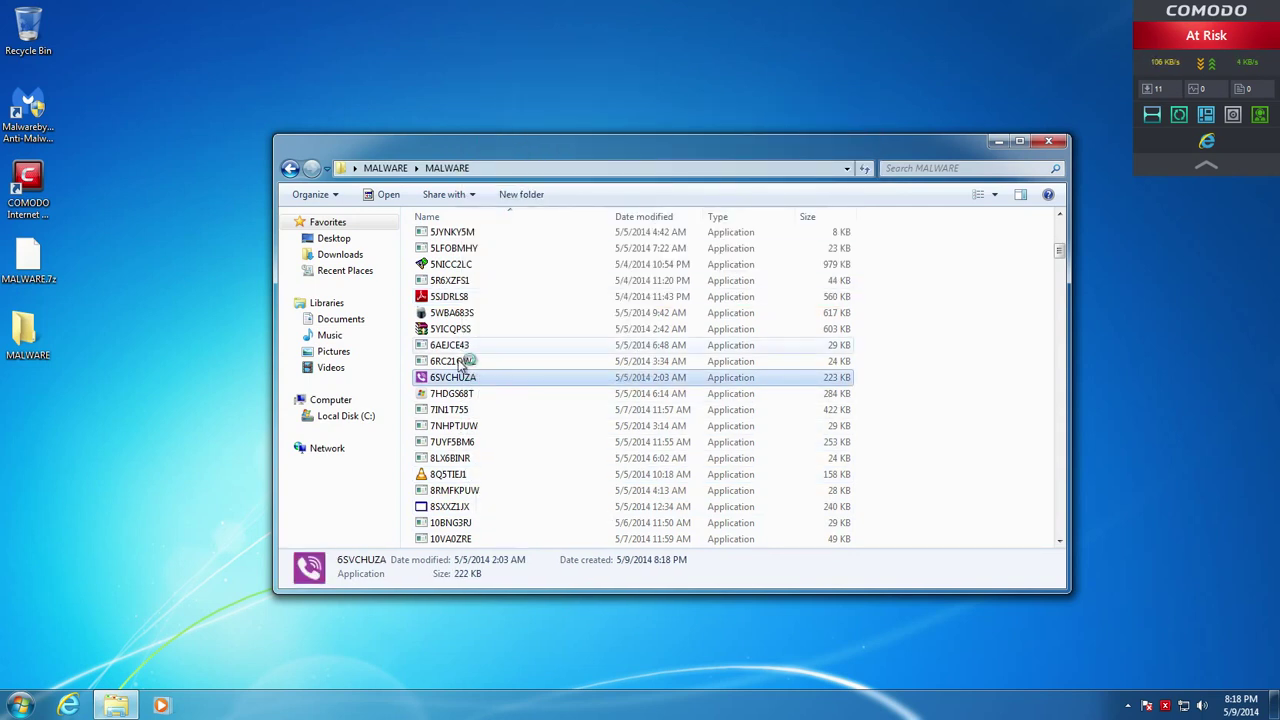
right_click(463, 265)
left_click(509, 366)
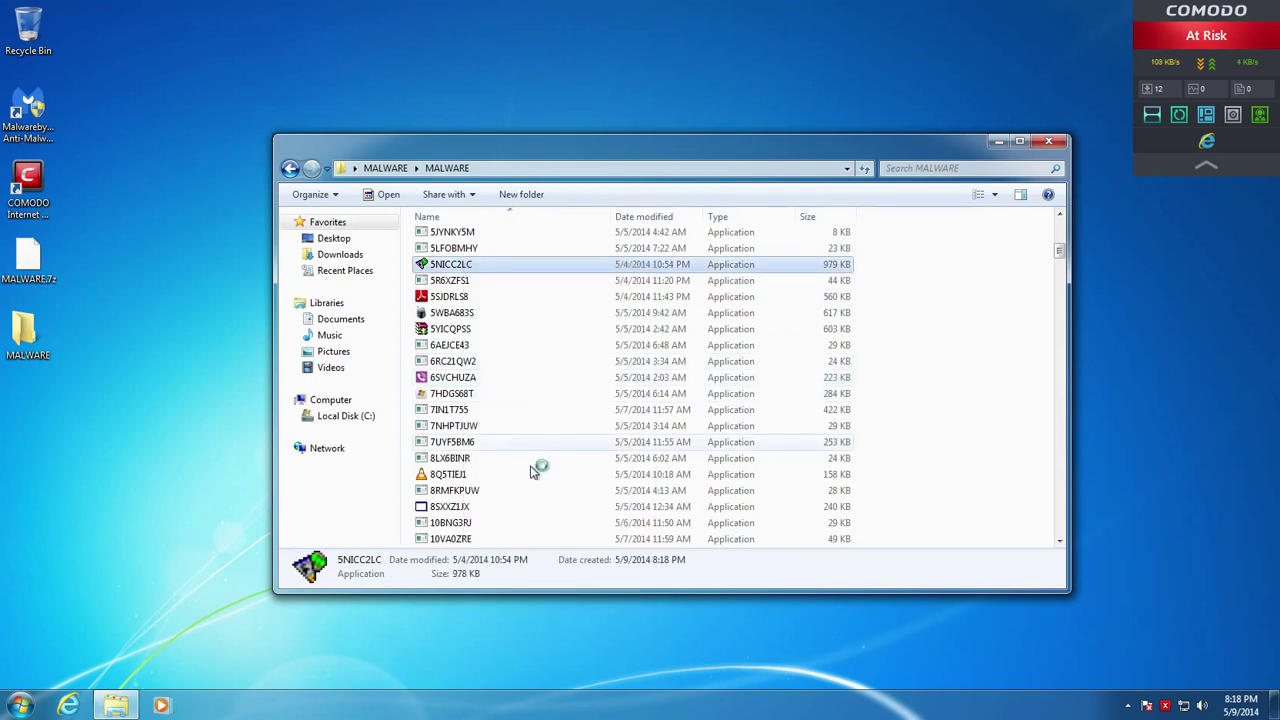
scroll(534, 460, "down", 4)
right_click(489, 476)
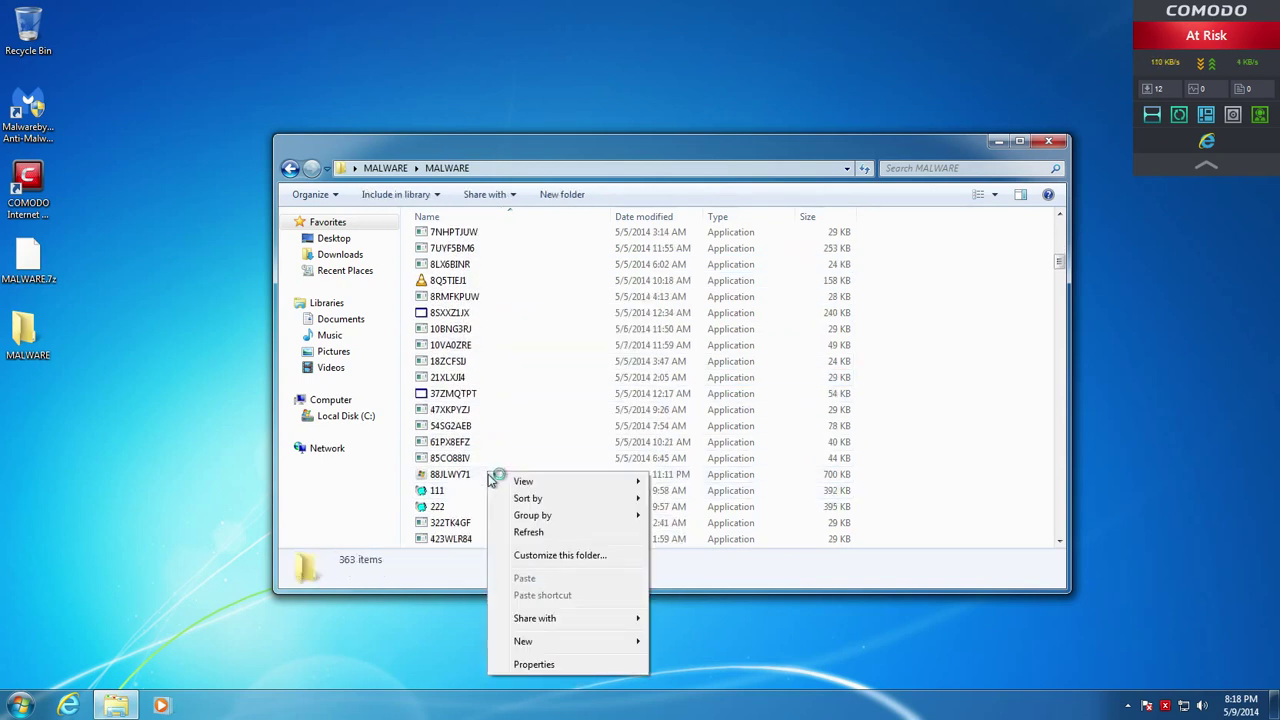
left_click(463, 322)
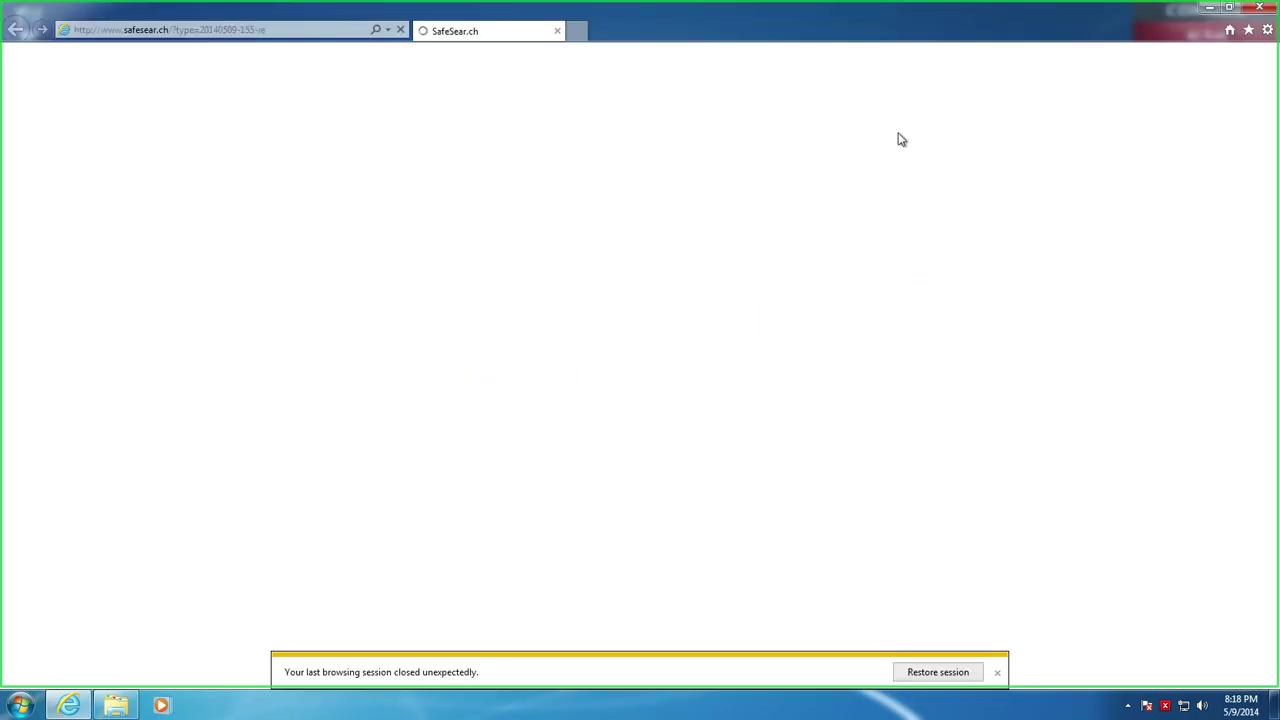
Close the self-opened browser and run Avira.arivA in the COMODO sandbox
left_click(1262, 8)
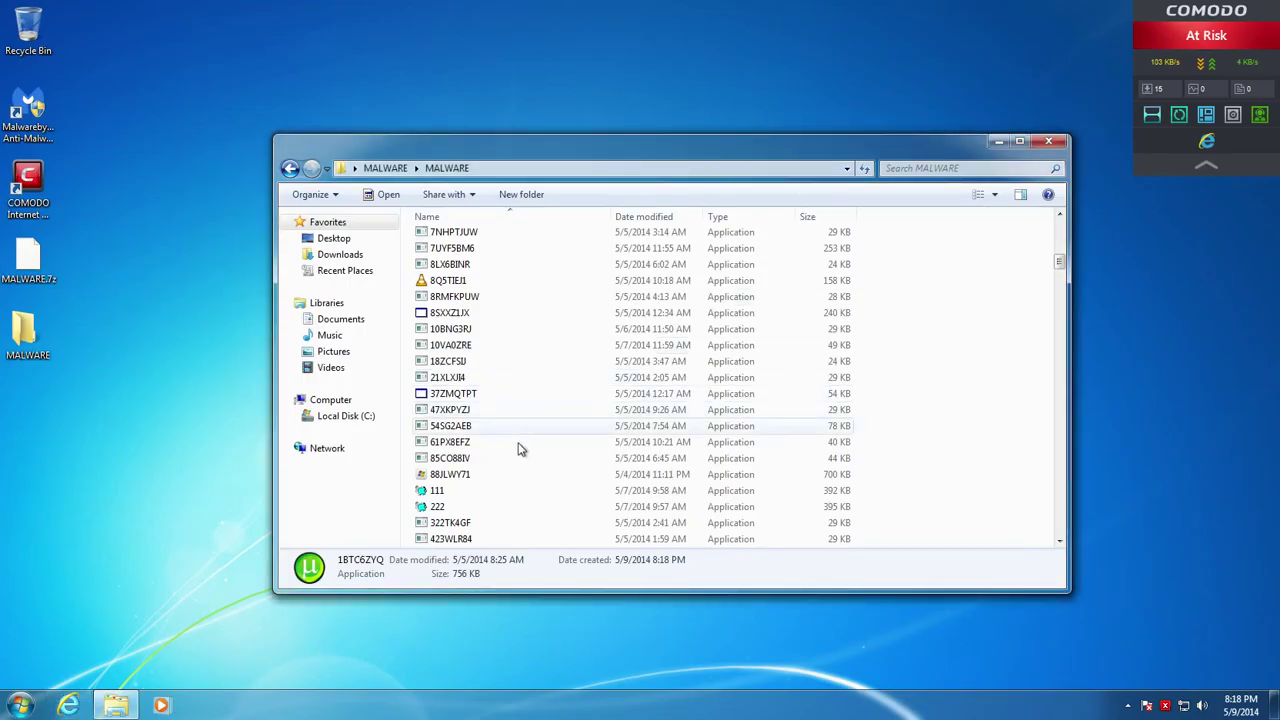
scroll(510, 485, "down", 3)
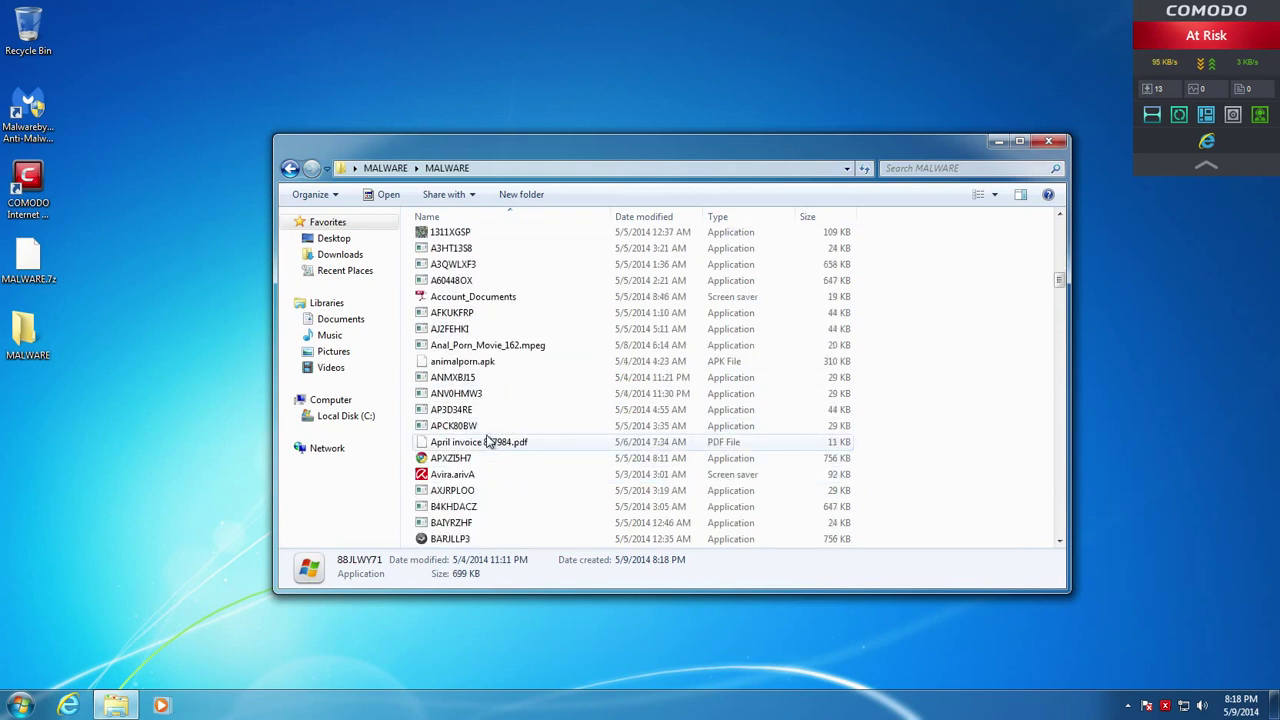
right_click(455, 432)
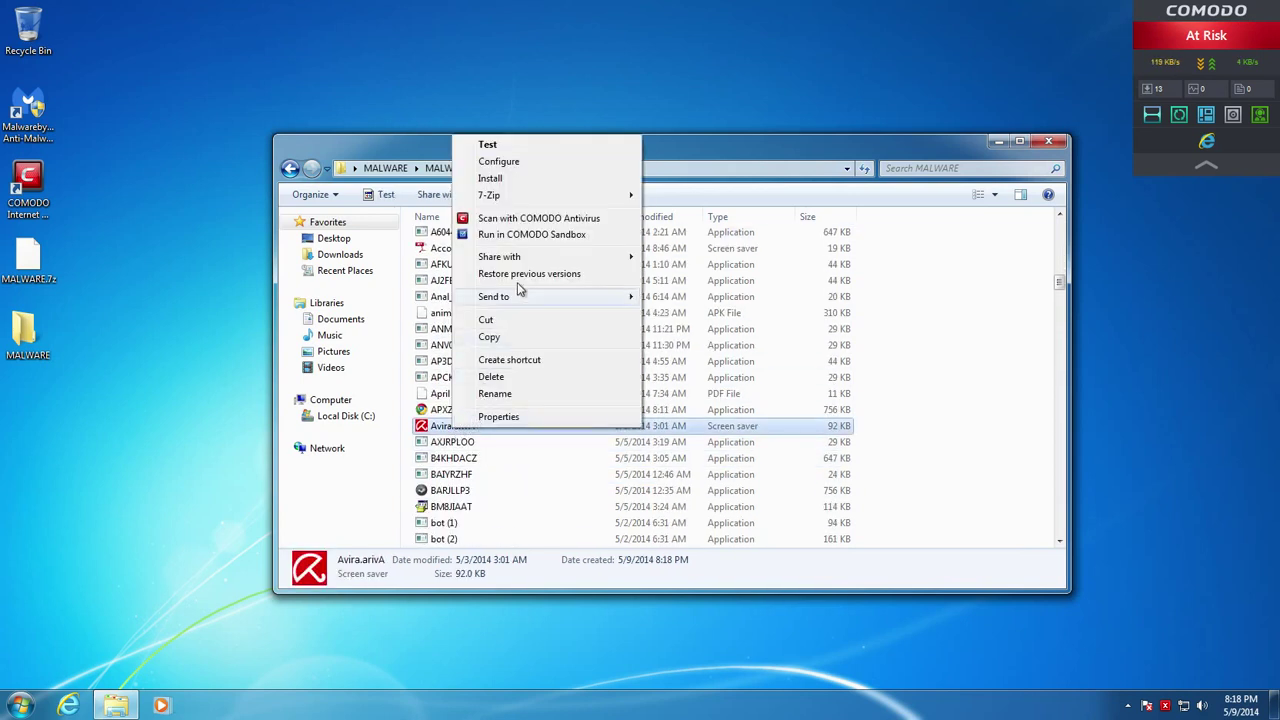
mouse_move(531, 198)
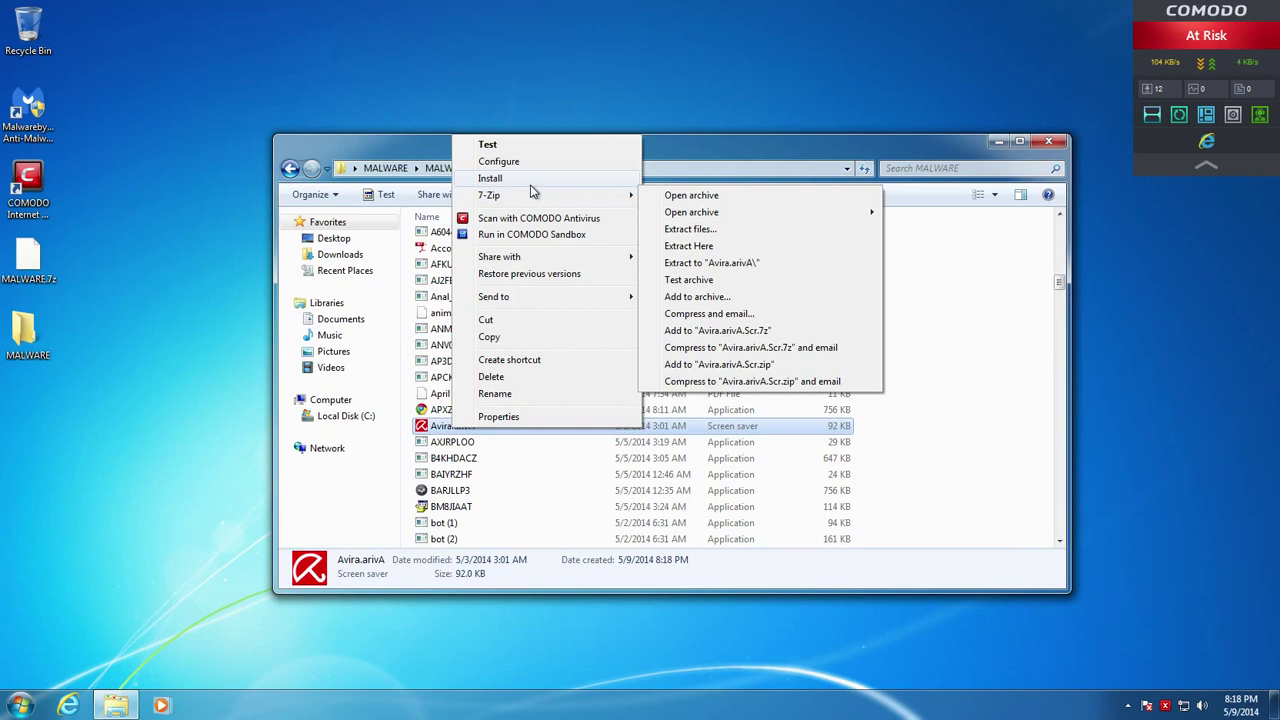
left_click(519, 236)
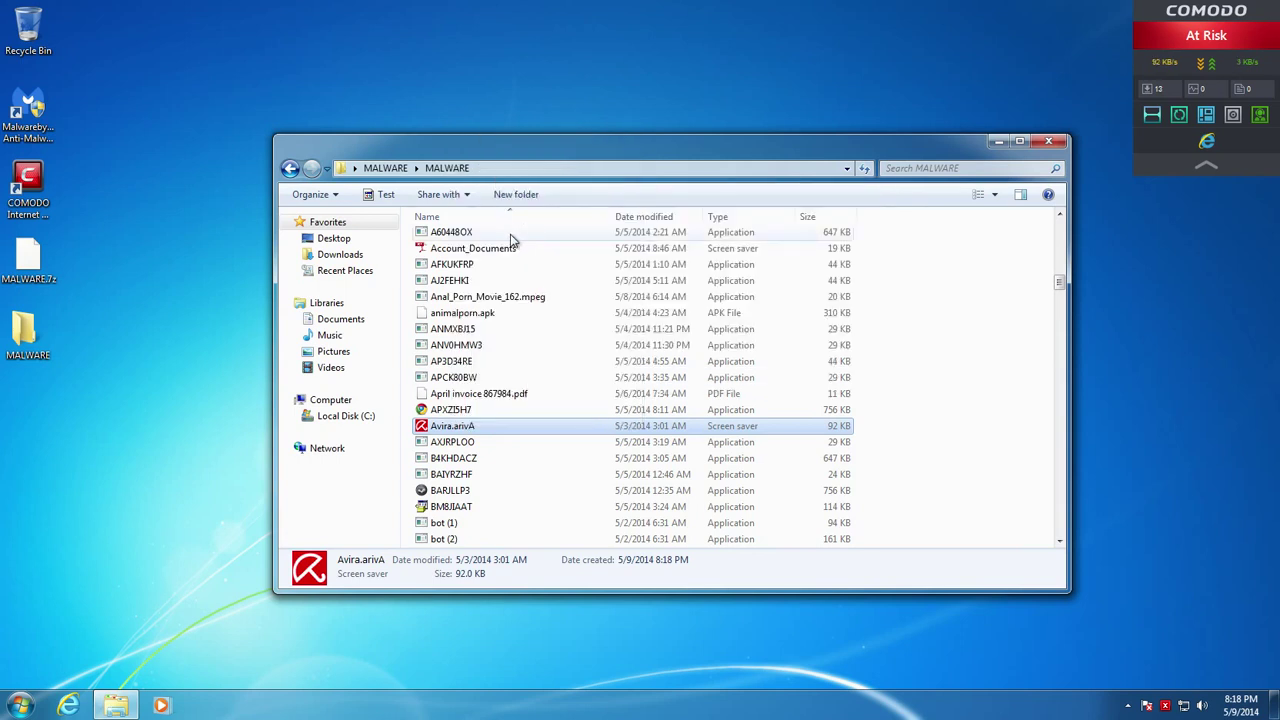
Run APXZI5H7 in the COMODO sandbox and cancel the 'Windows can't open this file' prompt
right_click(441, 409)
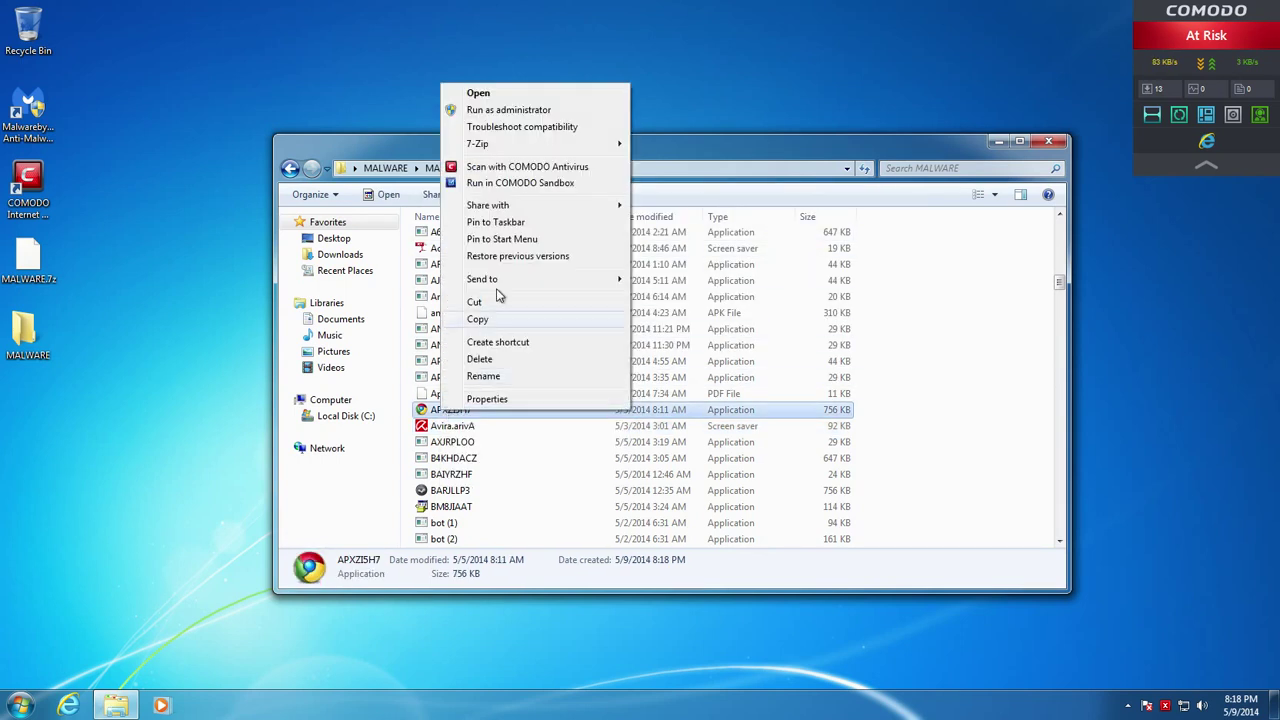
left_click(526, 190)
scroll(517, 476, "down", 2)
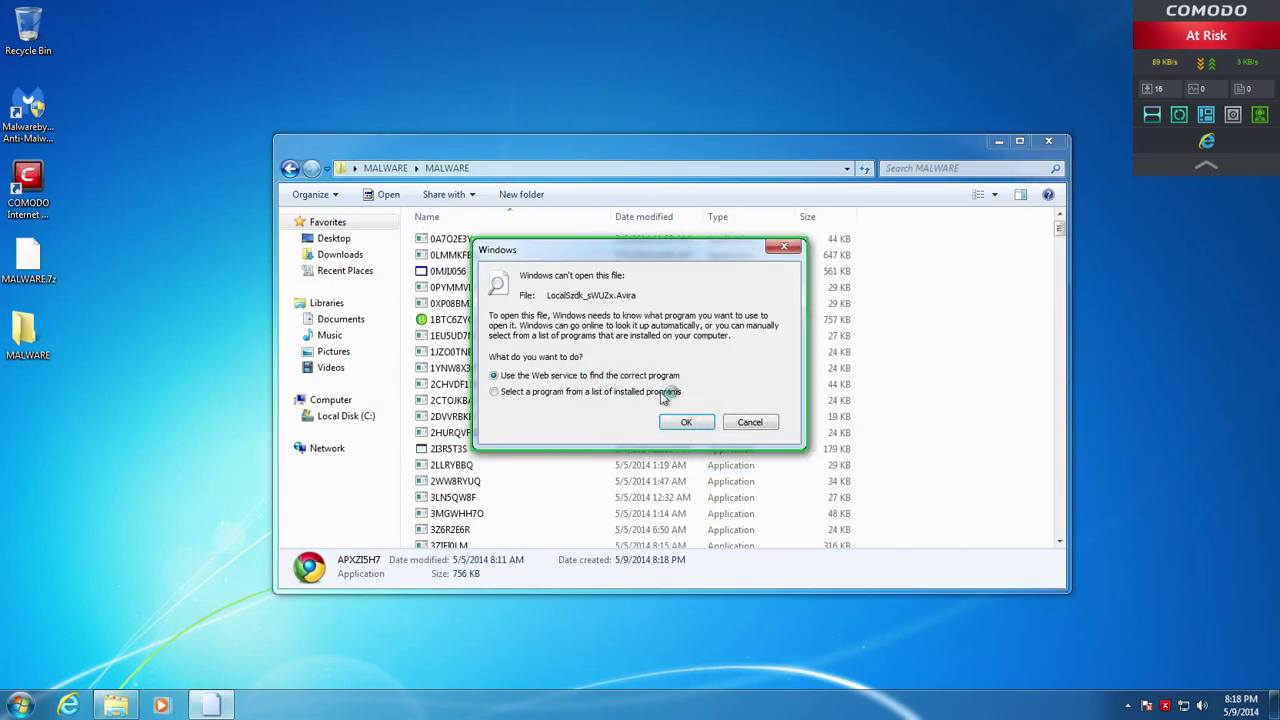
left_click(743, 424)
Run bot (7) and CBE Form from the MALWARE folder in the COMODO sandbox
scroll(503, 476, "down", 9)
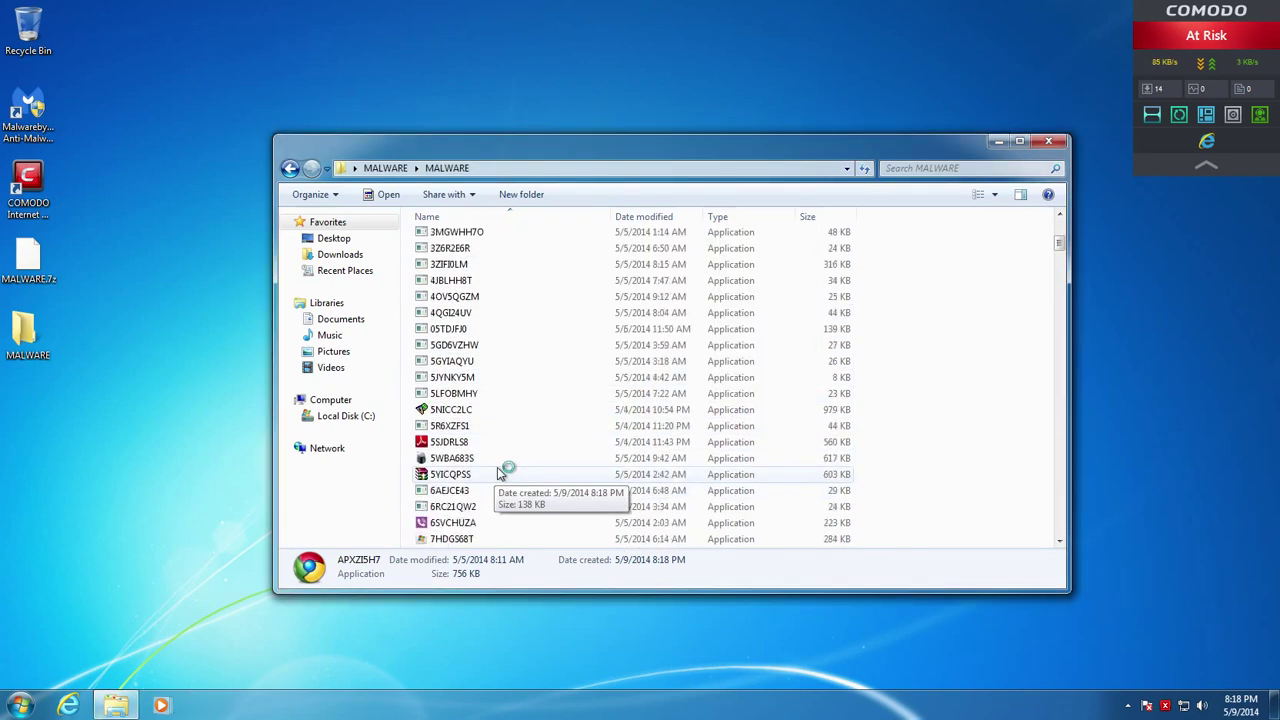
scroll(471, 418, "down", 8)
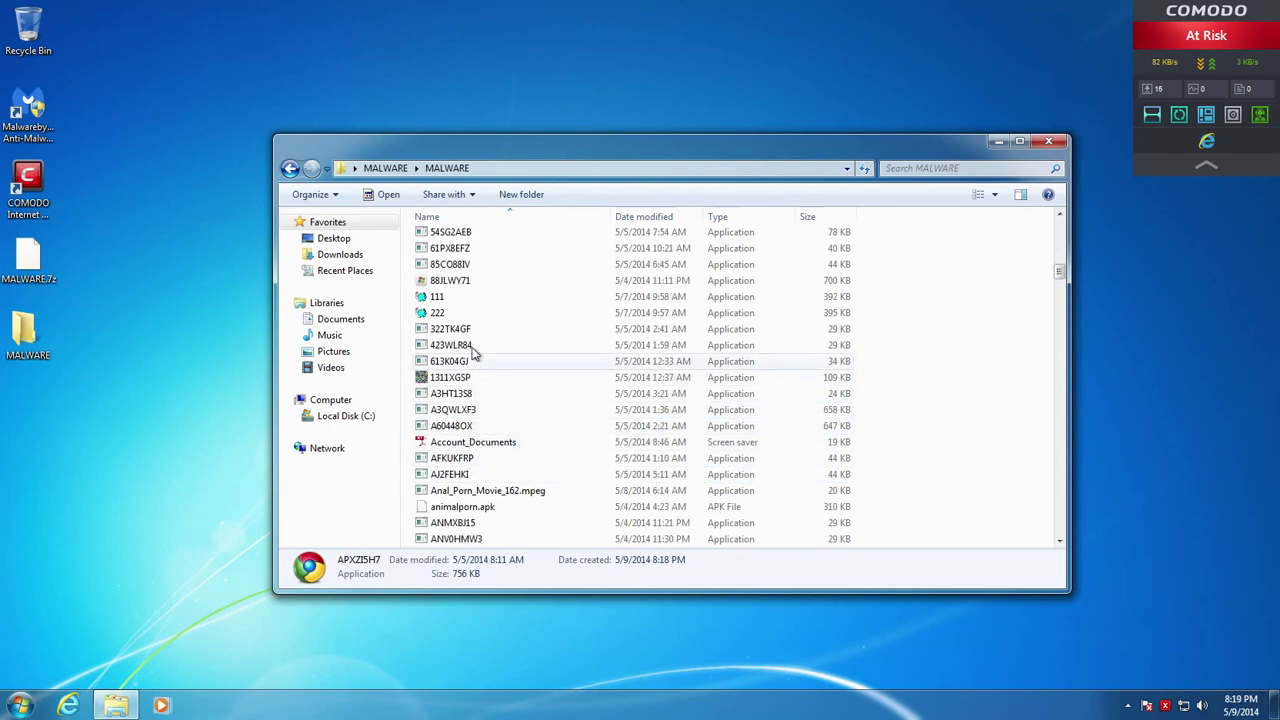
scroll(475, 323, "down", 10)
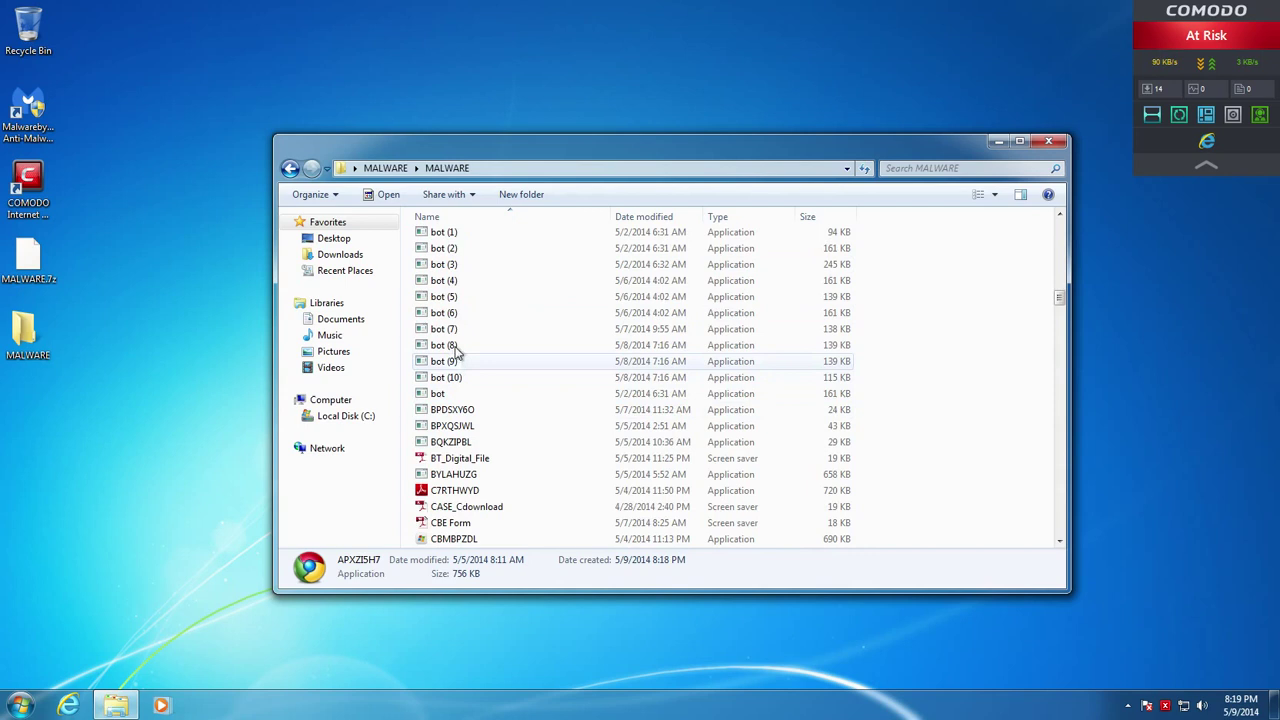
right_click(455, 330)
left_click(503, 432)
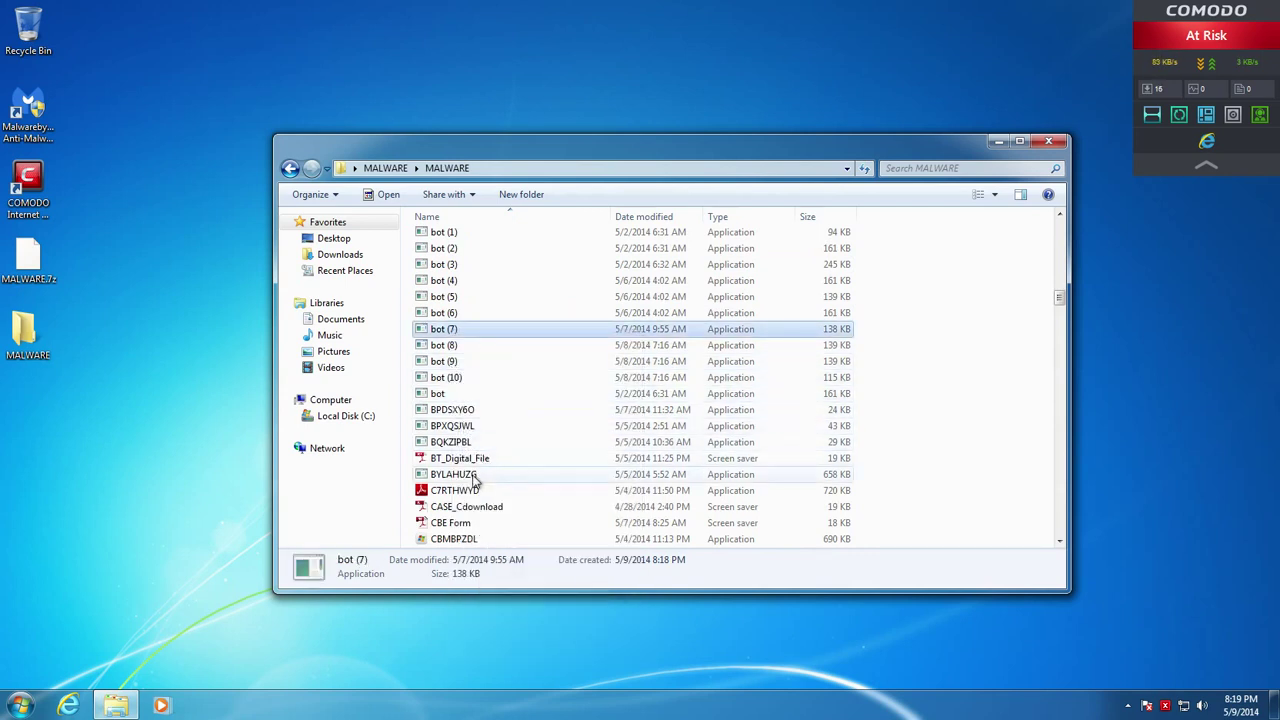
scroll(458, 485, "down", 3)
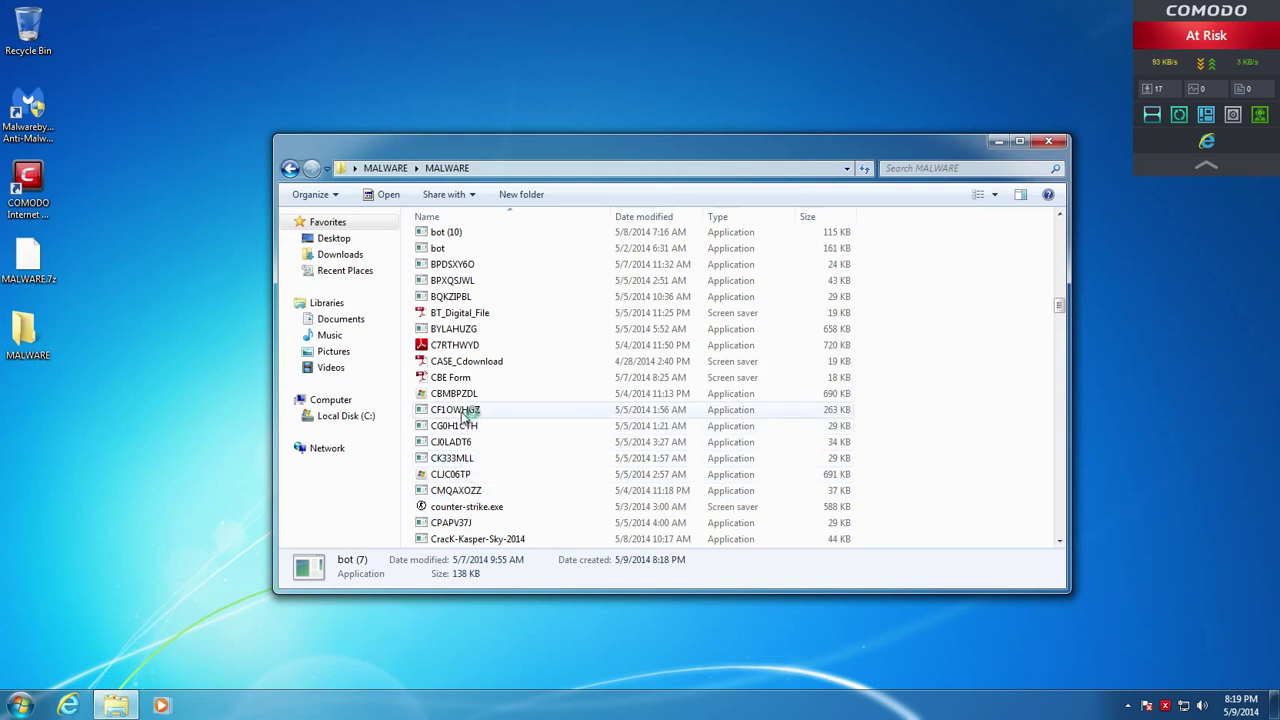
right_click(462, 377)
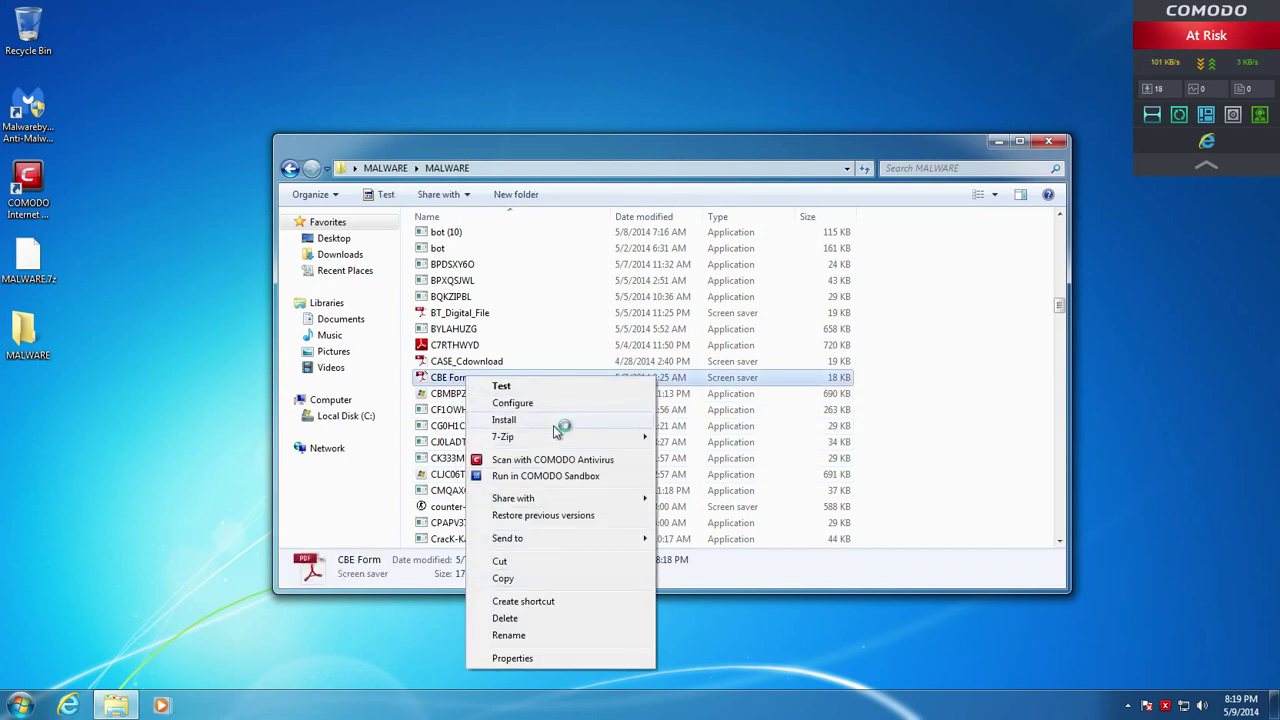
left_click(522, 478)
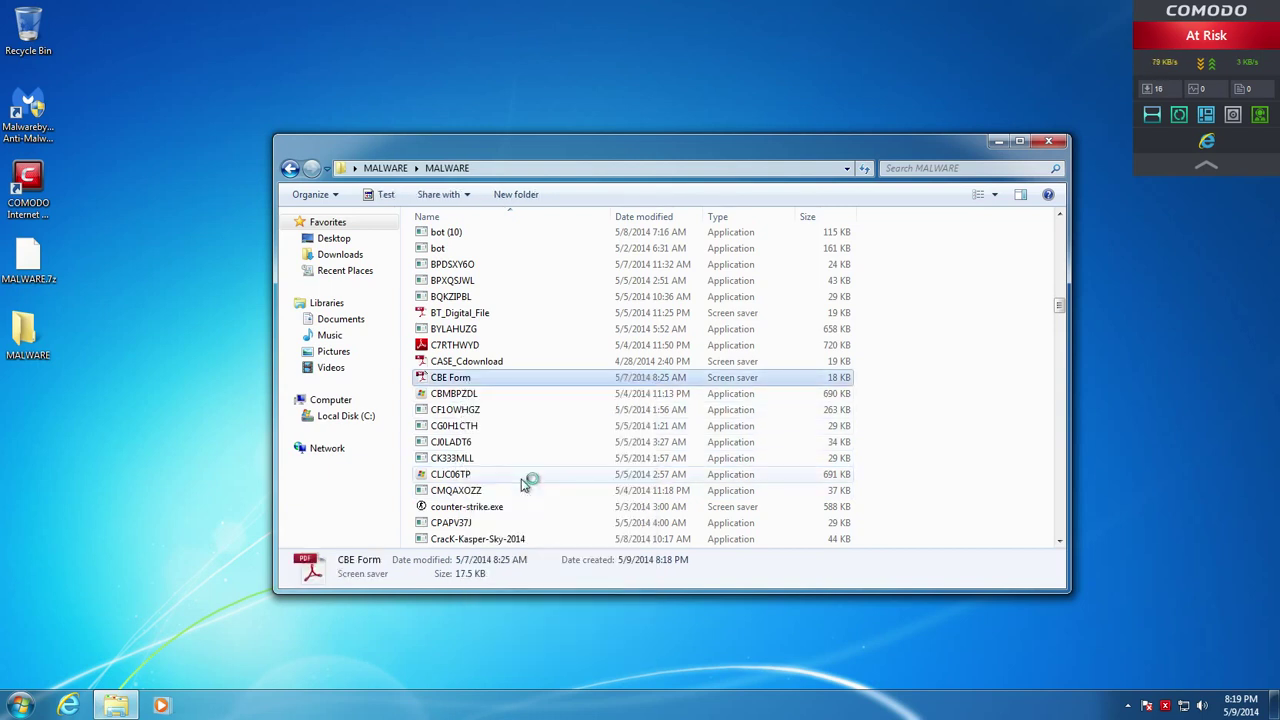
left_click(523, 428)
Run counter-strike.exe and DSA1RALL in the COMODO sandbox
scroll(520, 432, "down", 3)
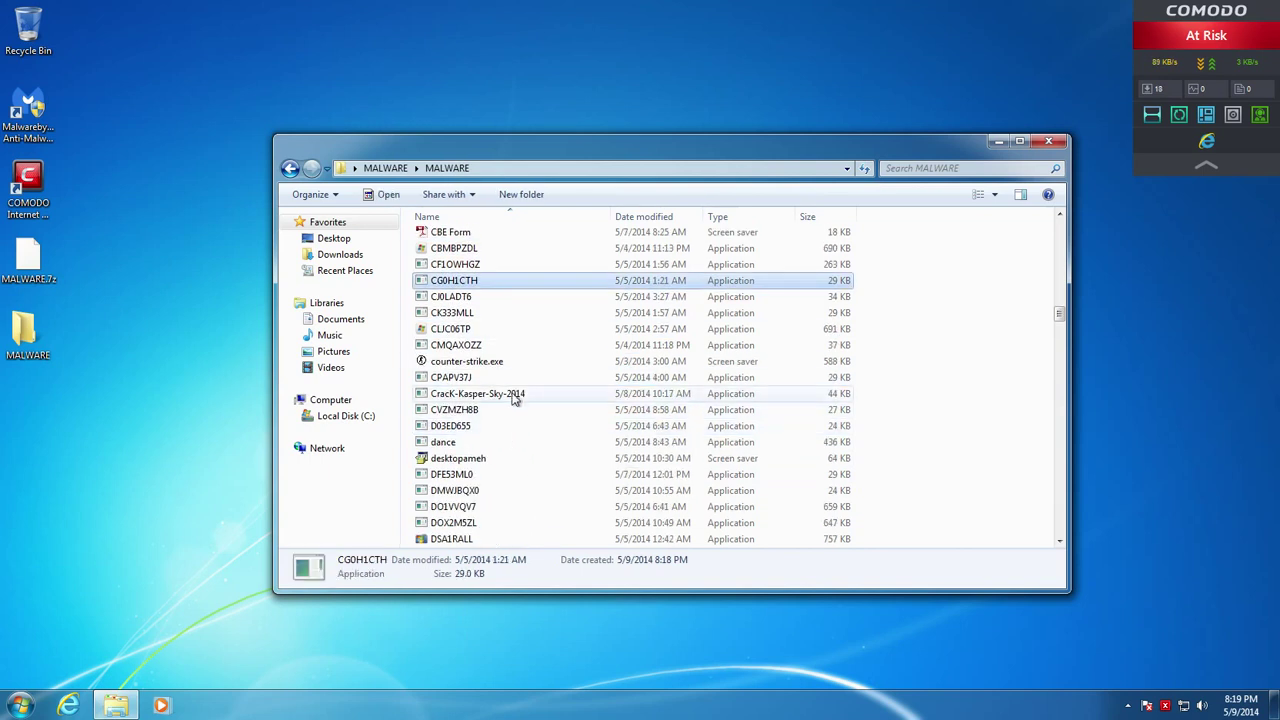
right_click(484, 366)
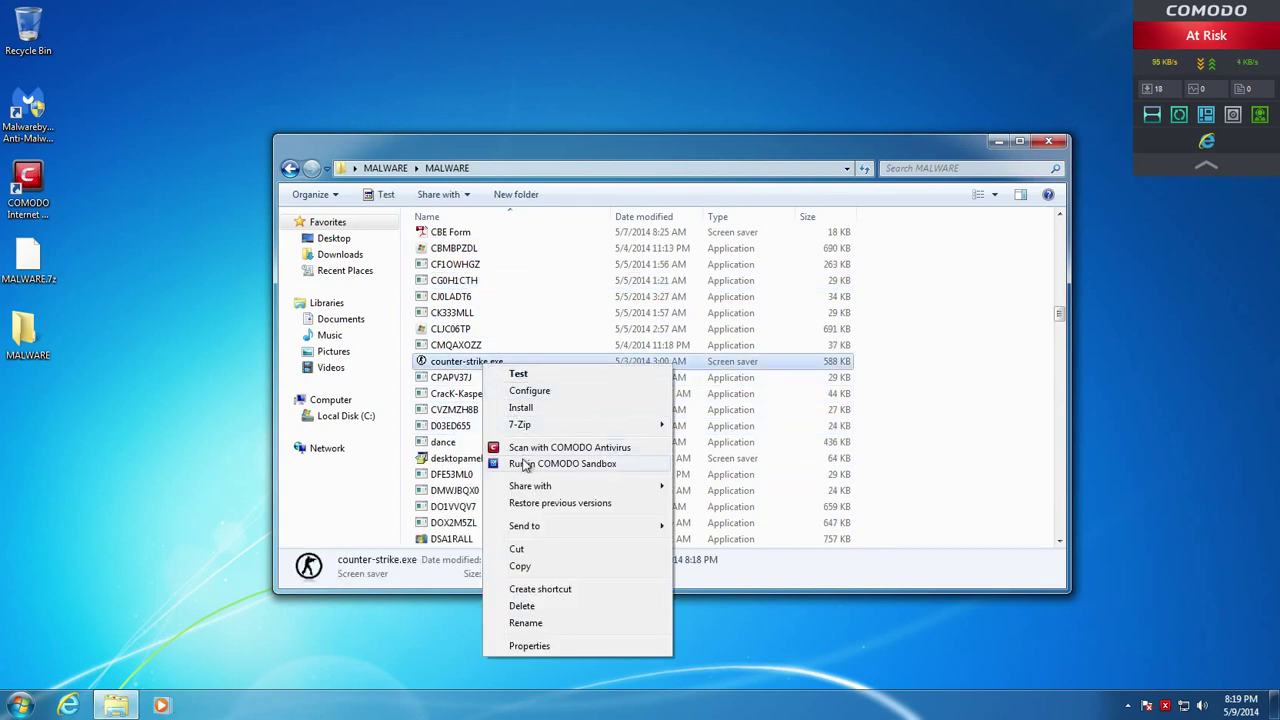
left_click(548, 468)
scroll(490, 457, "down", 2)
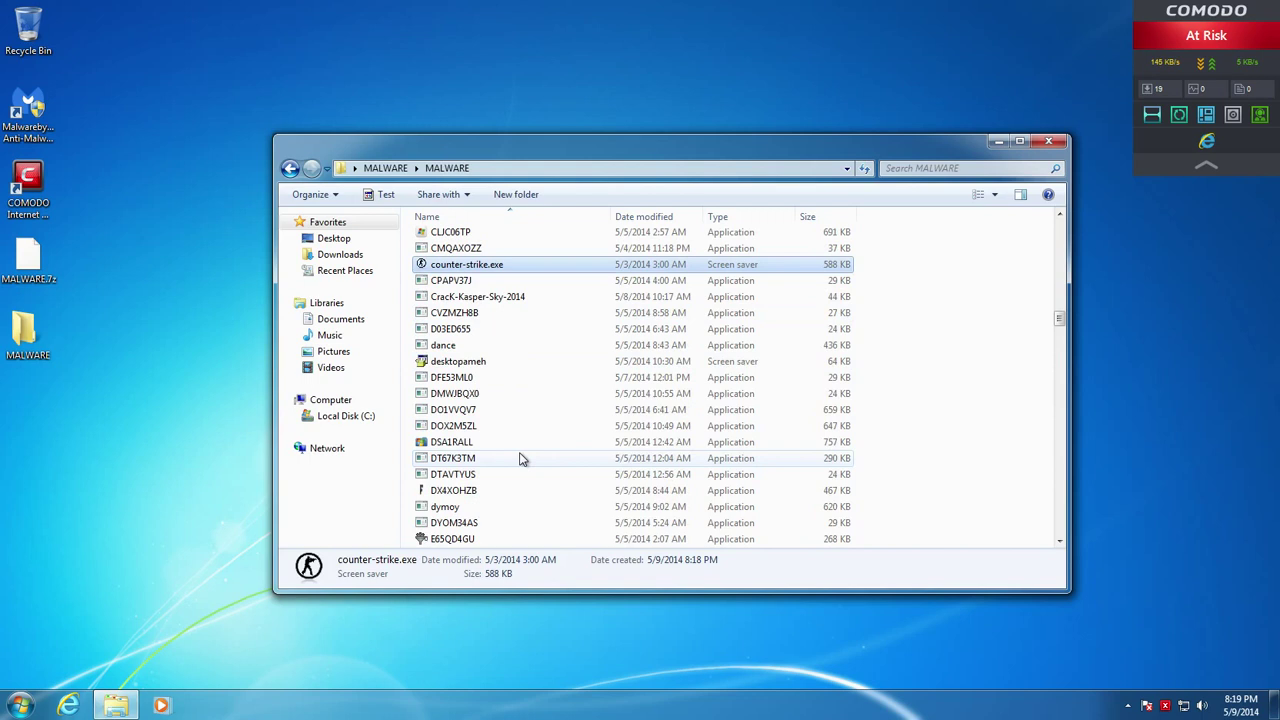
right_click(463, 445)
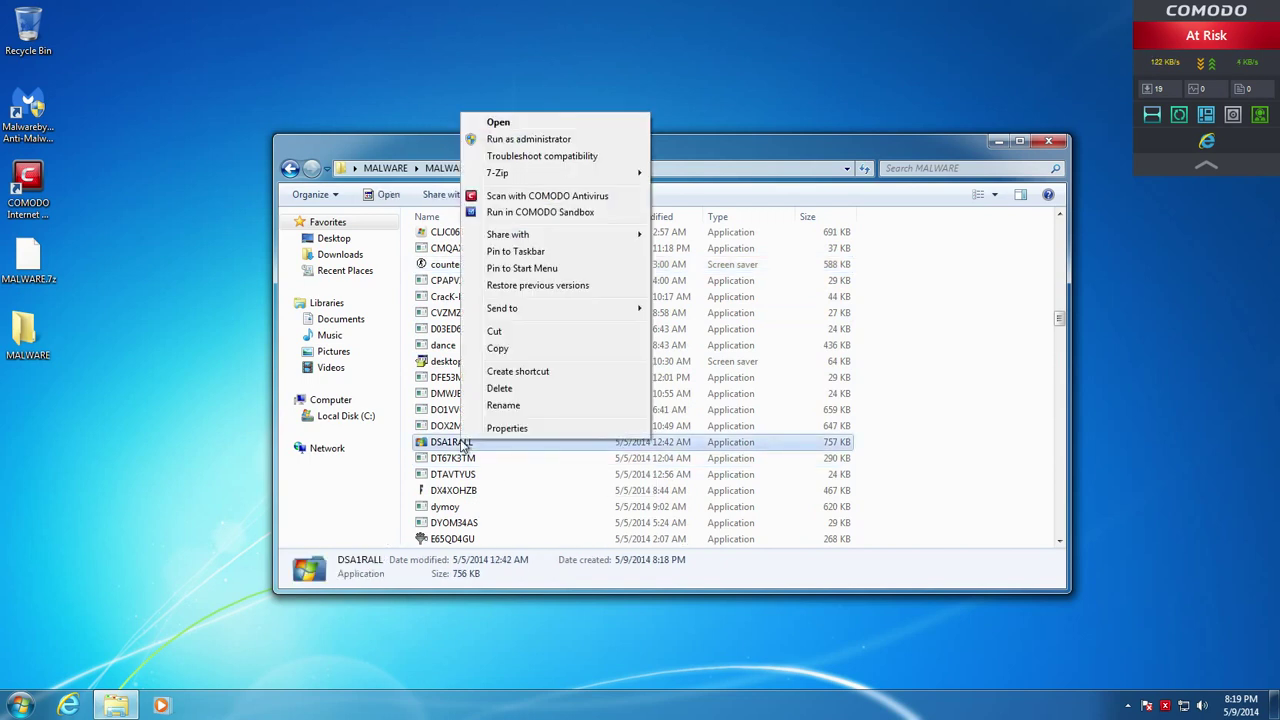
left_click(530, 213)
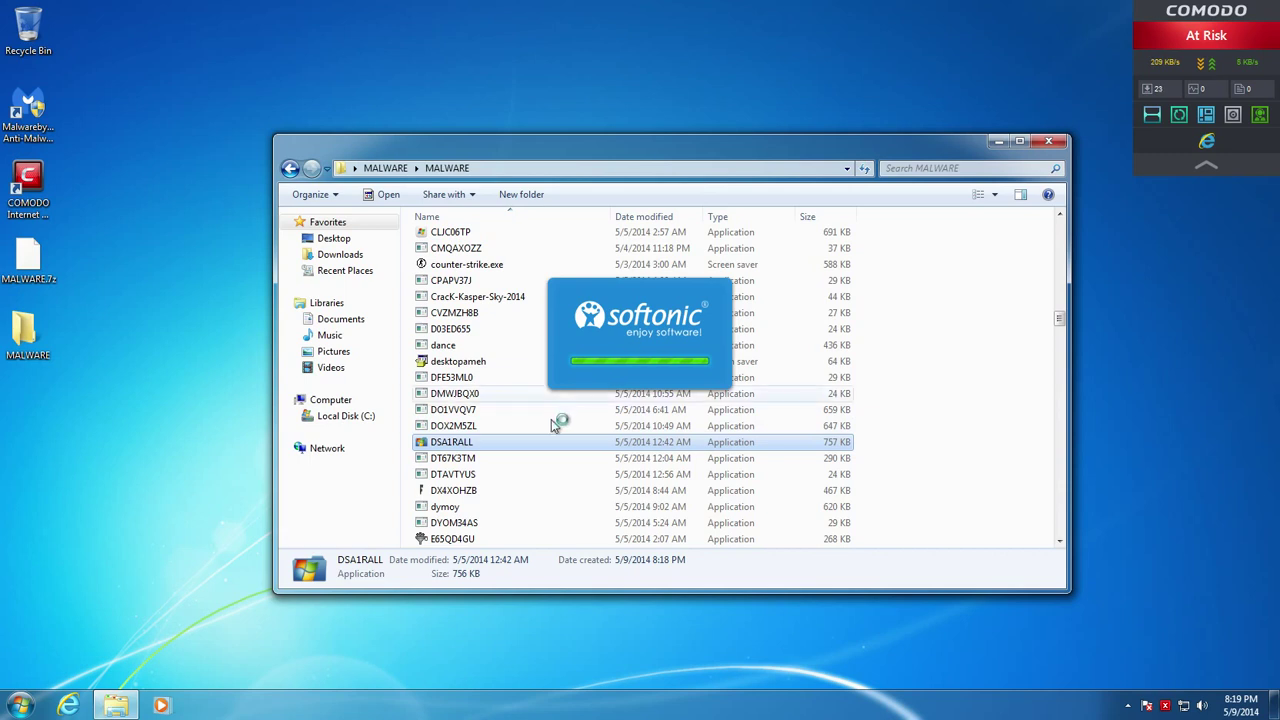
Run 37ZMQTPT in the COMODO sandbox
scroll(528, 455, "up", 10)
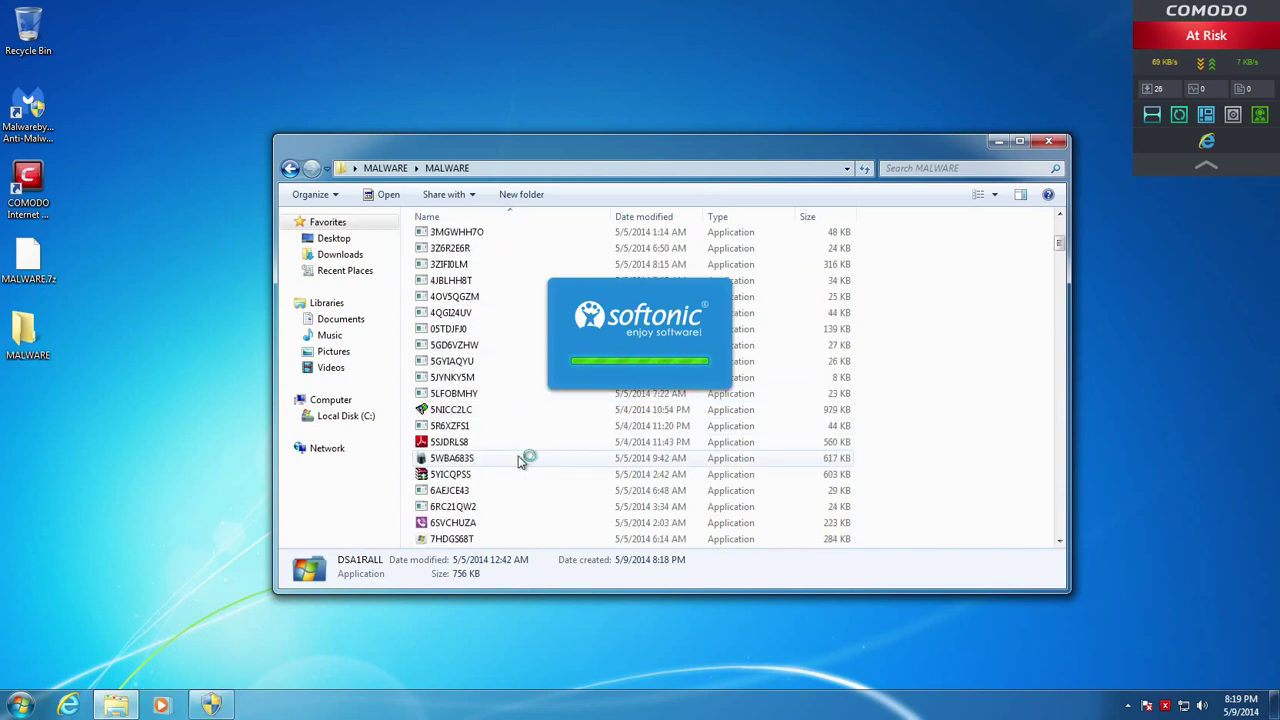
scroll(523, 458, "down", 5)
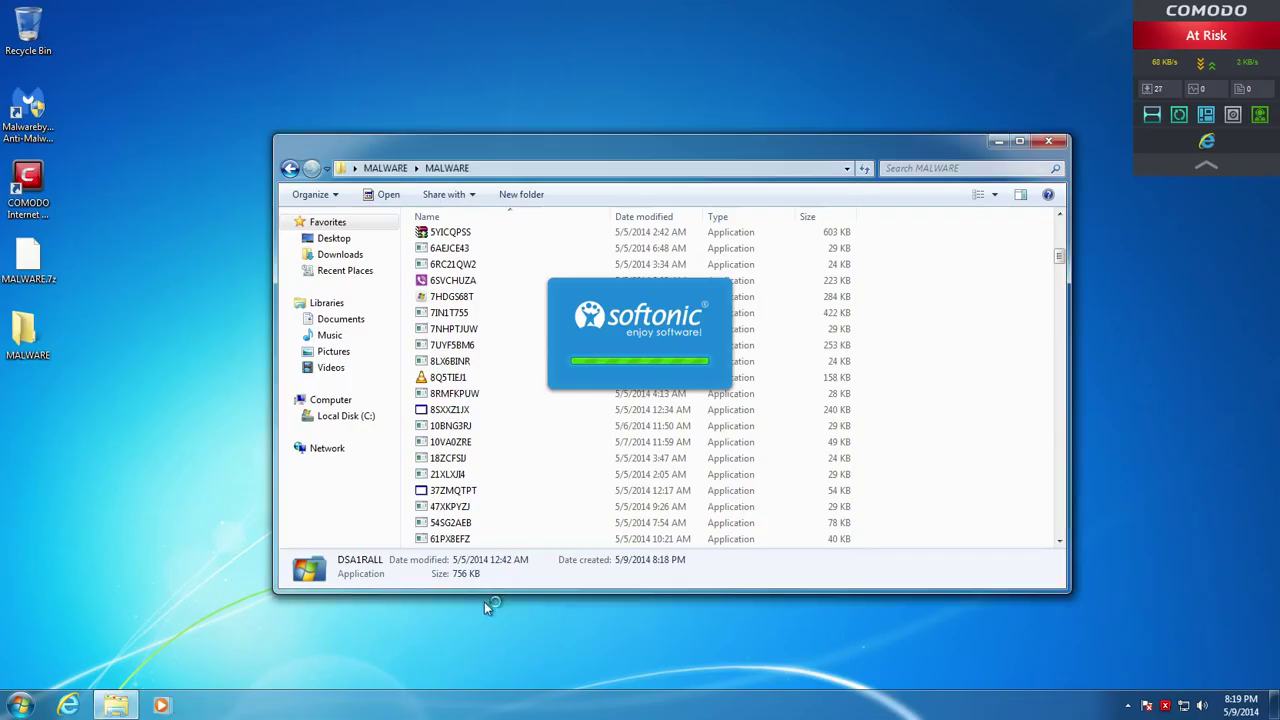
right_click(467, 491)
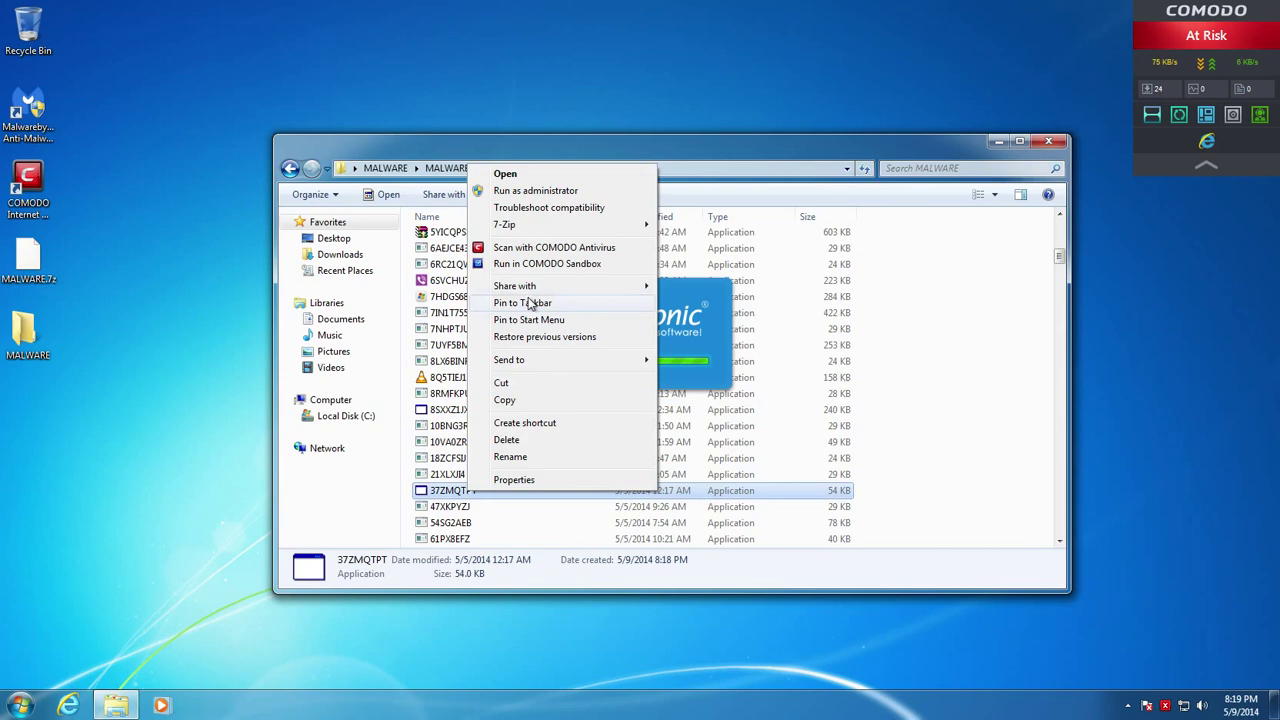
left_click(540, 264)
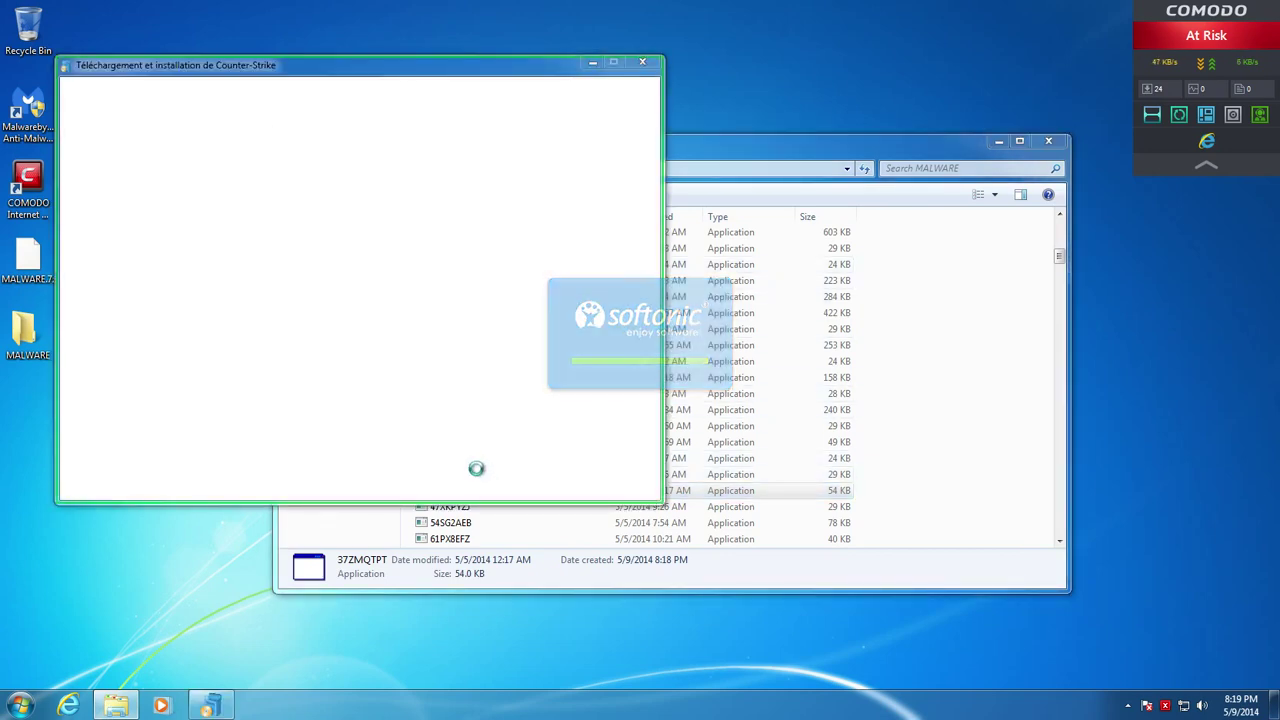
Close the Softonic Counter-Strike installer and confirm cancelling the download with Oui
left_click(781, 197)
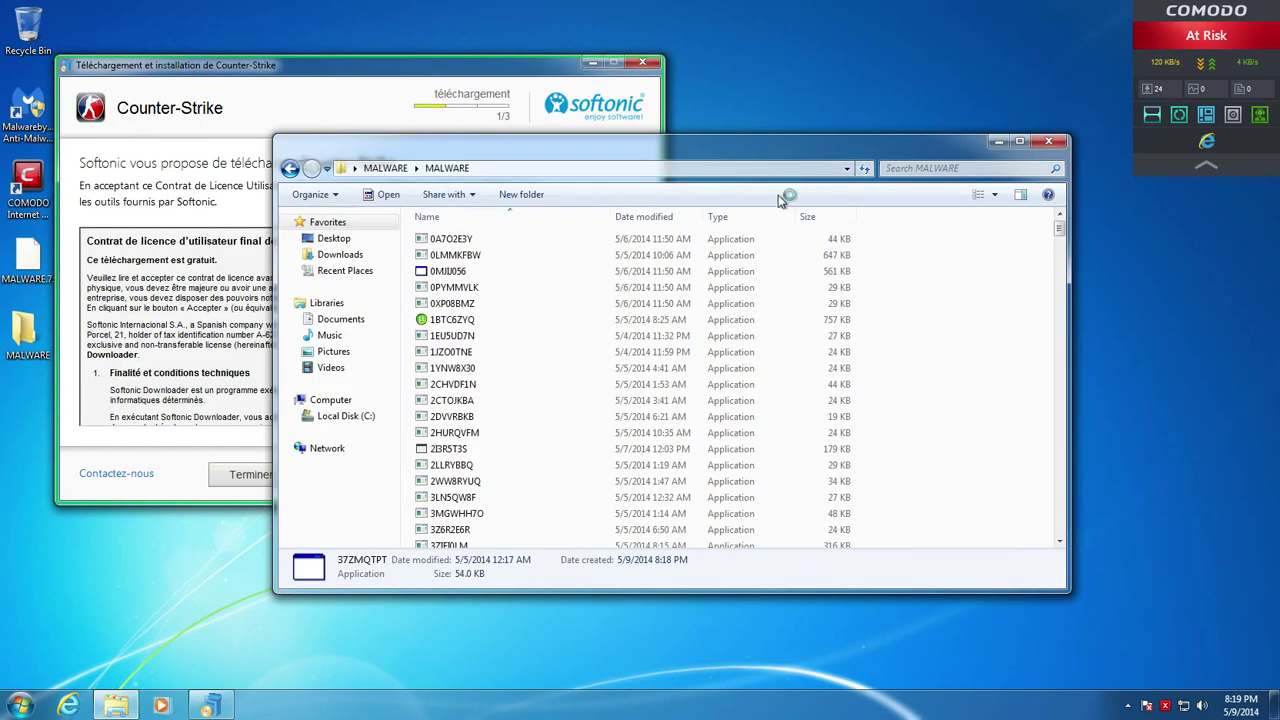
left_click(999, 142)
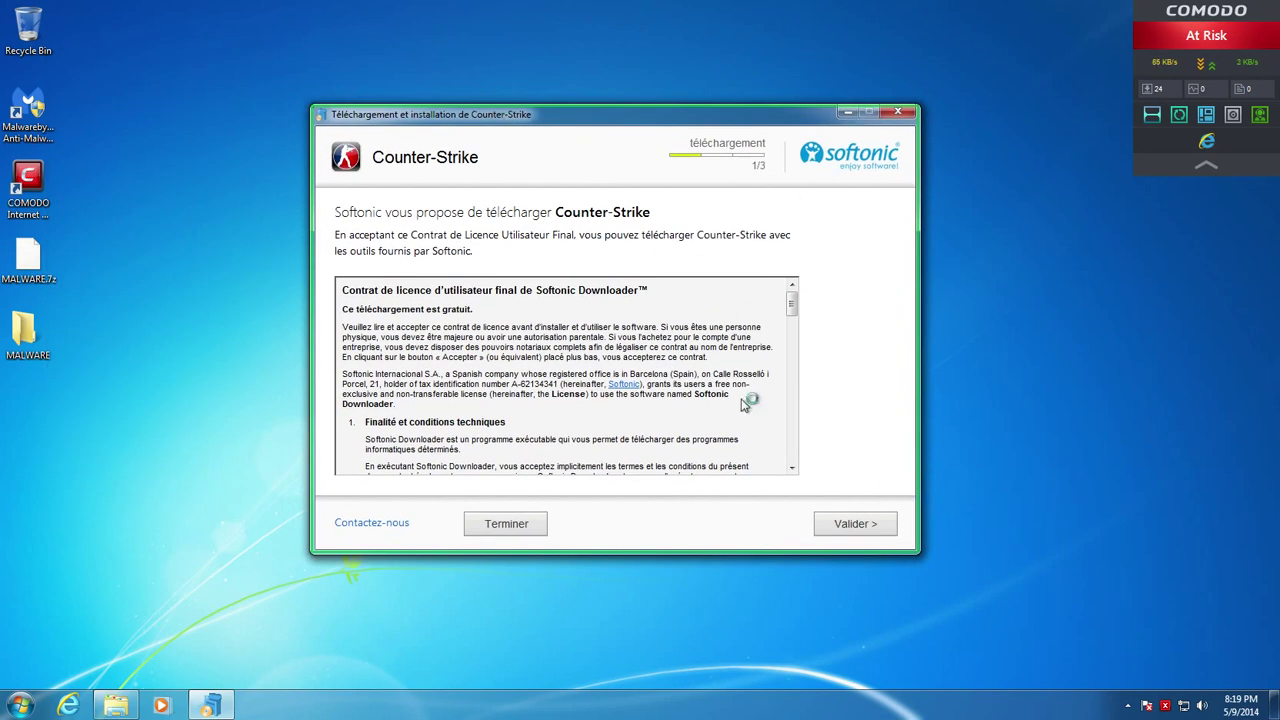
left_click(882, 114)
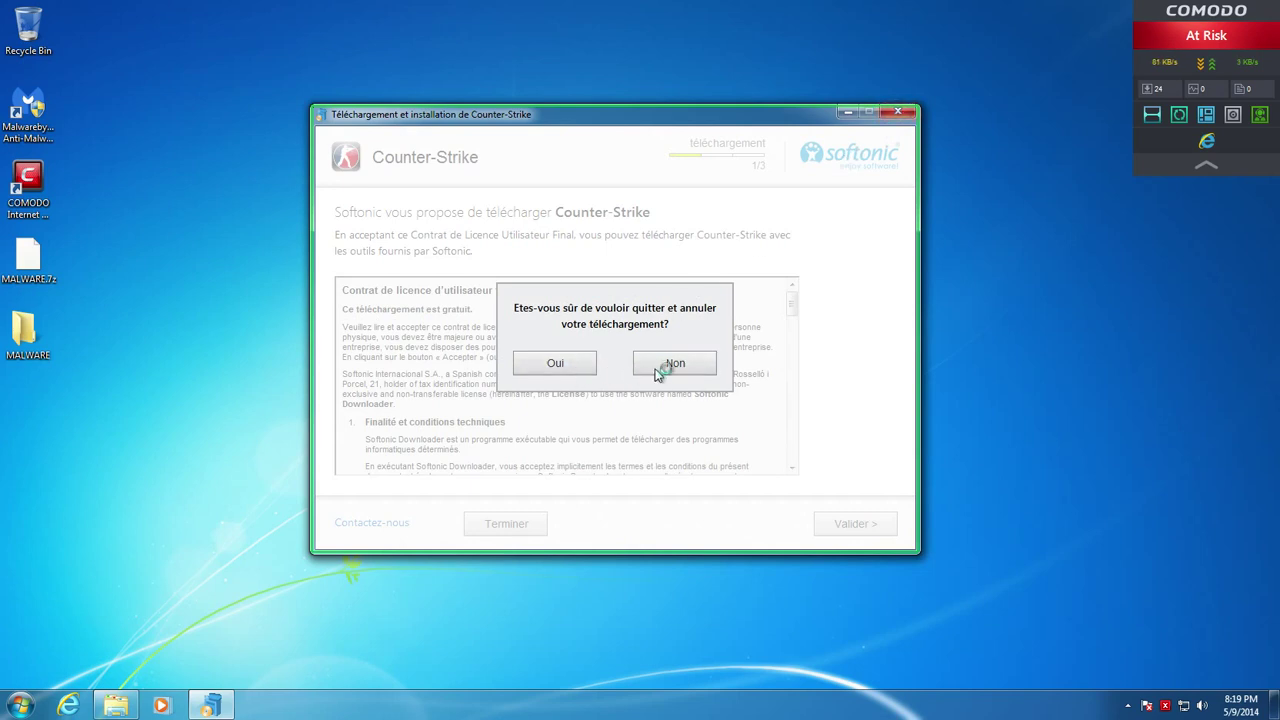
left_click(549, 366)
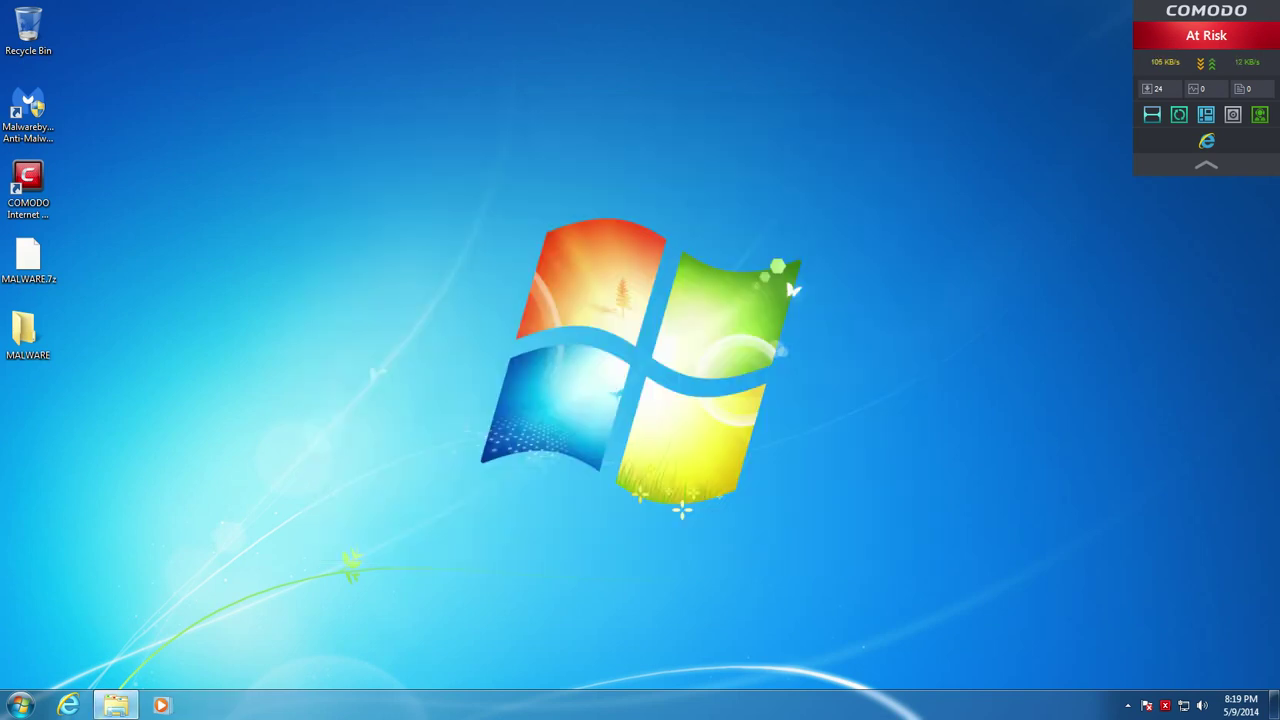
Back in the MALWARE folder, run 2I3R5T3S in the COMODO sandbox
left_click(115, 705)
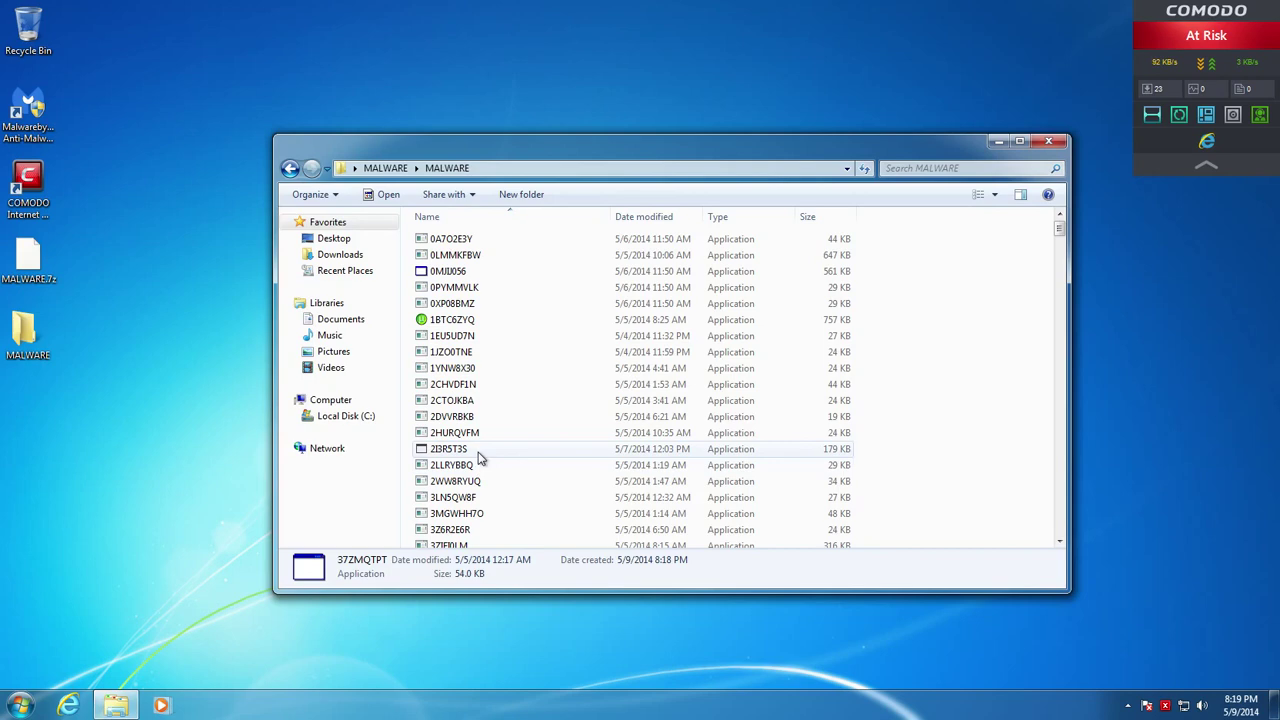
right_click(490, 455)
left_click(450, 449)
right_click(458, 450)
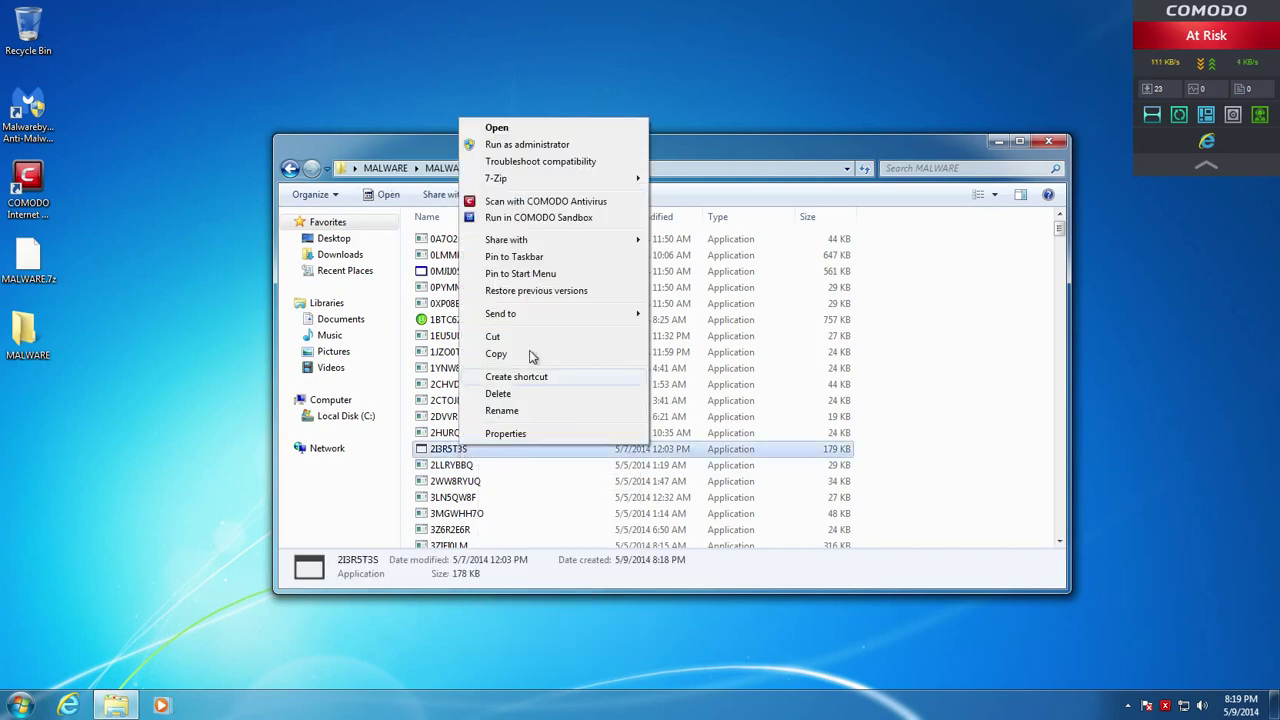
left_click(555, 218)
Start Windows Task Manager from the taskbar
scroll(554, 383, "down", 6)
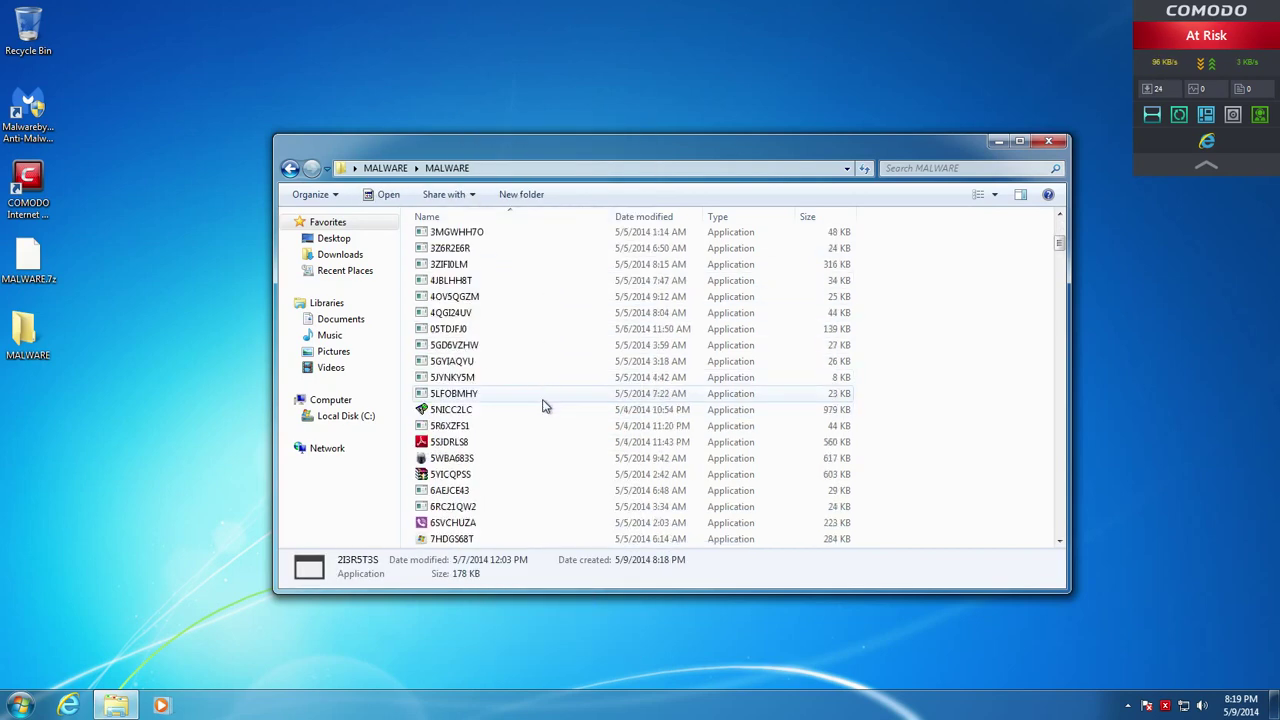
scroll(545, 405, "down", 5)
right_click(349, 712)
left_click(380, 662)
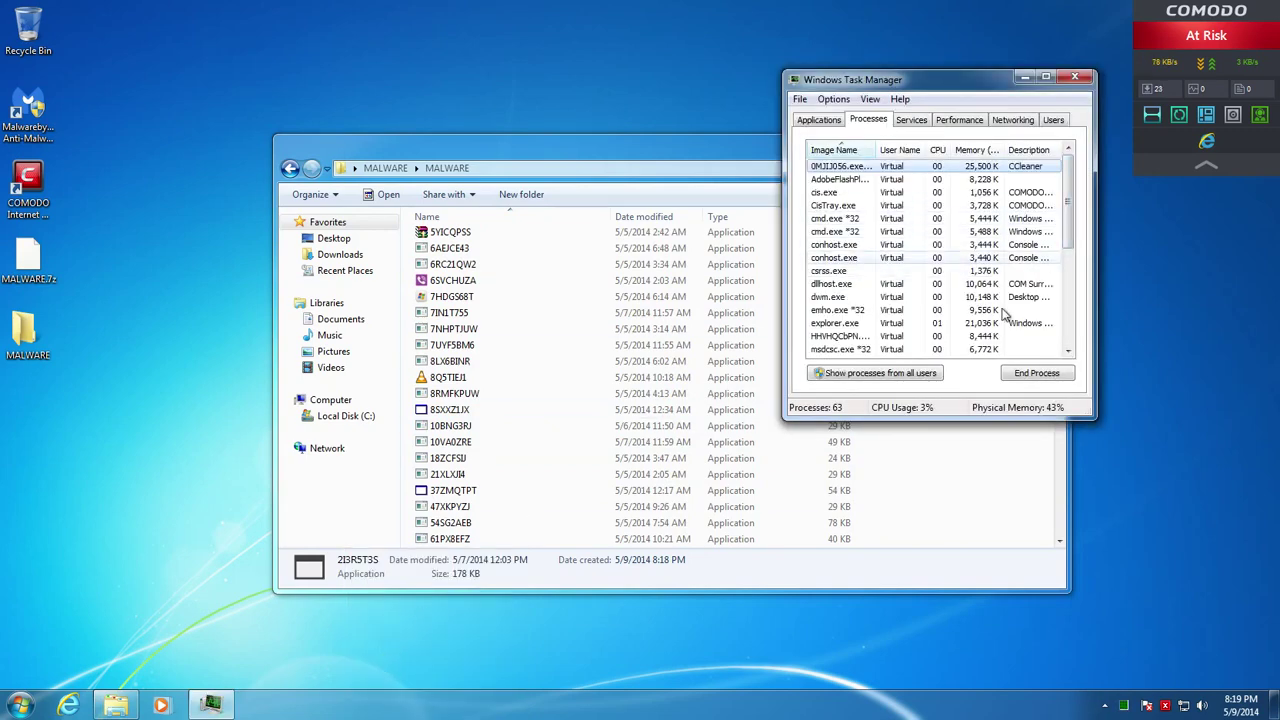
Show processes from all users, select the second Trojan.exe *32 entry, then return to the MALWARE folder
left_click(890, 374)
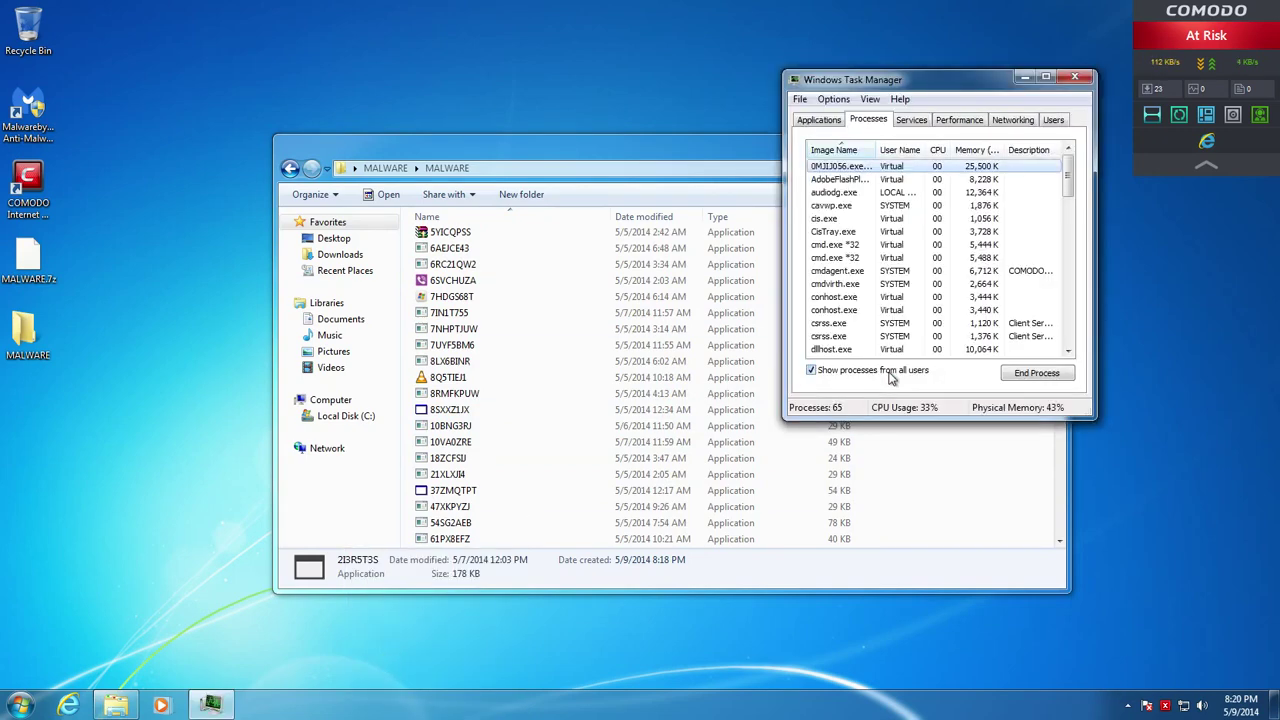
left_click_drag(1066, 182, 1063, 342)
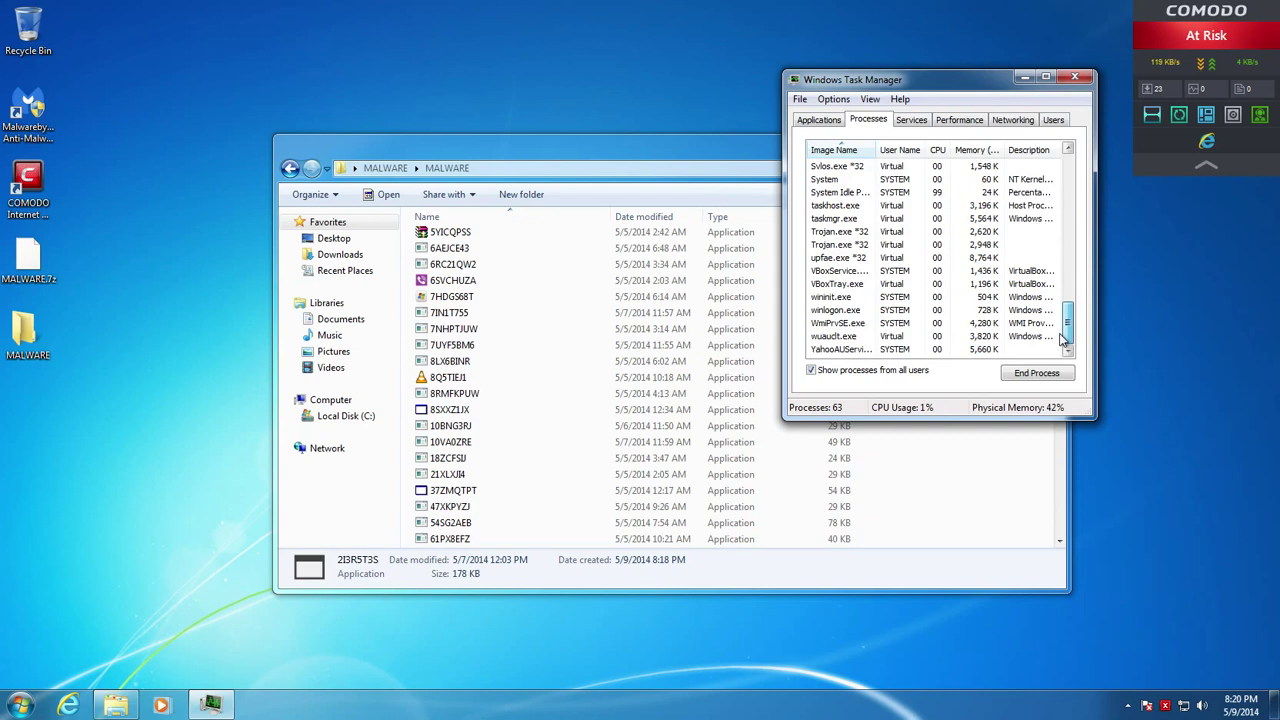
left_click(838, 244)
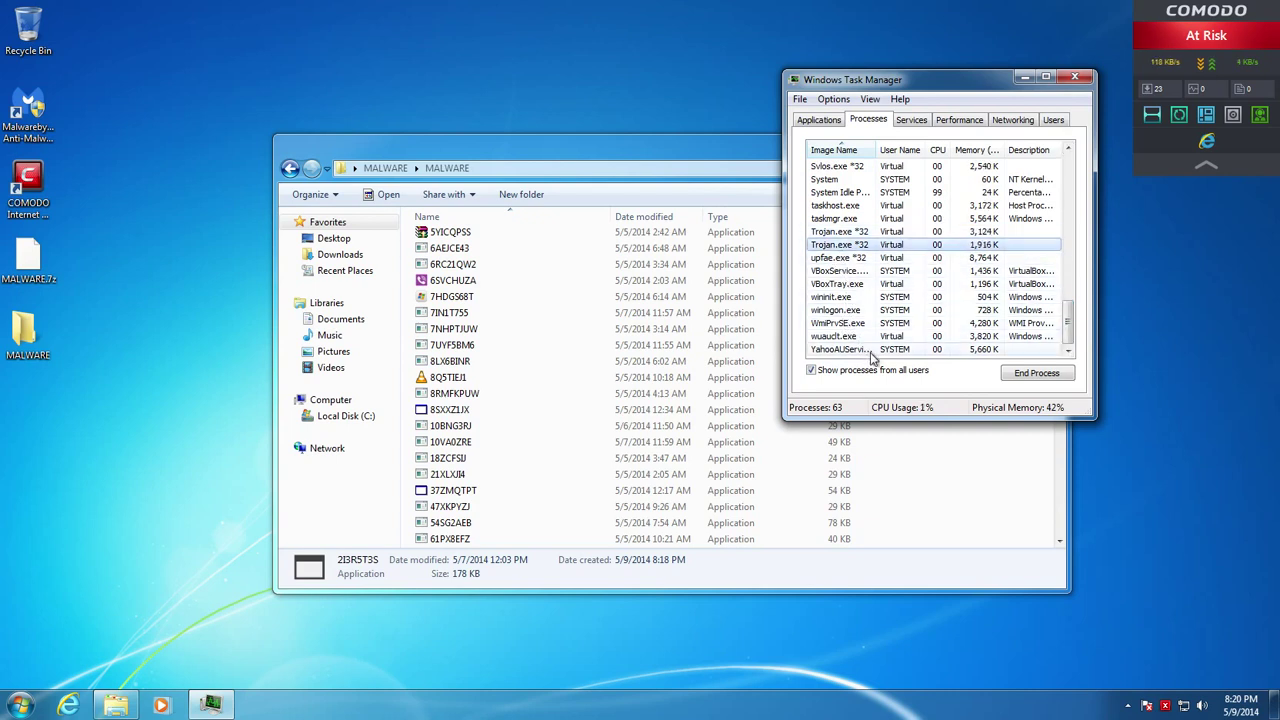
left_click(723, 145)
Run Account_Documents and FlashUpdater55688 in the COMODO sandbox
scroll(614, 380, "down", 6)
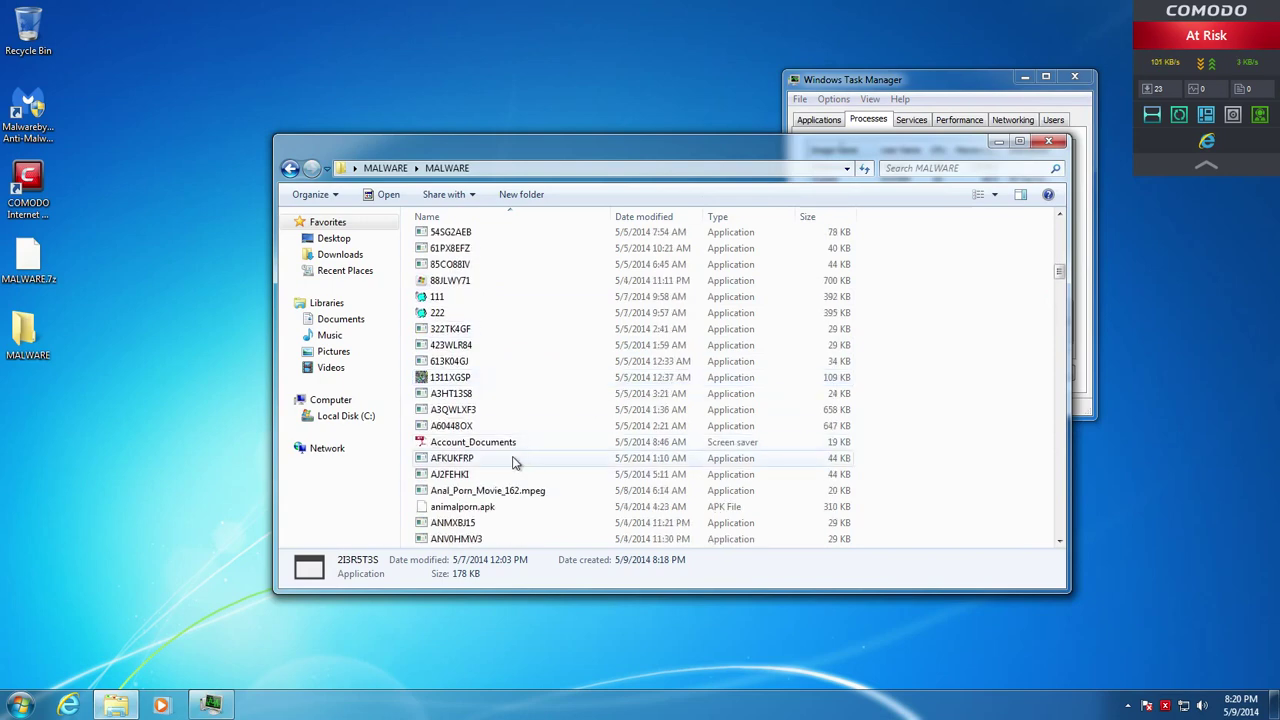
right_click(468, 444)
left_click(537, 256)
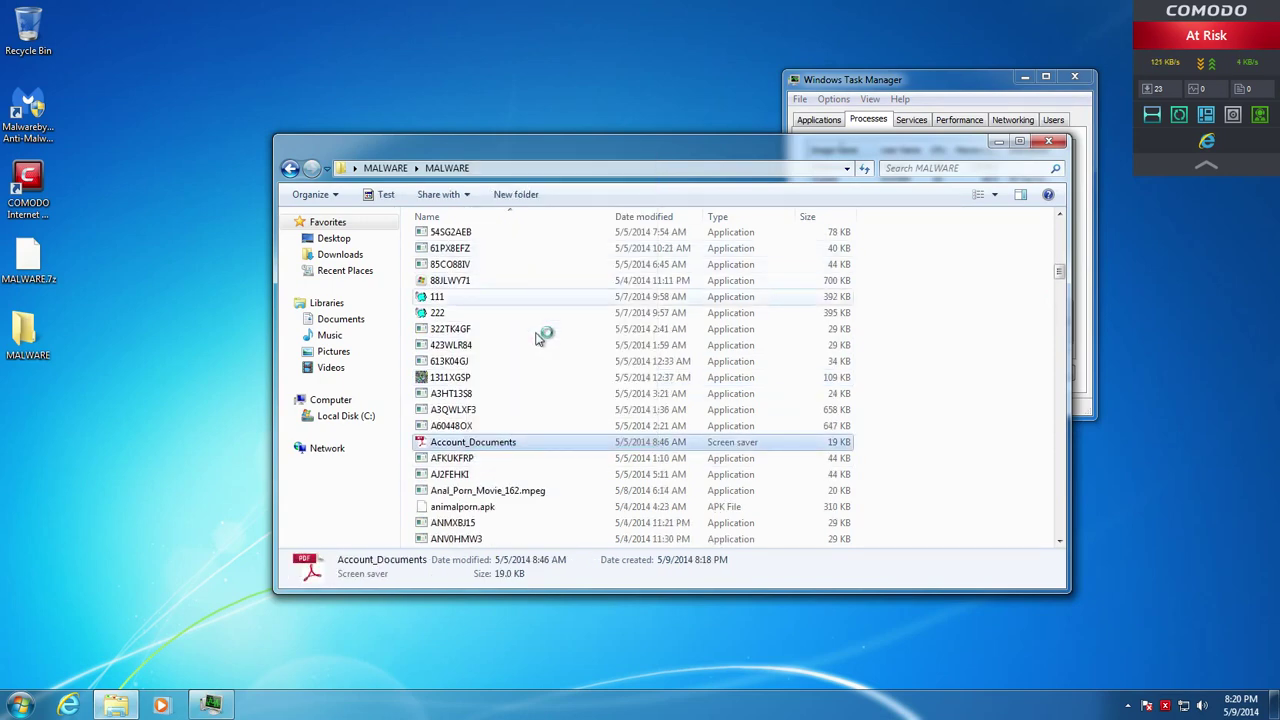
scroll(543, 400, "down", 5)
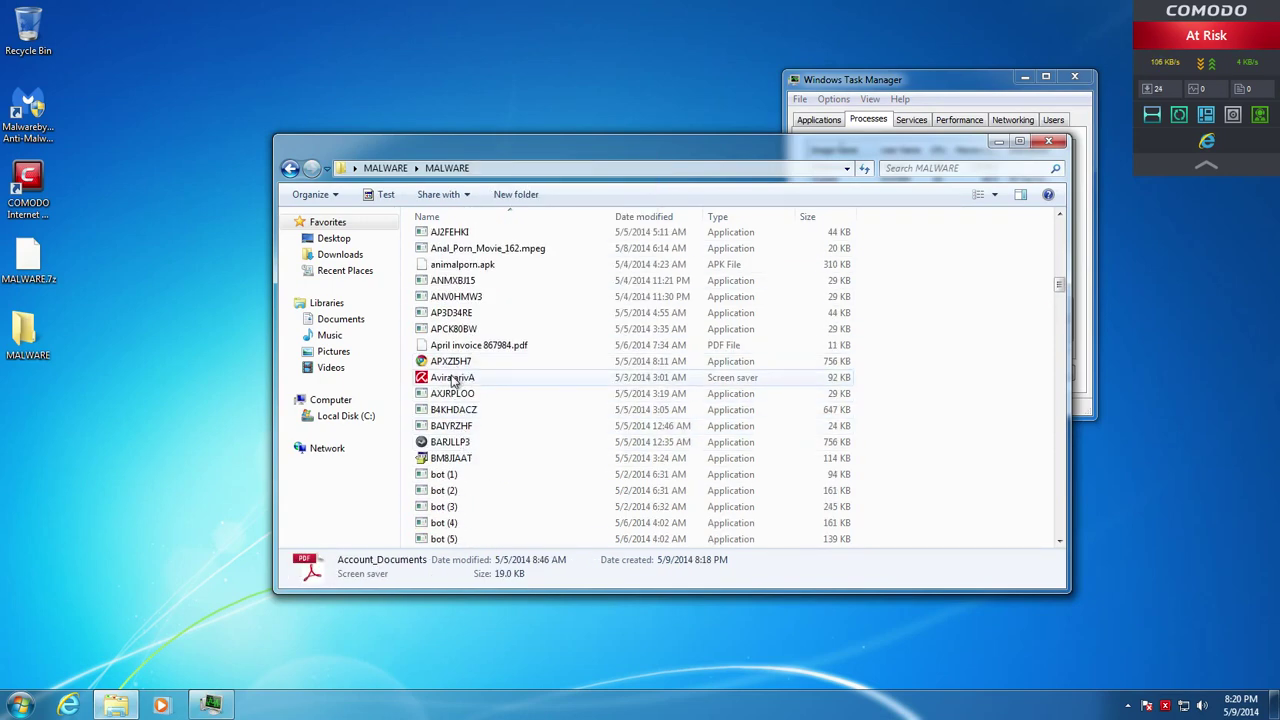
scroll(455, 370, "down", 10)
scroll(450, 428, "down", 10)
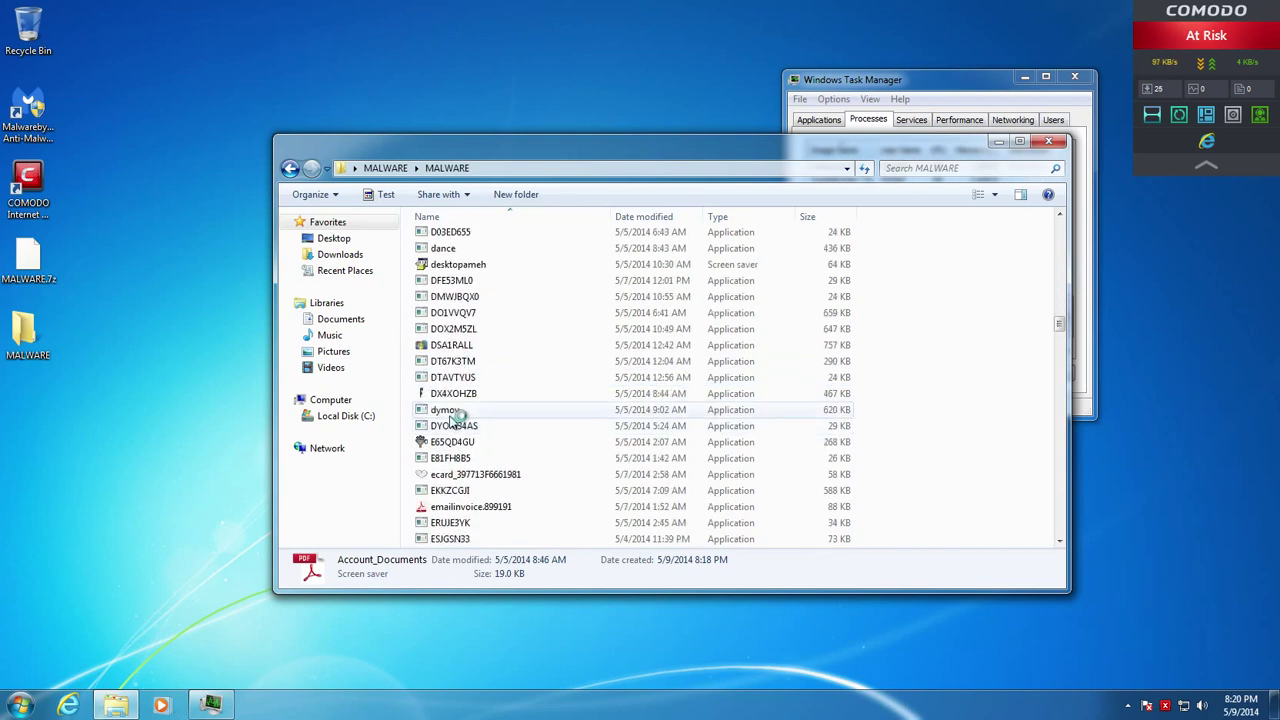
right_click(462, 396)
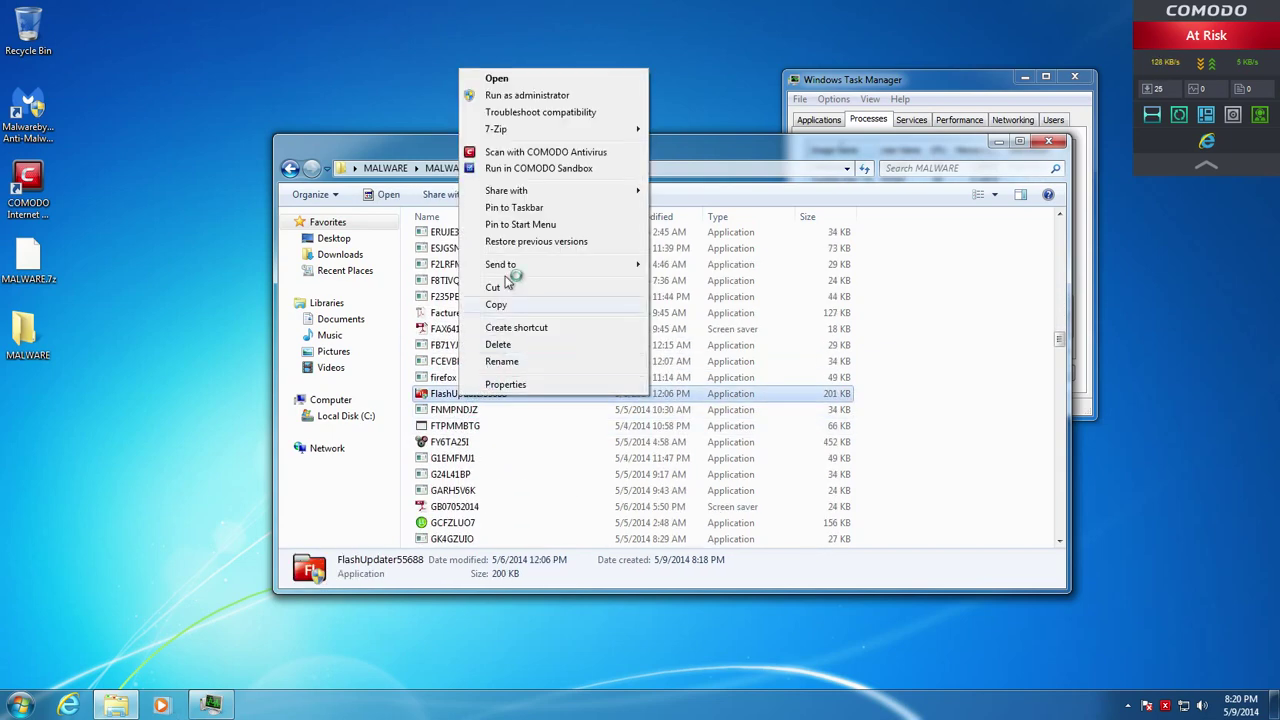
left_click(540, 172)
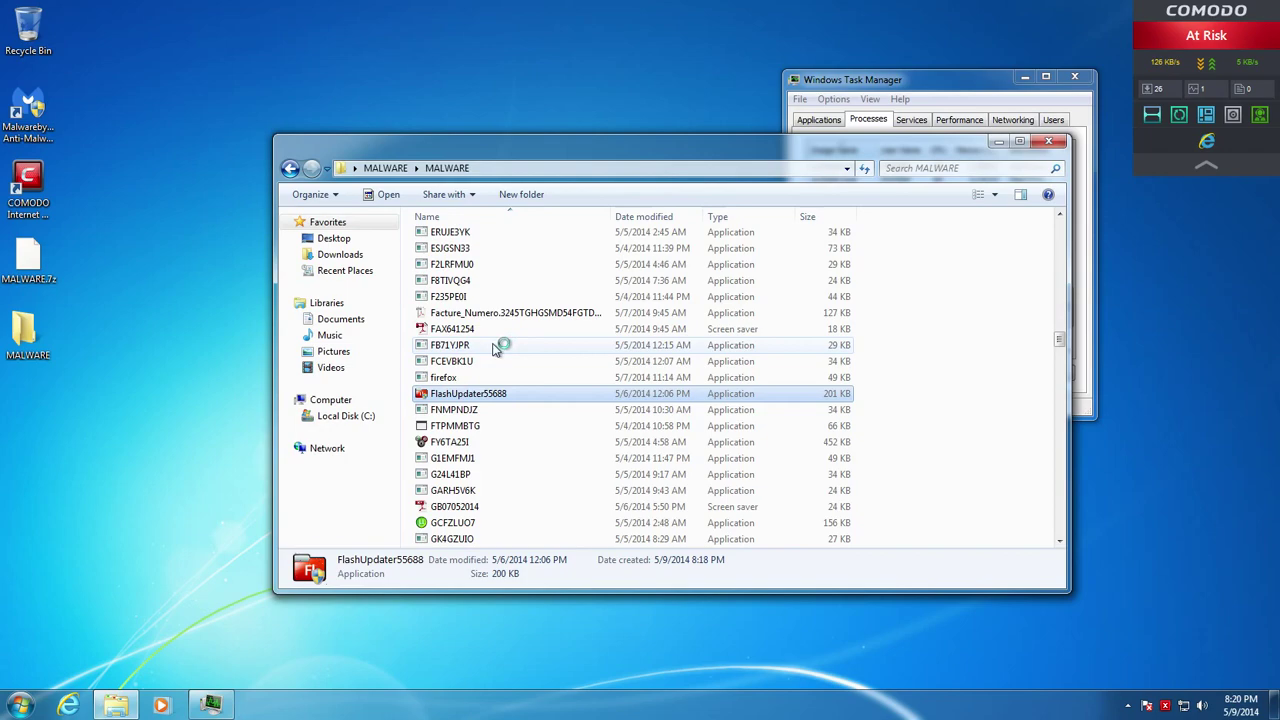
Run Google-Chrome and Kaspersky in the COMODO sandbox
scroll(470, 420, "down", 3)
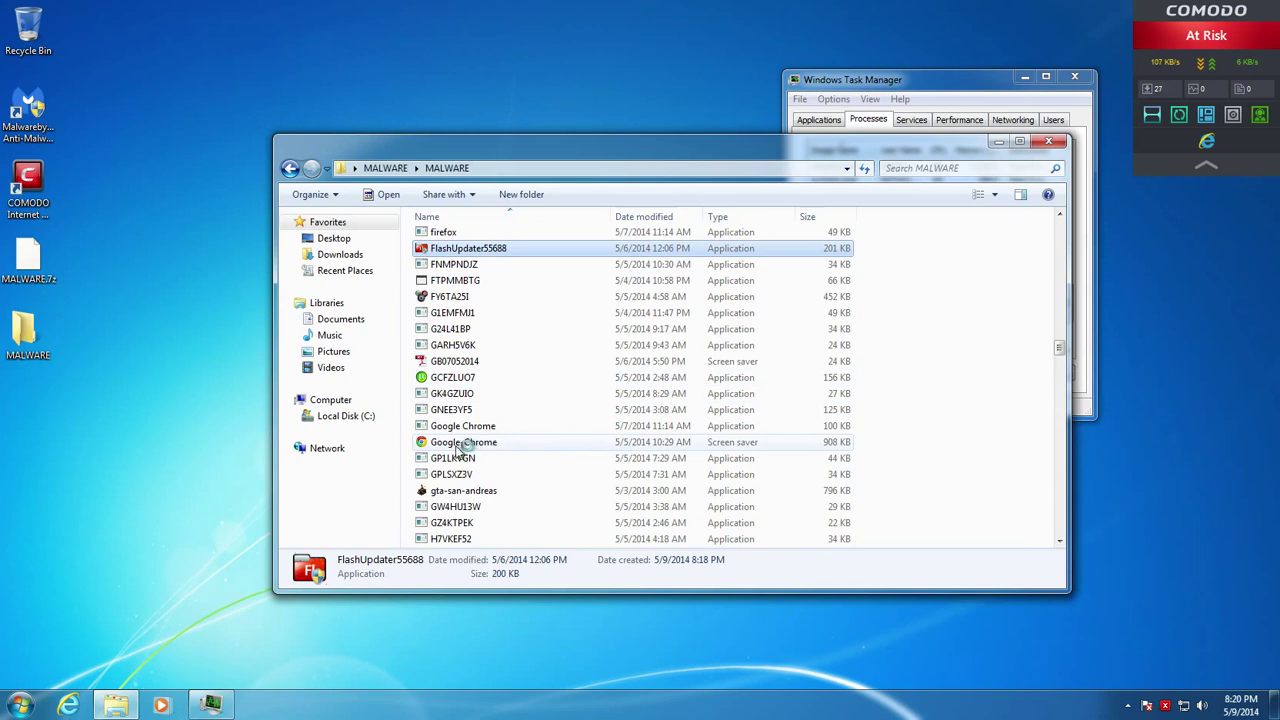
right_click(455, 445)
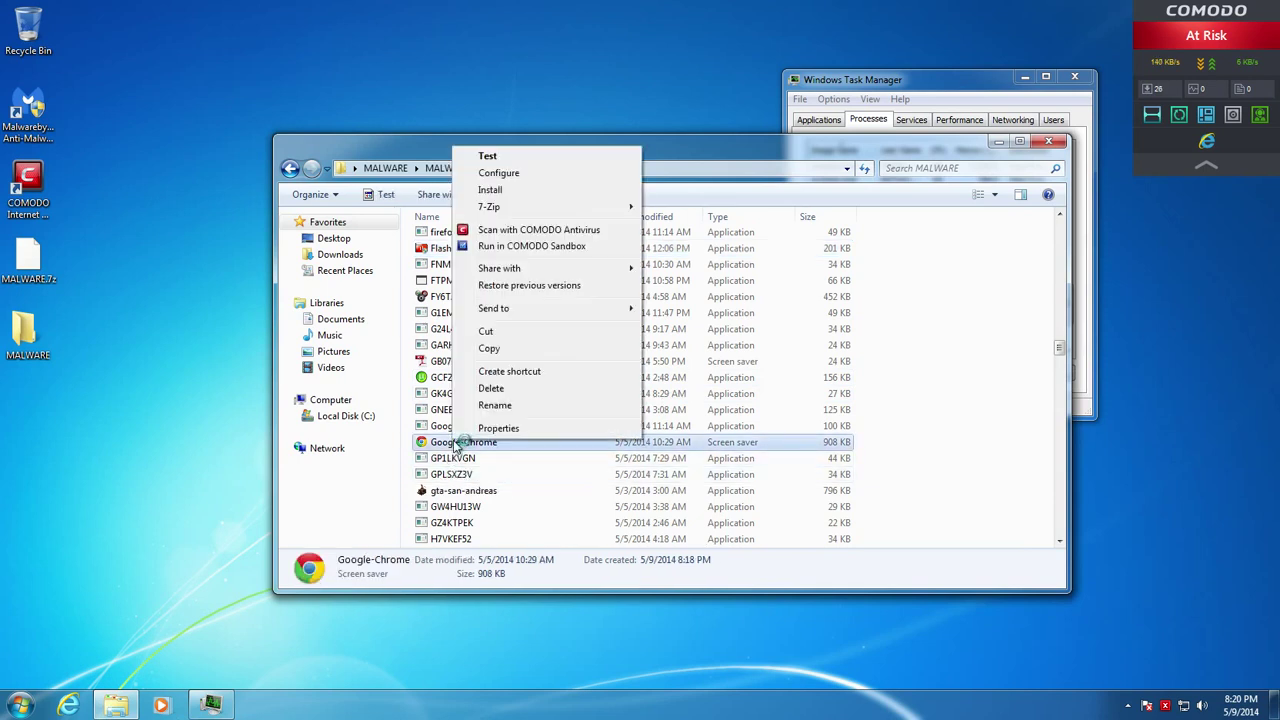
left_click(516, 247)
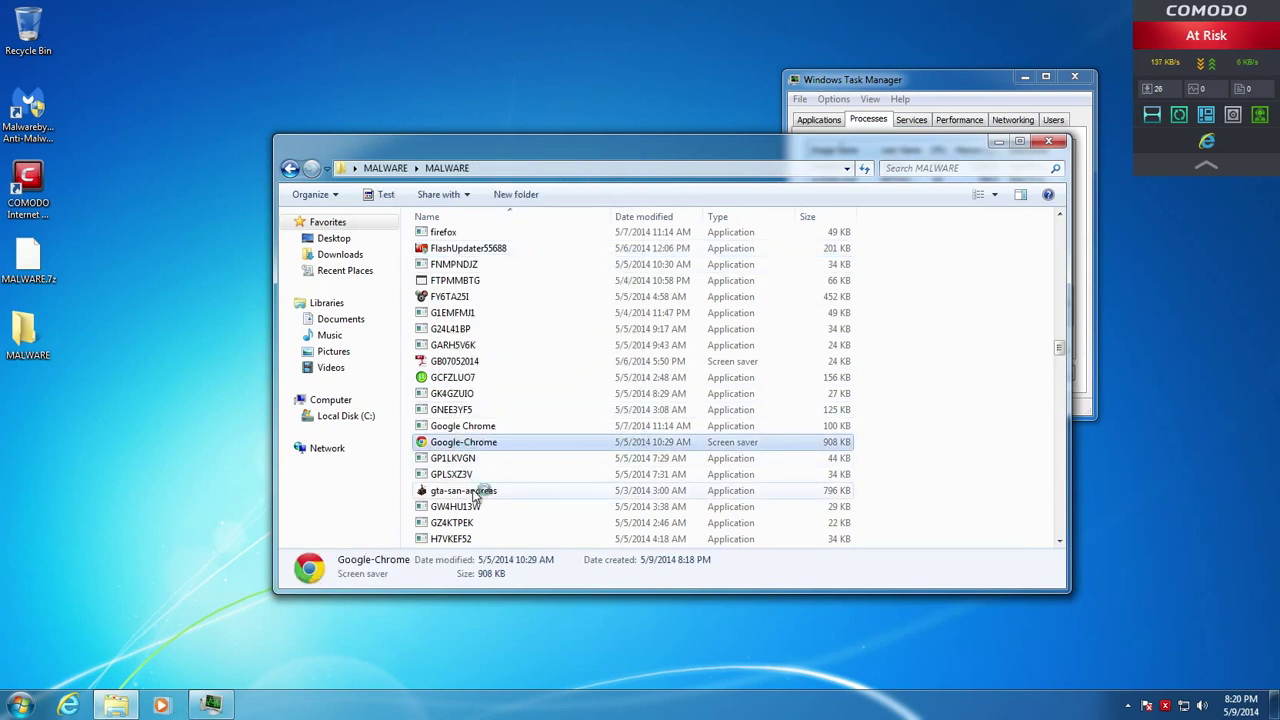
scroll(477, 492, "down", 6)
scroll(475, 495, "down", 4)
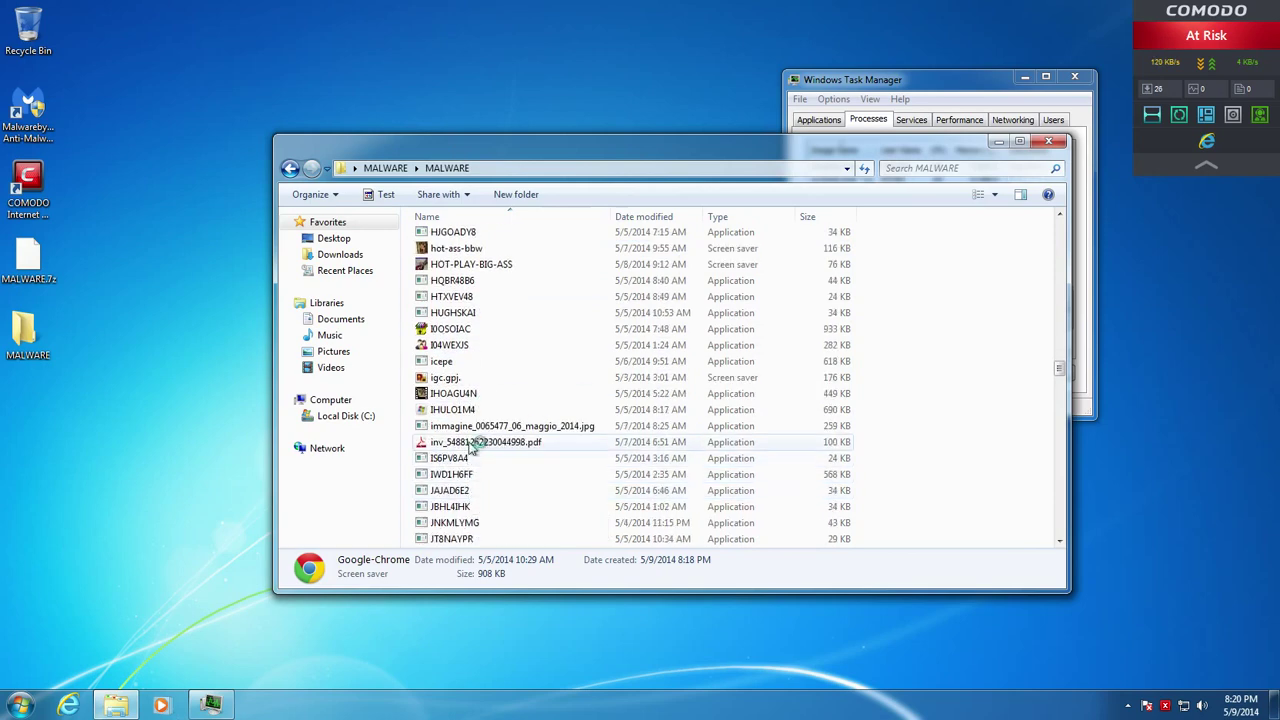
scroll(477, 444, "down", 3)
scroll(474, 446, "up", 4)
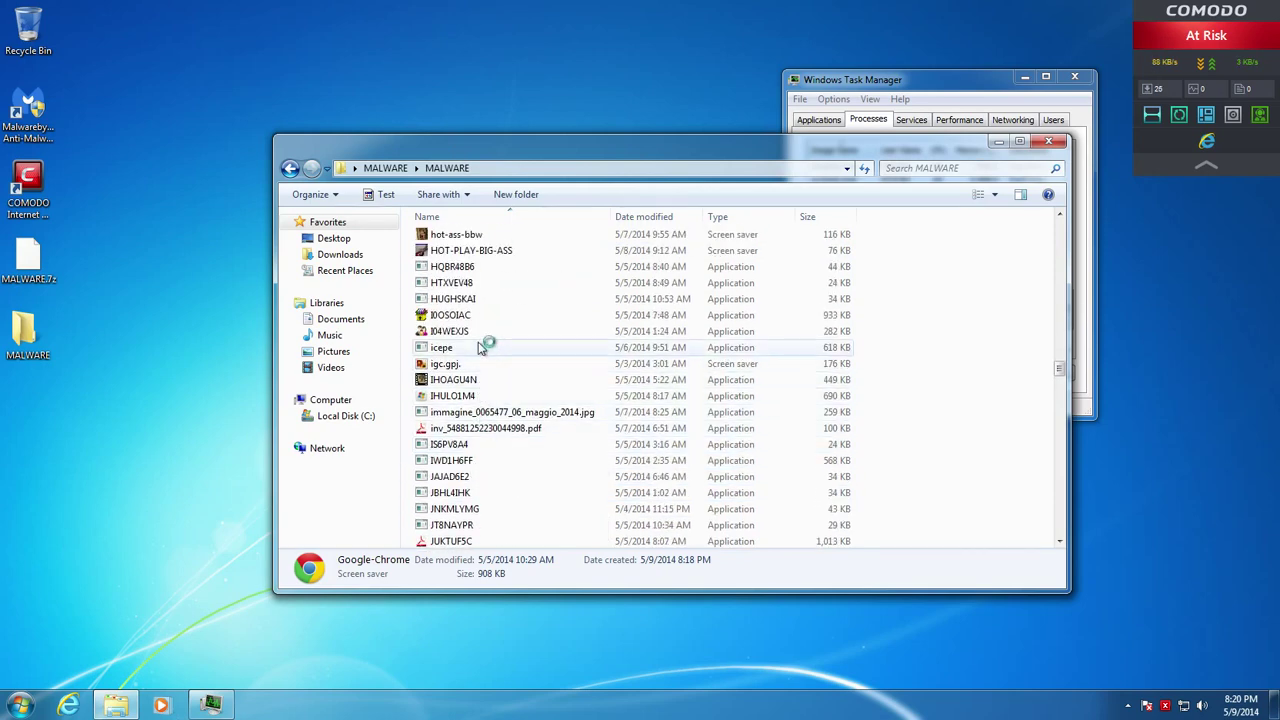
scroll(480, 345, "down", 6)
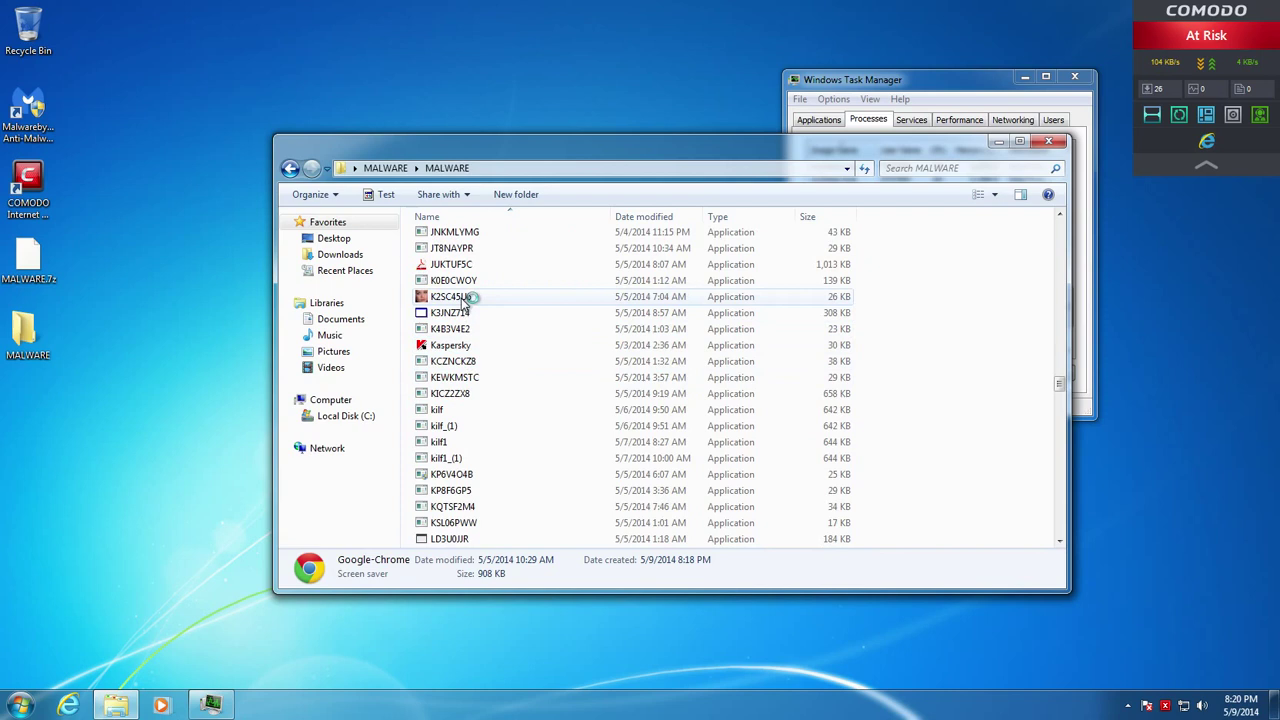
right_click(447, 346)
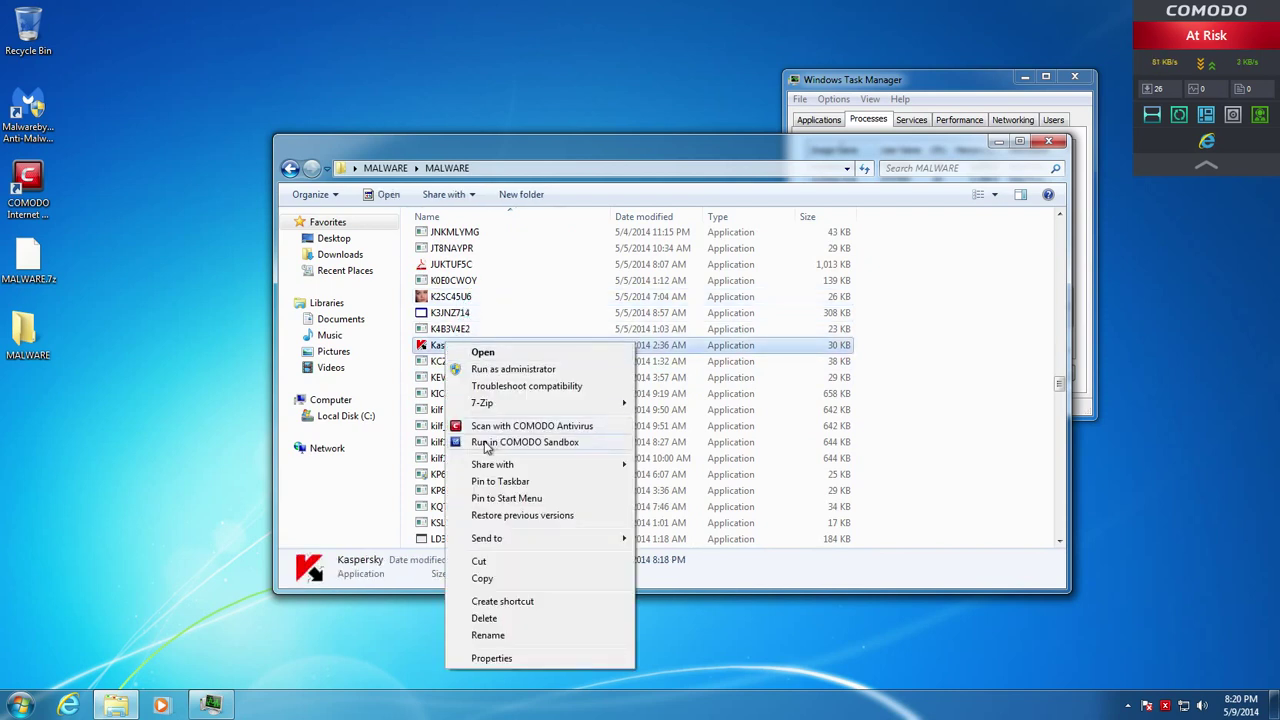
left_click(485, 443)
Run LEXLZGIL and LKWULT5O in the COMODO sandbox
scroll(480, 455, "down", 3)
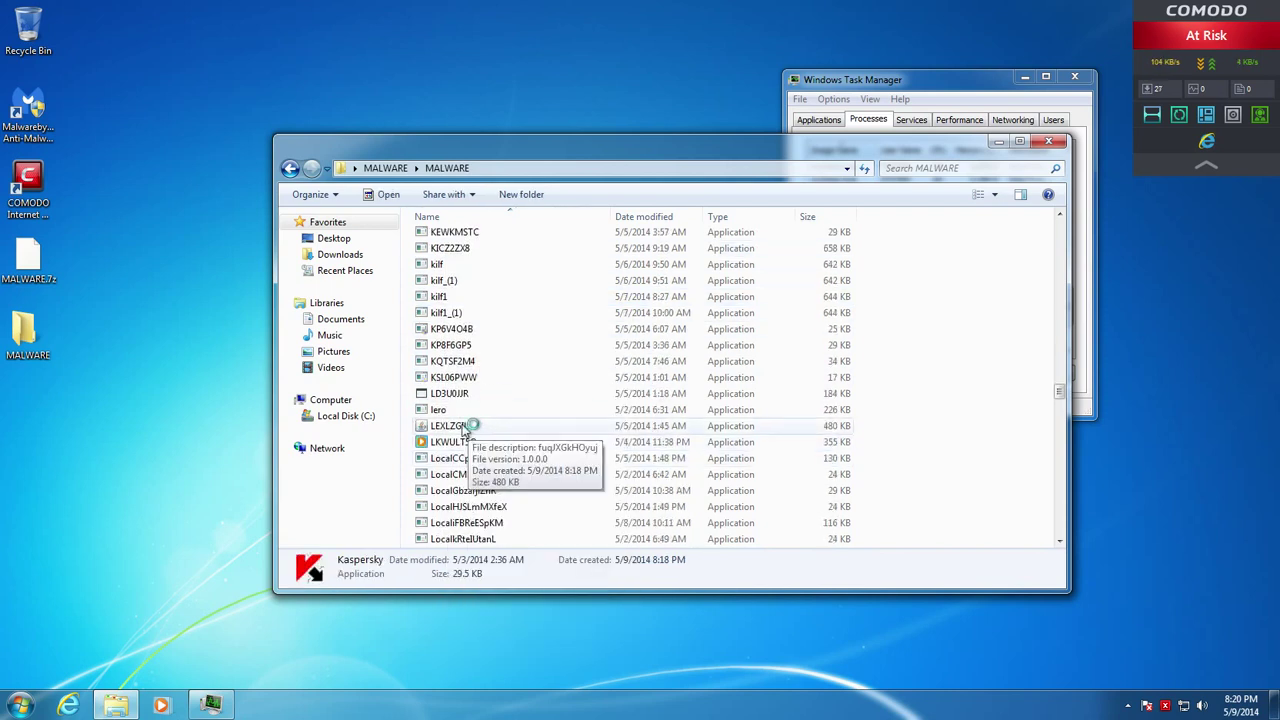
right_click(463, 424)
left_click(521, 196)
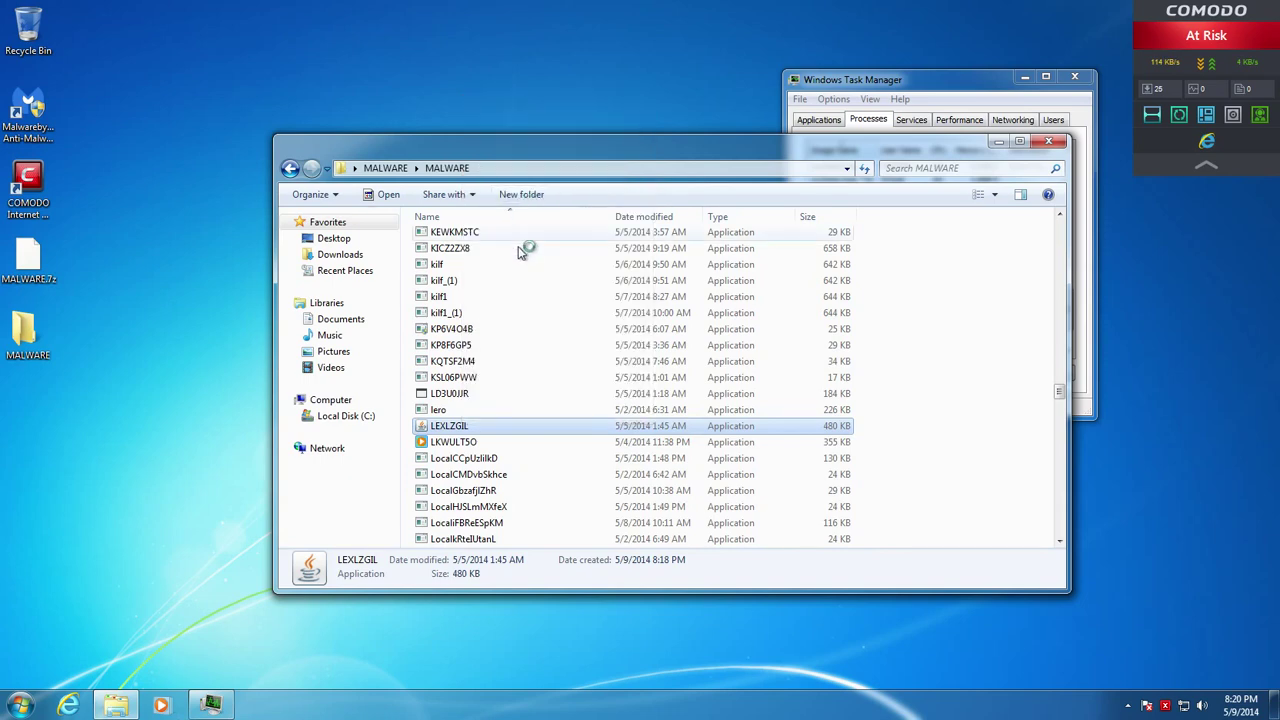
right_click(447, 441)
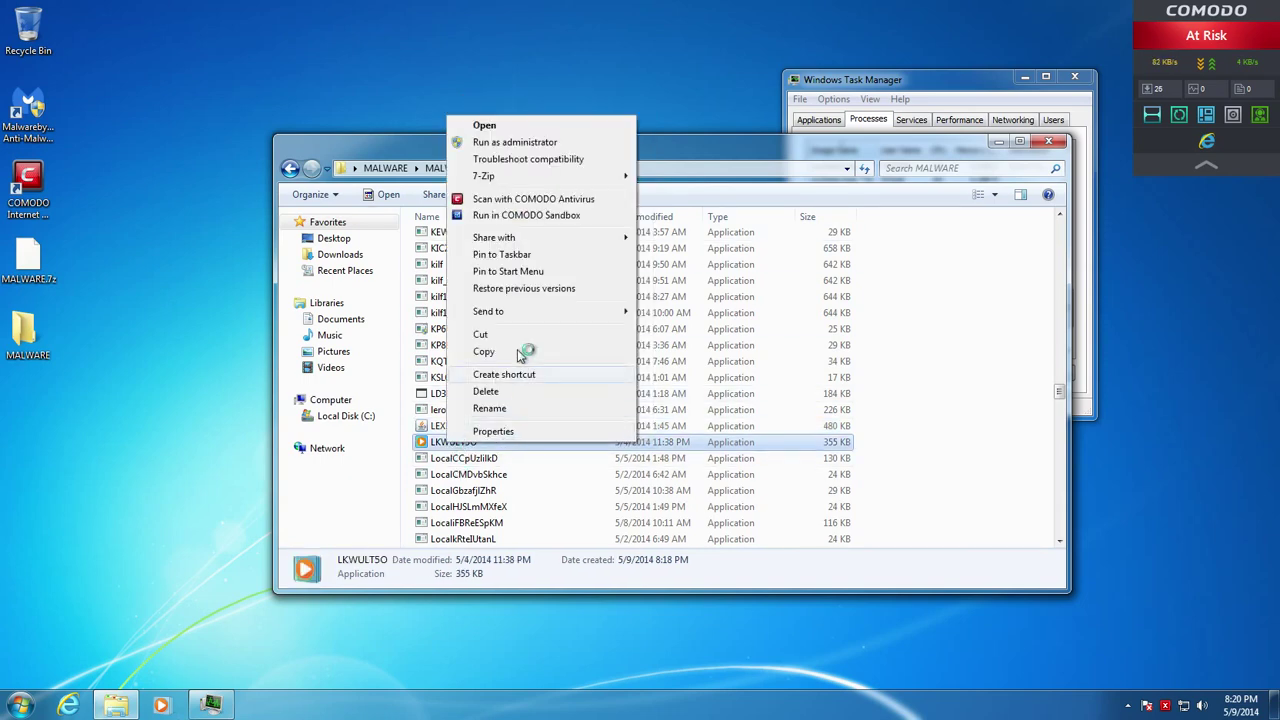
left_click(493, 217)
Refresh the MALWARE folder listing and bring up the actions for 0XP08BMZ
scroll(500, 357, "up", 10)
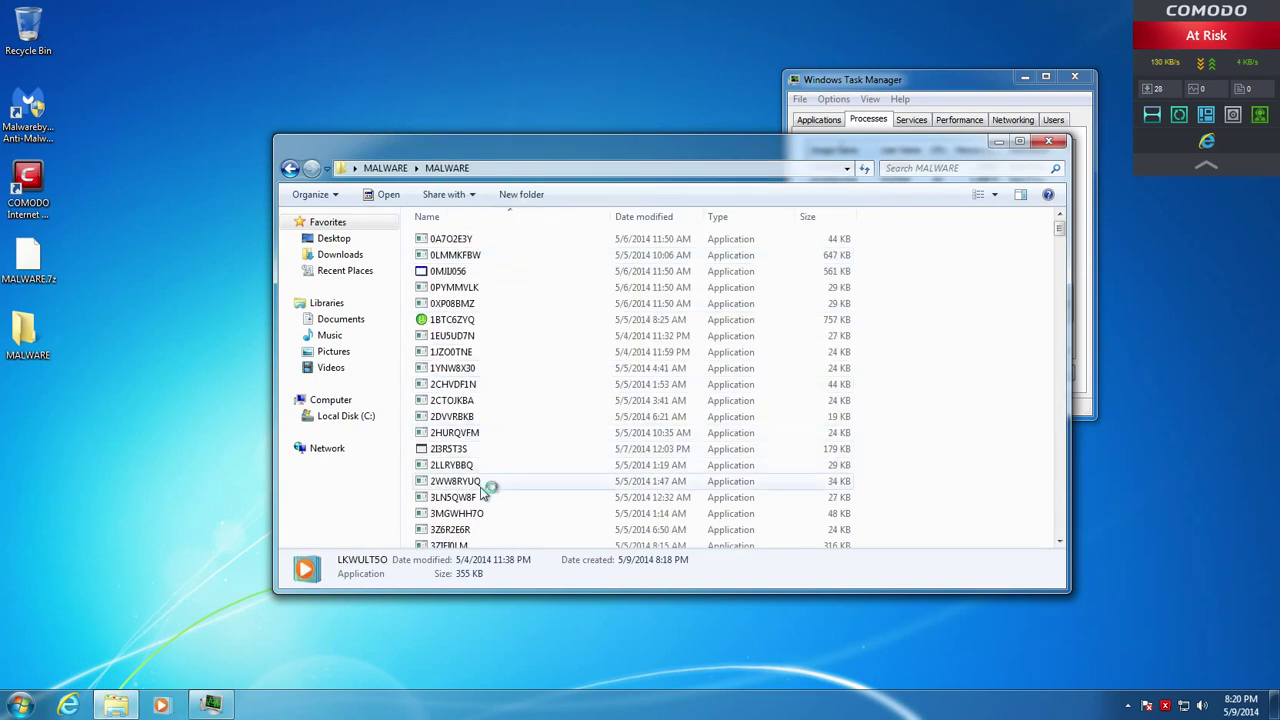
scroll(500, 495, "down", 3)
scroll(478, 502, "down", 15)
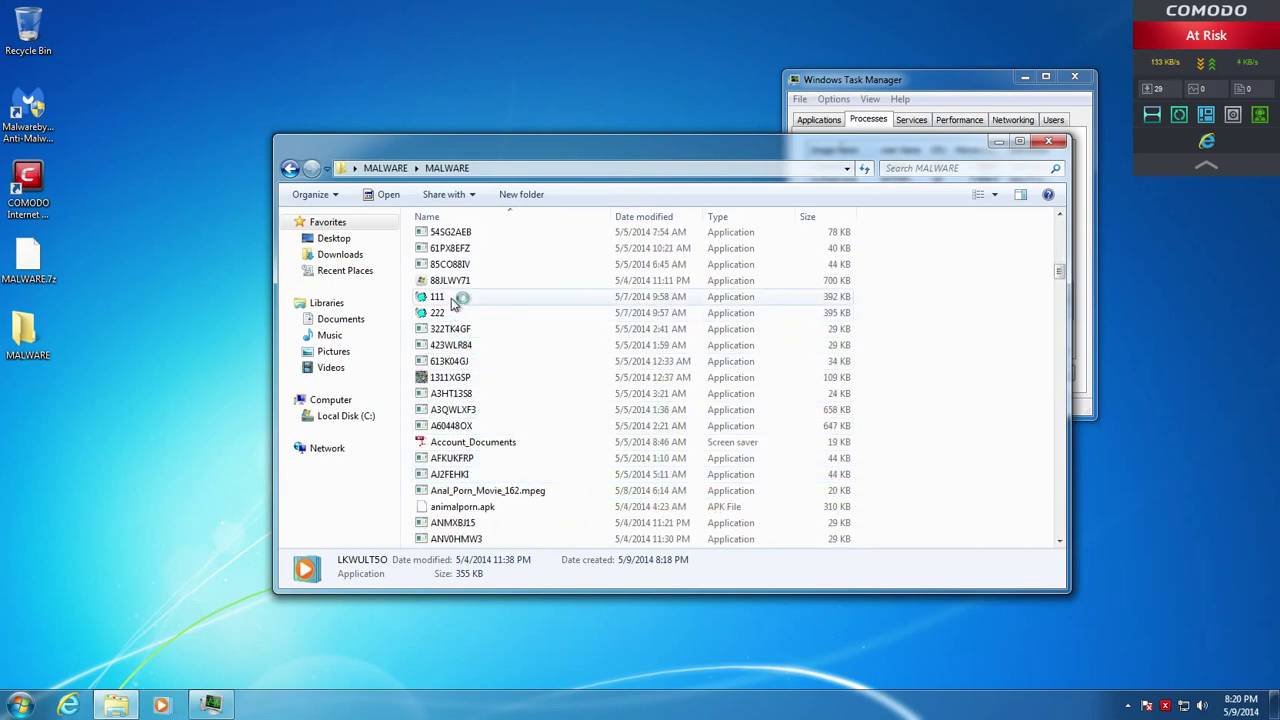
right_click(458, 296)
left_click(447, 305)
right_click(437, 304)
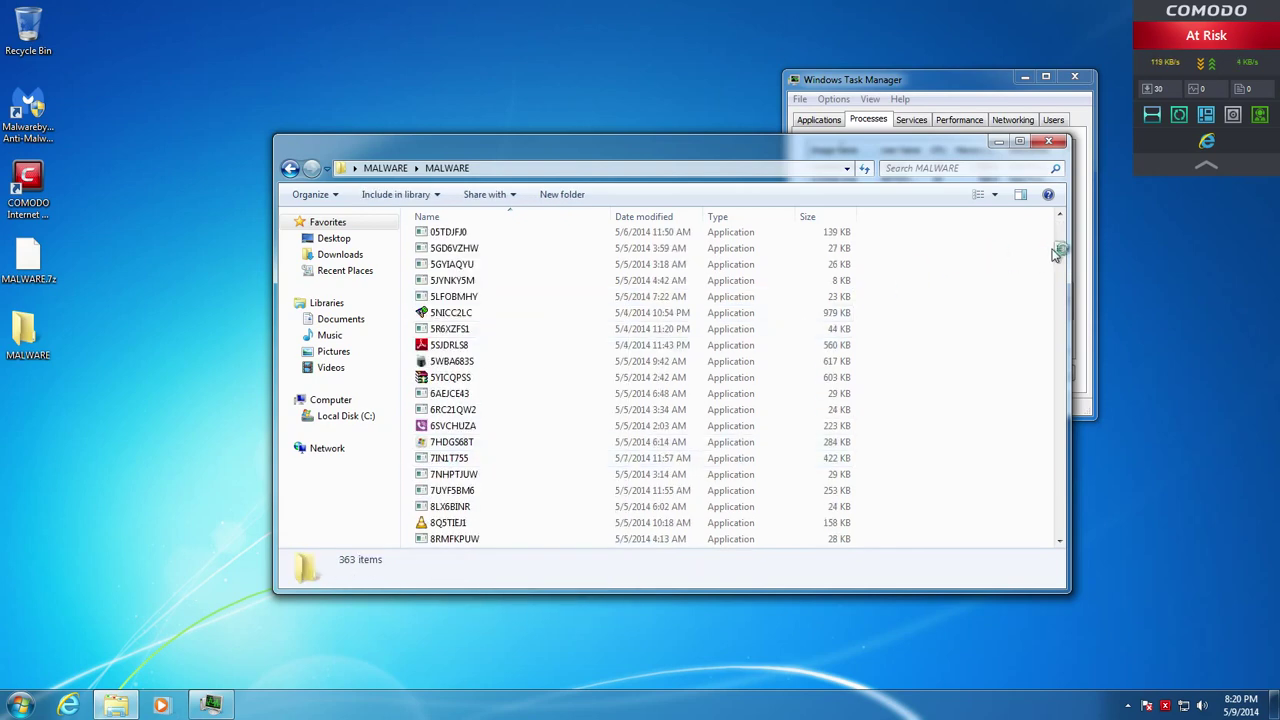
Scroll to the N entries and sandbox-run N0RXLSCC, MQ7WAG3C and N7KI3FNZ in turn
left_click_drag(1057, 254, 1077, 386)
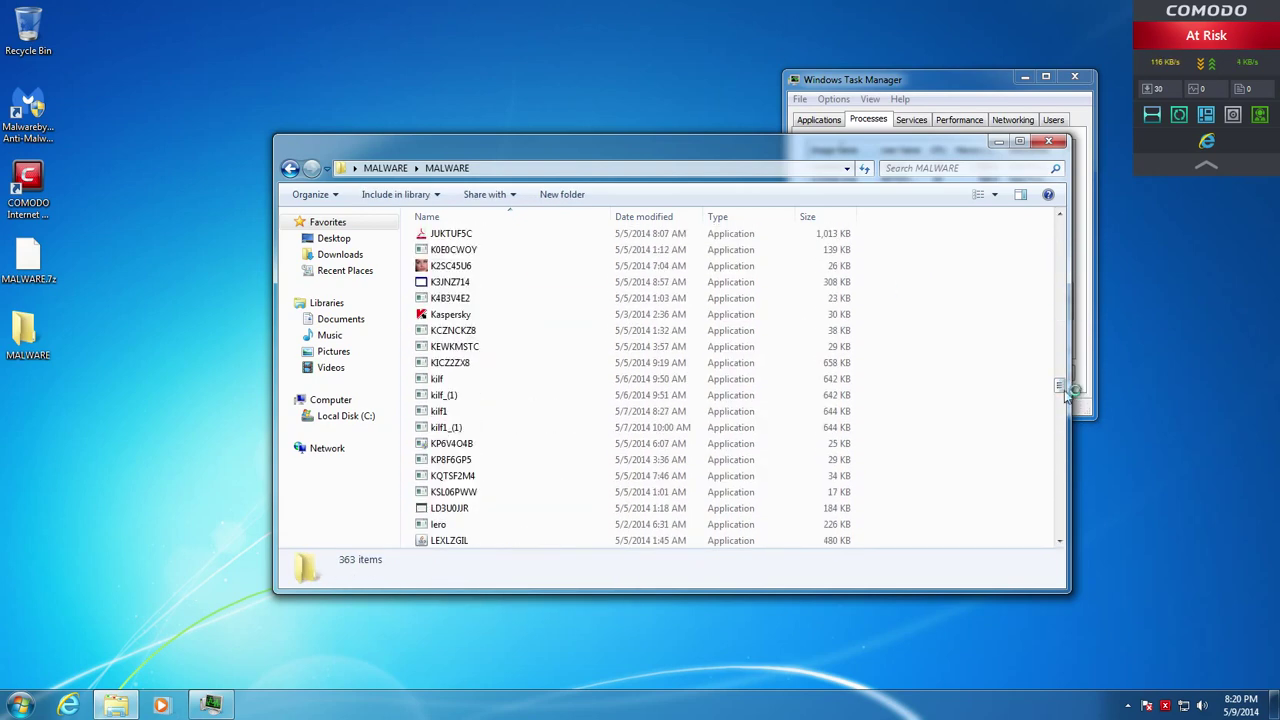
scroll(943, 443, "down", 12)
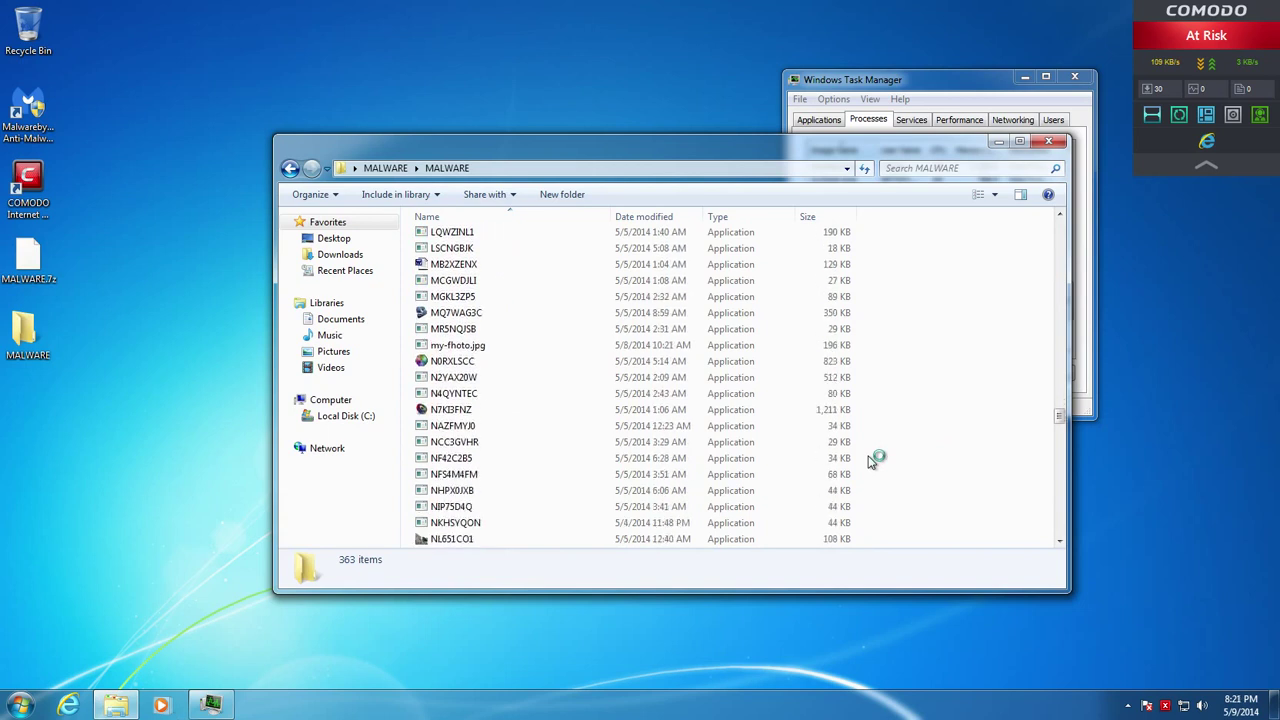
right_click(428, 361)
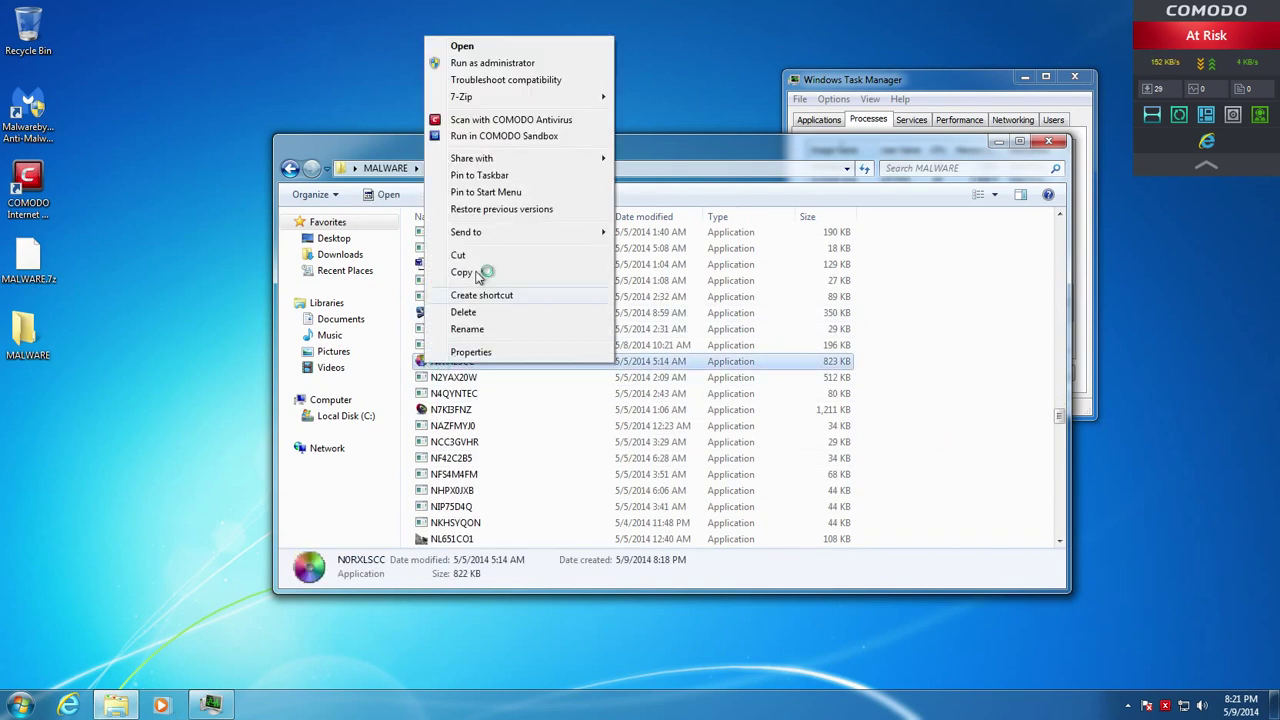
left_click(482, 135)
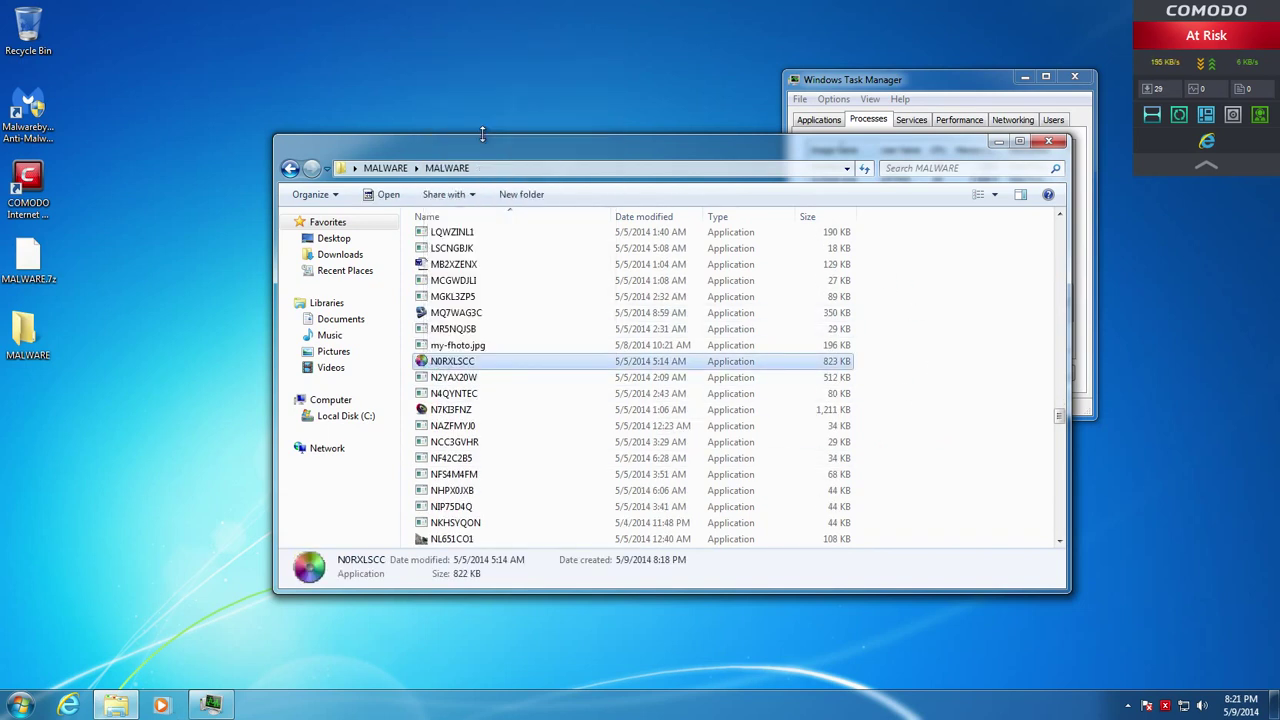
right_click(445, 313)
left_click(471, 420)
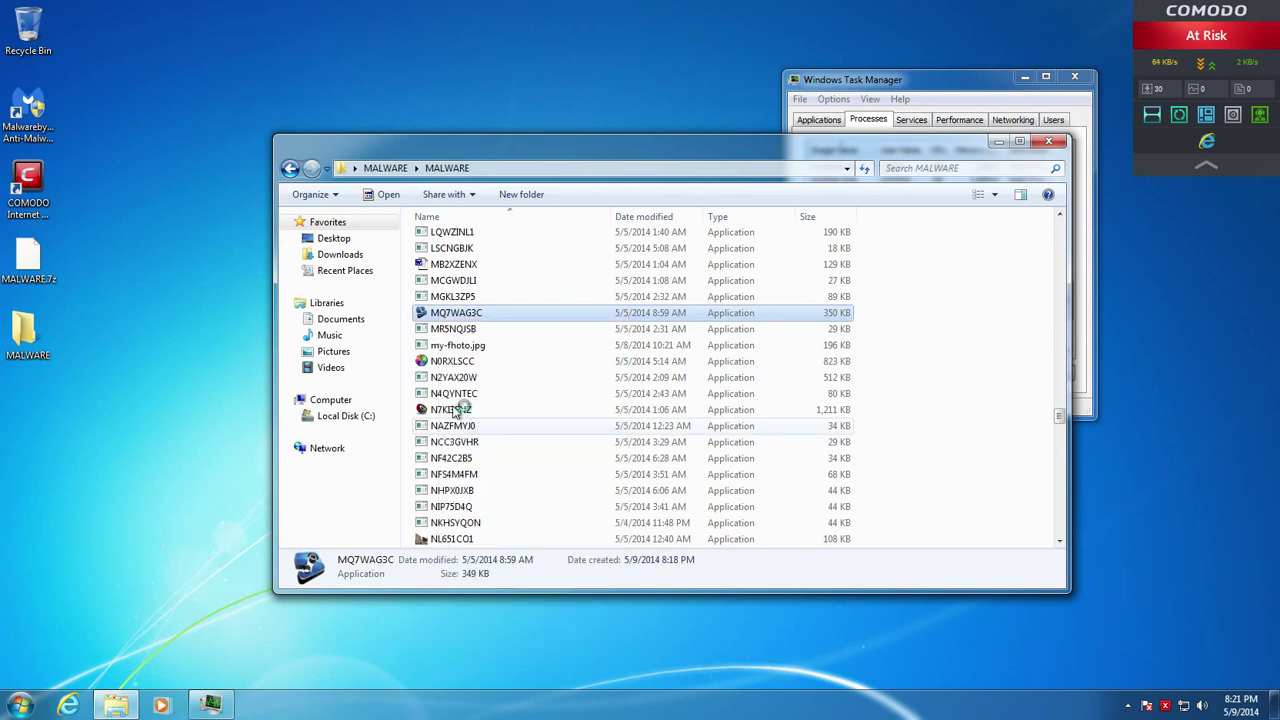
right_click(442, 410)
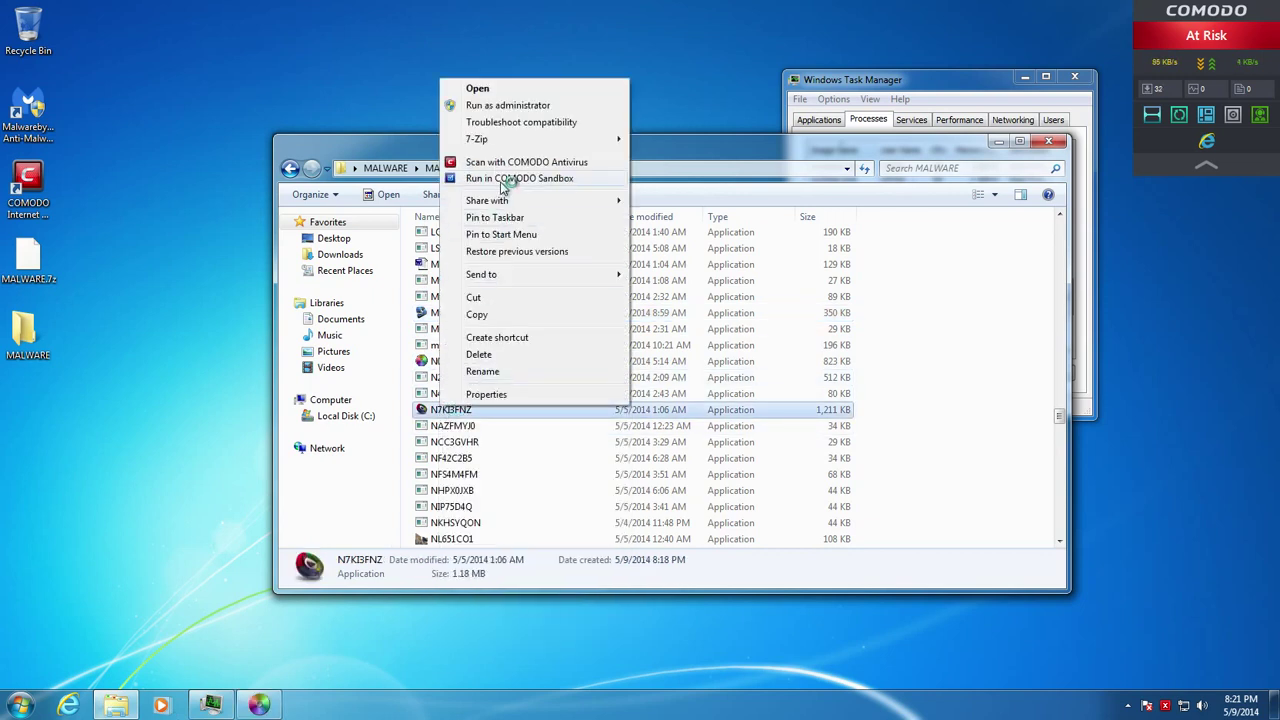
left_click(504, 180)
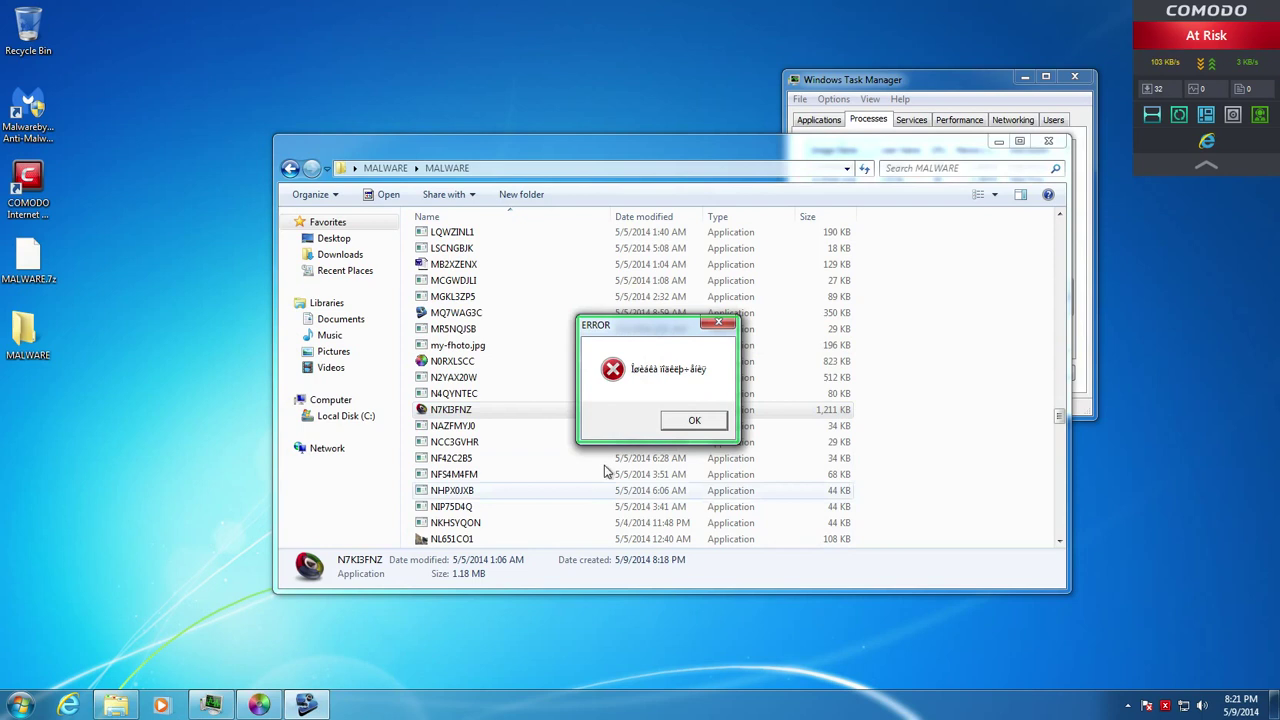
Dismiss the garbled ERROR dialog and the unregistered .NET Reactor notice with OK
left_click(688, 422)
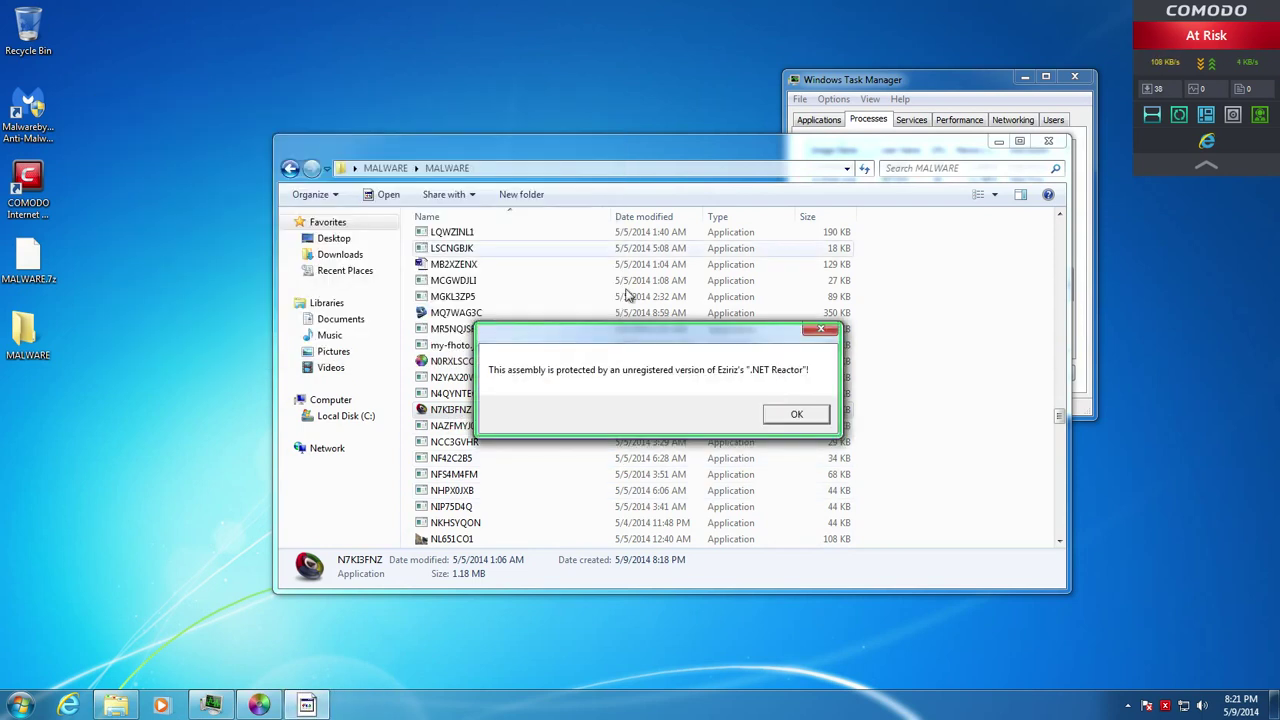
left_click(795, 416)
scroll(420, 460, "up", 10)
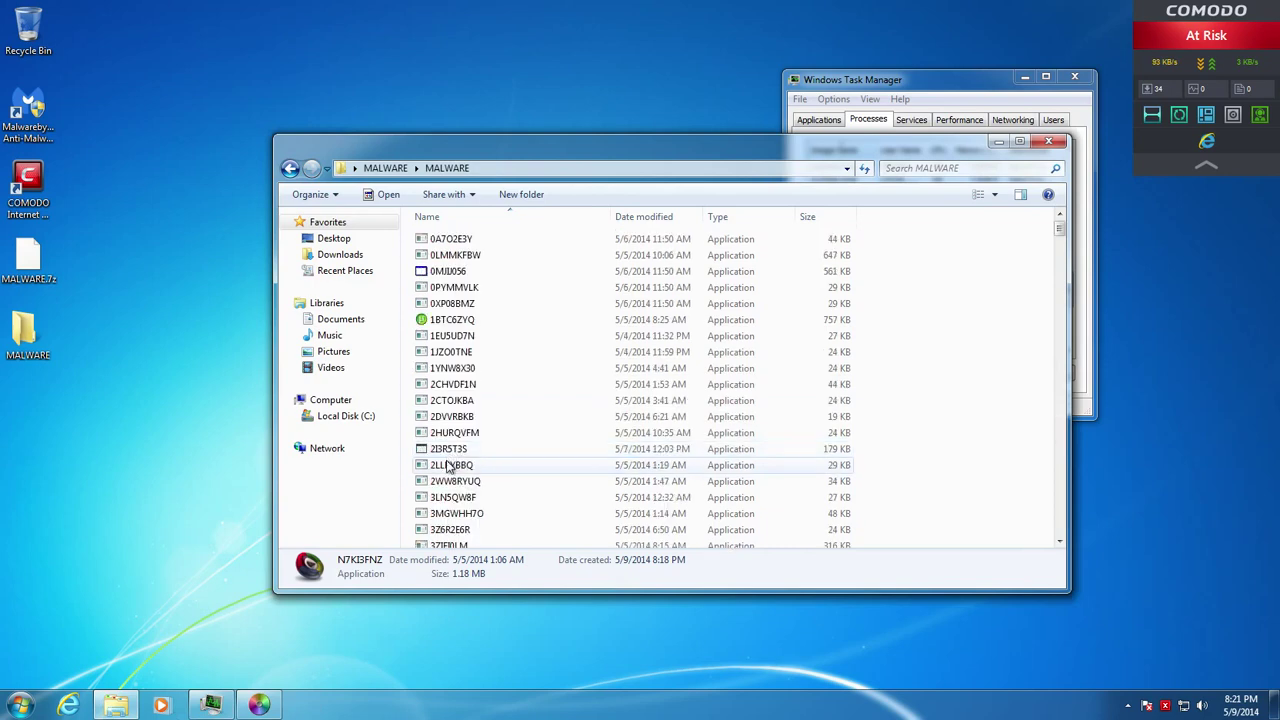
left_click_drag(1063, 236, 1062, 415)
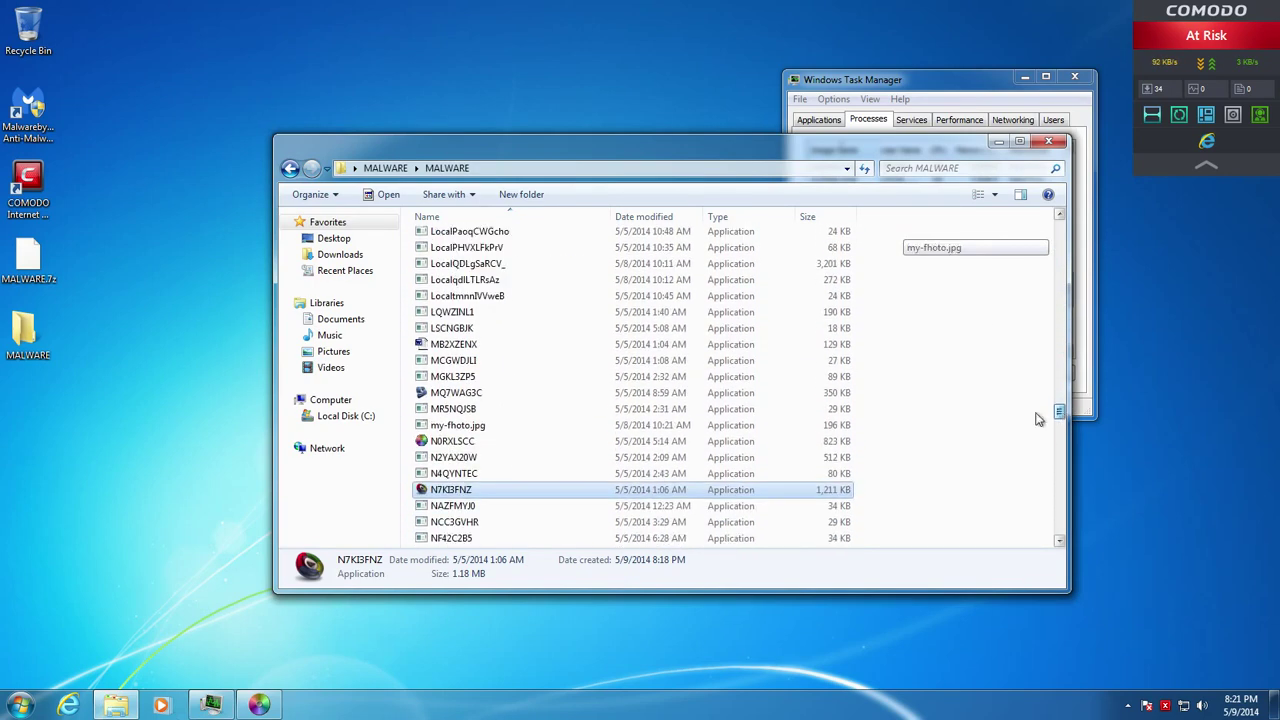
Run MB2XZENX in the COMODO sandbox and dismiss the .NET Reactor message
right_click(496, 347)
right_click(436, 345)
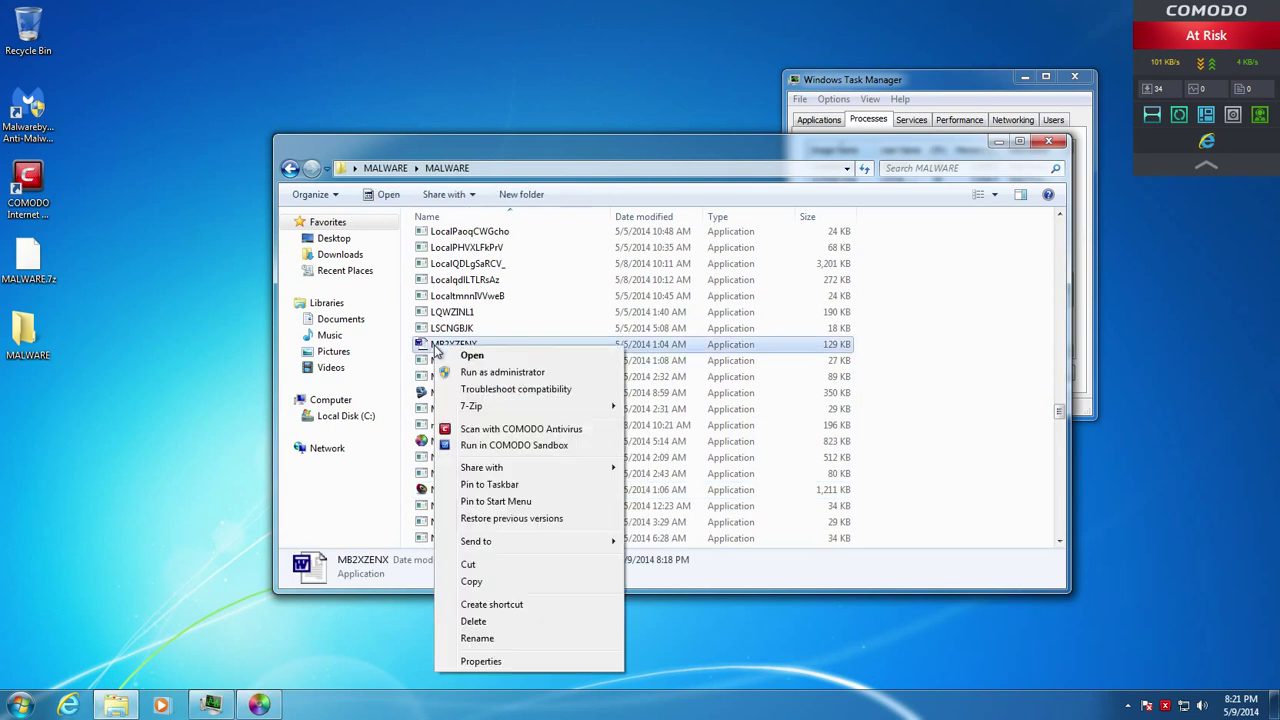
left_click(498, 449)
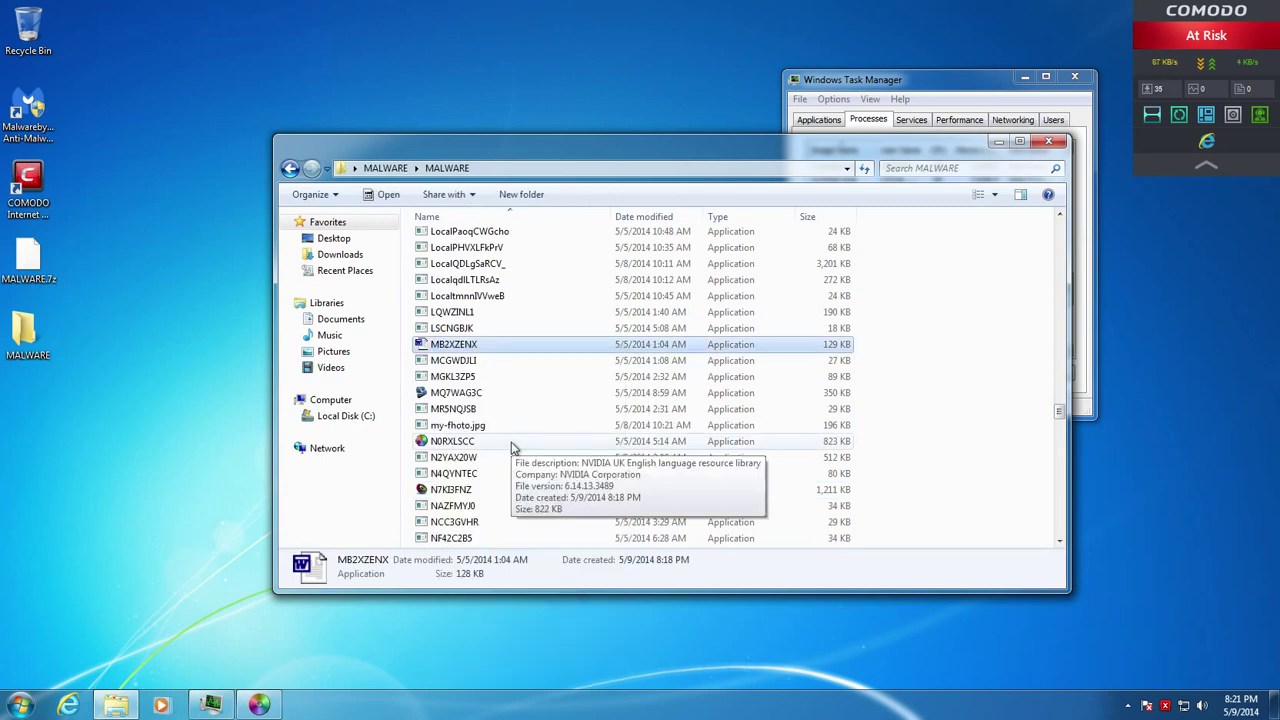
left_click(796, 414)
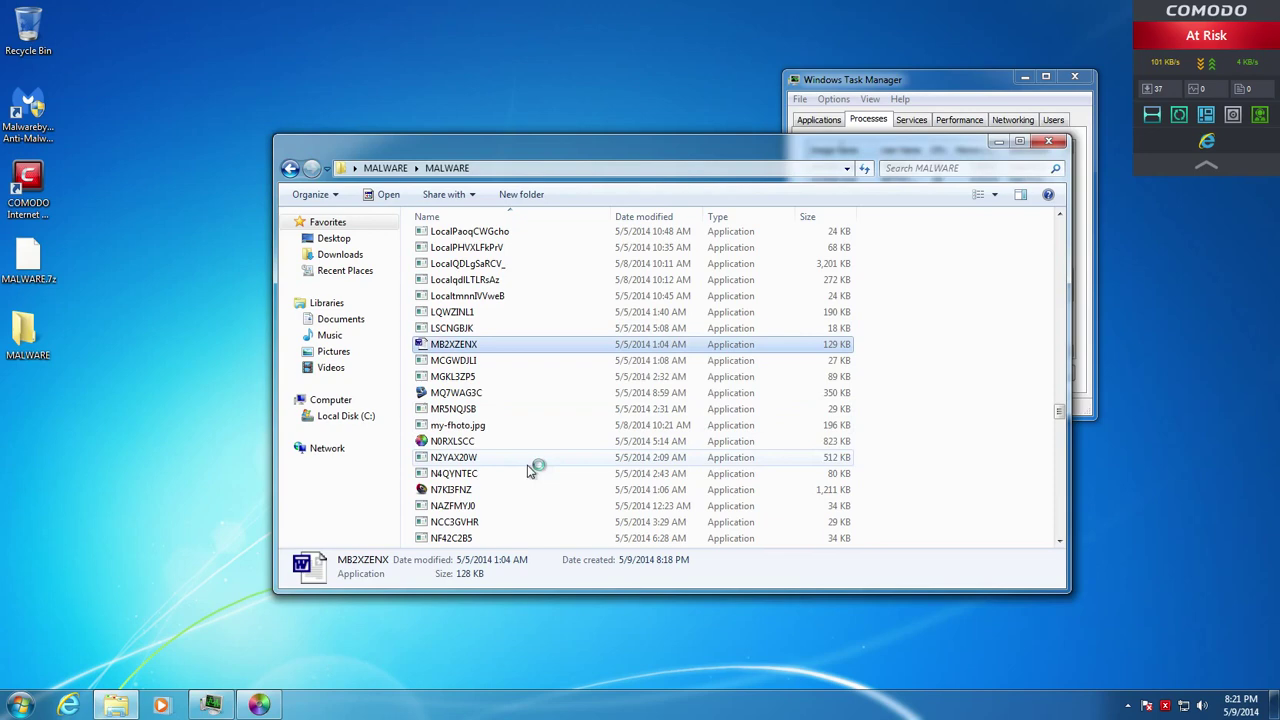
Run PO in the COMODO sandbox and bring up the photo screen saver's actions
scroll(440, 455, "up", 10)
scroll(896, 292, "down", 5)
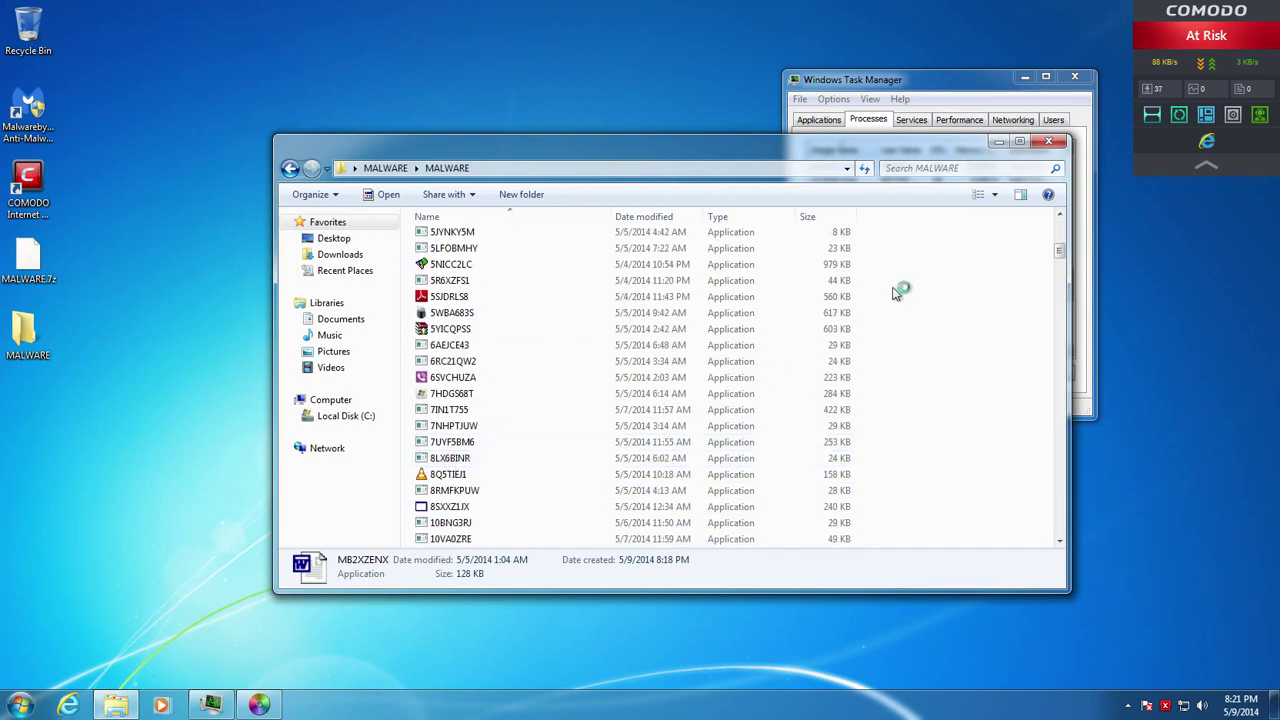
left_click_drag(1066, 250, 1059, 446)
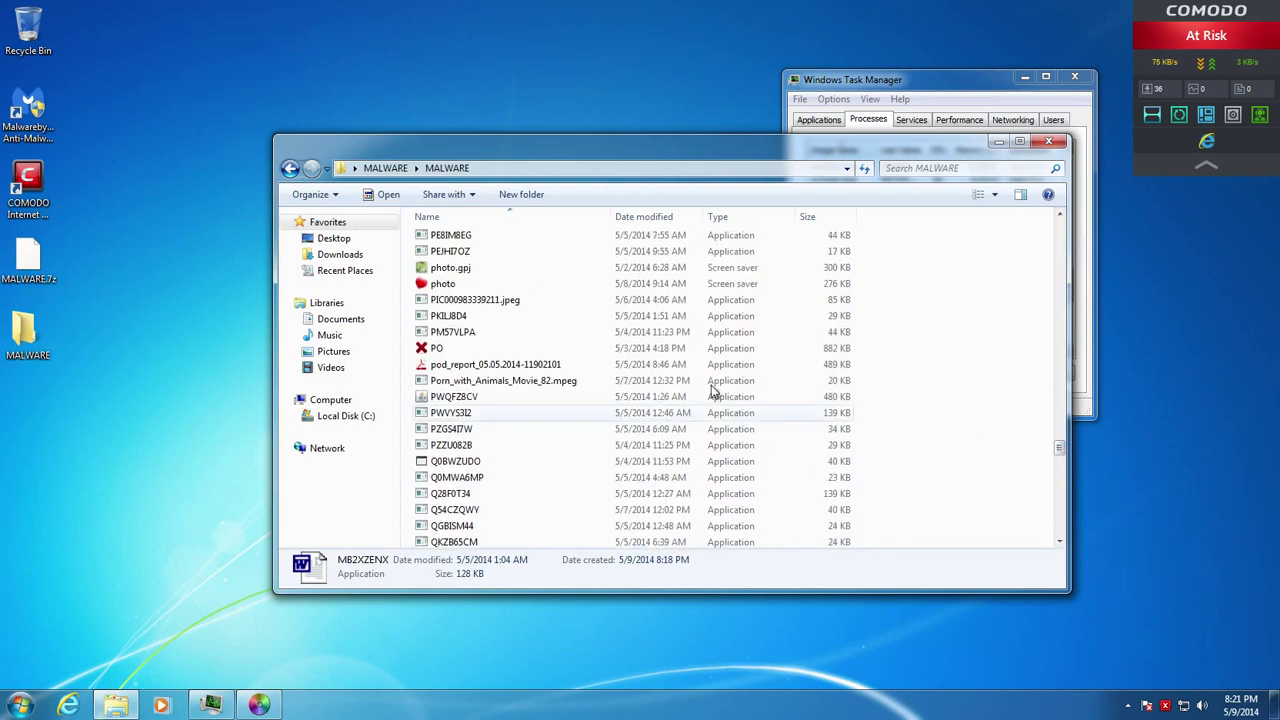
right_click(432, 350)
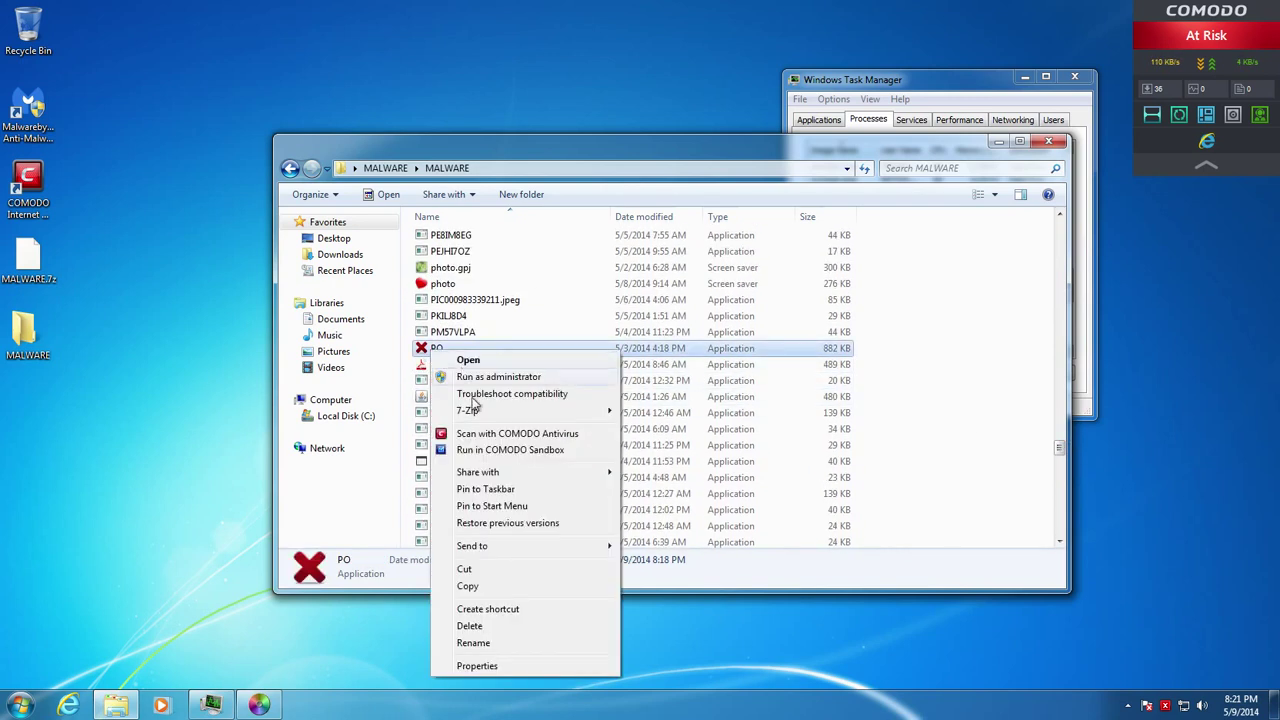
left_click(466, 449)
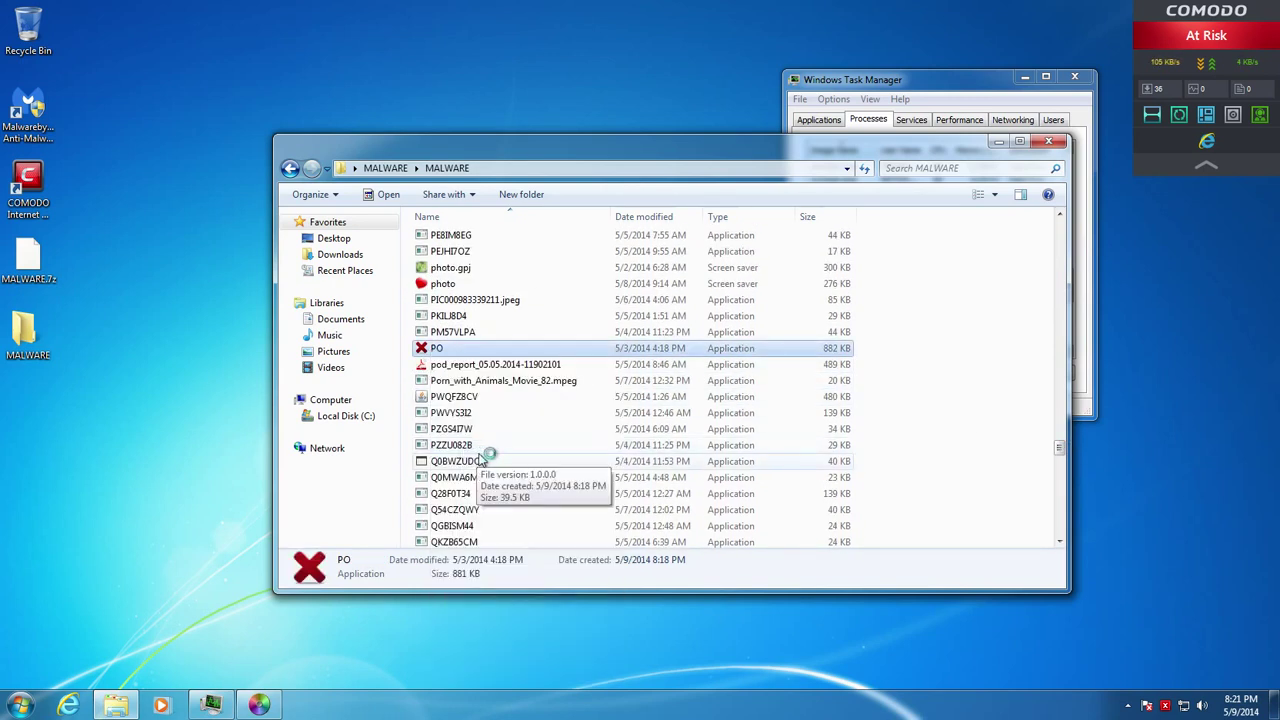
right_click(457, 287)
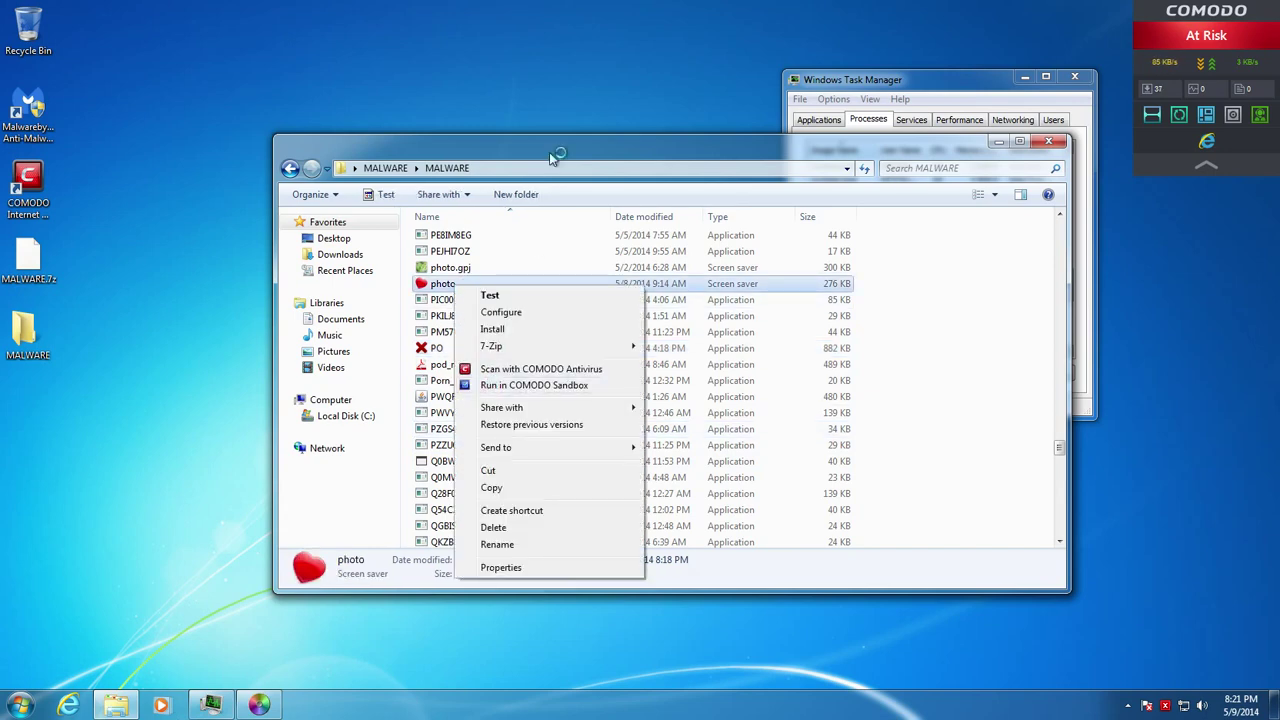
Place Task Manager beside the MALWARE folder, lengthen its process list, and select buurm.exe *32
left_click_drag(553, 158, 325, 123)
left_click_drag(900, 83, 1030, 57)
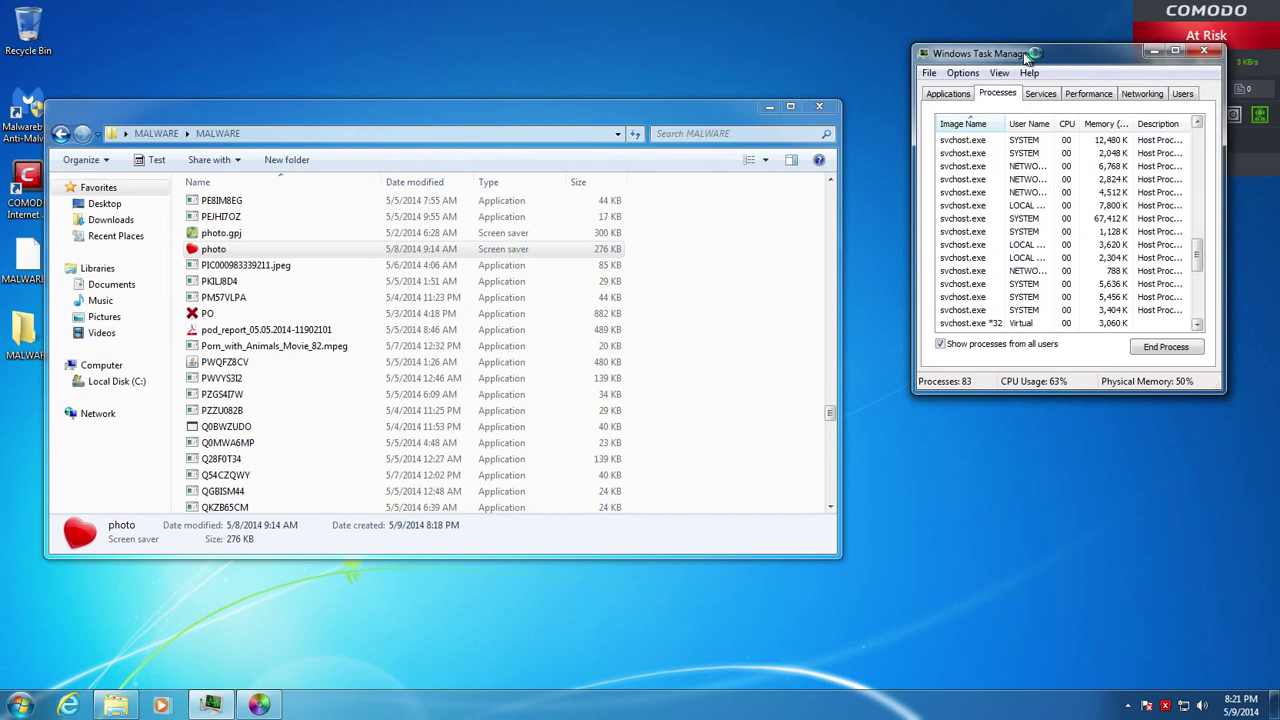
left_click_drag(1000, 390, 1030, 676)
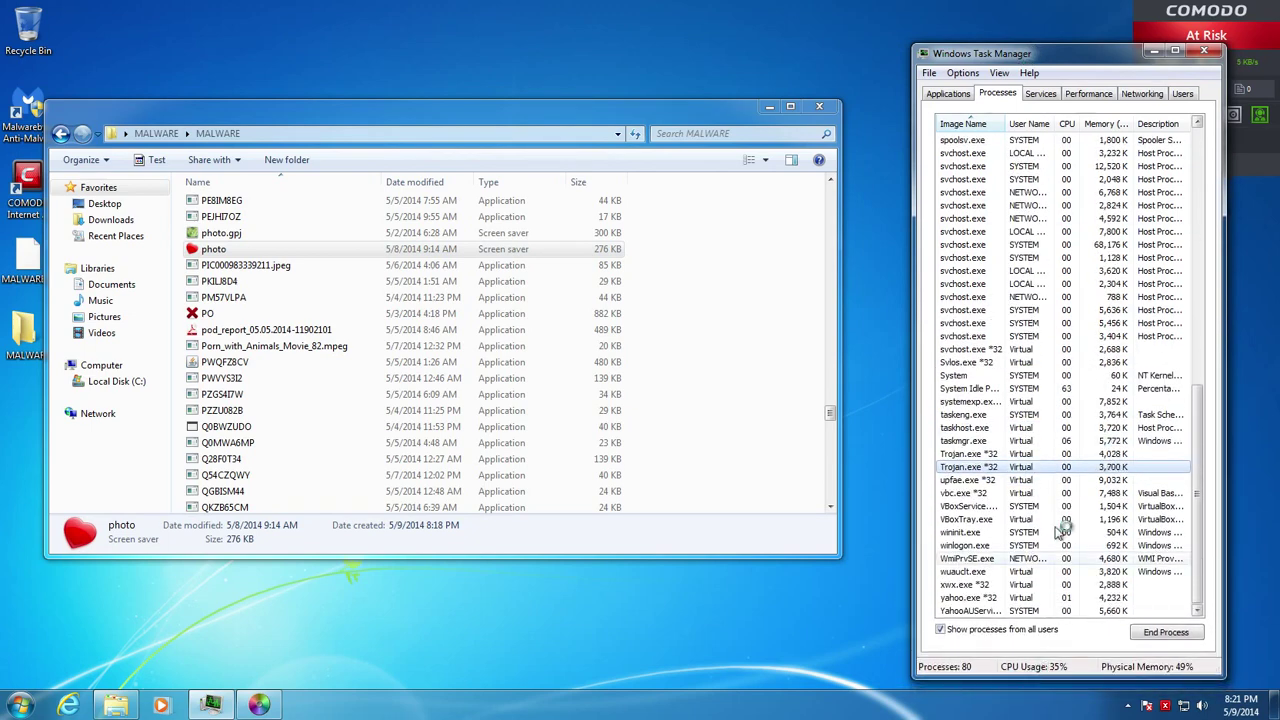
scroll(1040, 420, "up", 15)
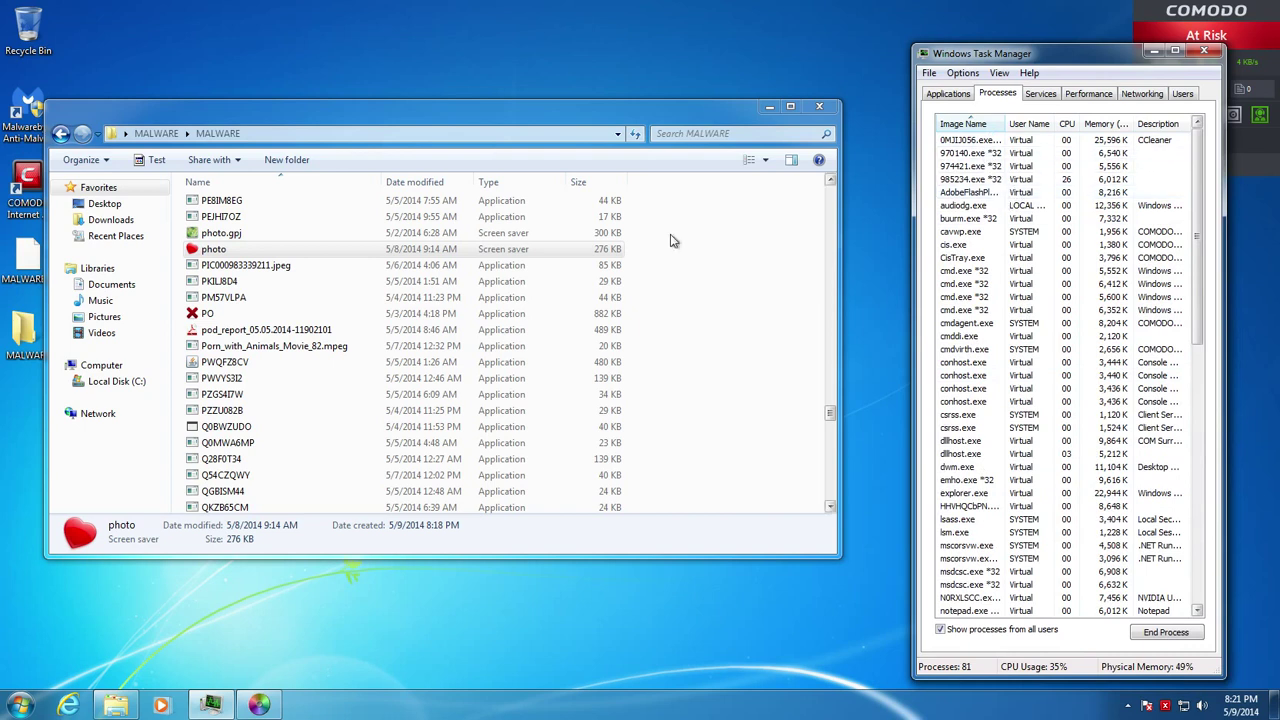
left_click(966, 218)
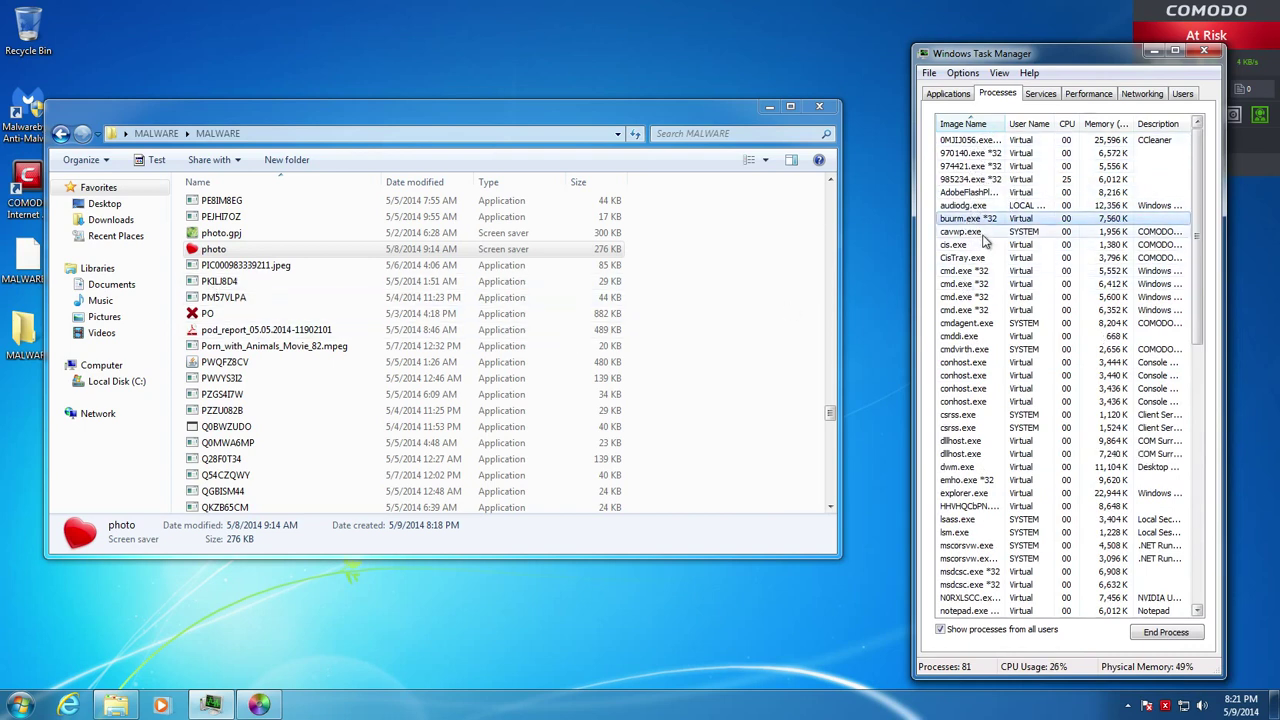
scroll(985, 470, "down", 14)
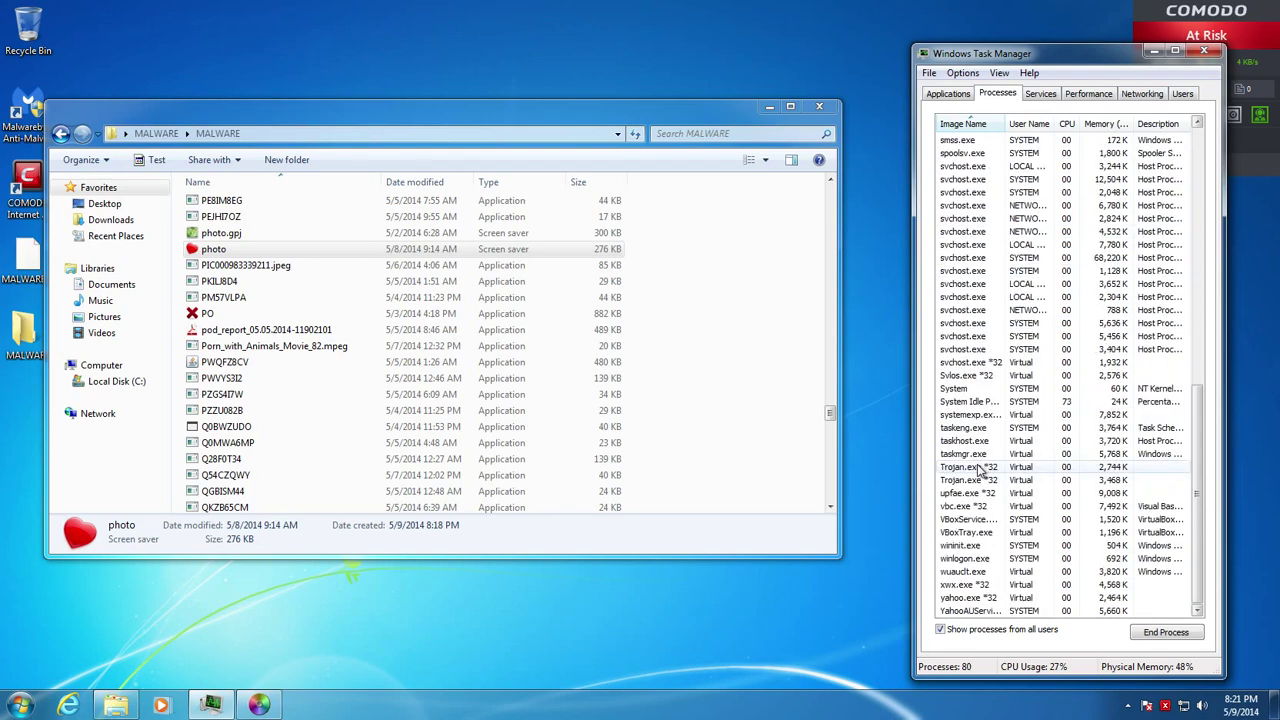
scroll(980, 470, "up", 14)
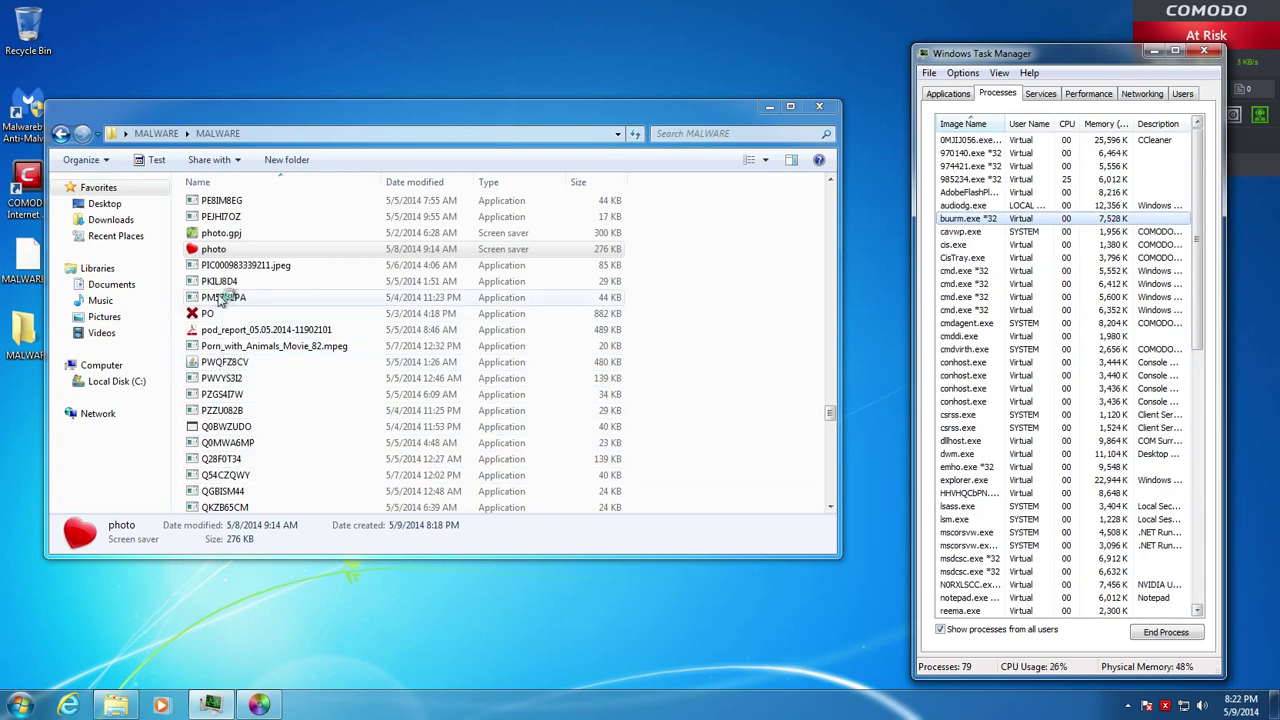
Run PIC000983339211.jpeg in the COMODO sandbox and close the cluster window it opened
right_click(236, 266)
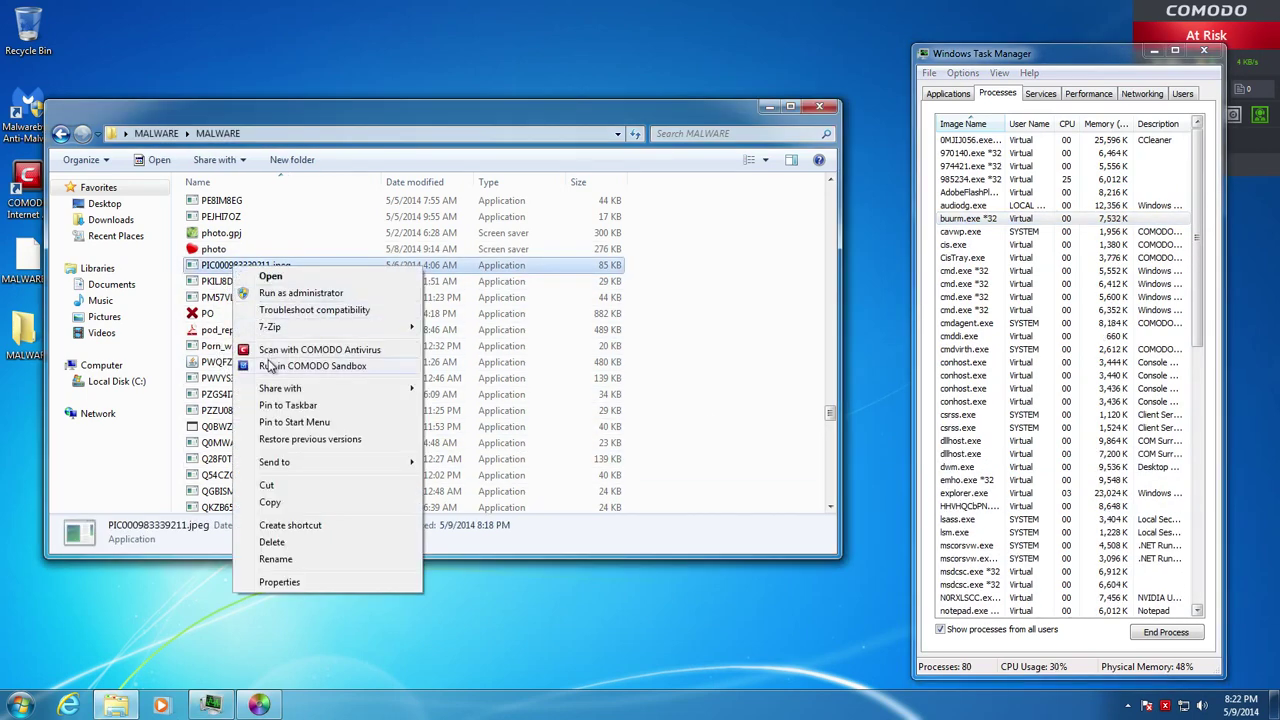
left_click(270, 366)
scroll(300, 410, "down", 6)
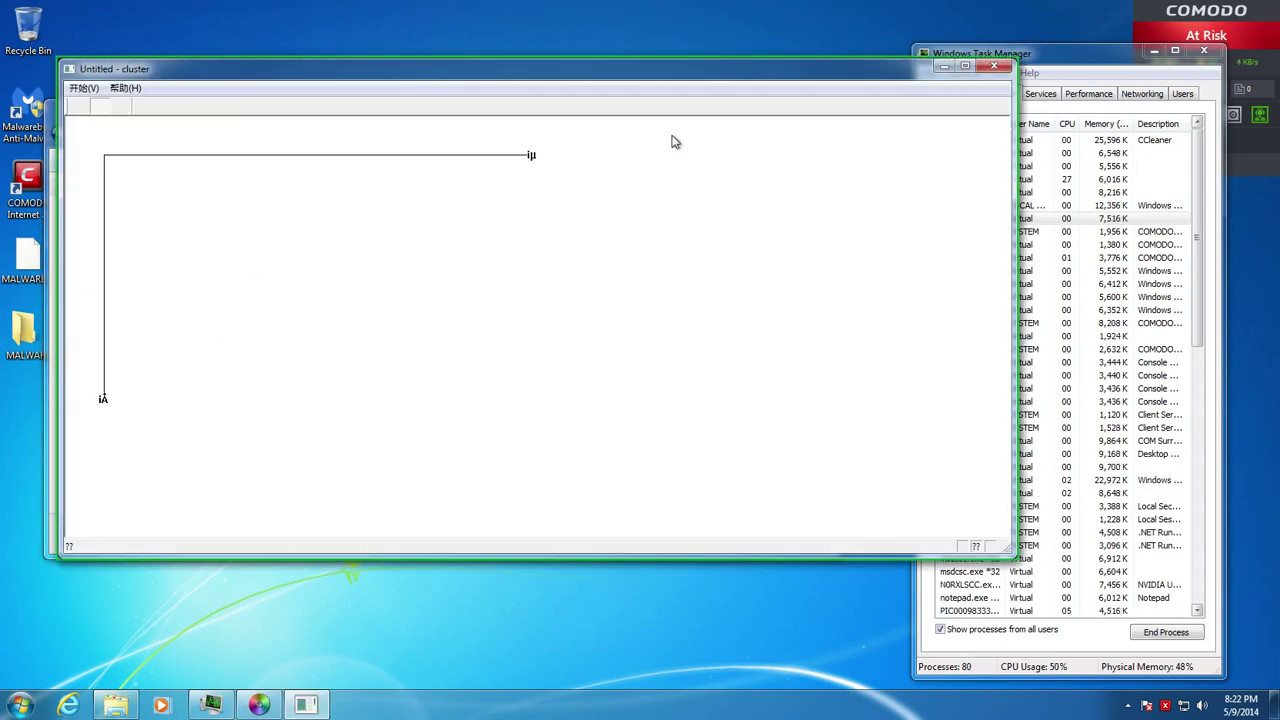
left_click(993, 66)
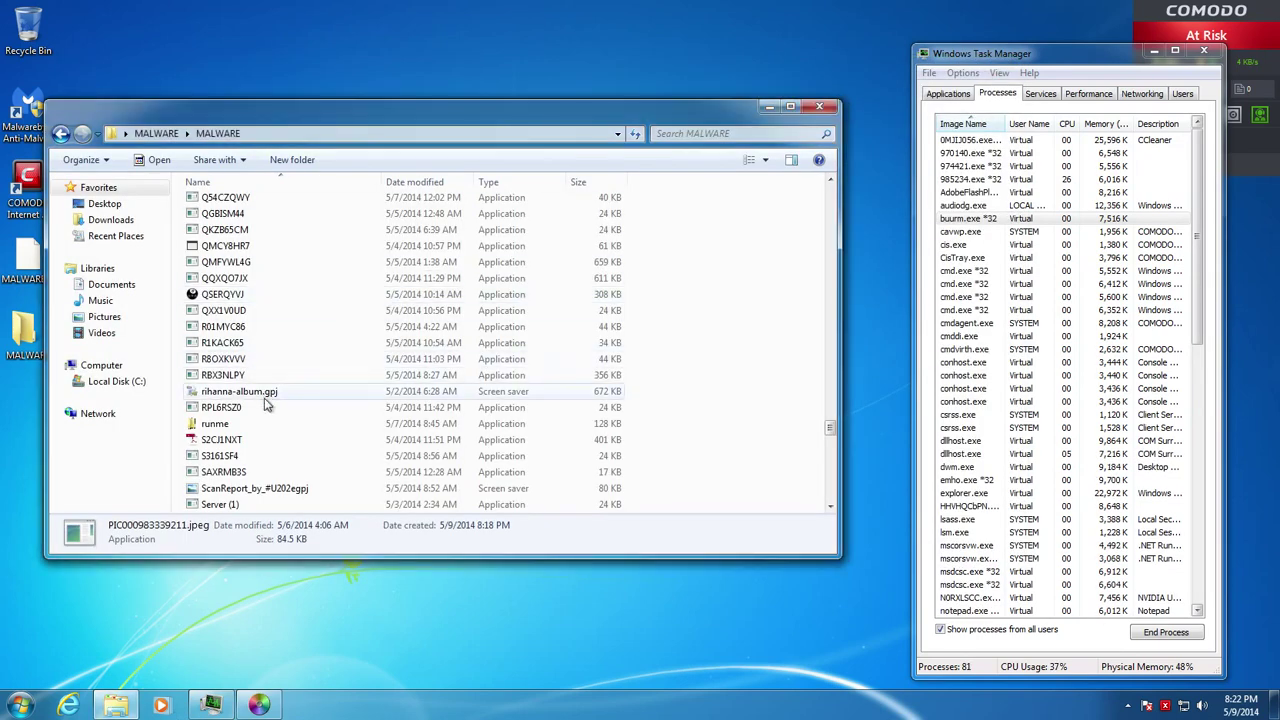
Run S2CJ1NXT, the ScanReport screen saver and Server (1) in the COMODO sandbox
right_click(223, 441)
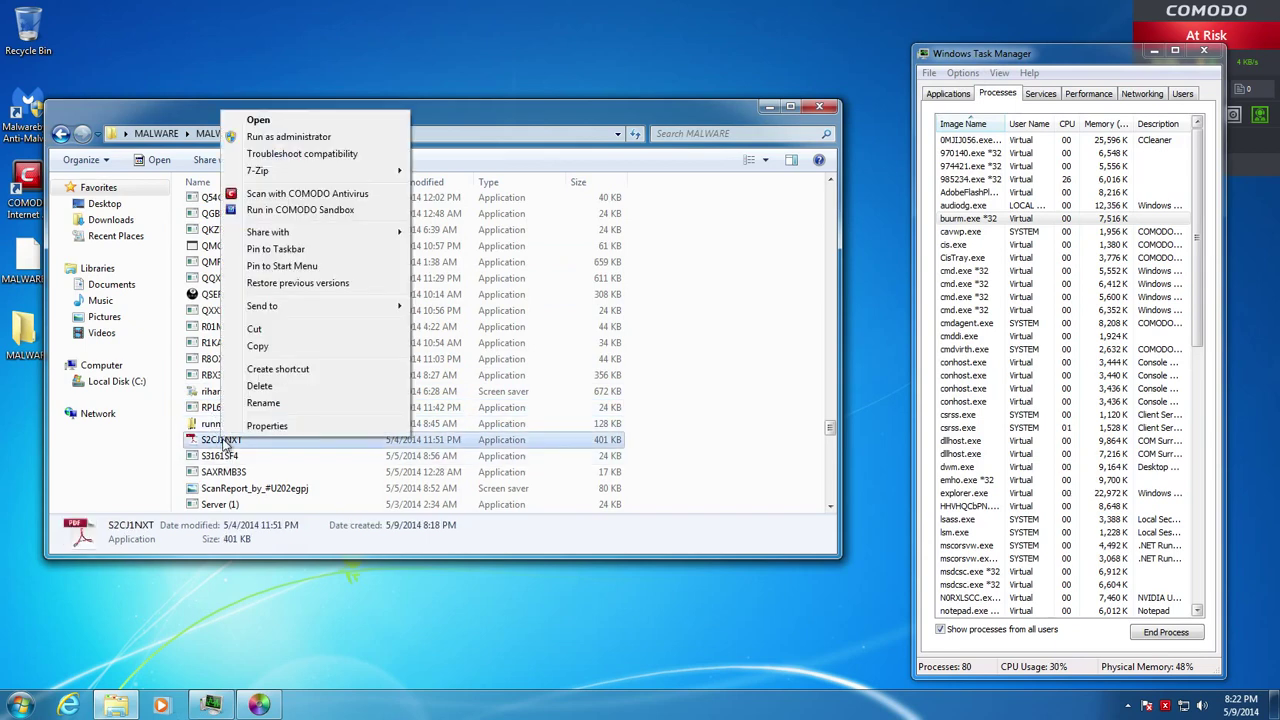
left_click(300, 212)
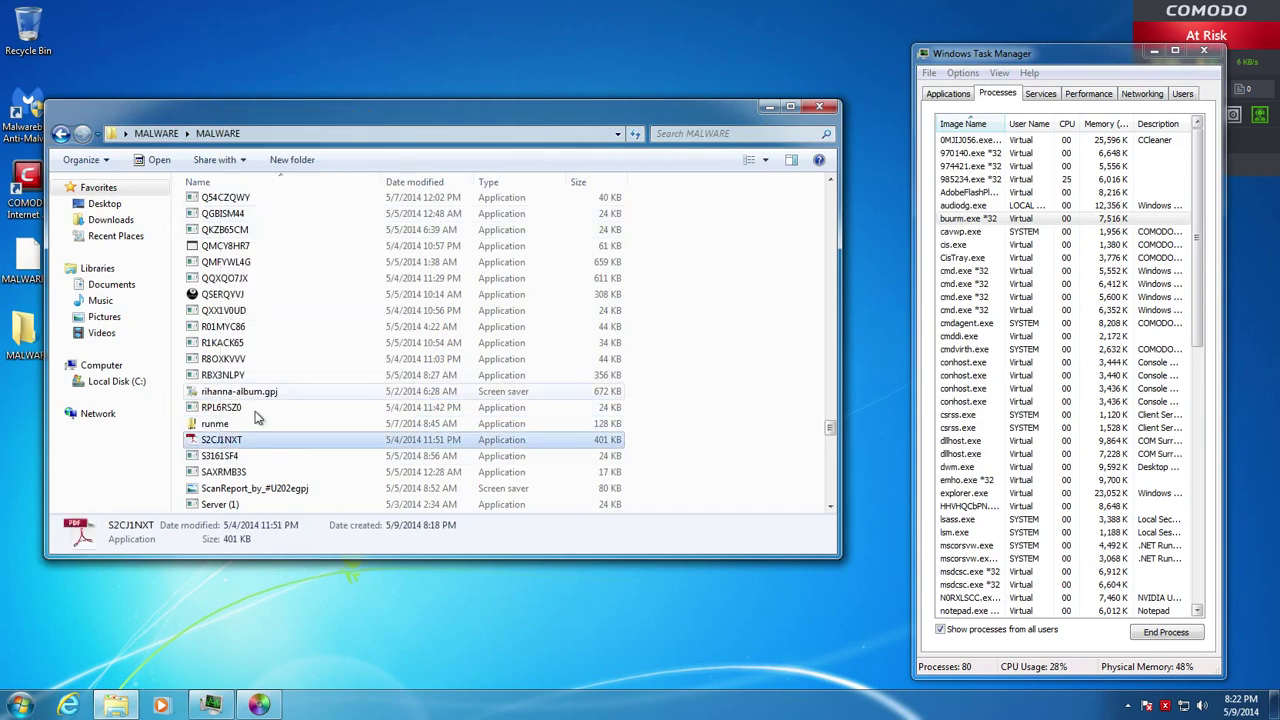
right_click(221, 488)
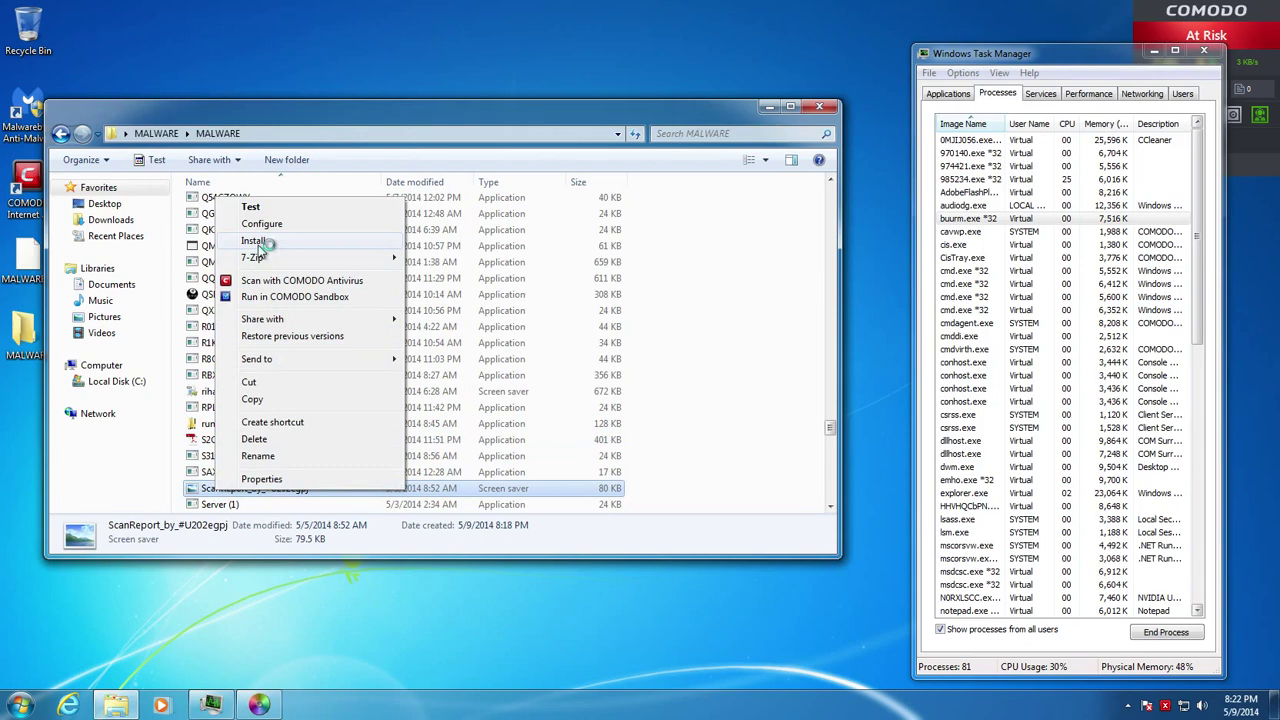
left_click(270, 297)
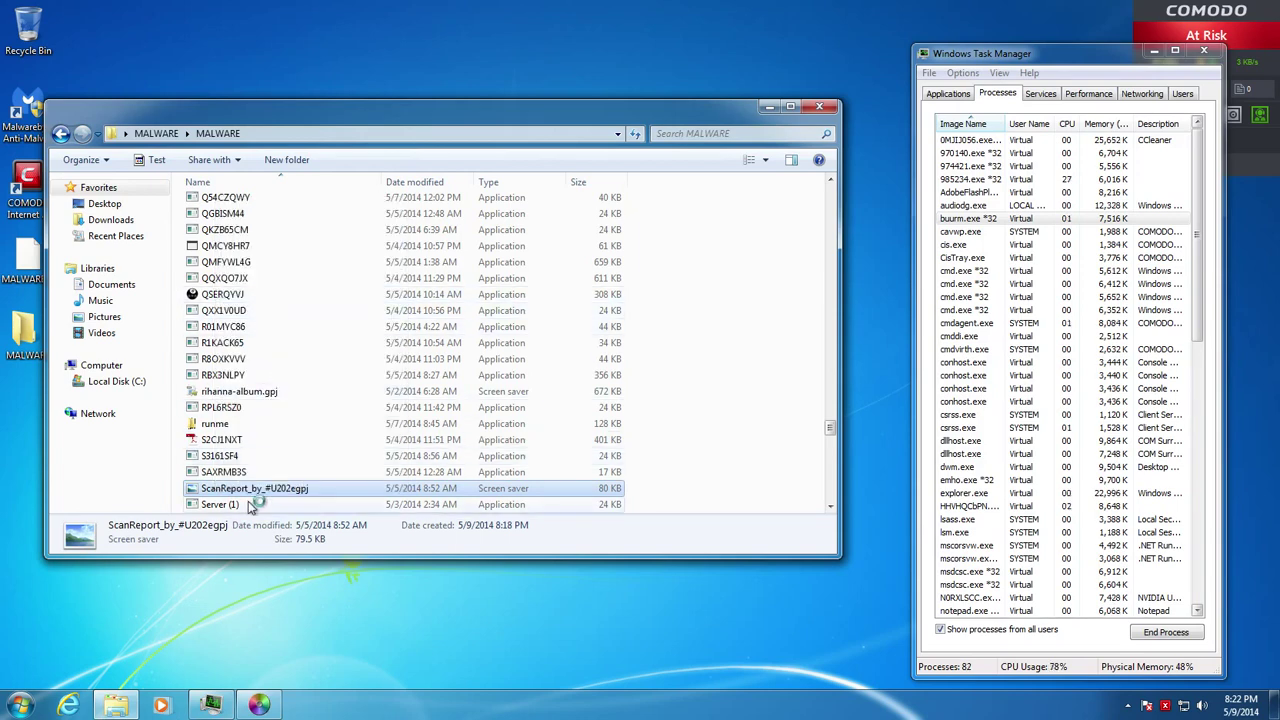
scroll(287, 478, "down", 3)
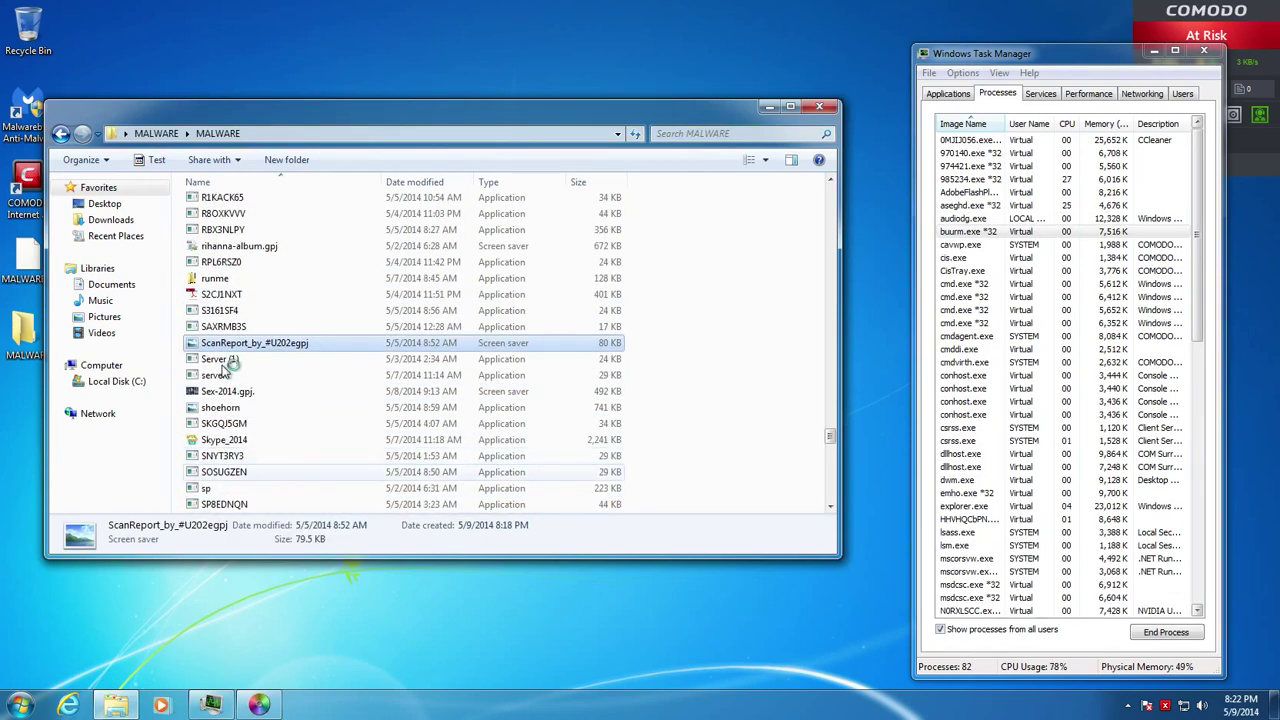
right_click(220, 359)
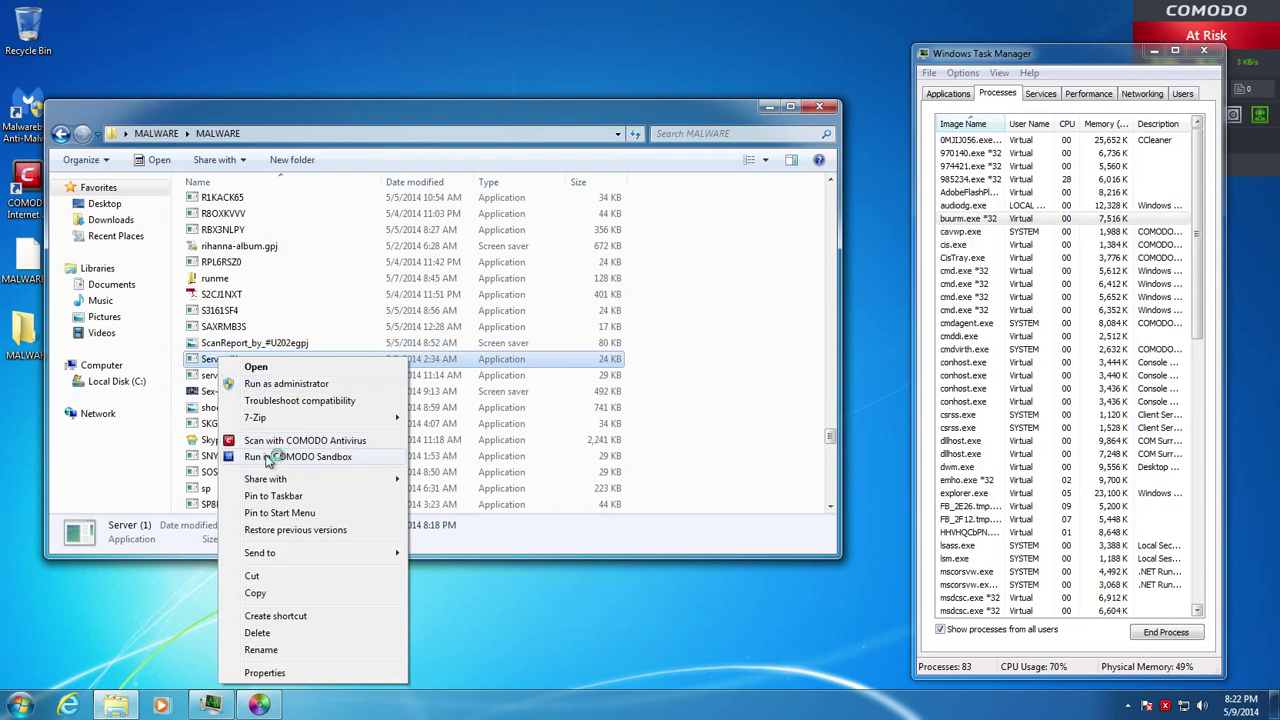
left_click(268, 458)
Run the story file in the COMODO sandbox
scroll(232, 426, "down", 3)
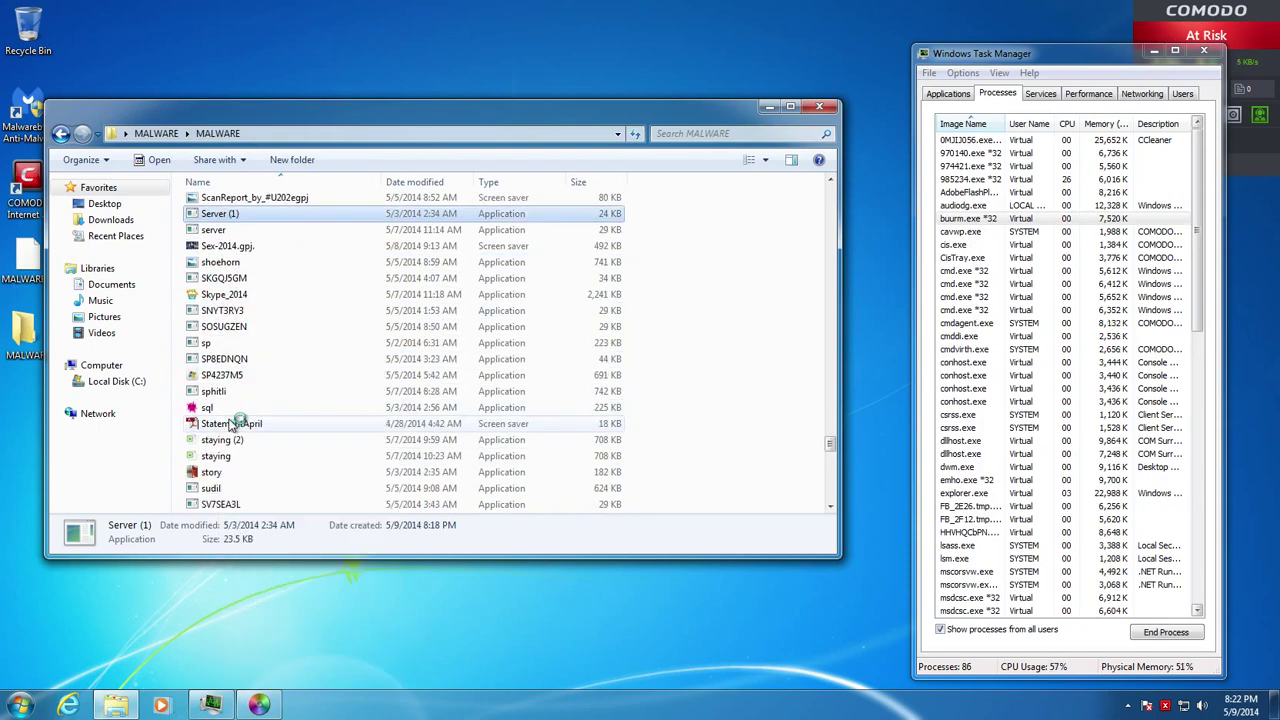
scroll(232, 430, "down", 3)
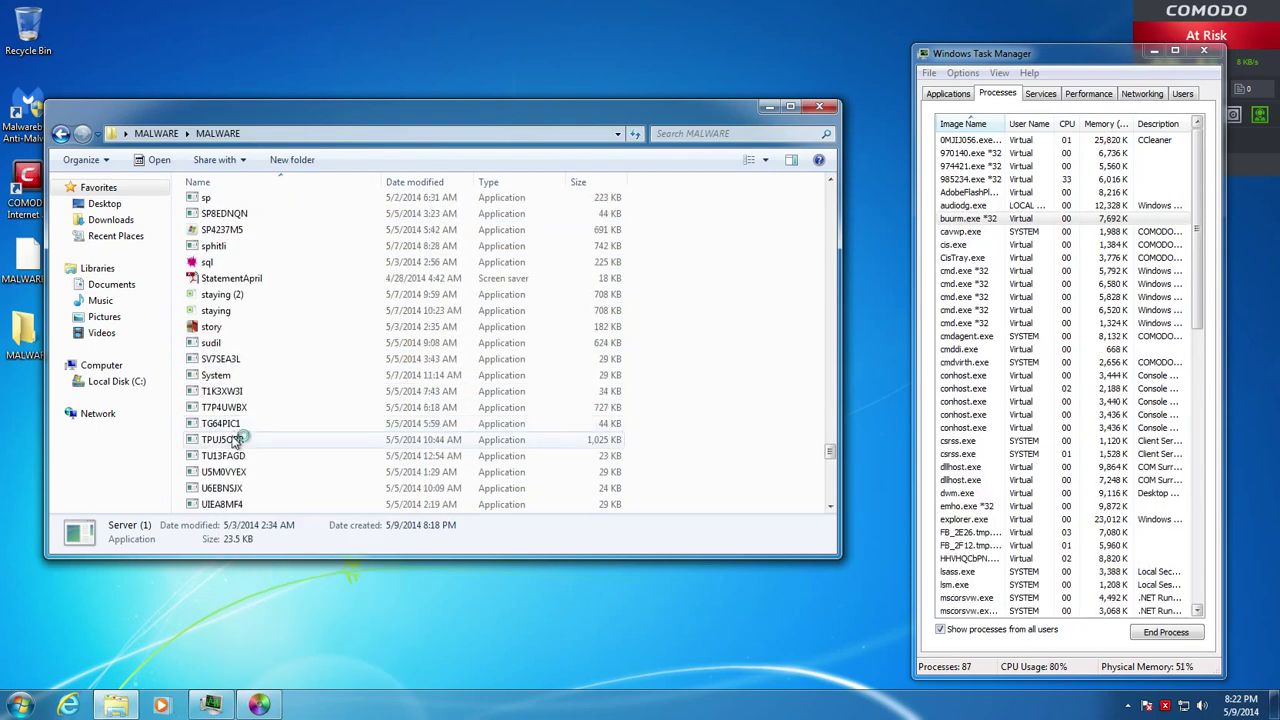
right_click(225, 334)
right_click(225, 330)
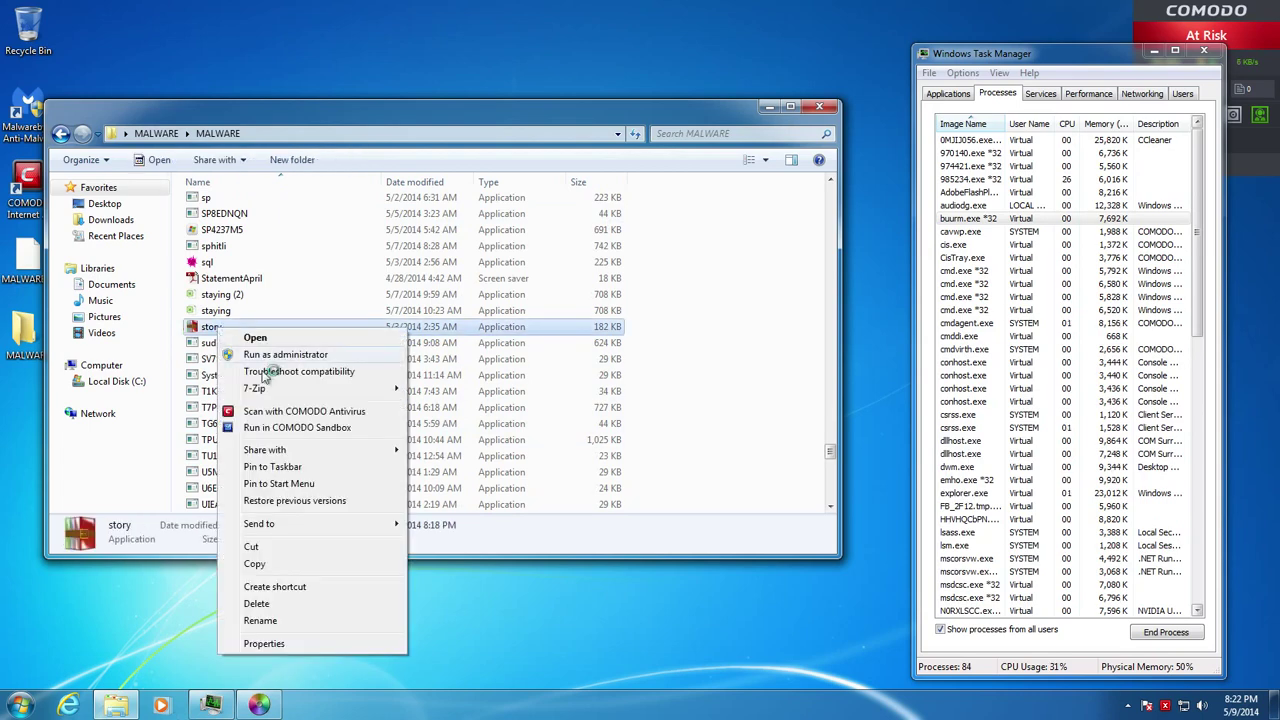
left_click(270, 419)
Run the long Windows update file sandboxed, then bring up WLNXKGZL's actions
scroll(240, 420, "down", 4)
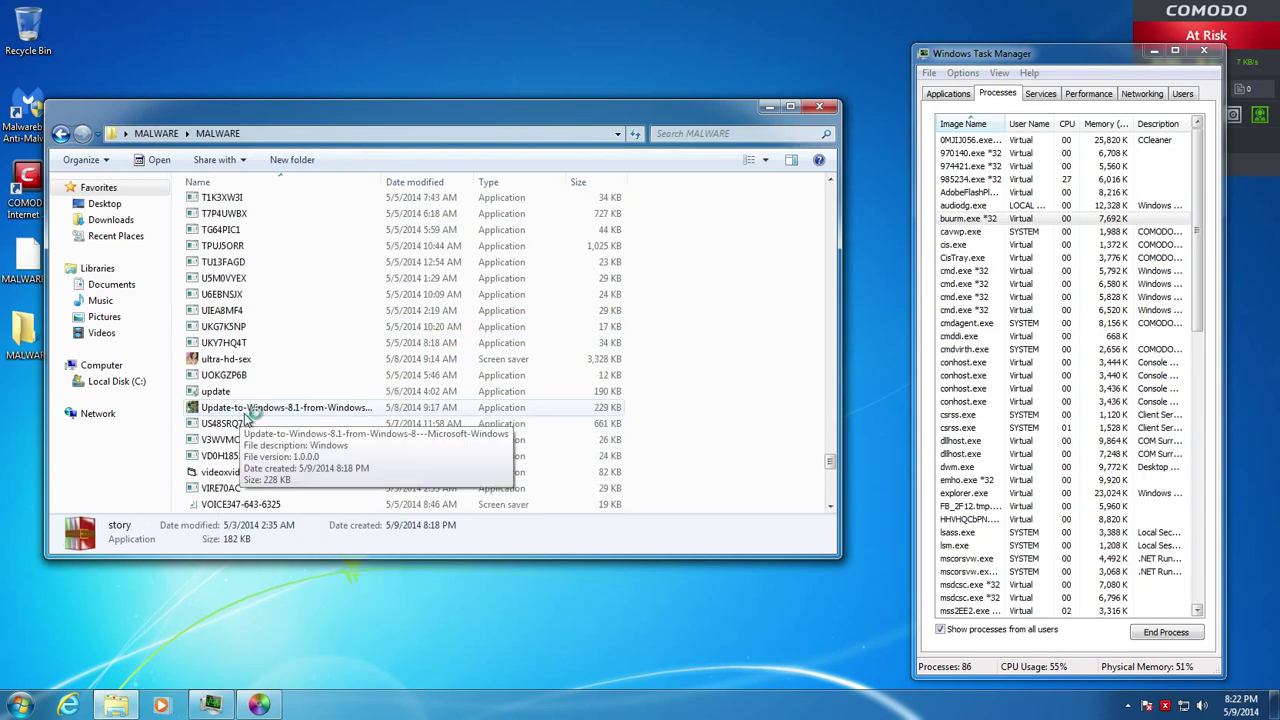
right_click(237, 408)
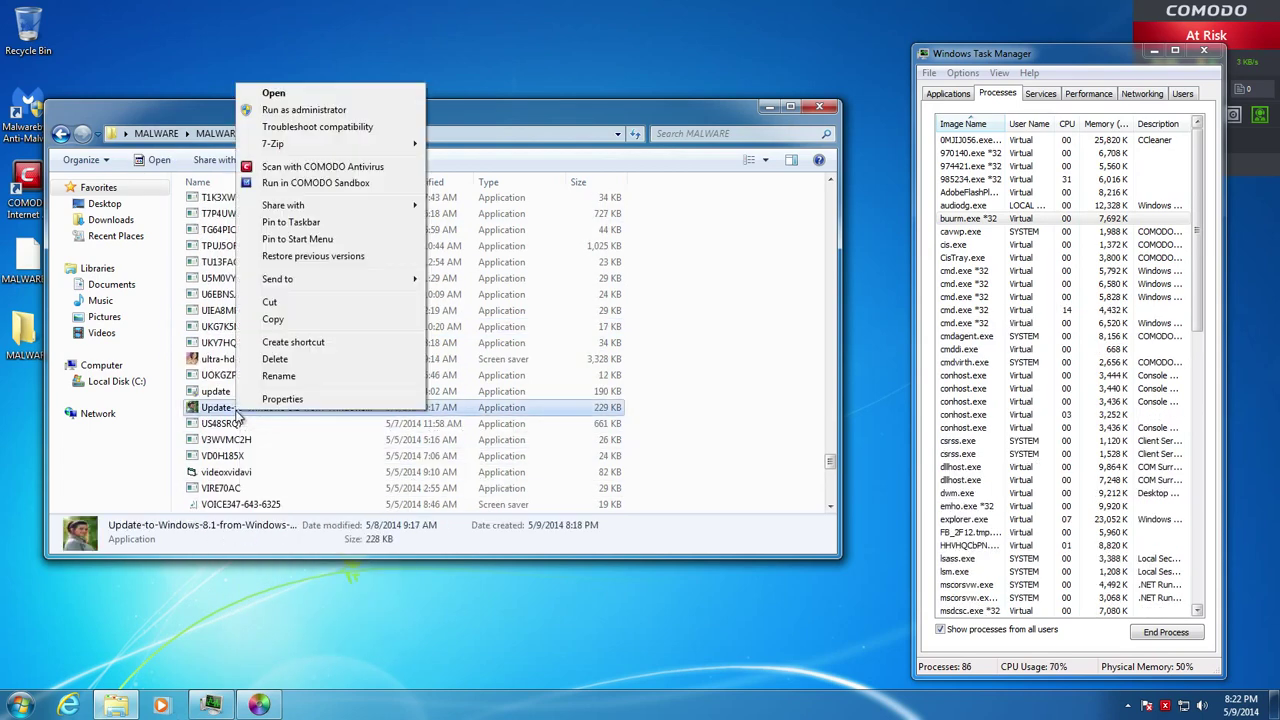
left_click(314, 184)
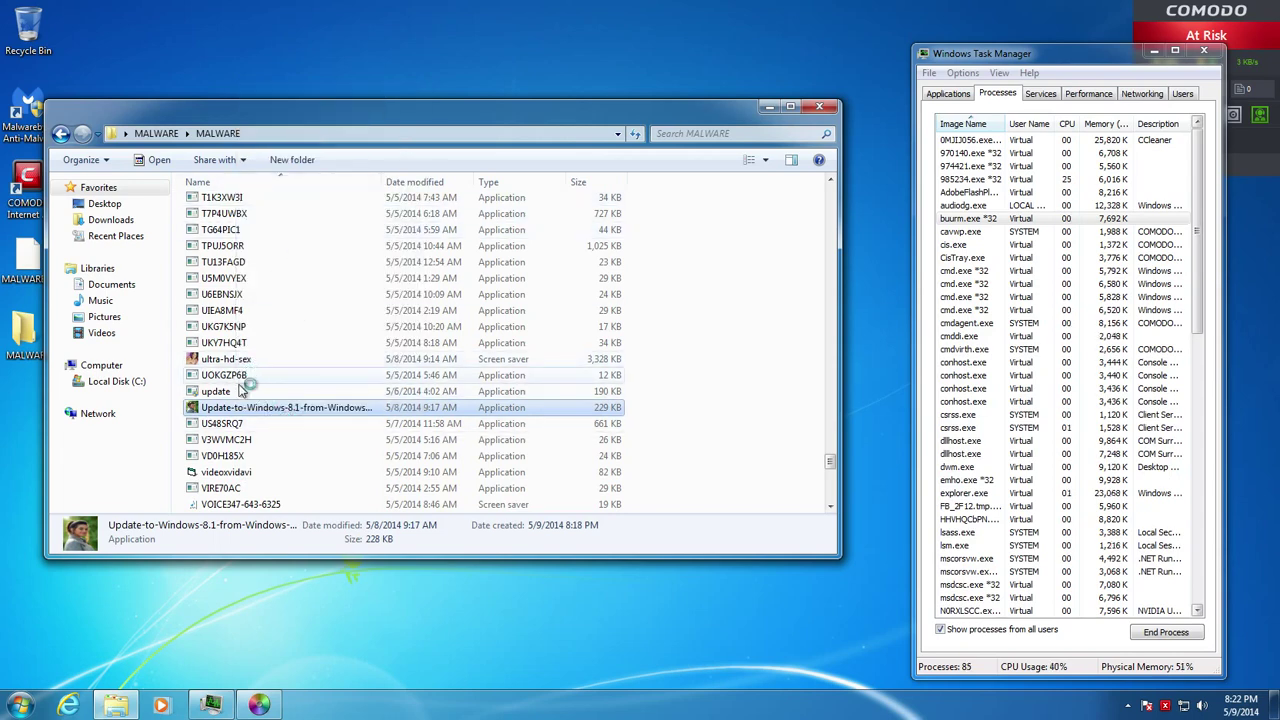
scroll(248, 385, "down", 3)
scroll(240, 395, "down", 2)
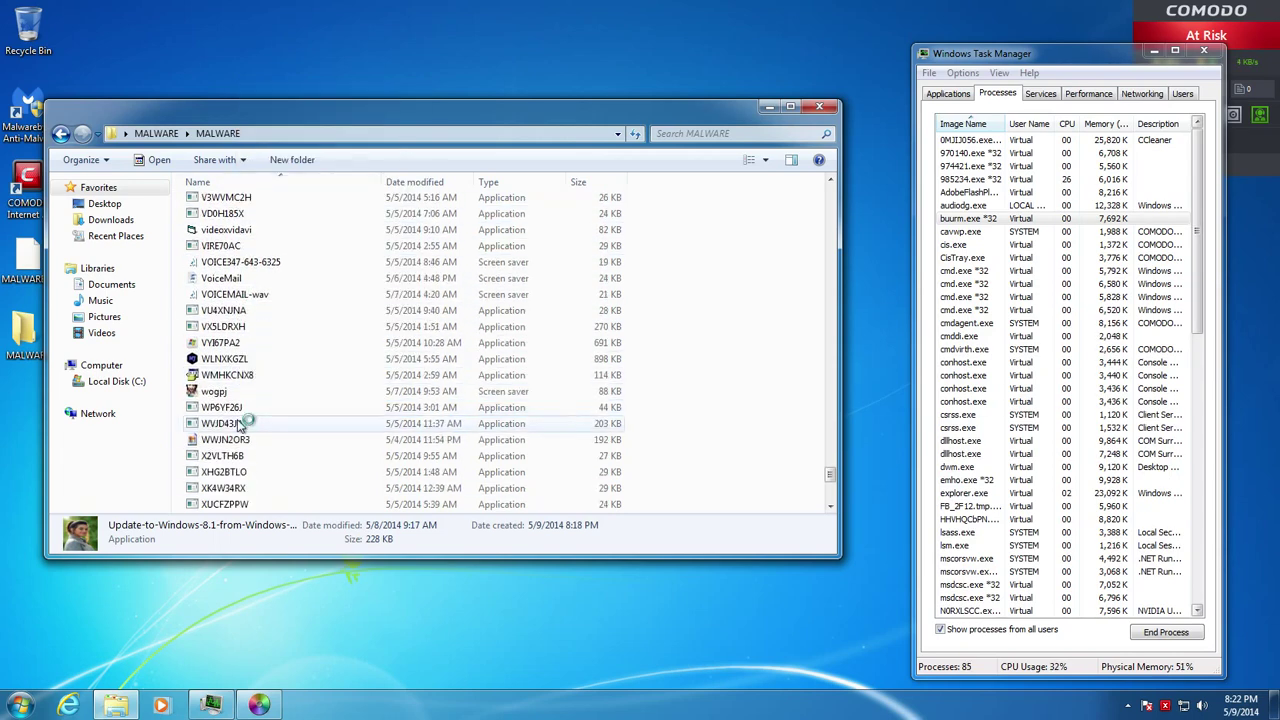
right_click(227, 362)
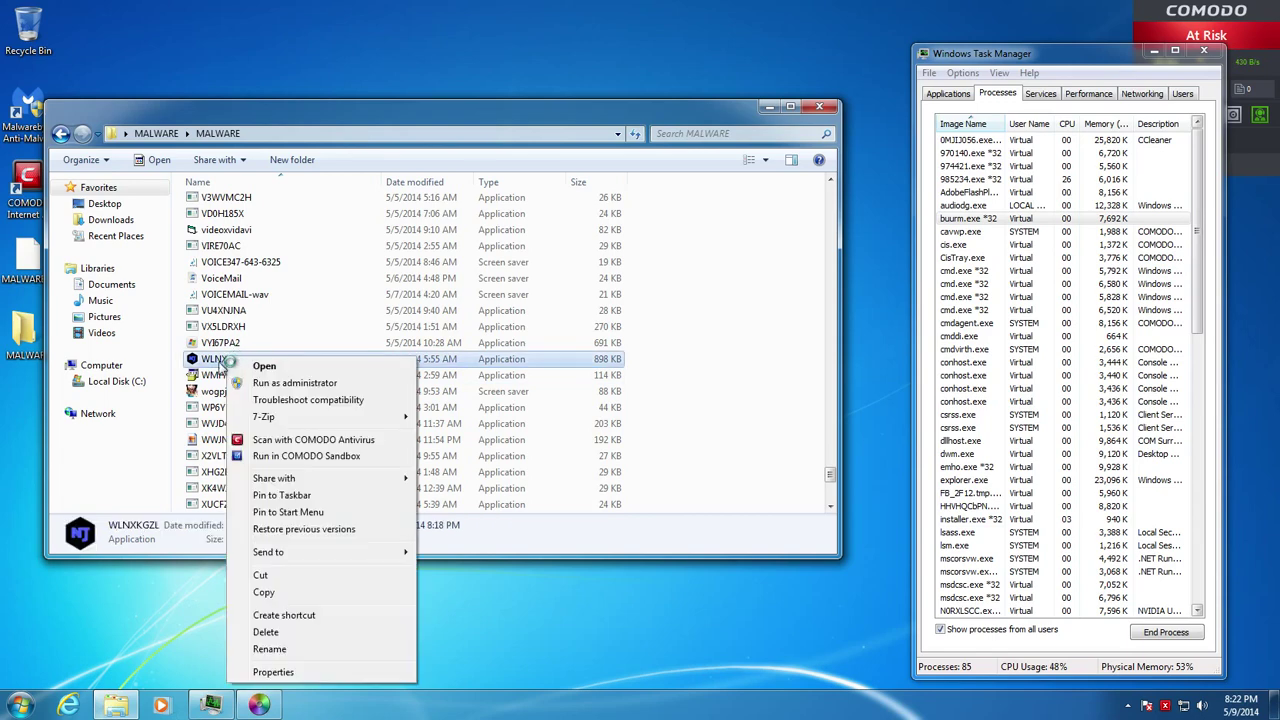
Use a file's context menu, then scroll further down the MALWARE file list
right_click(196, 386)
left_click(295, 446)
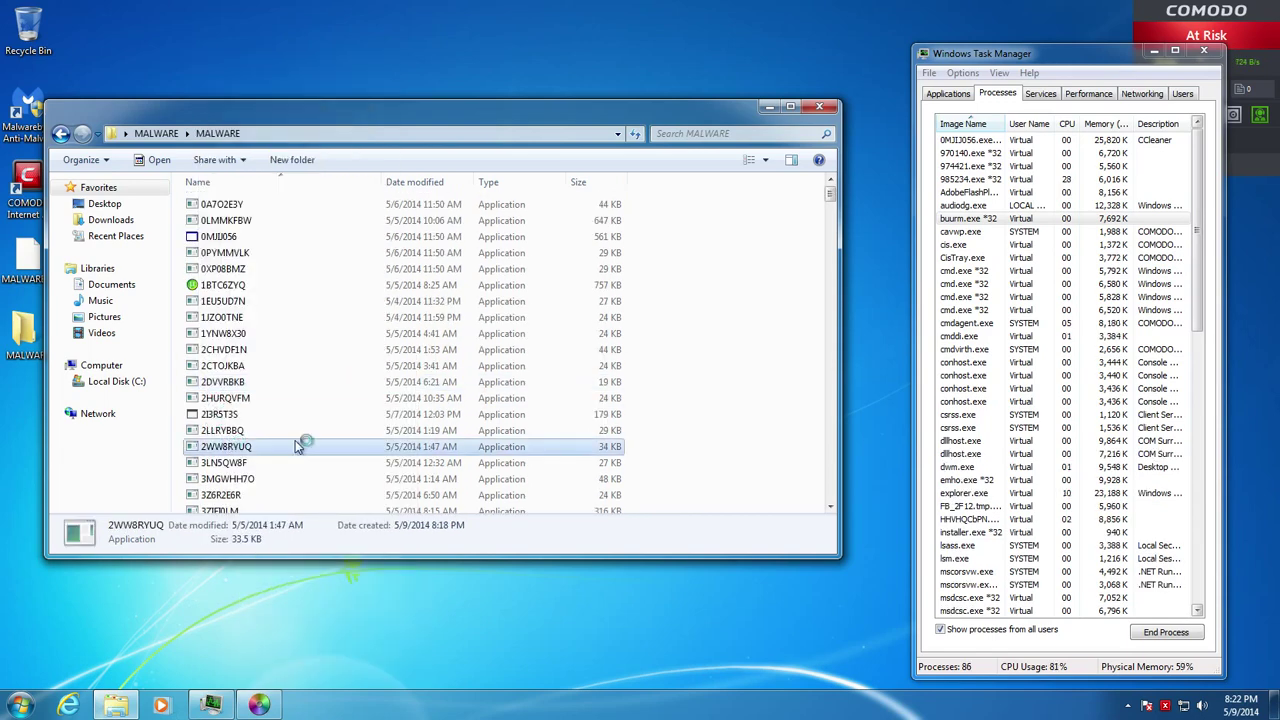
left_click_drag(832, 198, 836, 403)
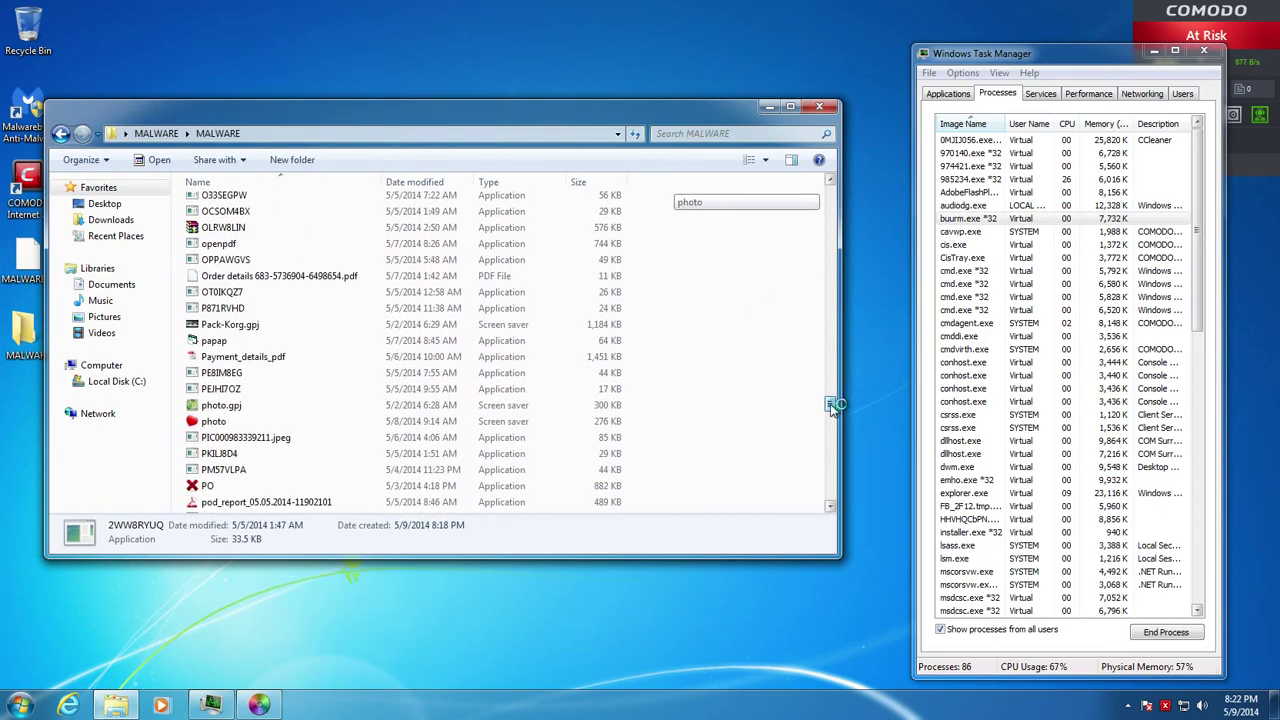
scroll(600, 449, "down", 10)
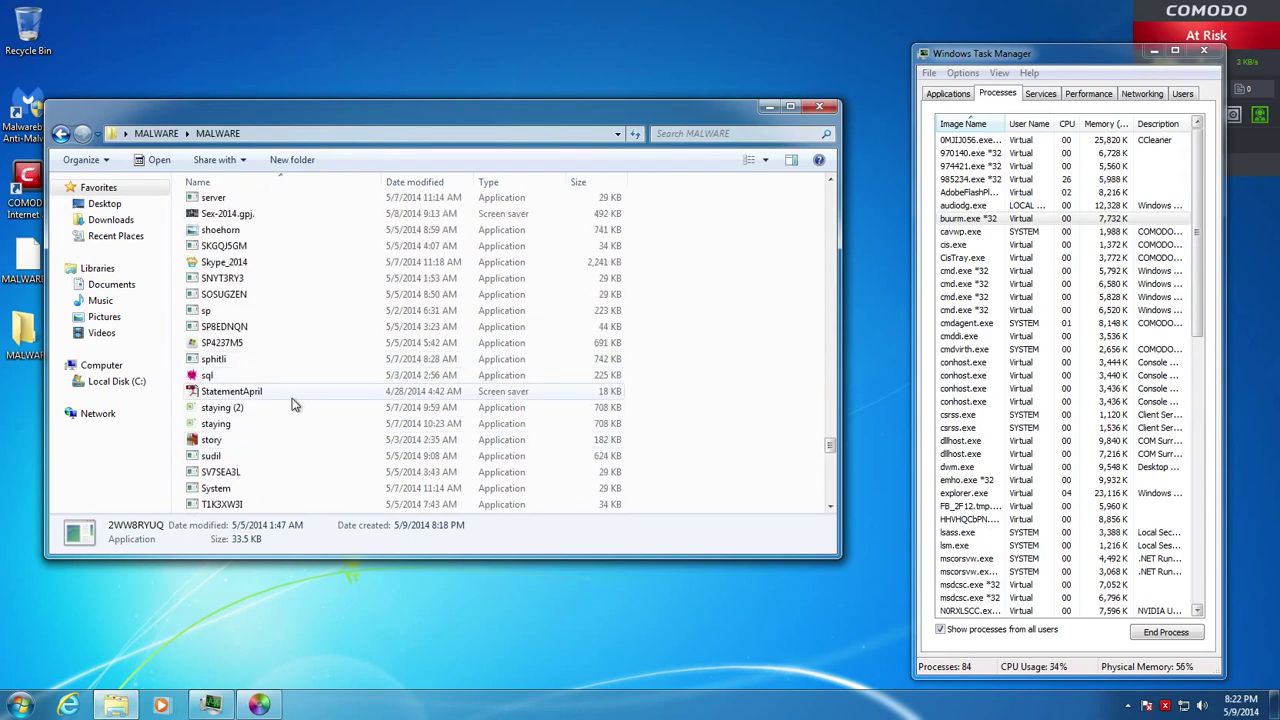
scroll(500, 350, "down", 7)
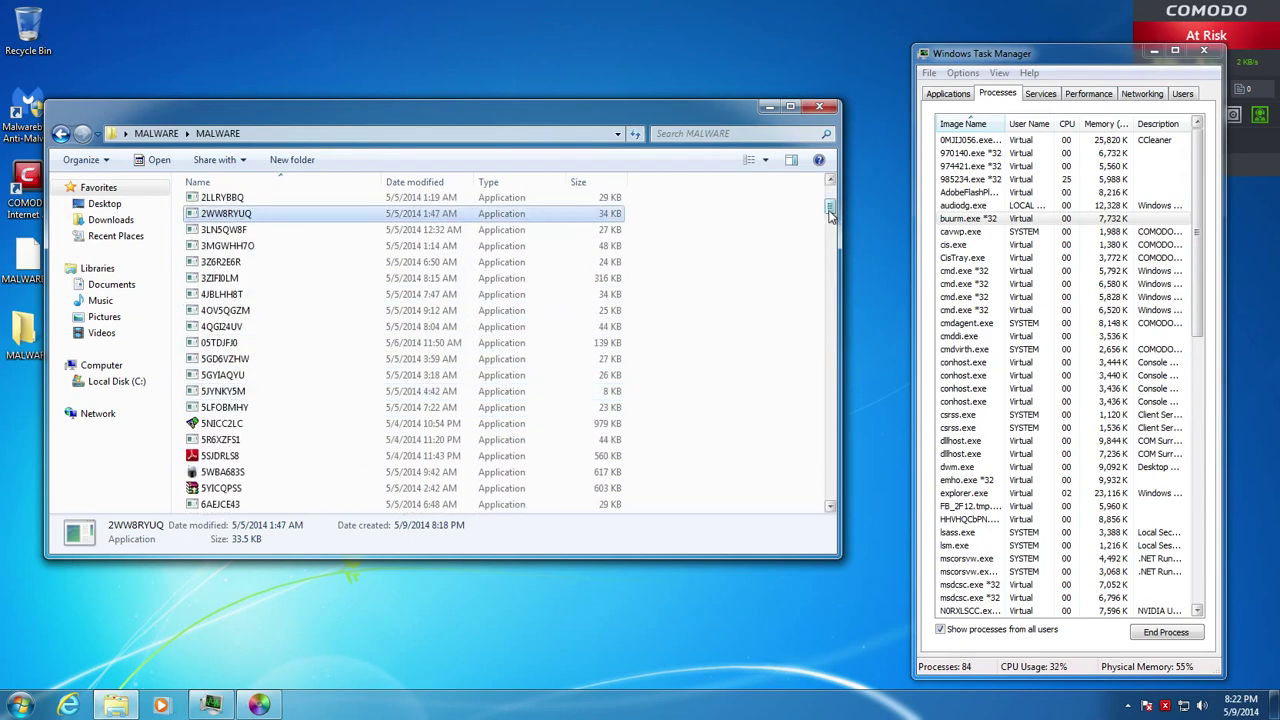
left_click_drag(831, 215, 829, 430)
Run QSERQYVJ and sql in the COMODO sandbox
right_click(290, 246)
left_click(254, 246)
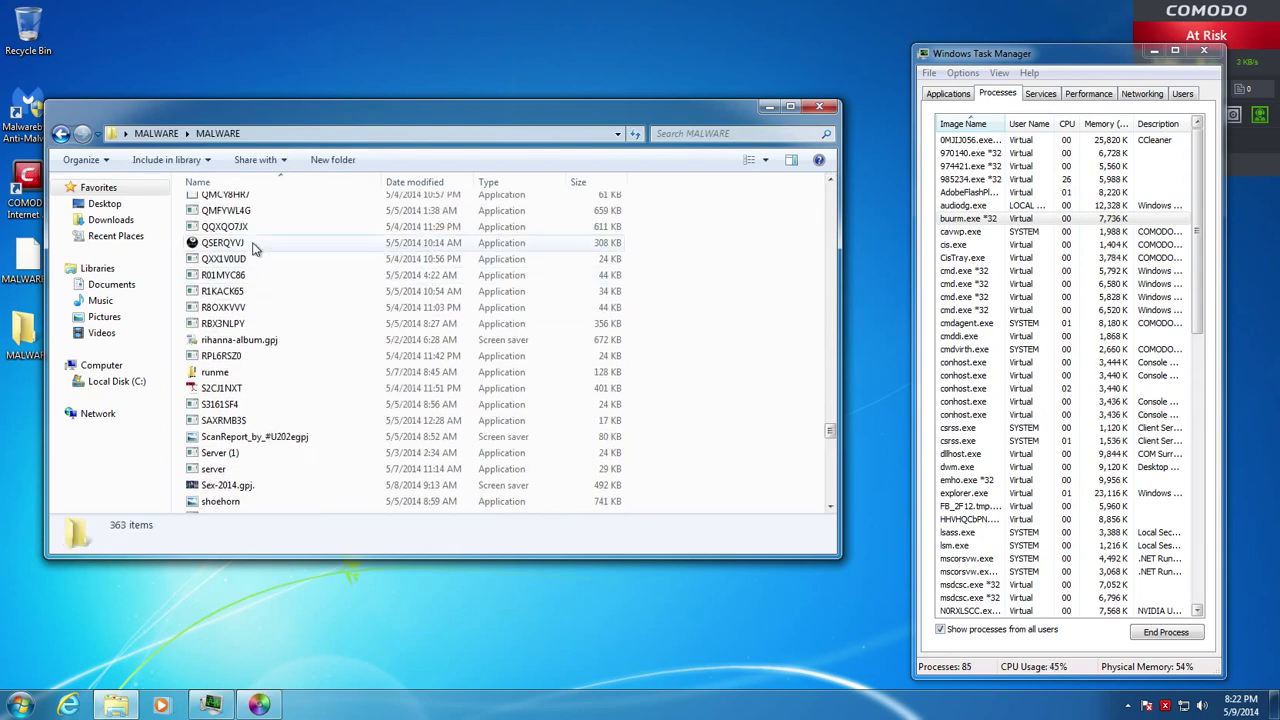
right_click(232, 246)
left_click(256, 344)
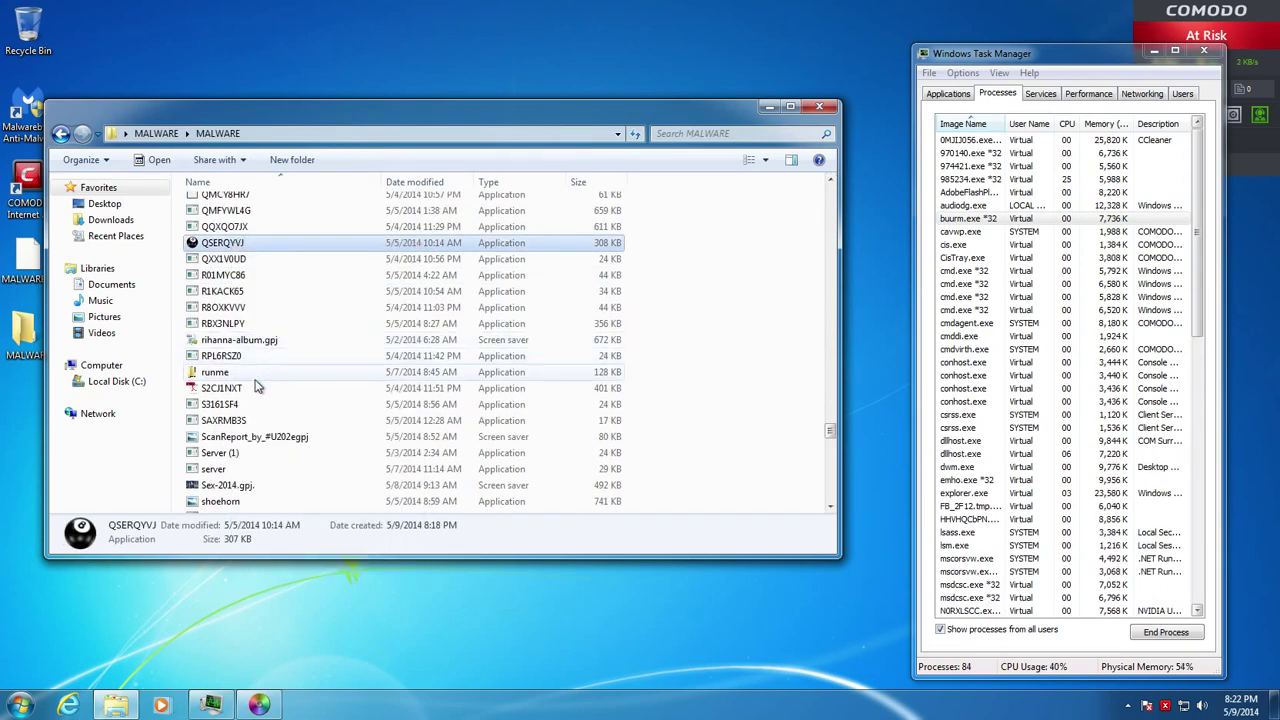
scroll(256, 386, "down", 5)
right_click(209, 409)
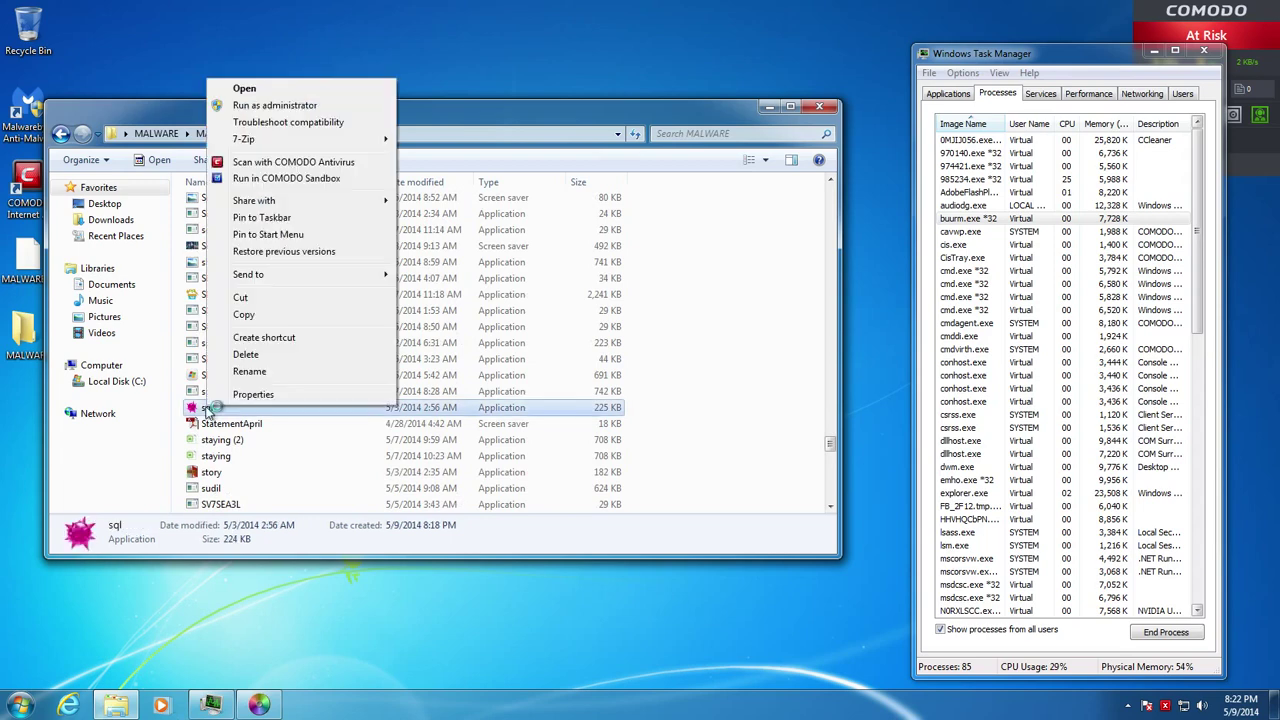
left_click(268, 178)
Drag the scrollbar to the list's end to reveal the Arabic-named screen-saver files
scroll(265, 403, "down", 10)
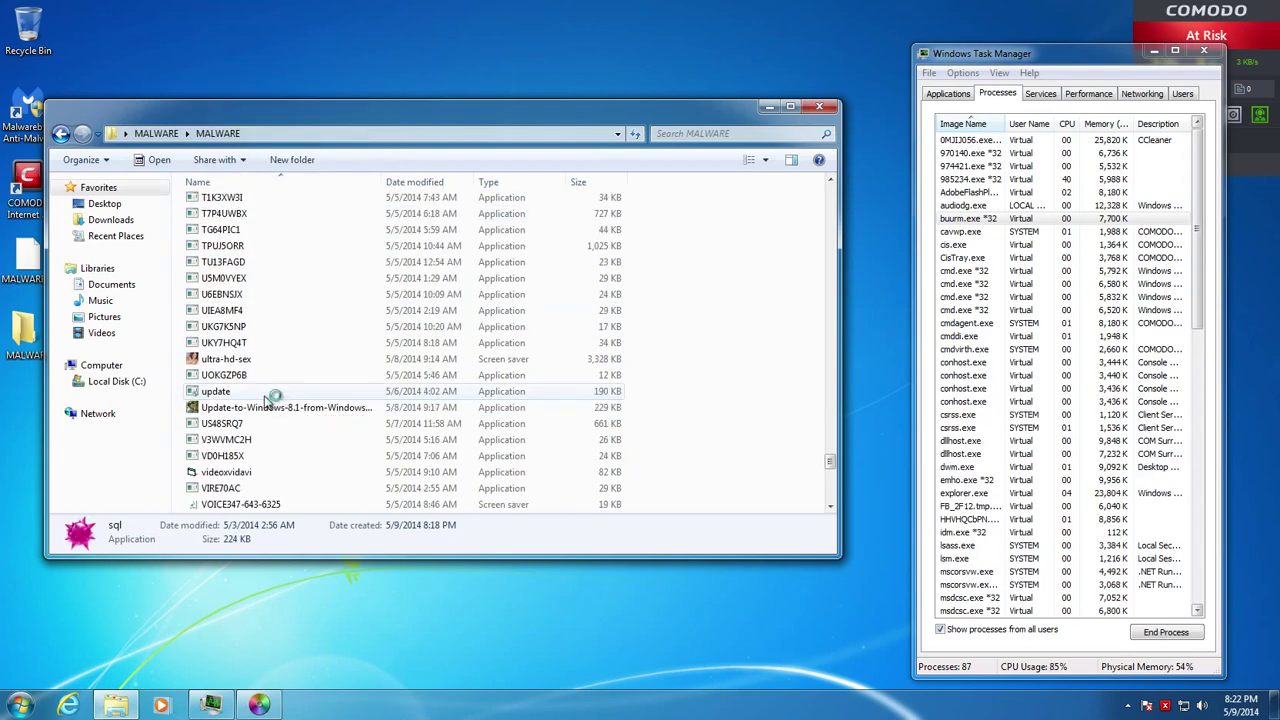
scroll(320, 410, "up", 20)
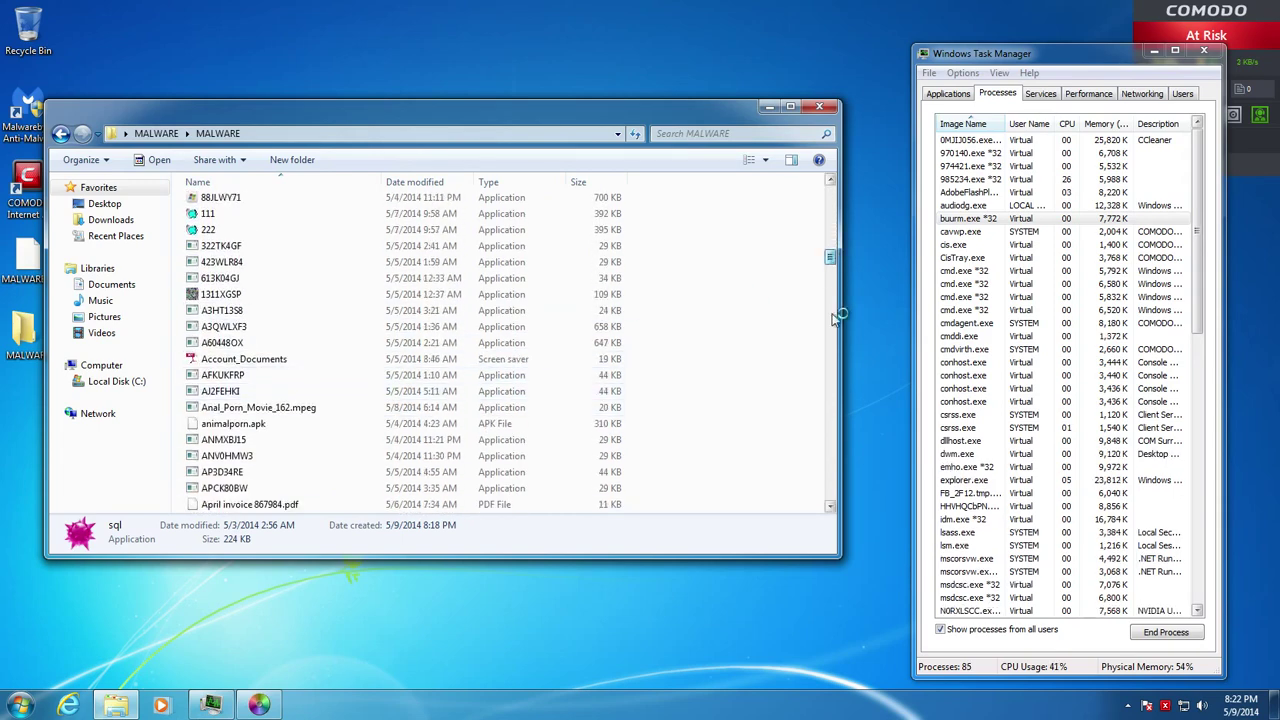
left_click_drag(835, 318, 825, 498)
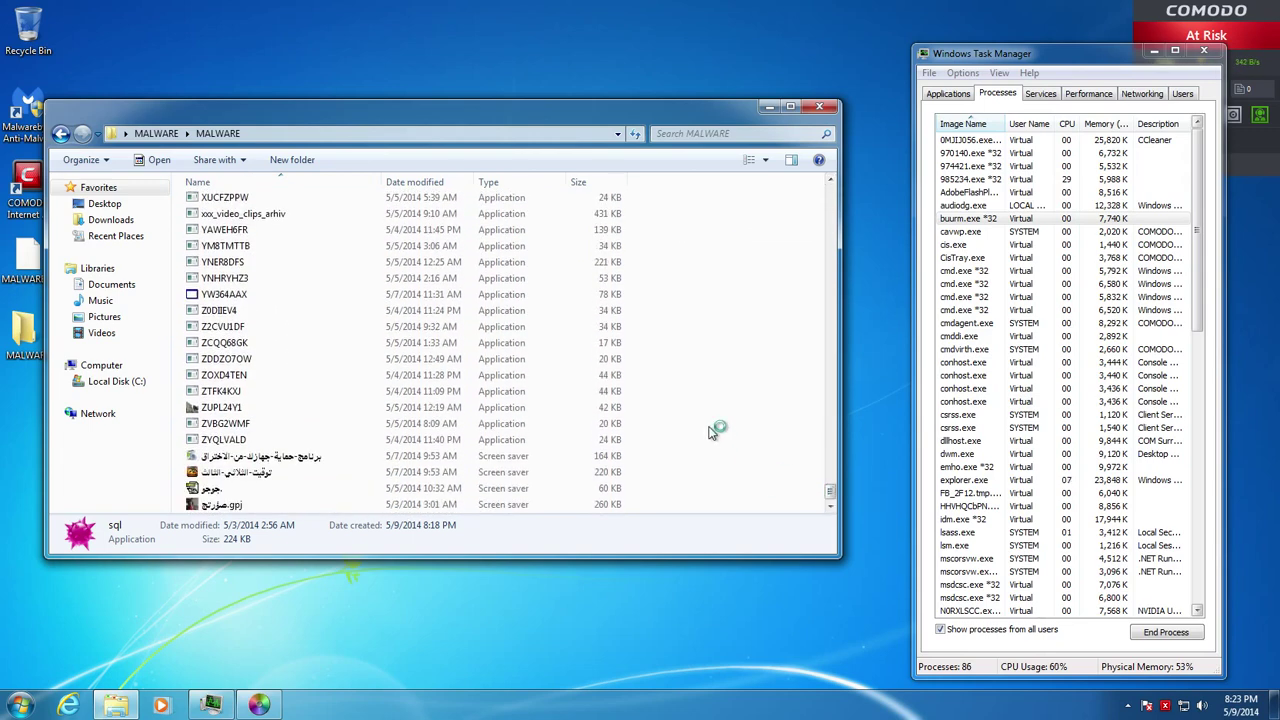
Run the first two Arabic-named screen-saver files in the COMODO sandbox
left_click_drag(835, 213, 828, 492)
left_click(286, 456)
right_click(286, 456)
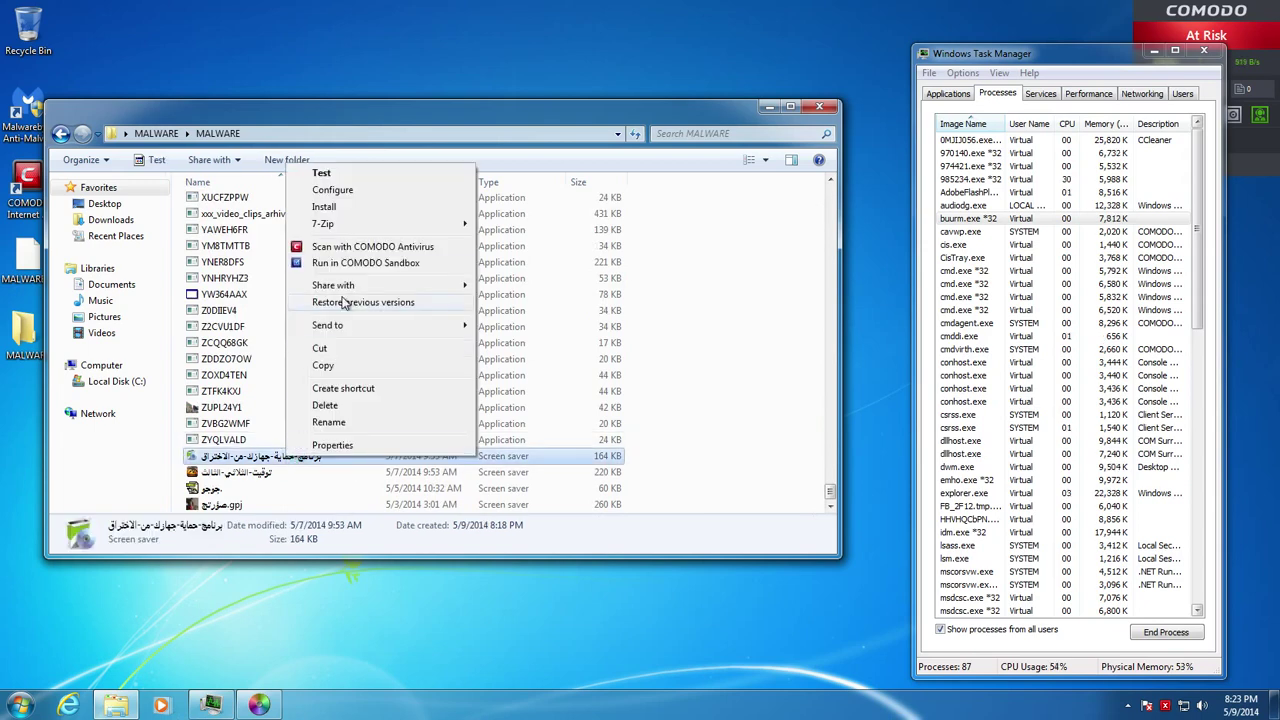
left_click(336, 263)
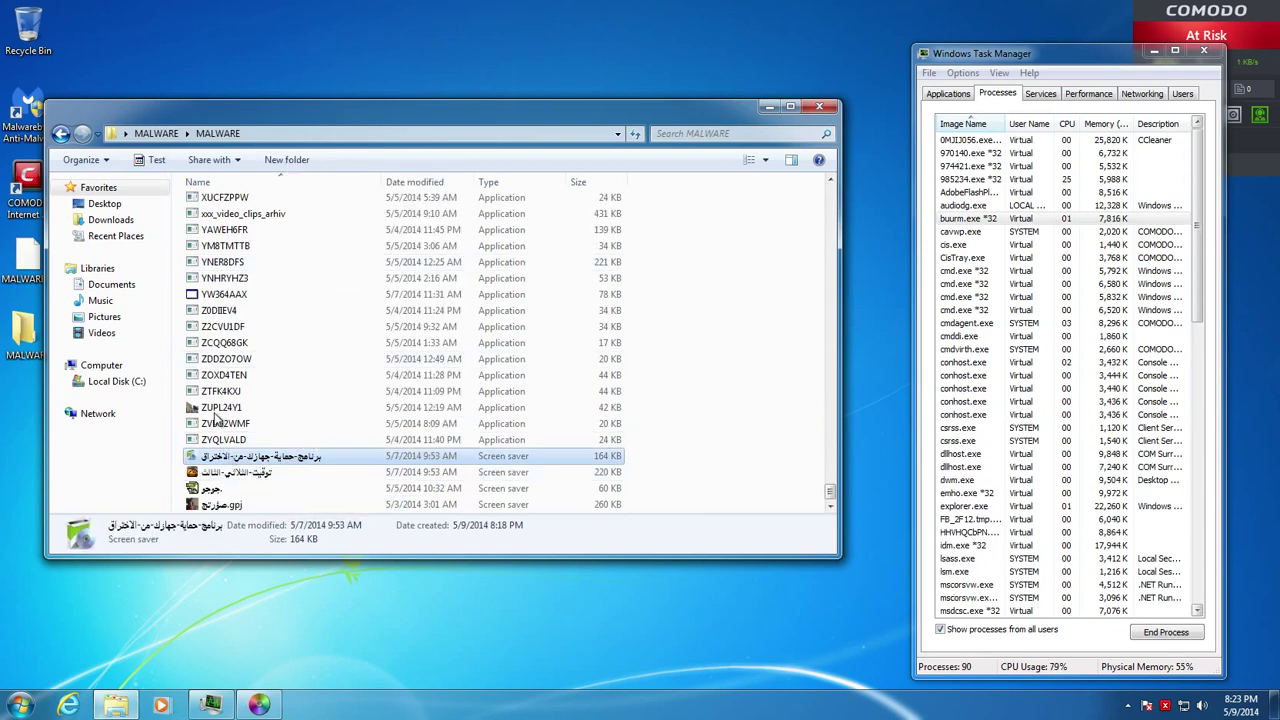
right_click(214, 474)
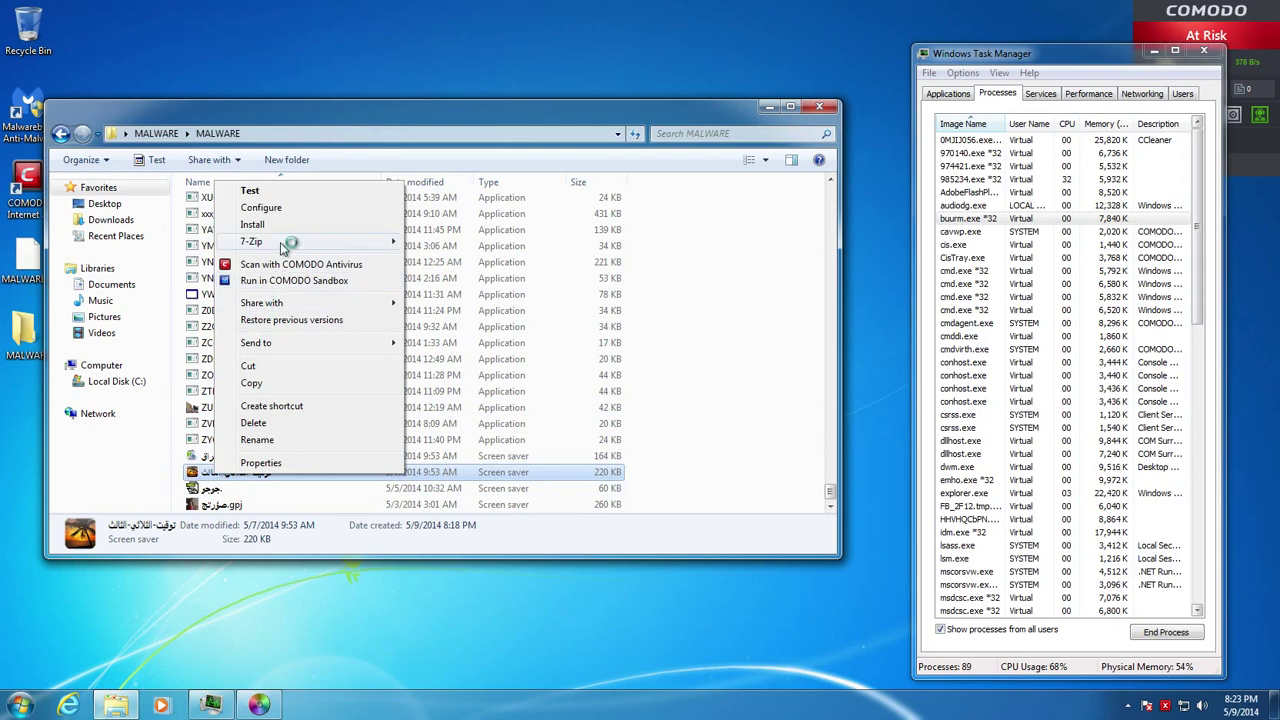
left_click(273, 282)
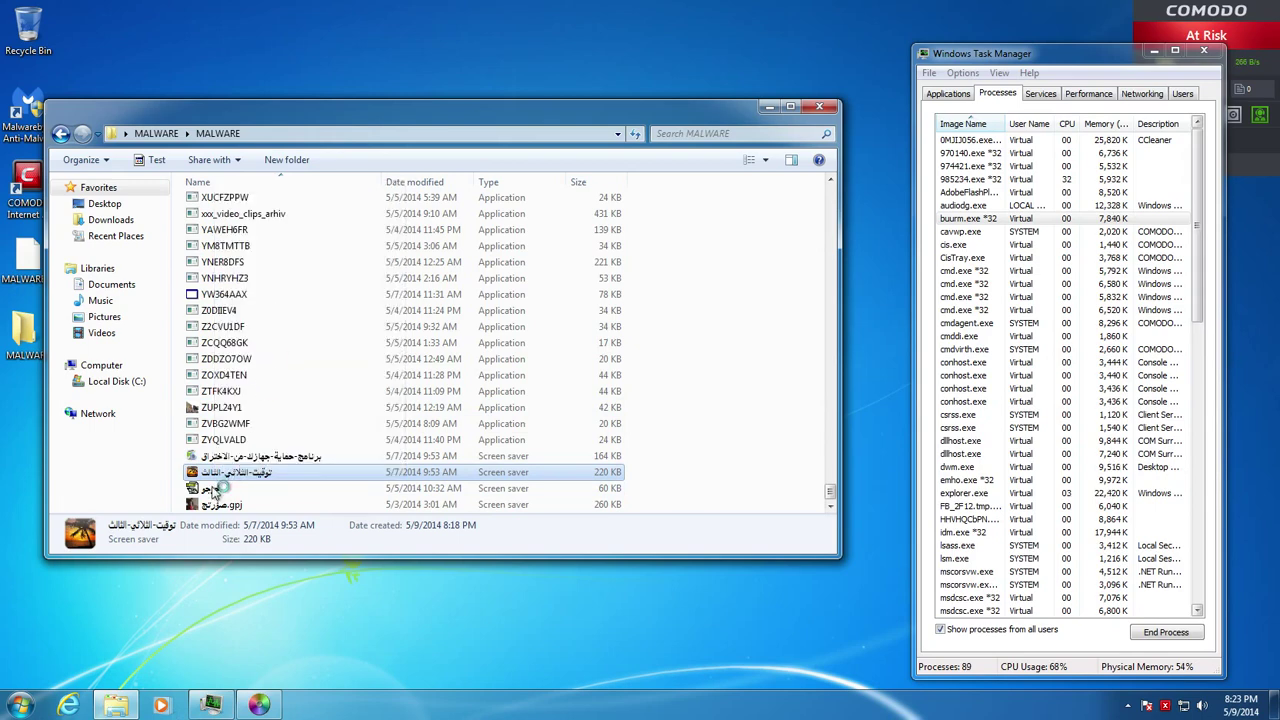
Run the 60 KB screen-saver file and صورتي.gpj sandboxed as well
right_click(214, 488)
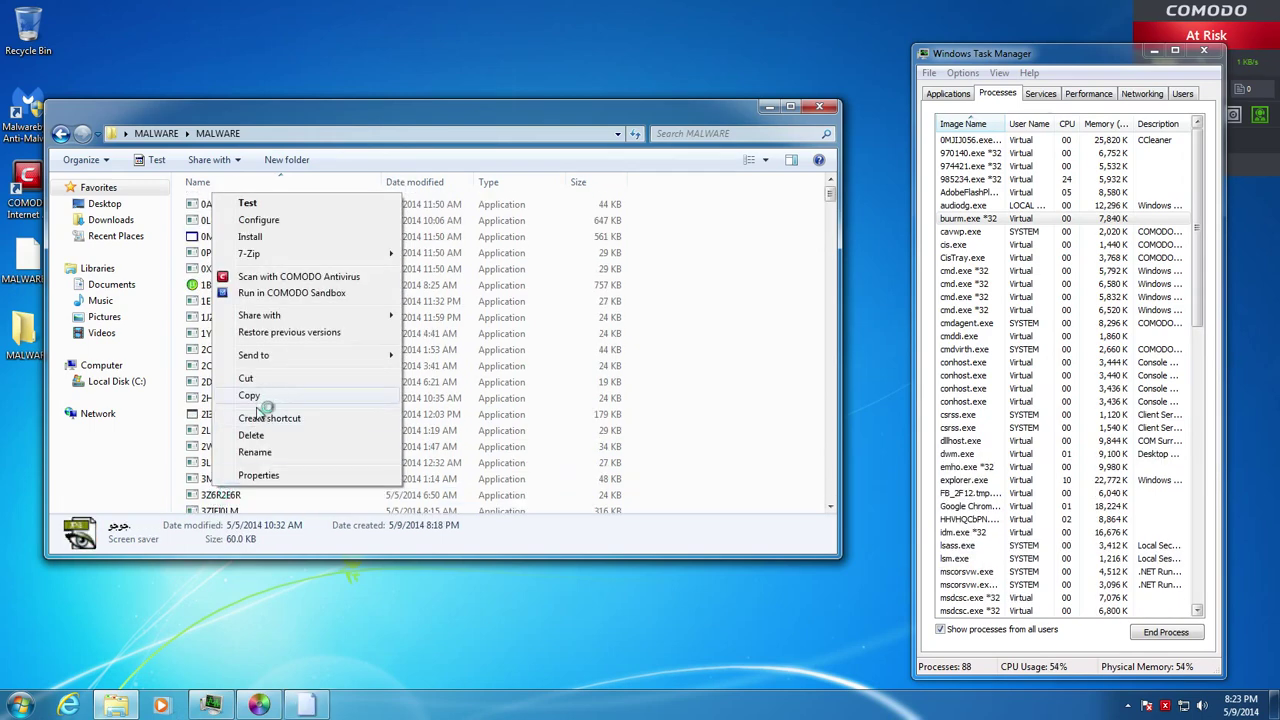
left_click(838, 195)
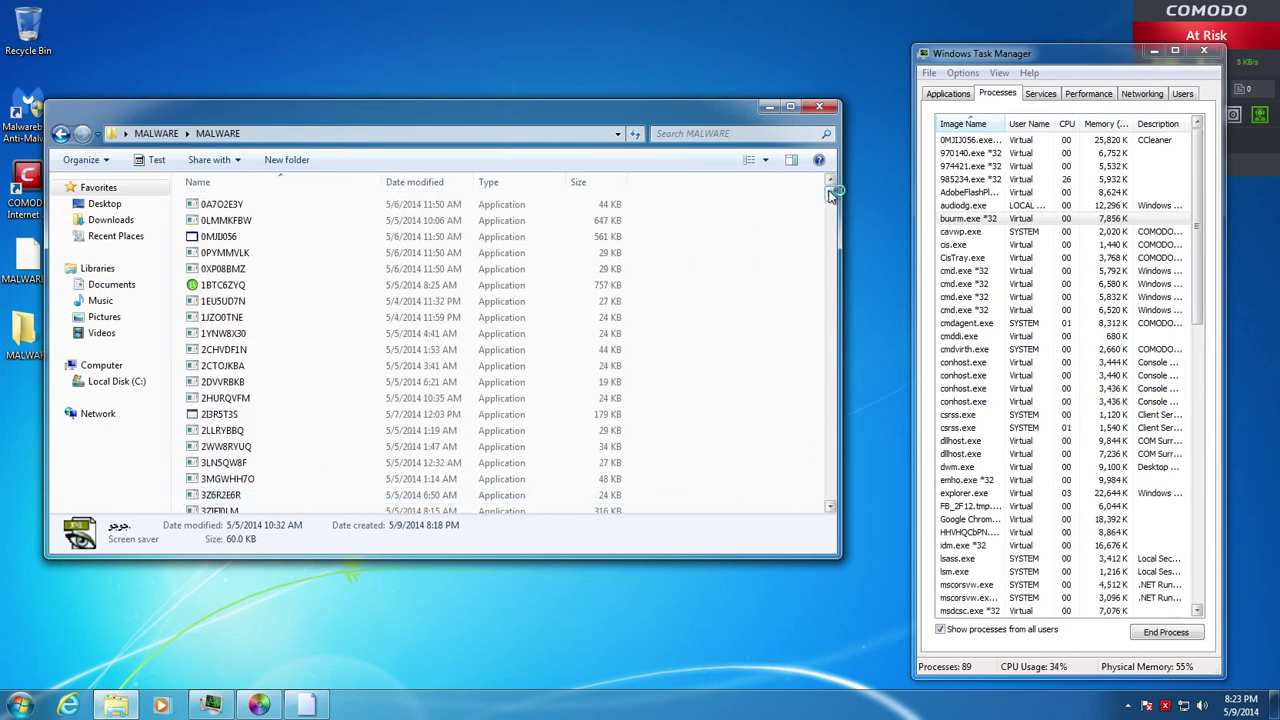
left_click_drag(828, 195, 831, 486)
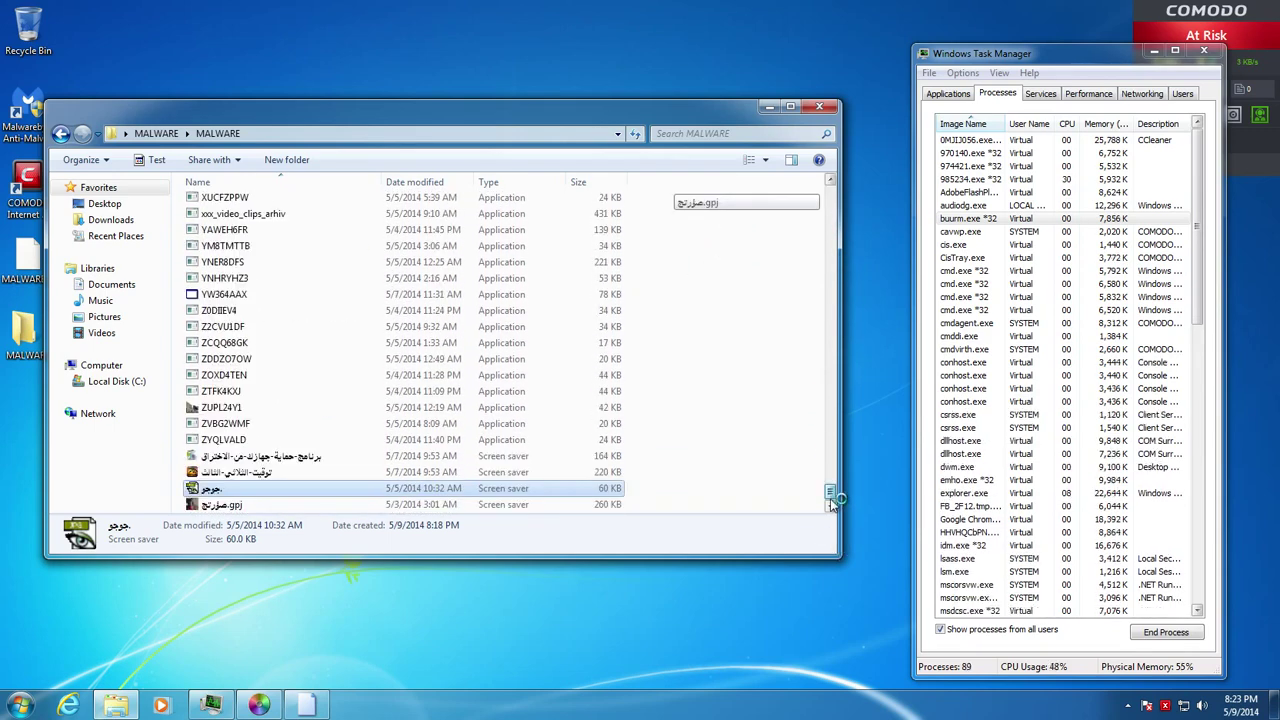
right_click(232, 489)
right_click(218, 505)
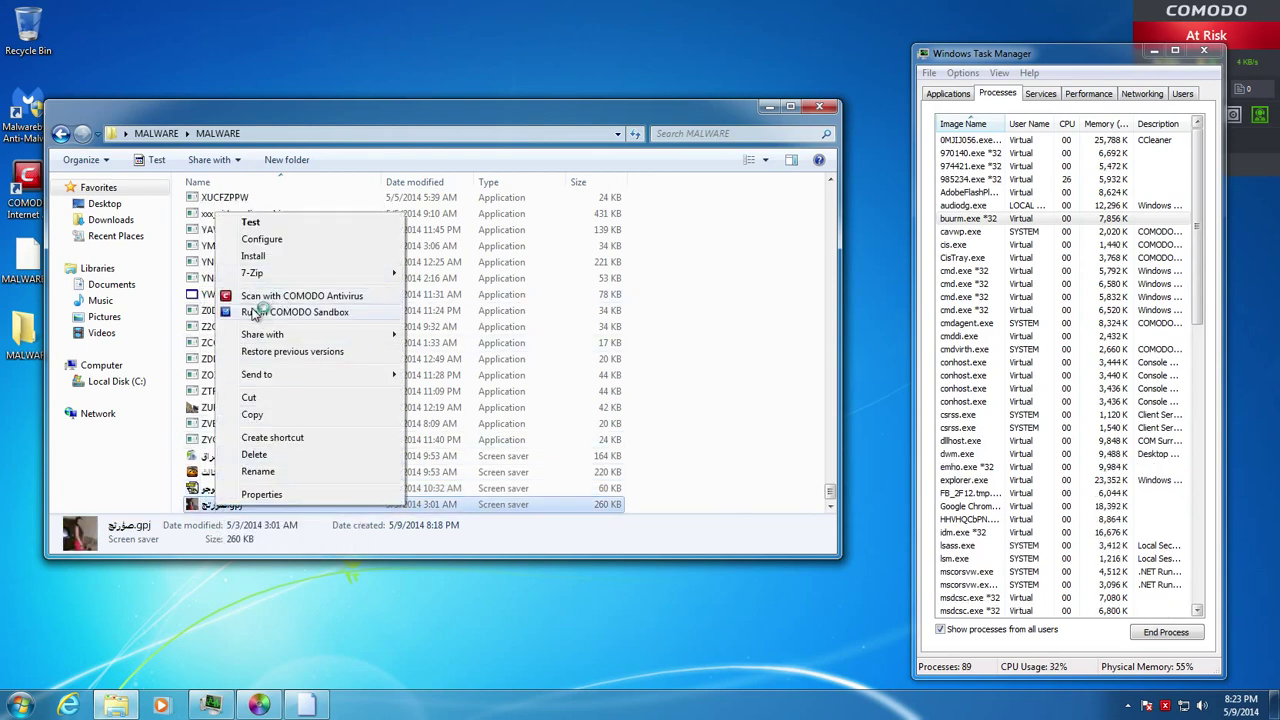
left_click(253, 312)
left_click(700, 447)
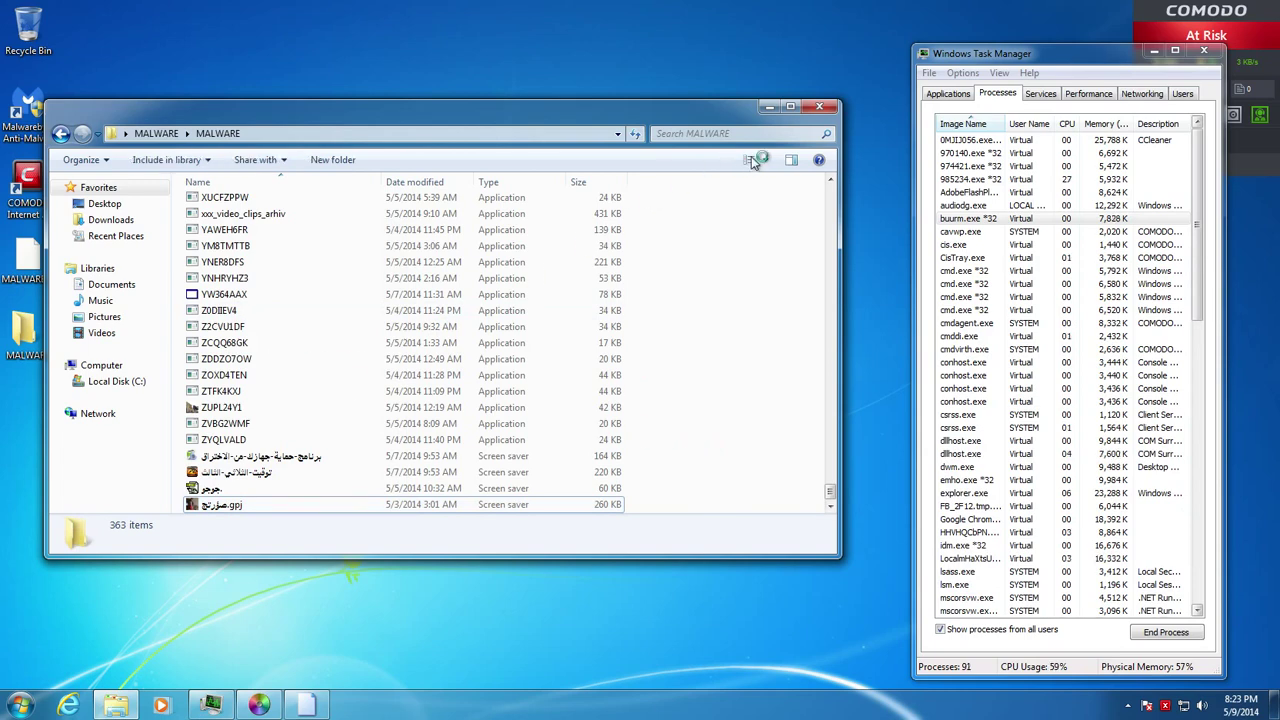
scroll(755, 163, "up", 4)
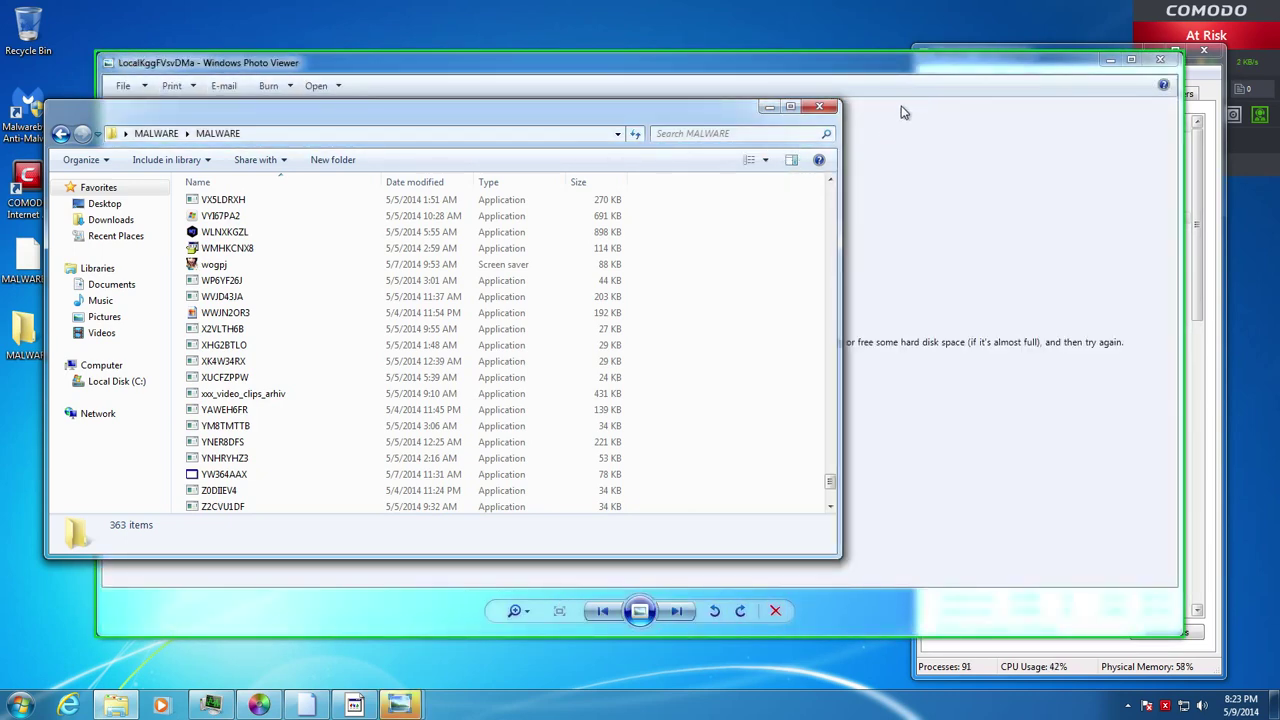
Close the Windows Photo Viewer error window and click OK on the 1888824 GZip header error
left_click(912, 72)
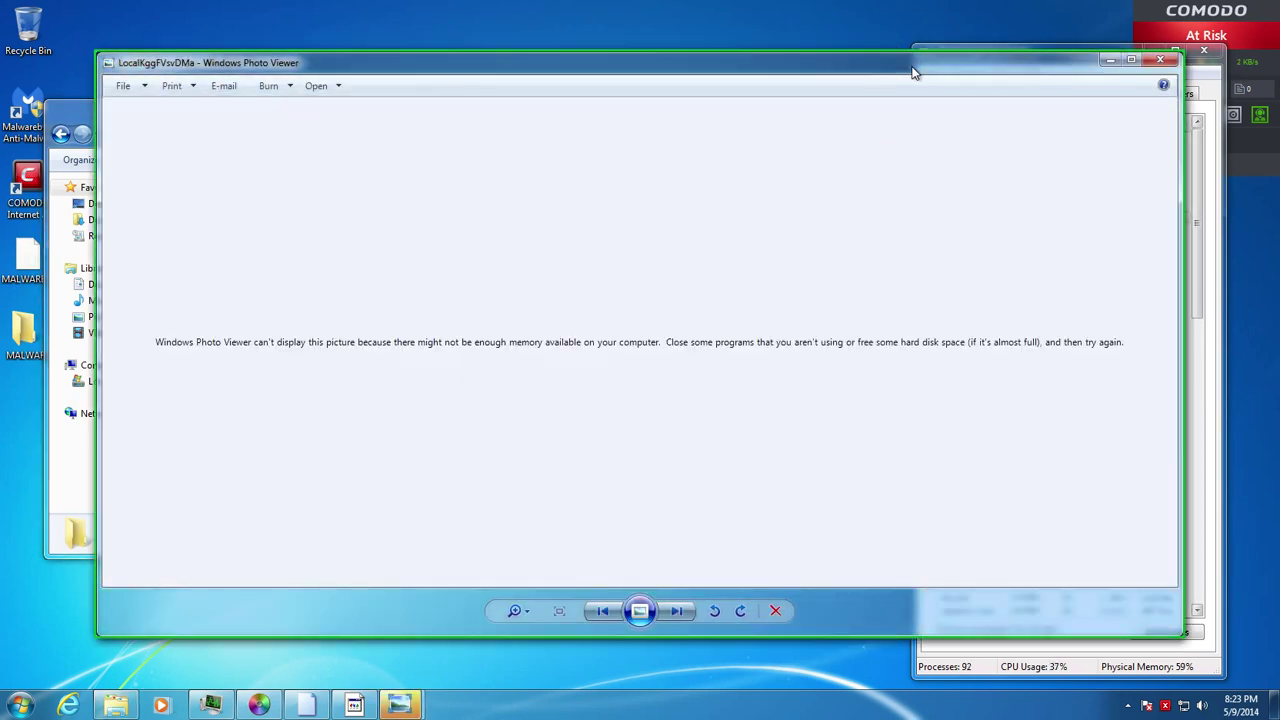
left_click(1160, 61)
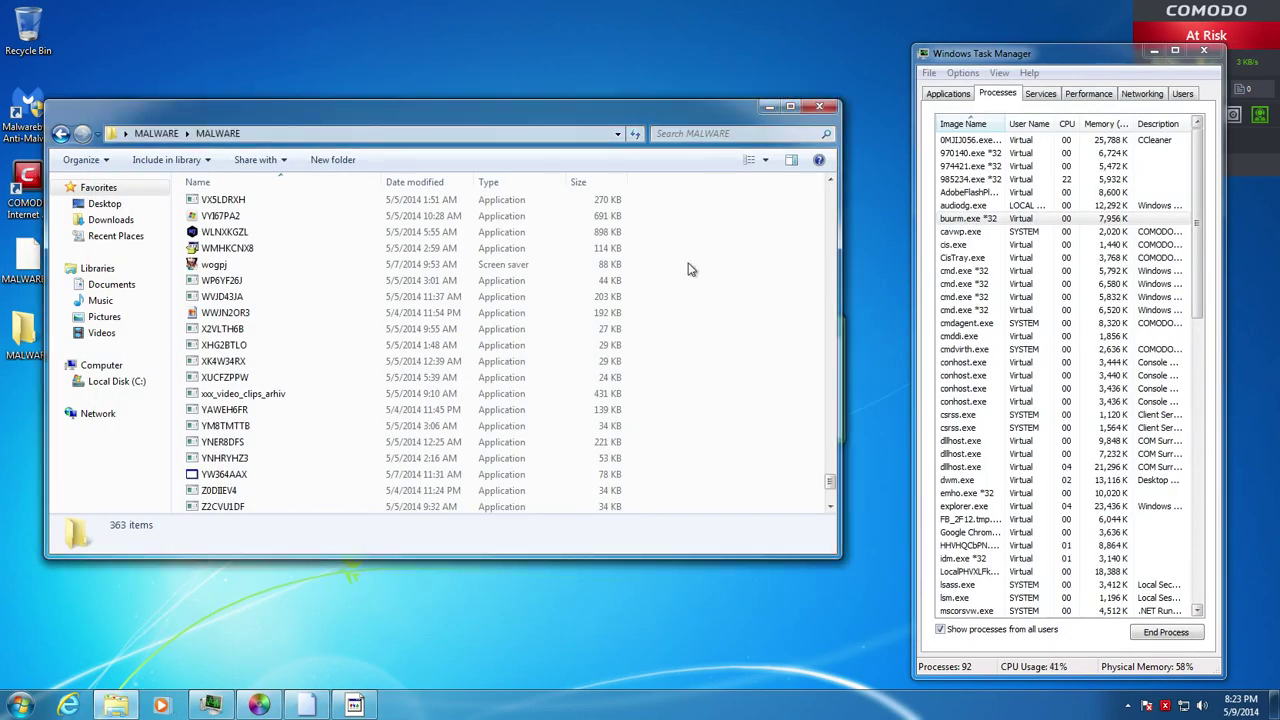
left_click(357, 705)
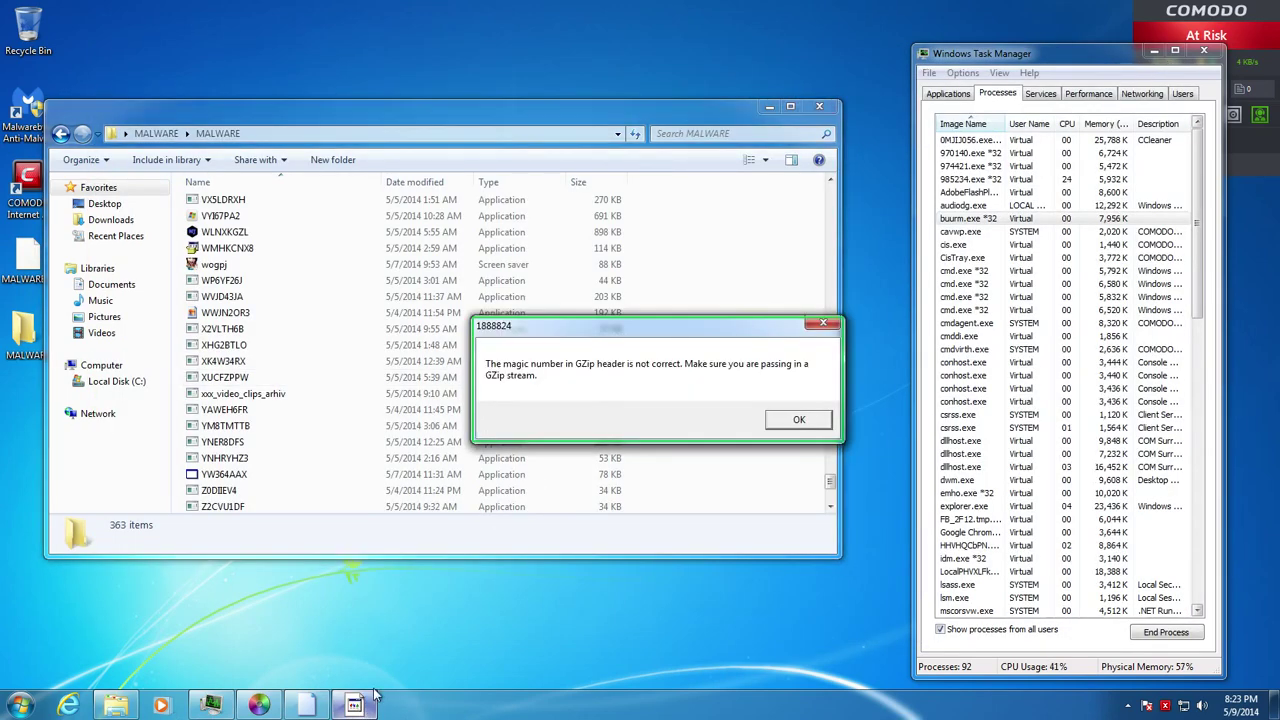
left_click(786, 421)
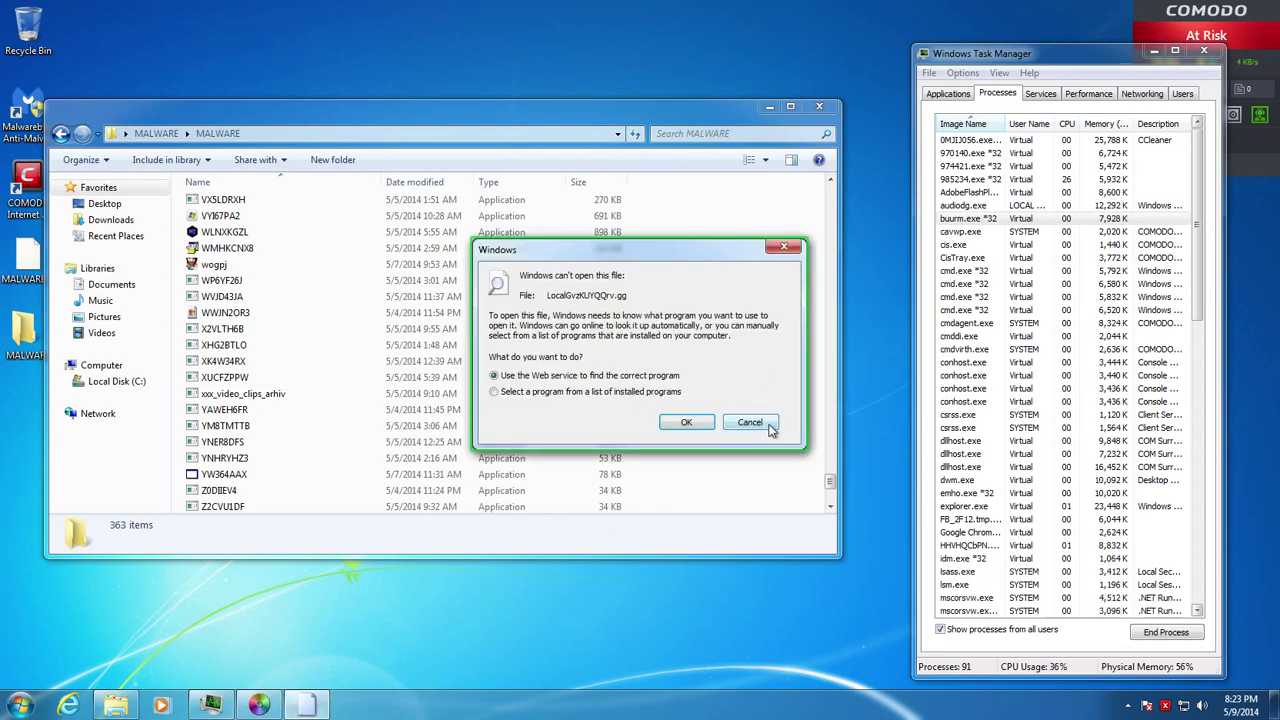
Cancel the open-file prompt, dismiss the follow-up error and close the MALWARE folder
left_click(770, 424)
left_click(655, 403)
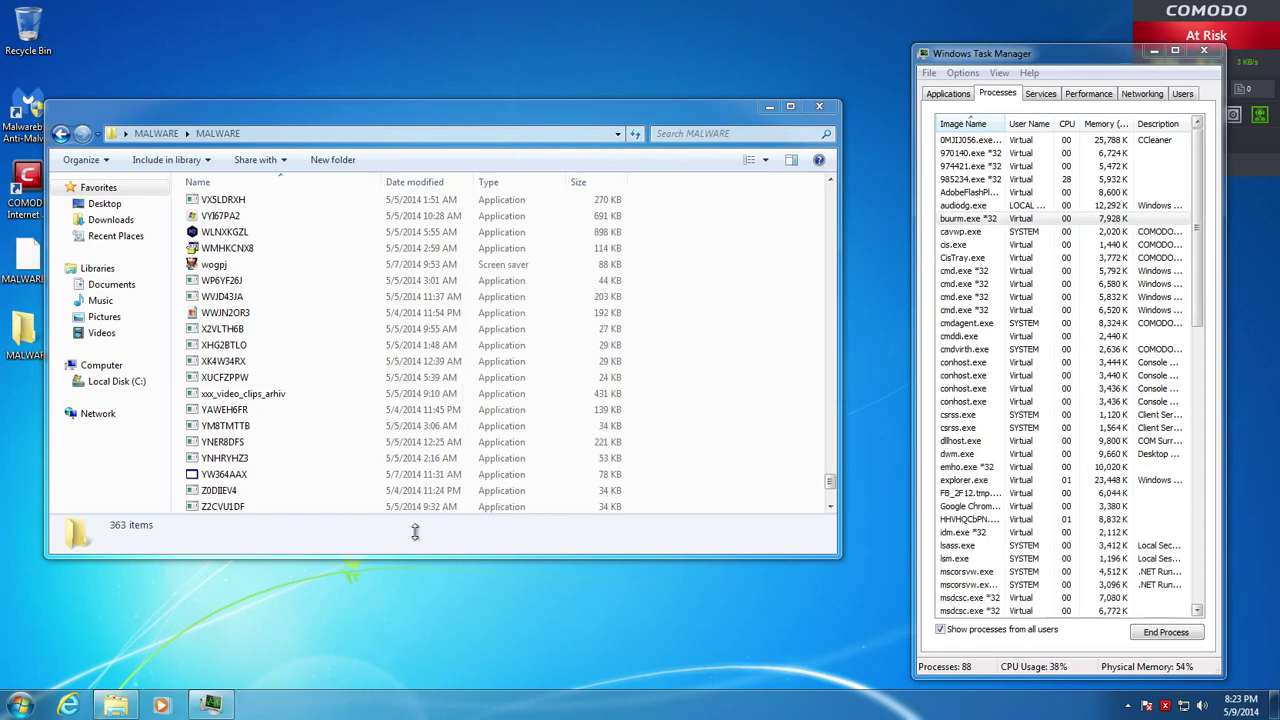
left_click(816, 107)
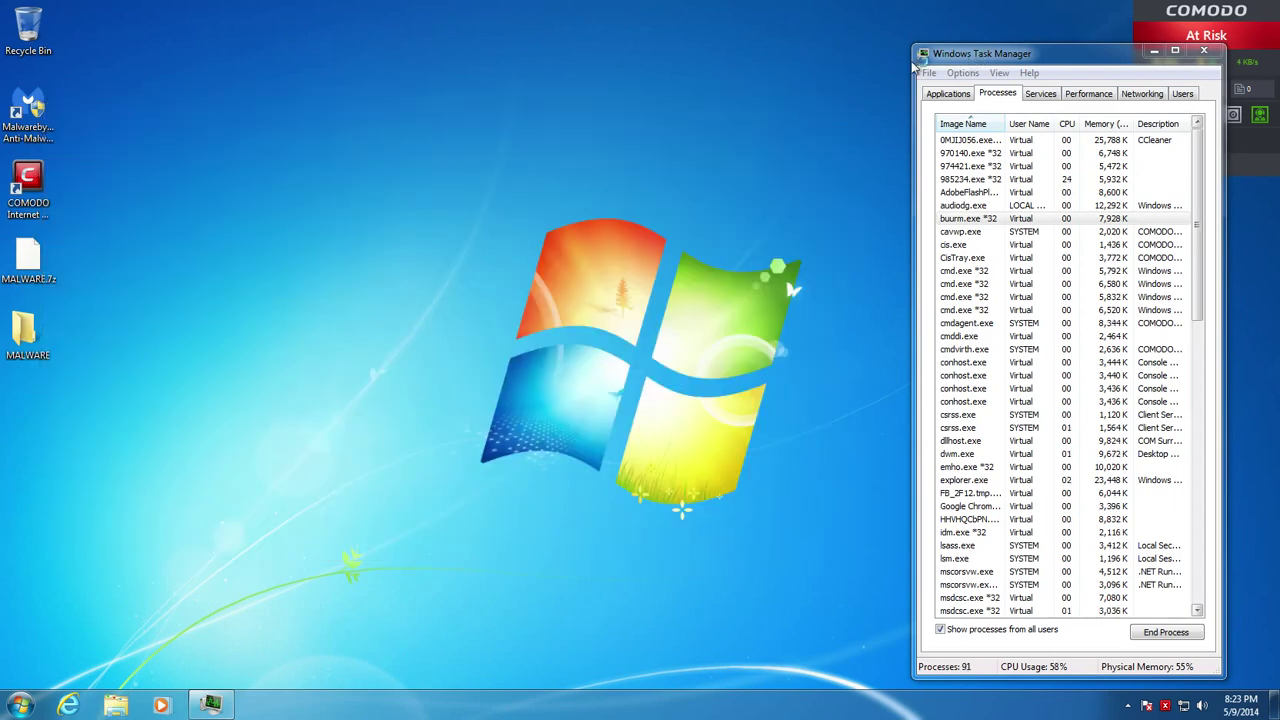
Check Task Manager's Performance graphs, return to Processes, and launch Malwarebytes from its desktop shortcut
left_click_drag(914, 62, 690, 57)
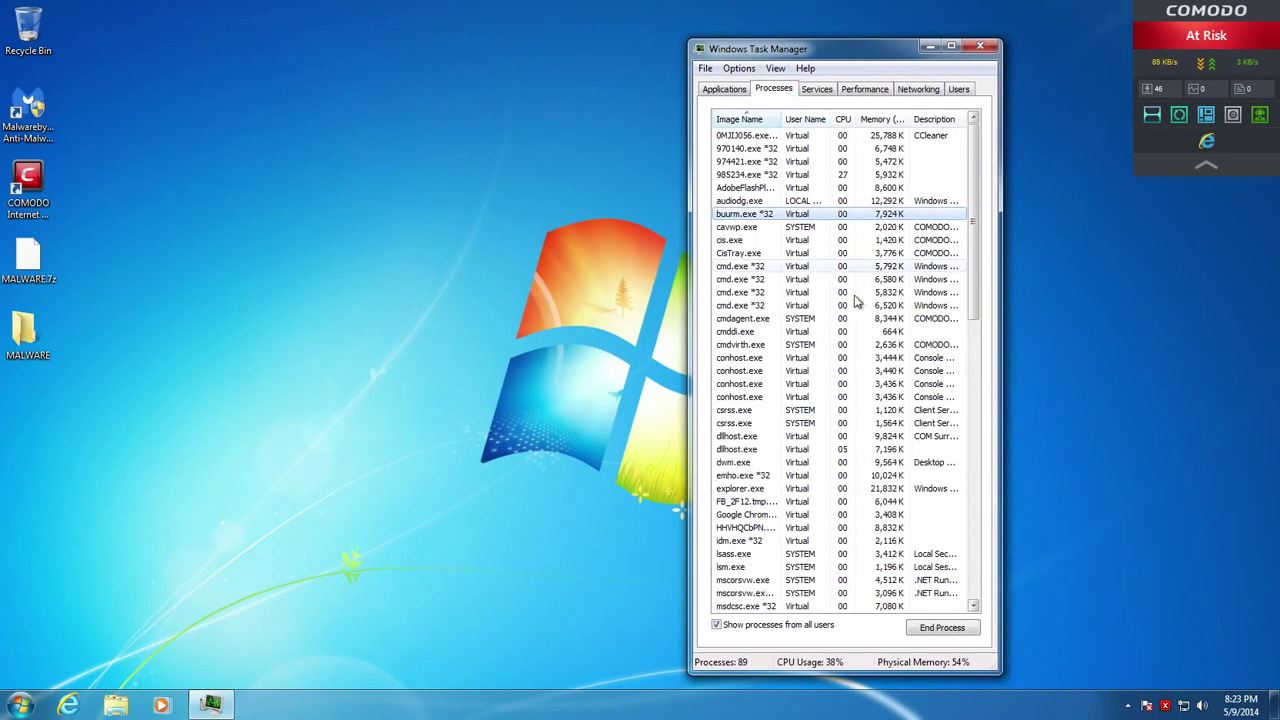
left_click(848, 91)
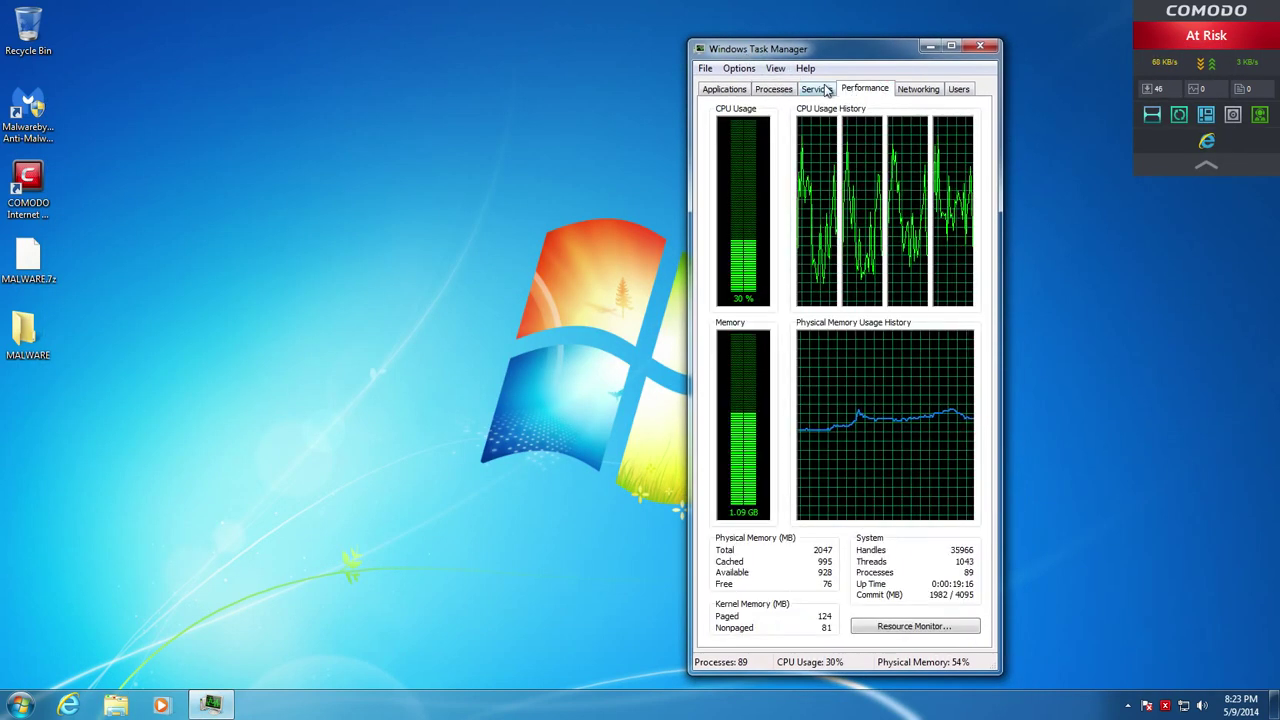
left_click(828, 91)
left_click(781, 92)
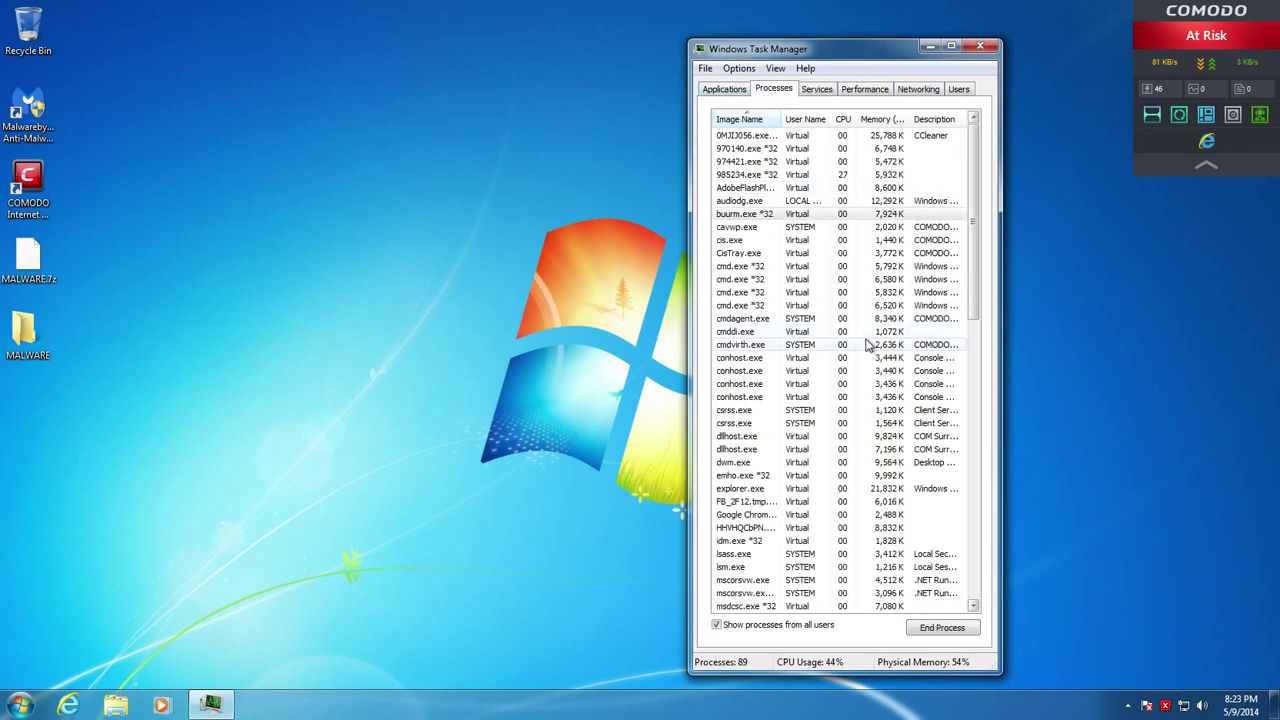
mouse_move(983, 257)
left_mouse_down()
mouse_move(977, 531)
mouse_move(976, 240)
left_mouse_up()
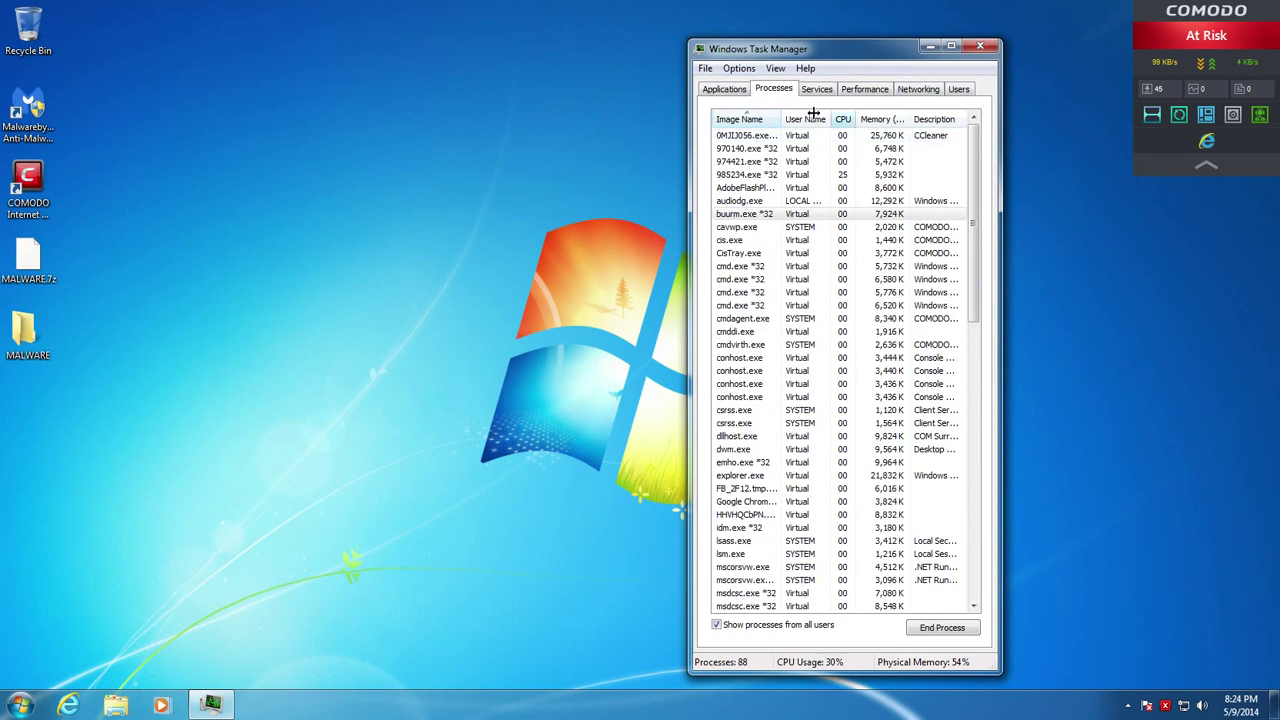
left_click(30, 132)
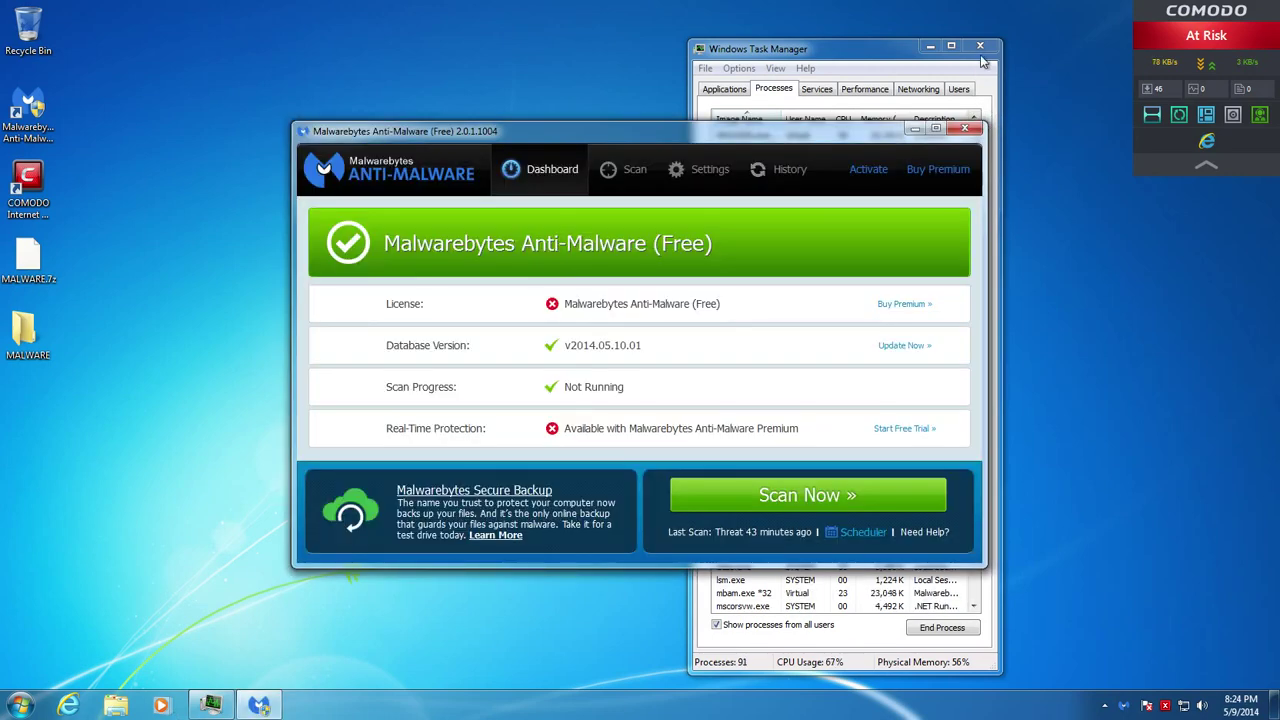
Close Task Manager and start a Malwarebytes scan from the Dashboard
left_click(980, 47)
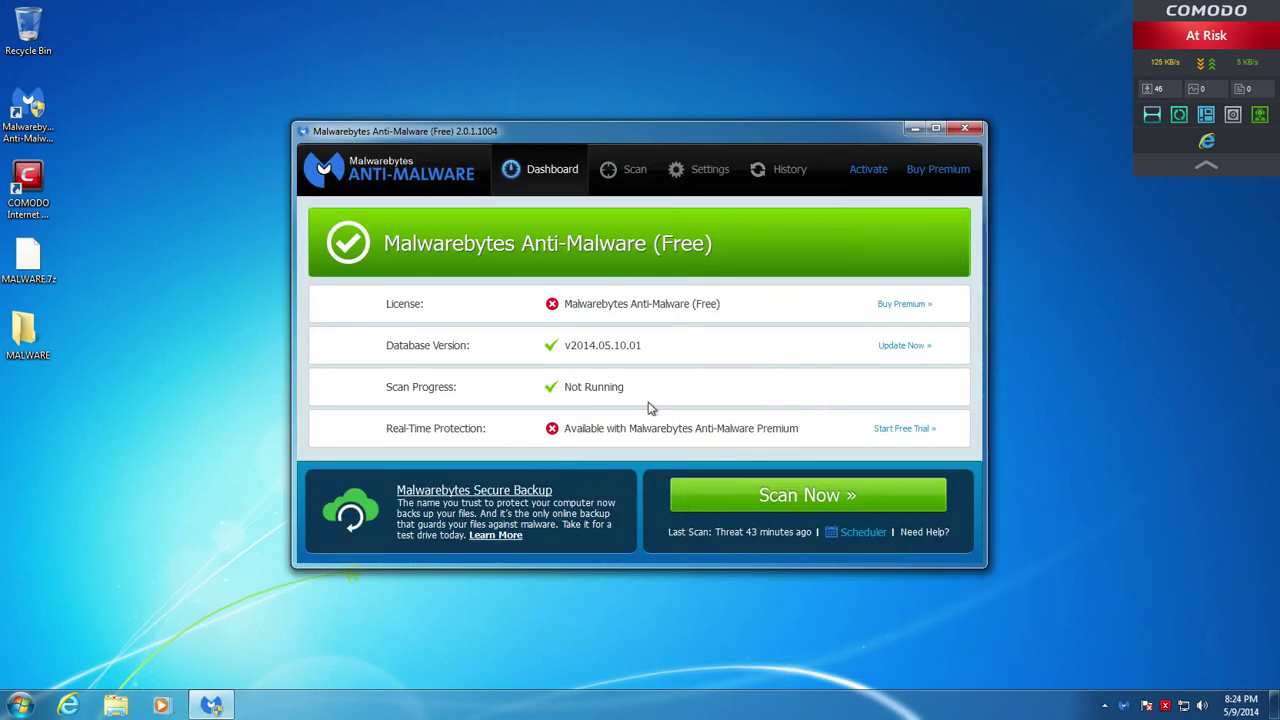
left_click(806, 495)
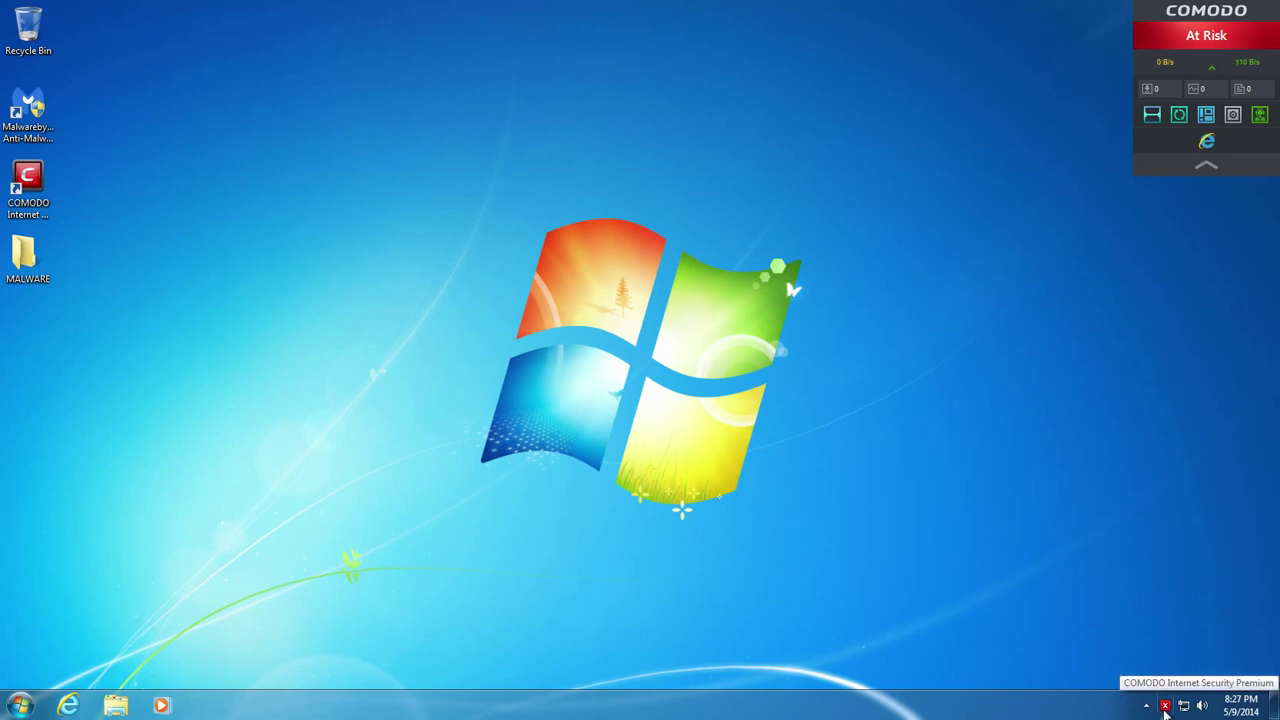
Reset the COMODO sandbox via Tasks > Sandbox Tasks, erasing all changes, then go Home
left_click(1165, 706)
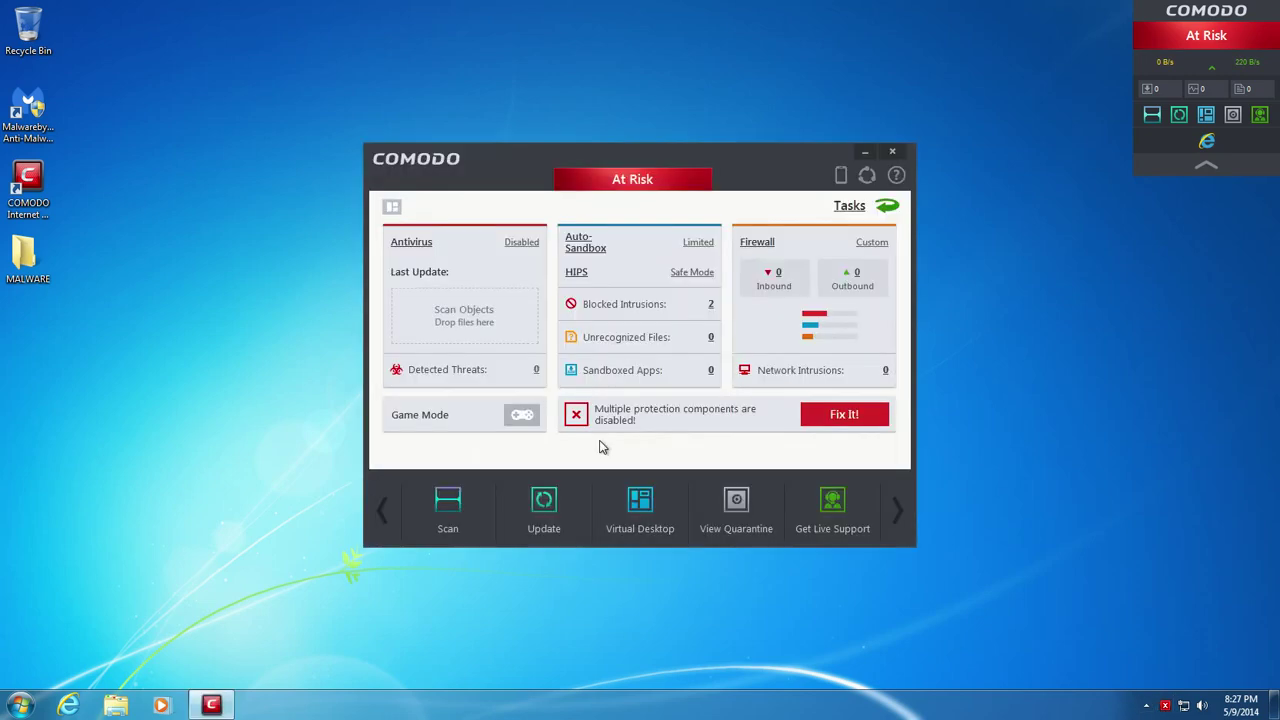
left_click(851, 206)
left_click(523, 502)
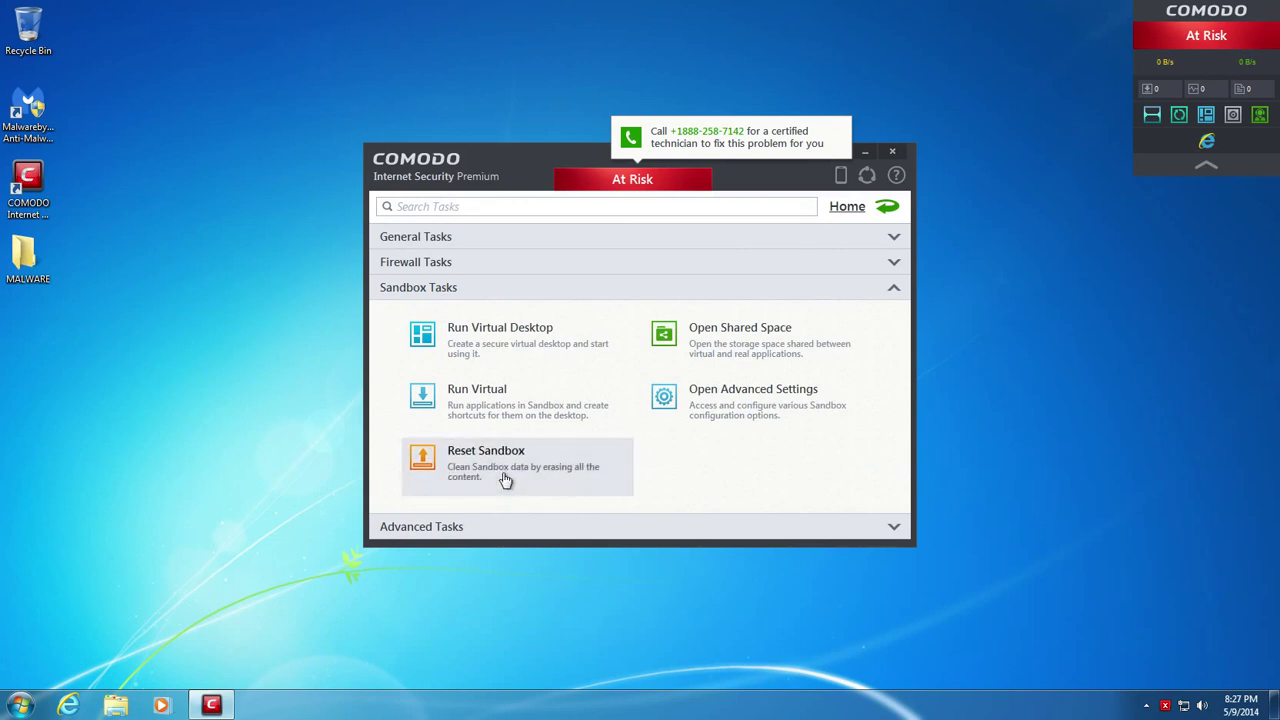
left_click(507, 478)
left_click(560, 396)
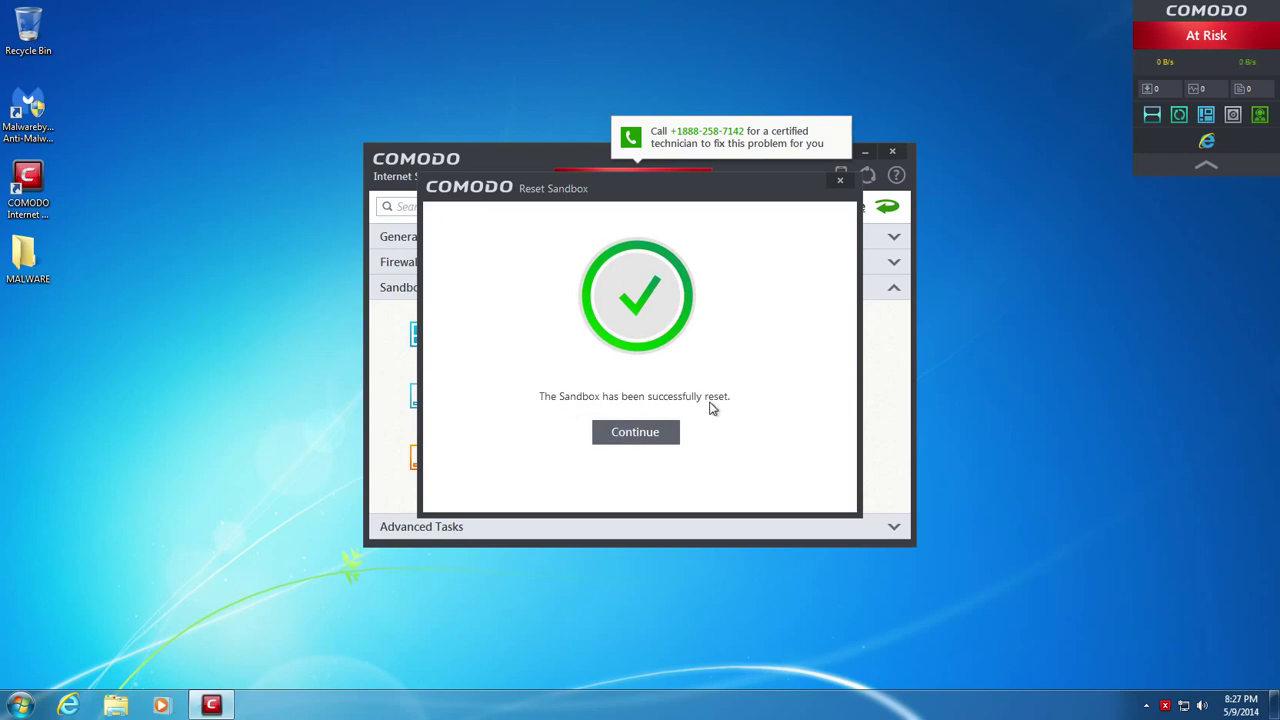
left_click(646, 440)
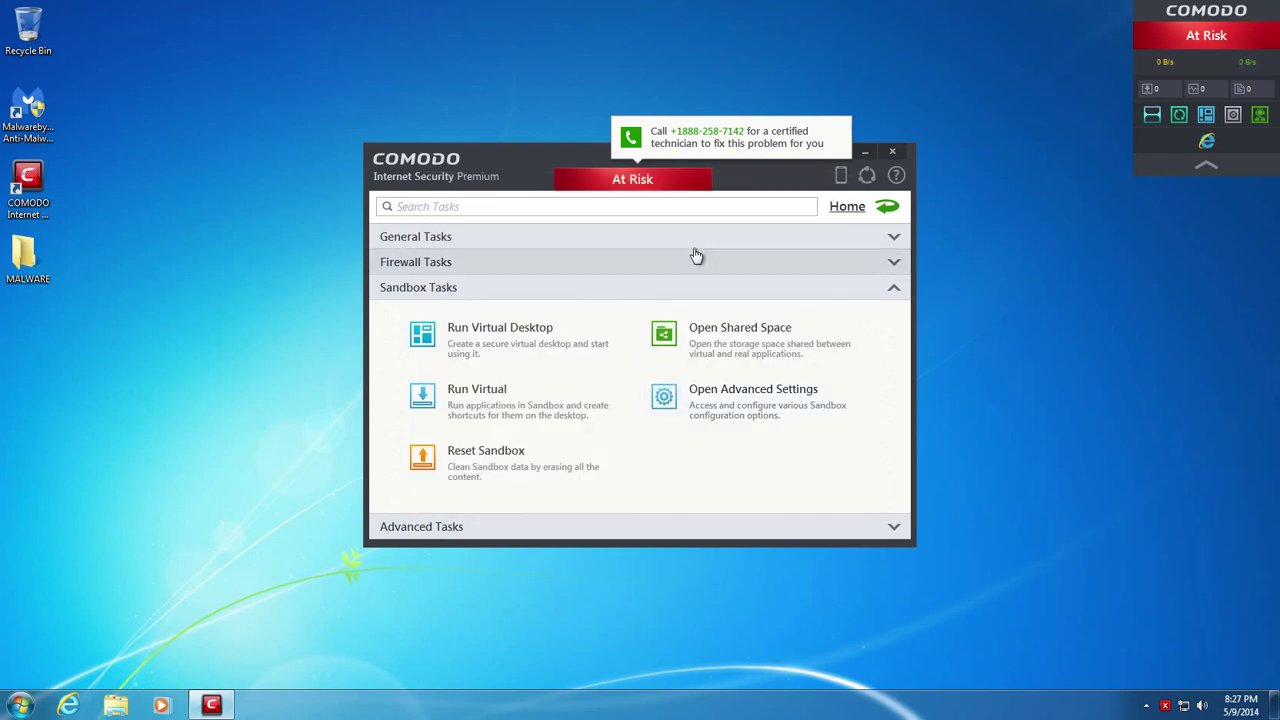
left_click(848, 207)
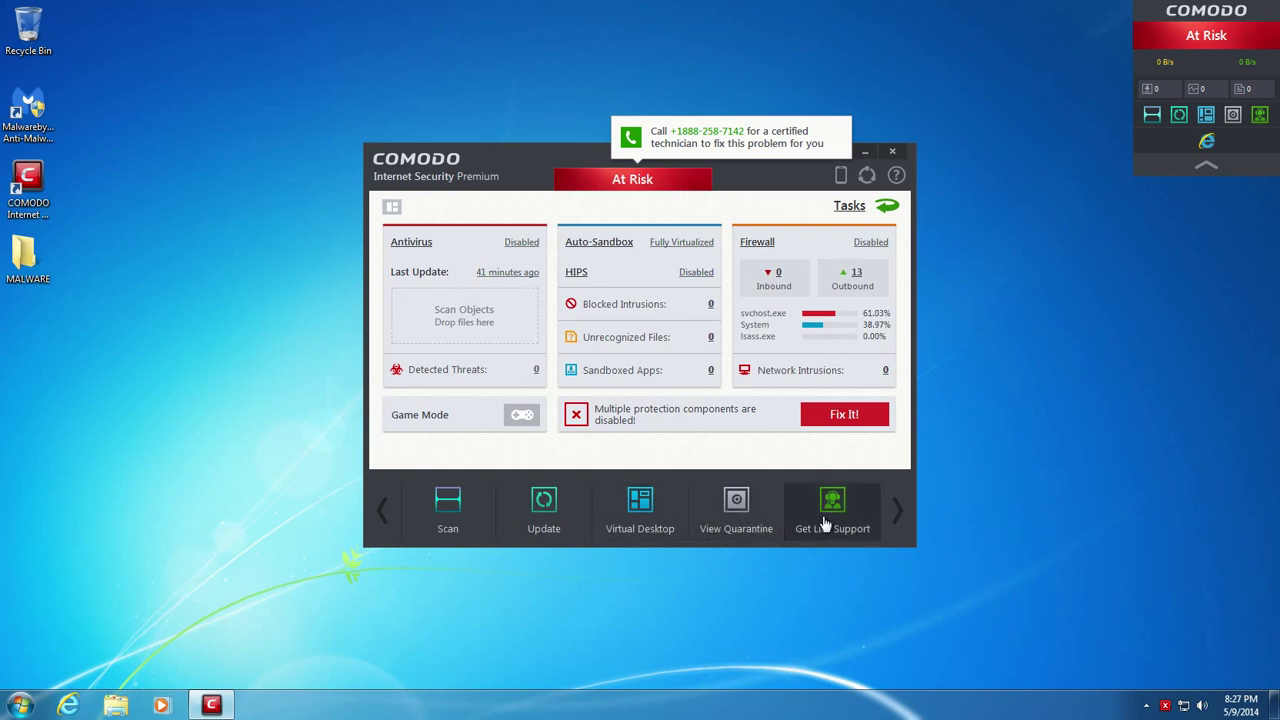
Add the Reset Sandbox task to COMODO's quick tasks bar
left_click(889, 206)
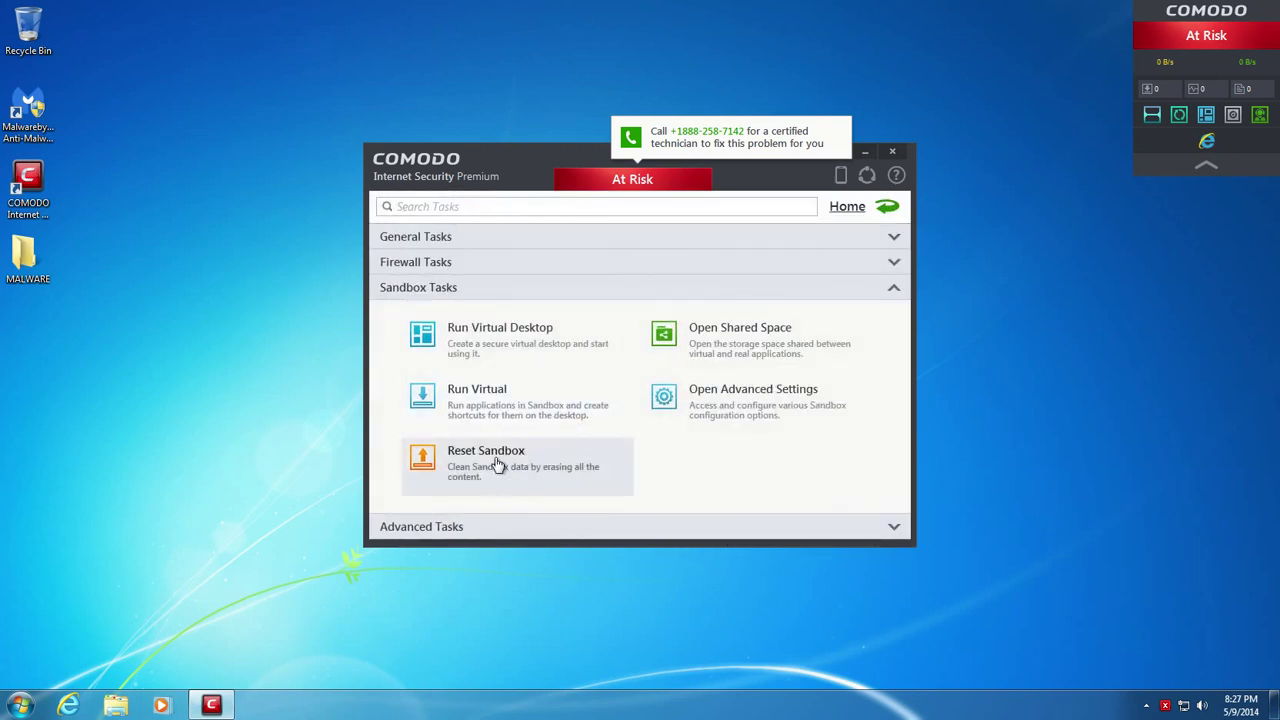
left_click(510, 472)
left_click(887, 206)
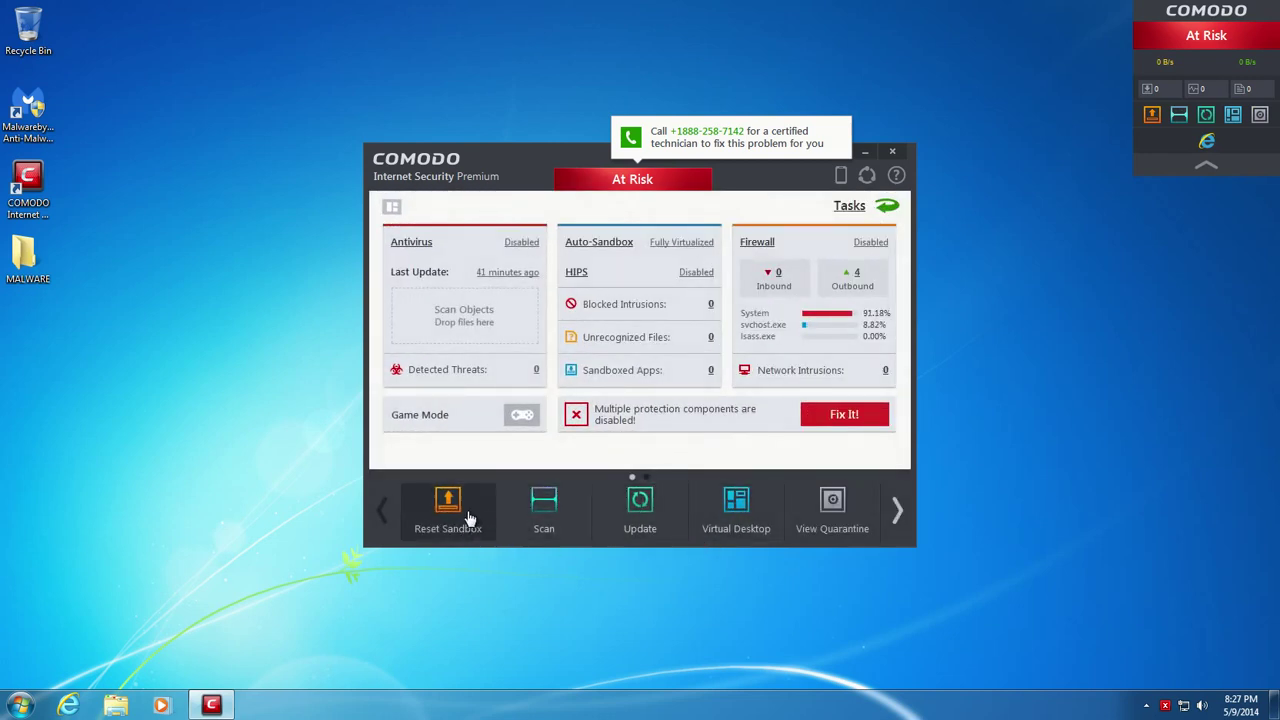
Put Scan first and Reset Sandbox before View Quarantine in the quick tasks, then close COMODO
left_click_drag(523, 523, 828, 512)
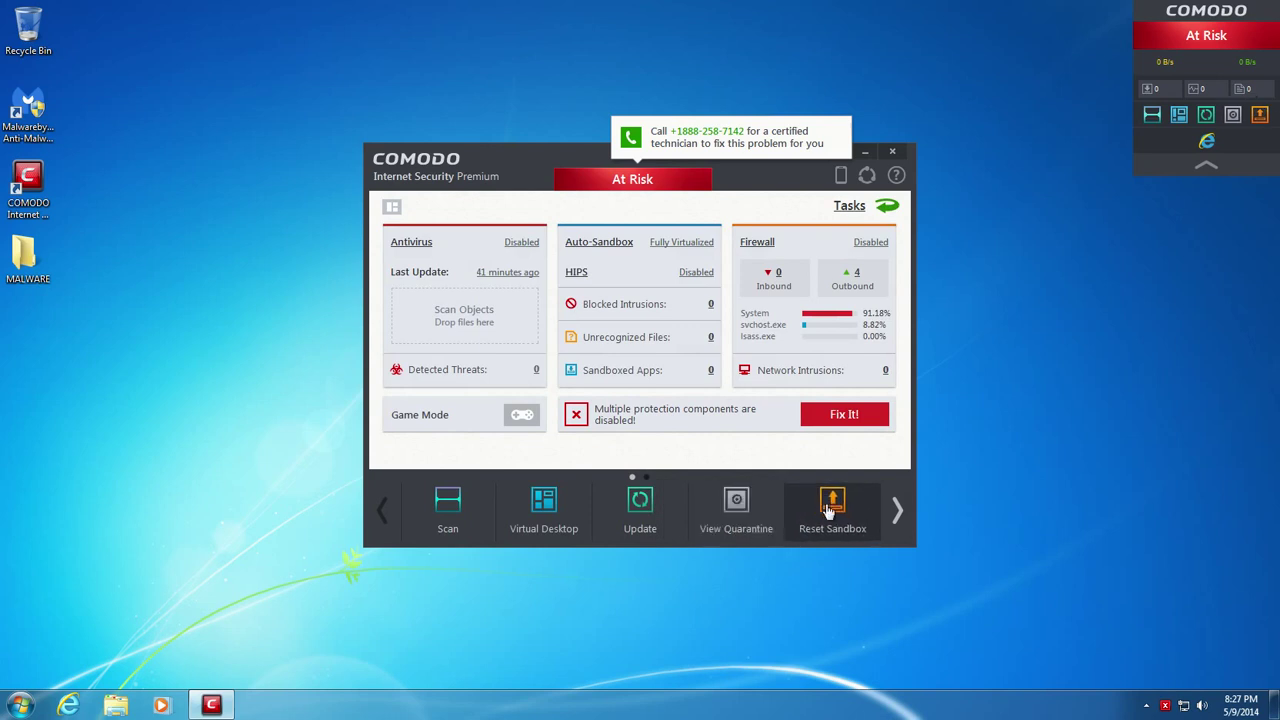
left_click(893, 511)
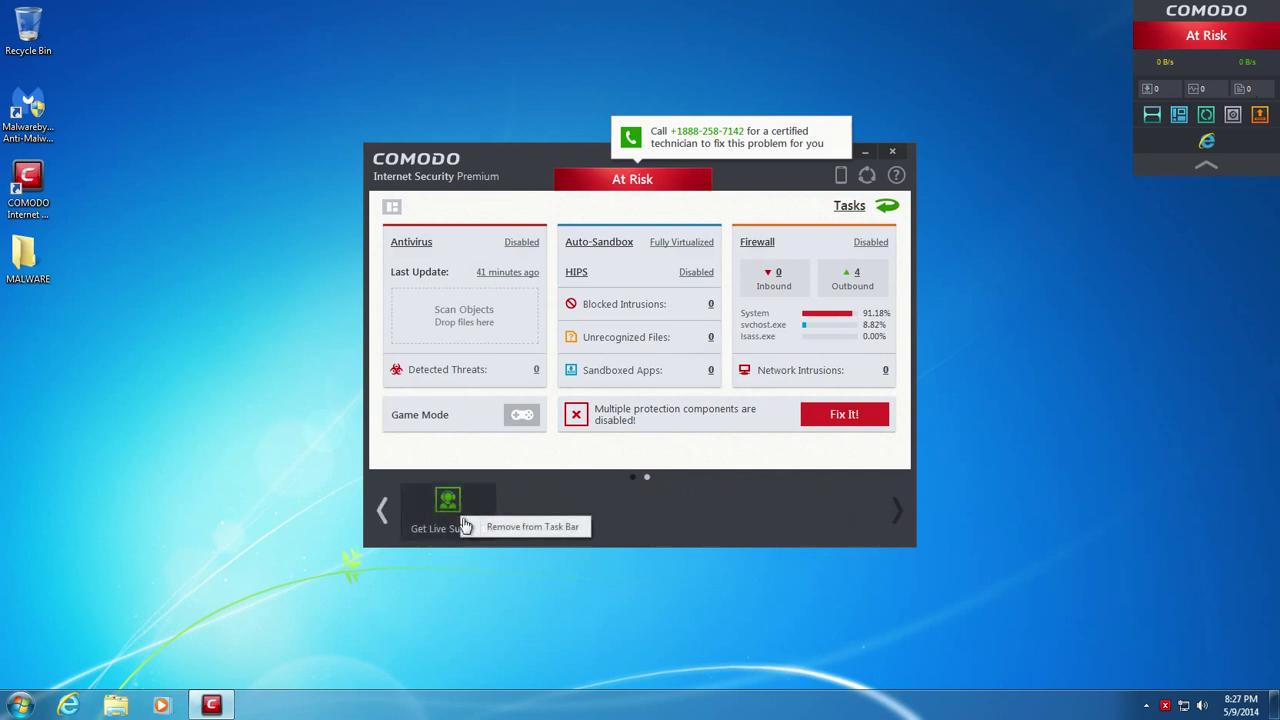
left_click_drag(465, 525, 414, 520)
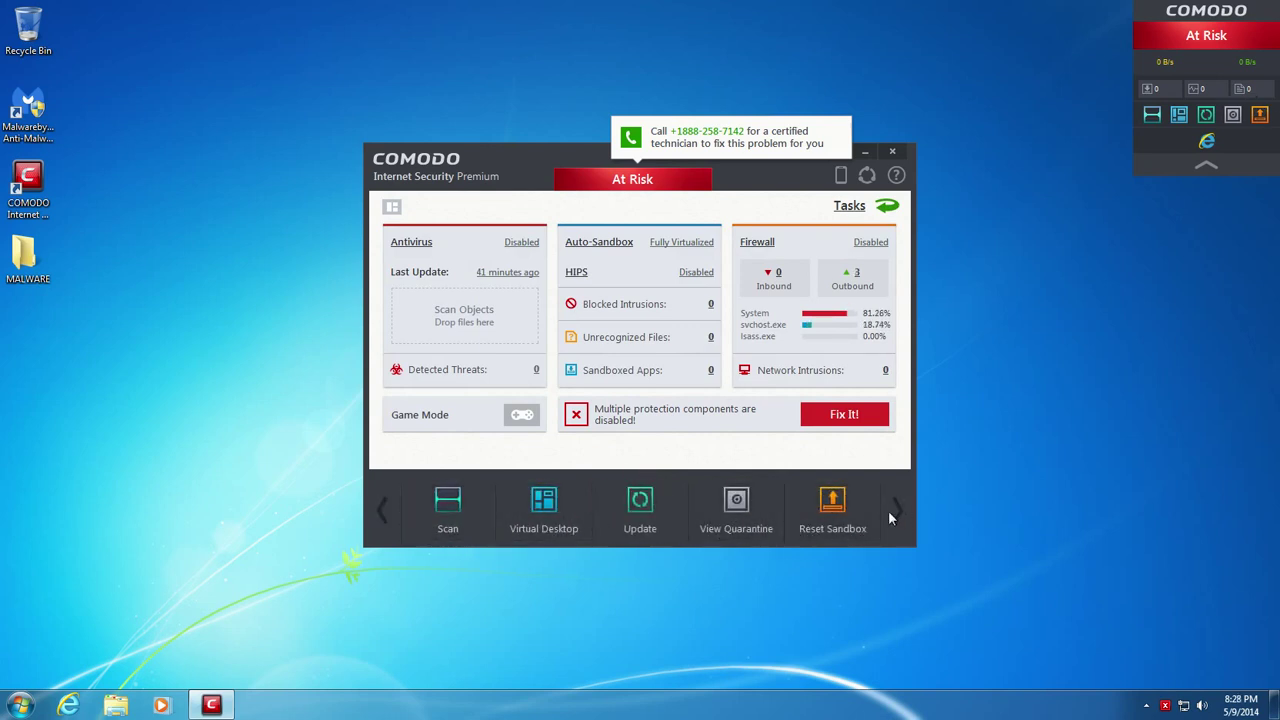
right_click(825, 517)
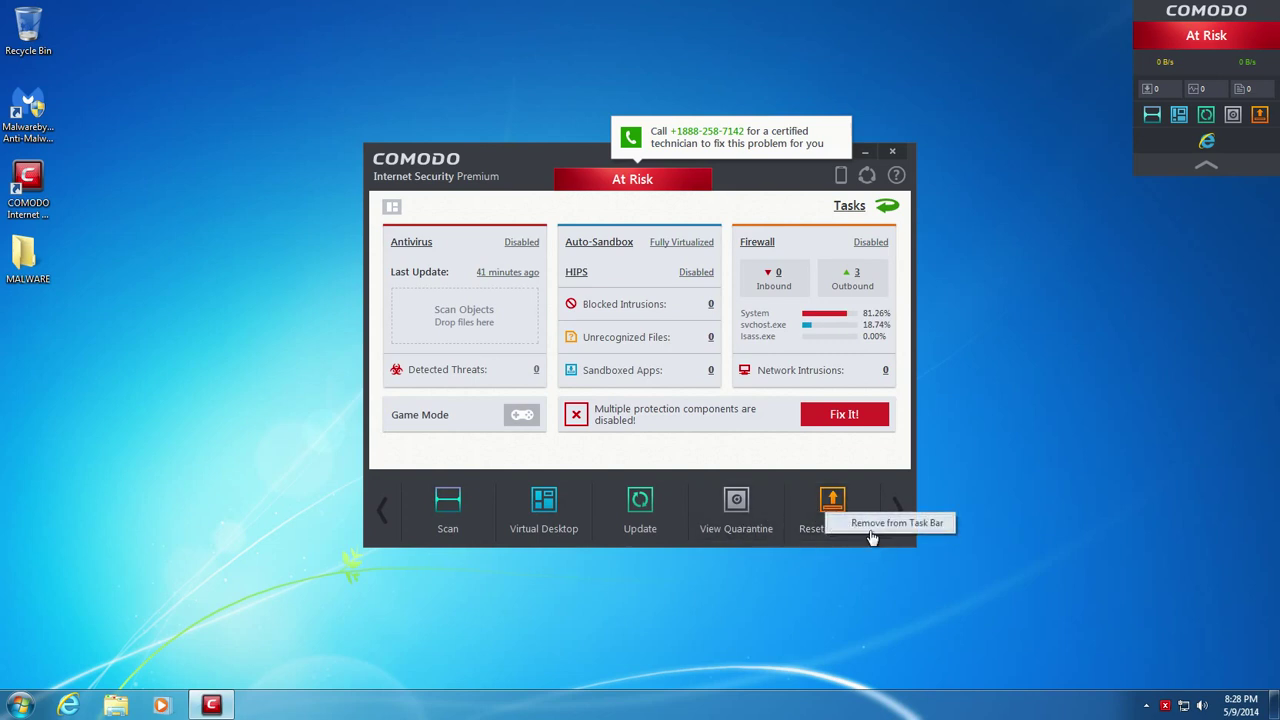
left_click(972, 551)
left_click_drag(838, 497, 723, 540)
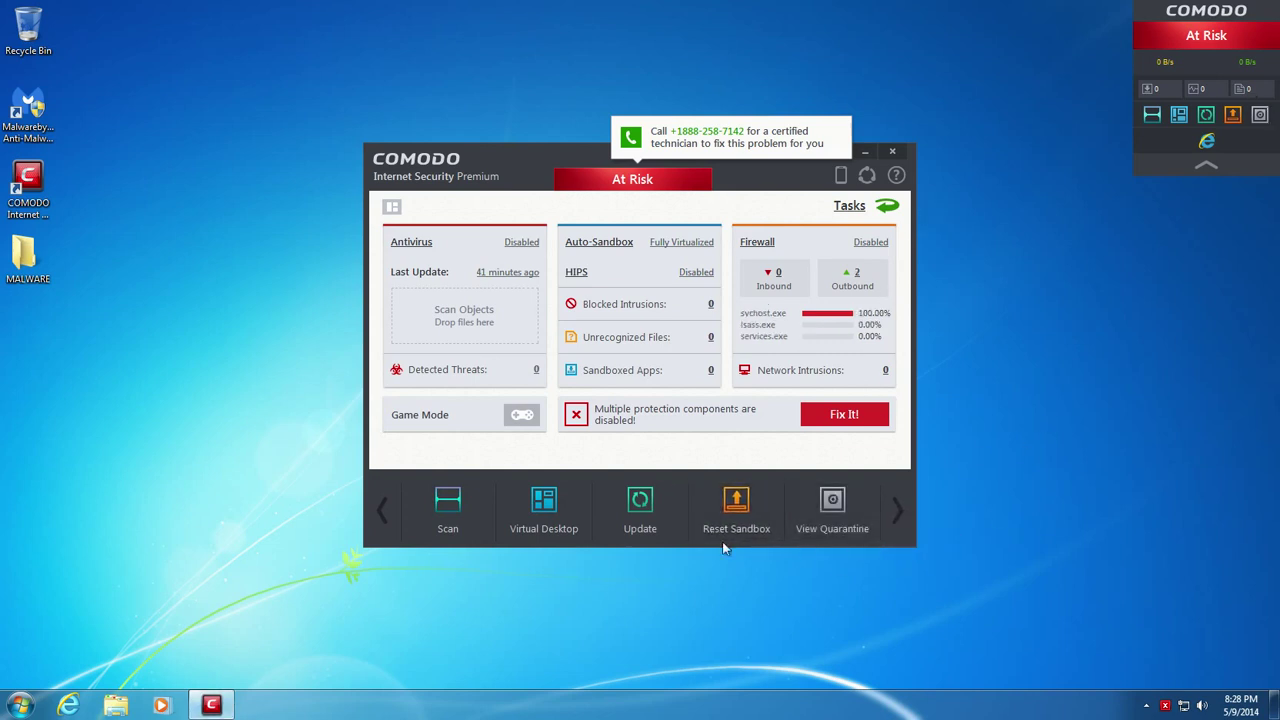
left_click(892, 151)
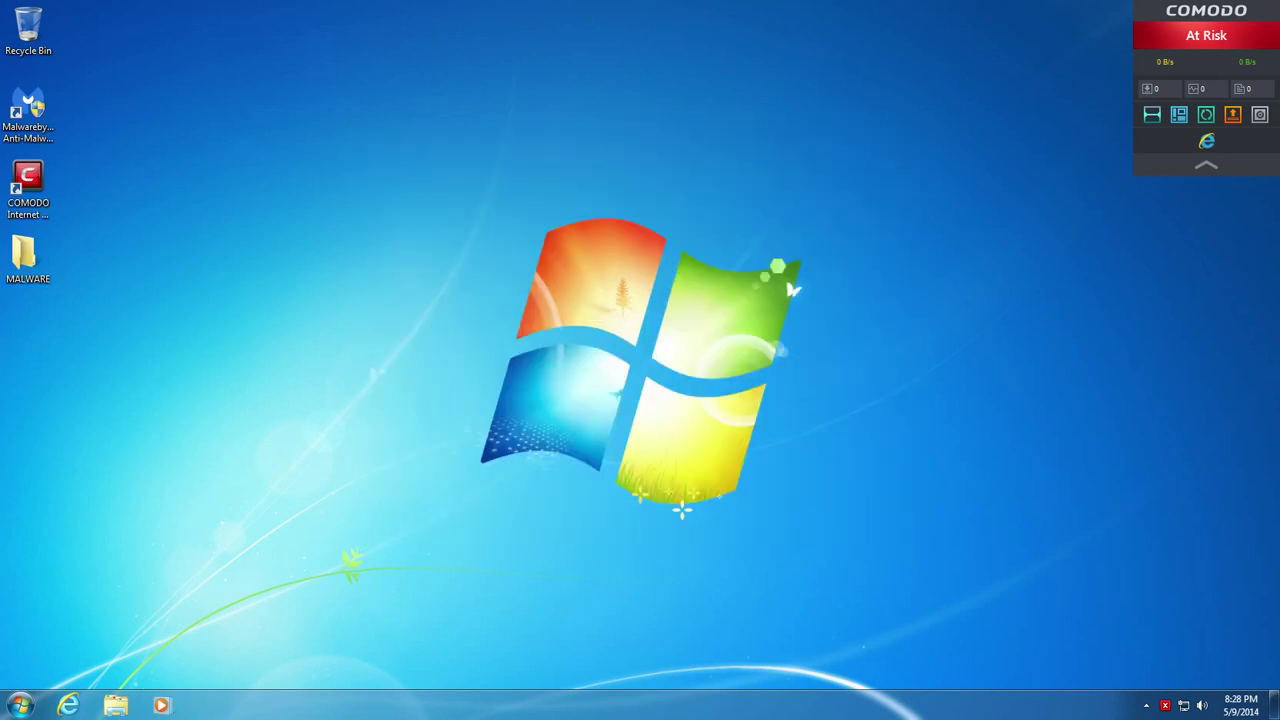
right_click(527, 709)
left_click(583, 651)
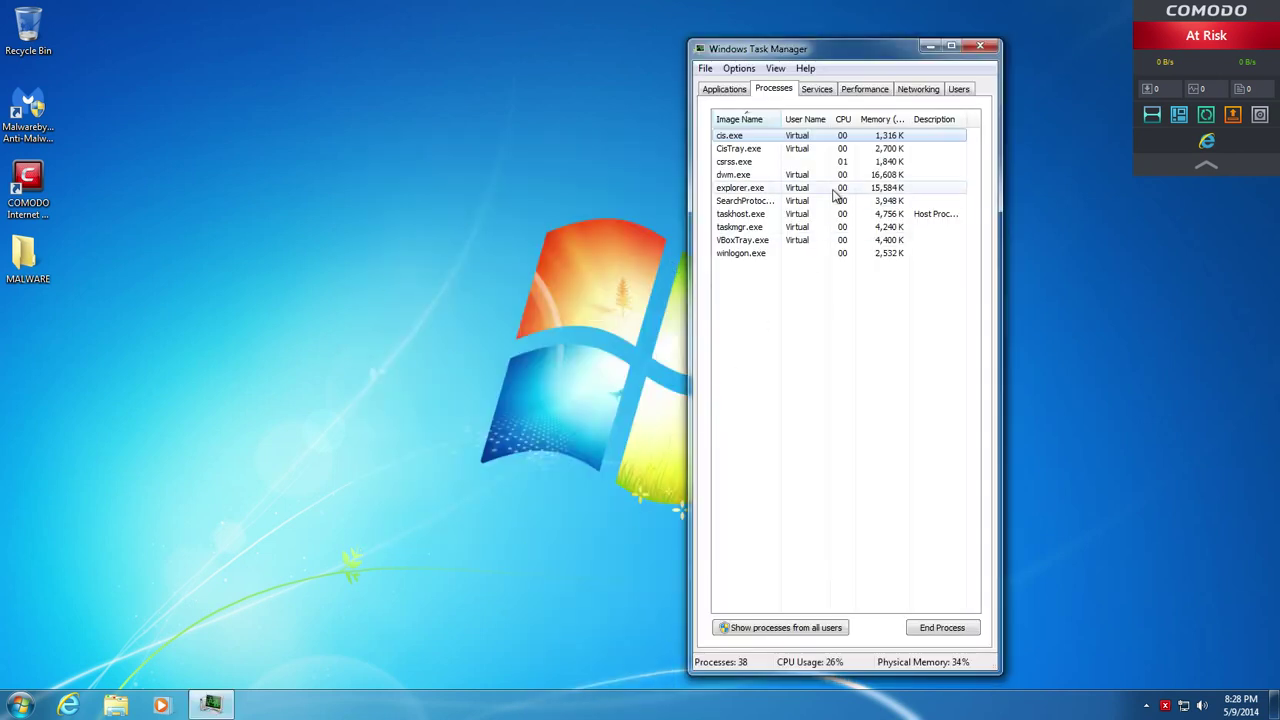
left_click(724, 623)
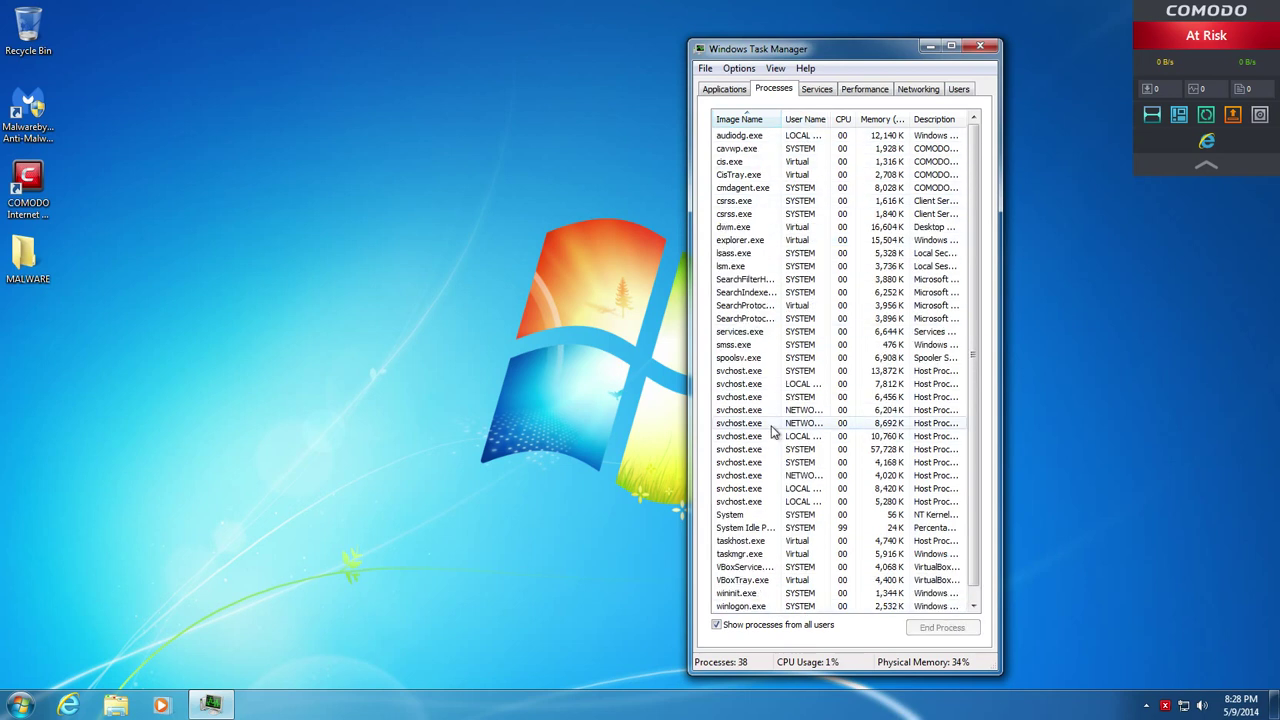
left_click(981, 46)
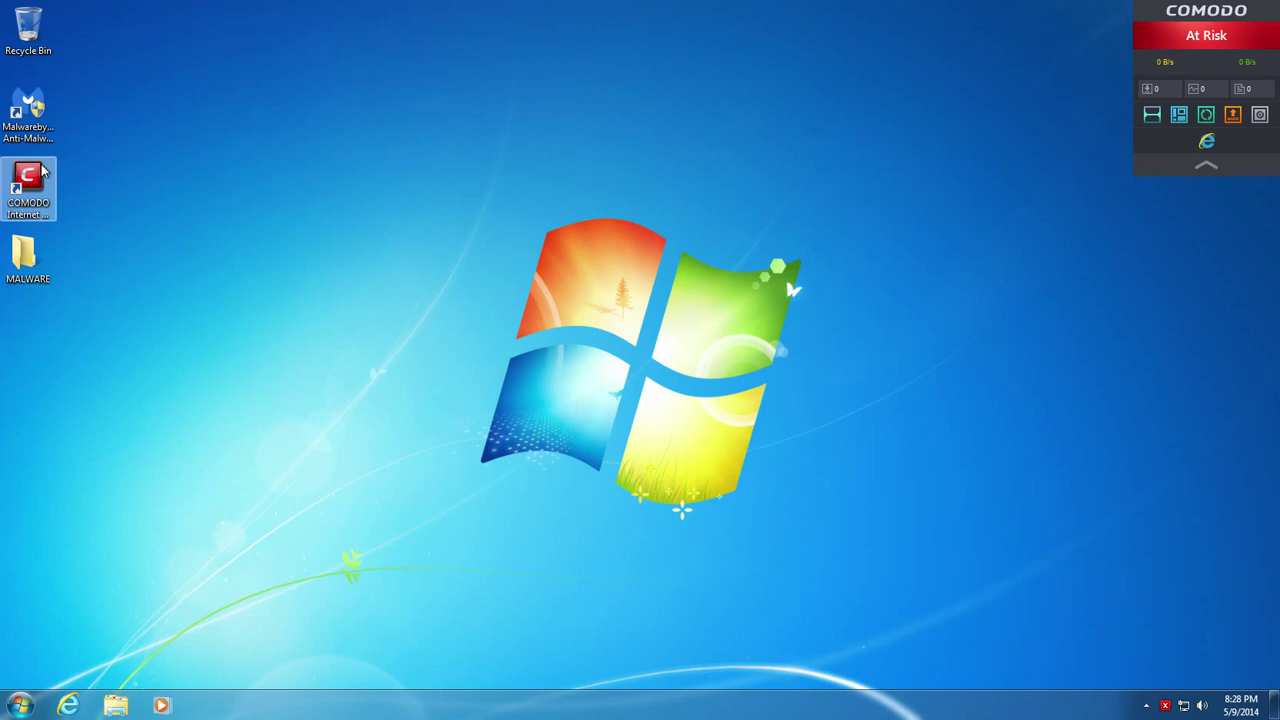
Delete the MALWARE folder and empty the Recycle Bin
left_click(54, 274)
key("Delete")
key("Return")
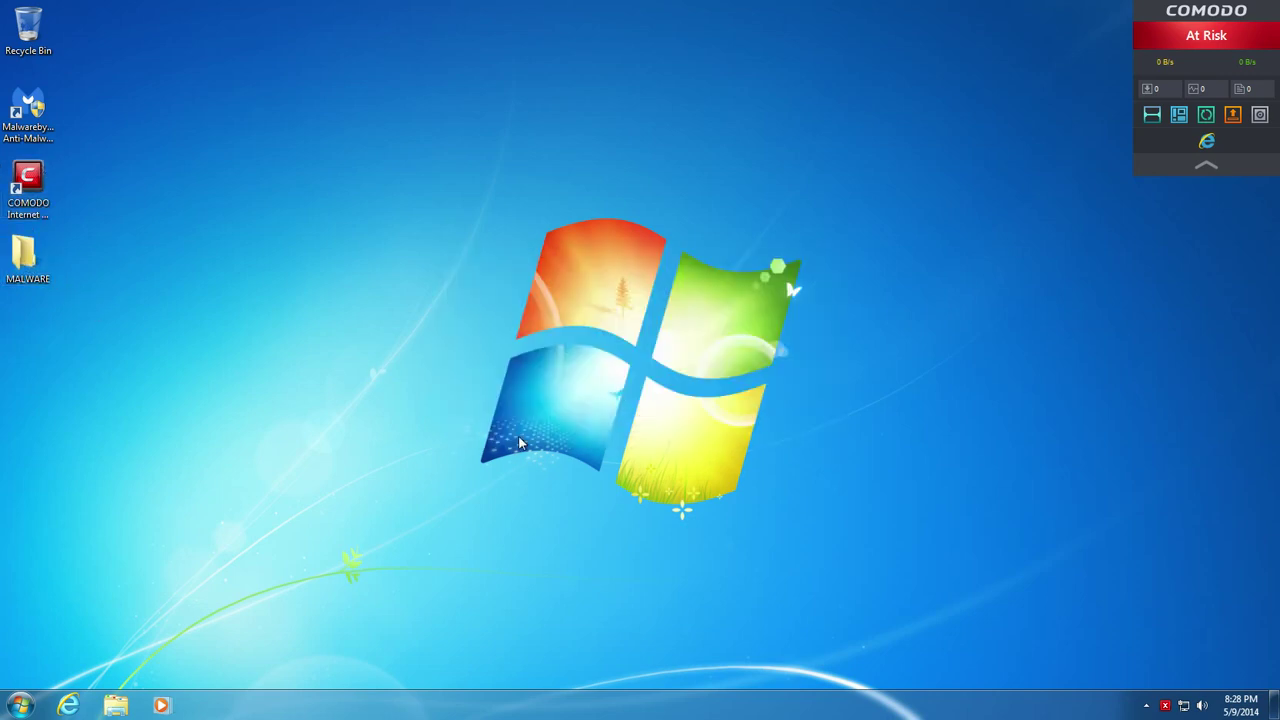
right_click(26, 18)
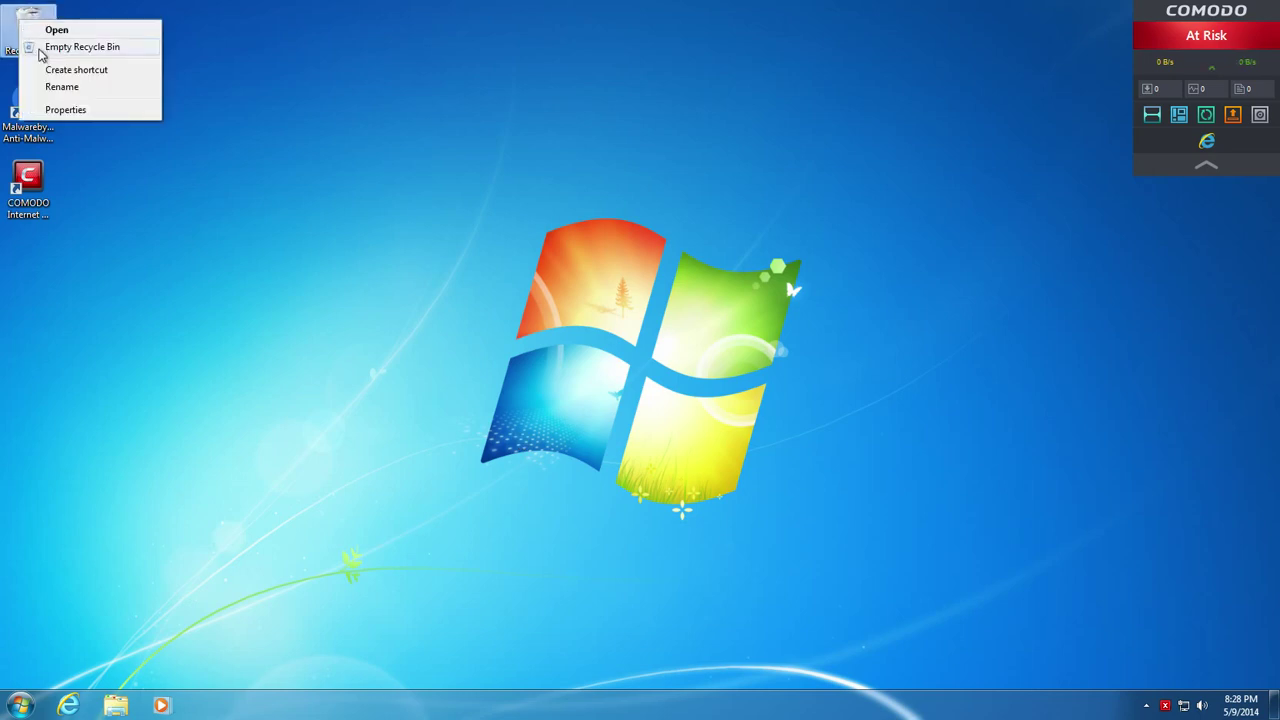
left_click(42, 47)
left_click(690, 420)
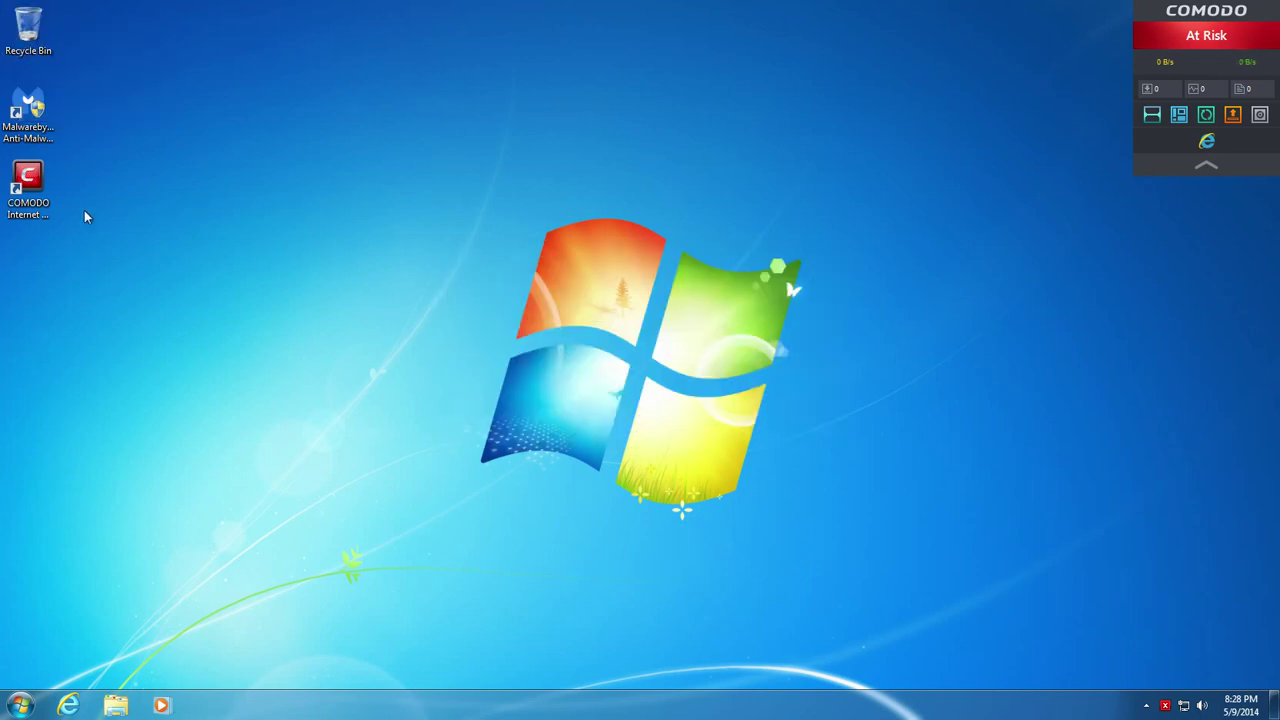
Launch Malwarebytes with administrator rights and run a Threat Scan
double_click(30, 112)
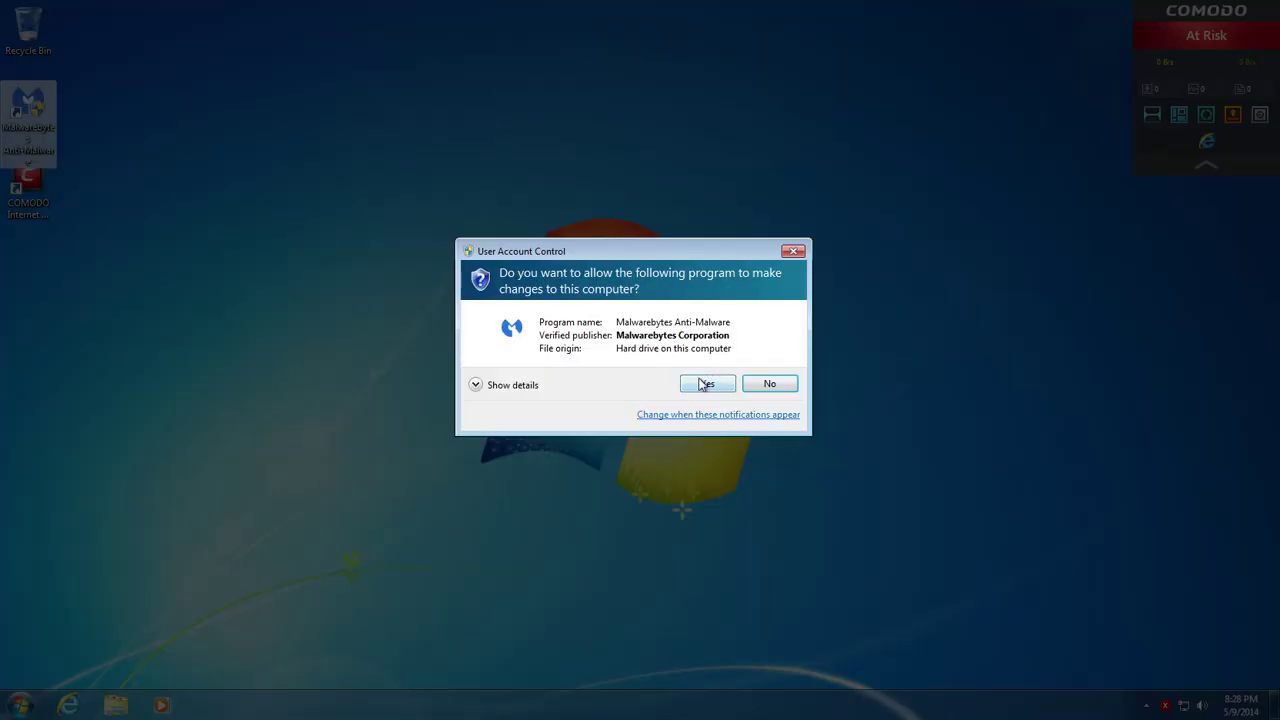
left_click(700, 381)
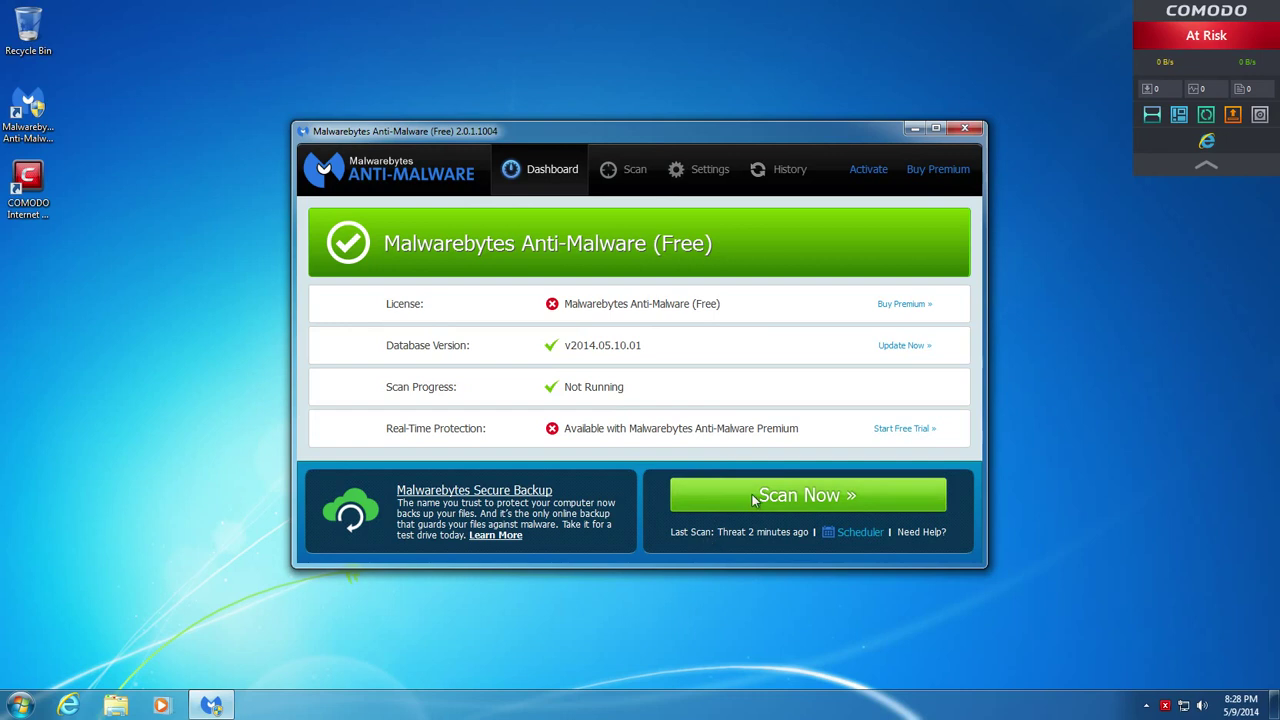
left_click(755, 500)
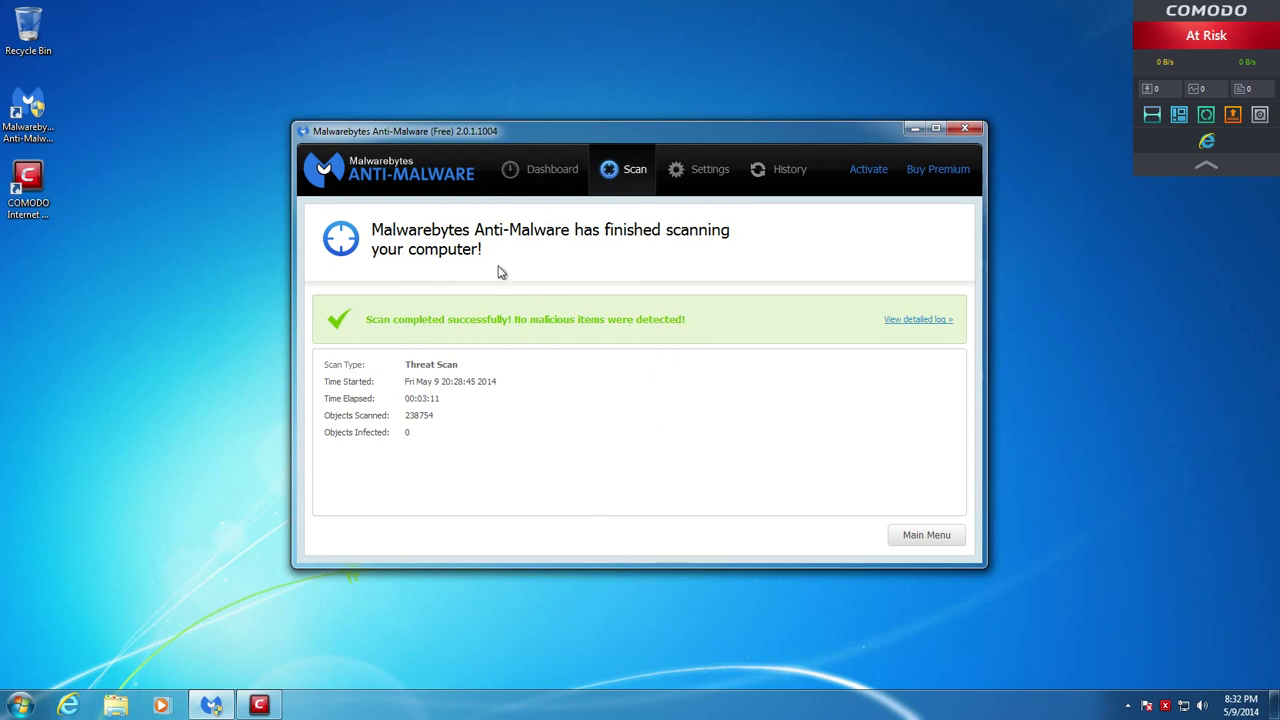
Review COMODO's Quick Scan results showing 0 threats, close them, and open the main window
left_click(260, 705)
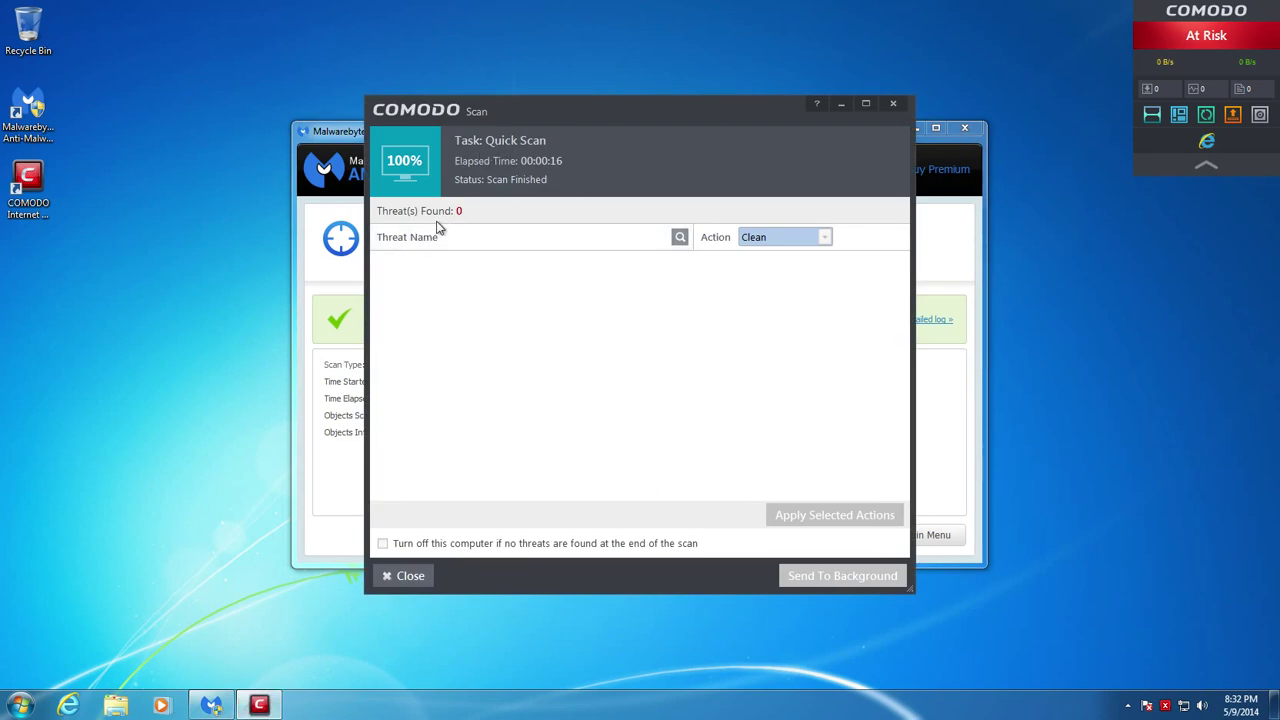
left_click(408, 576)
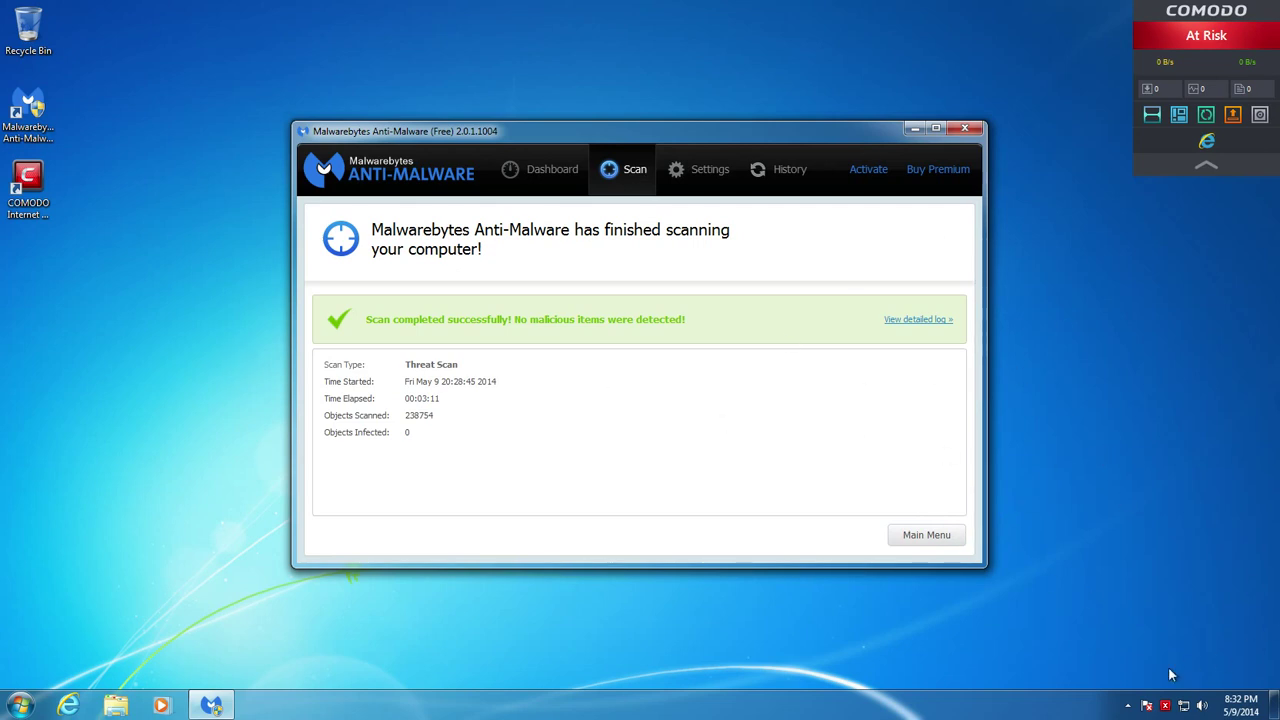
left_click(1066, 353)
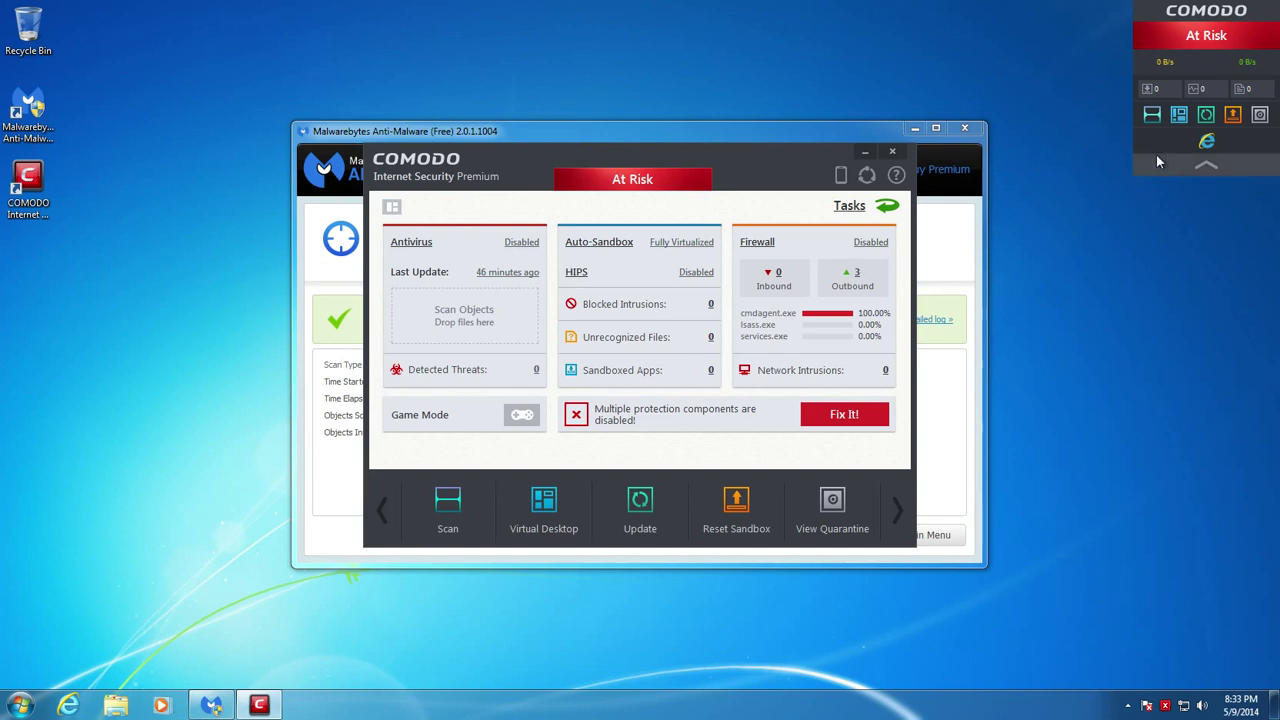
Launch Internet Explorer in the COMODO sandbox and try minimizing, maximizing and moving its window
left_click(1206, 143)
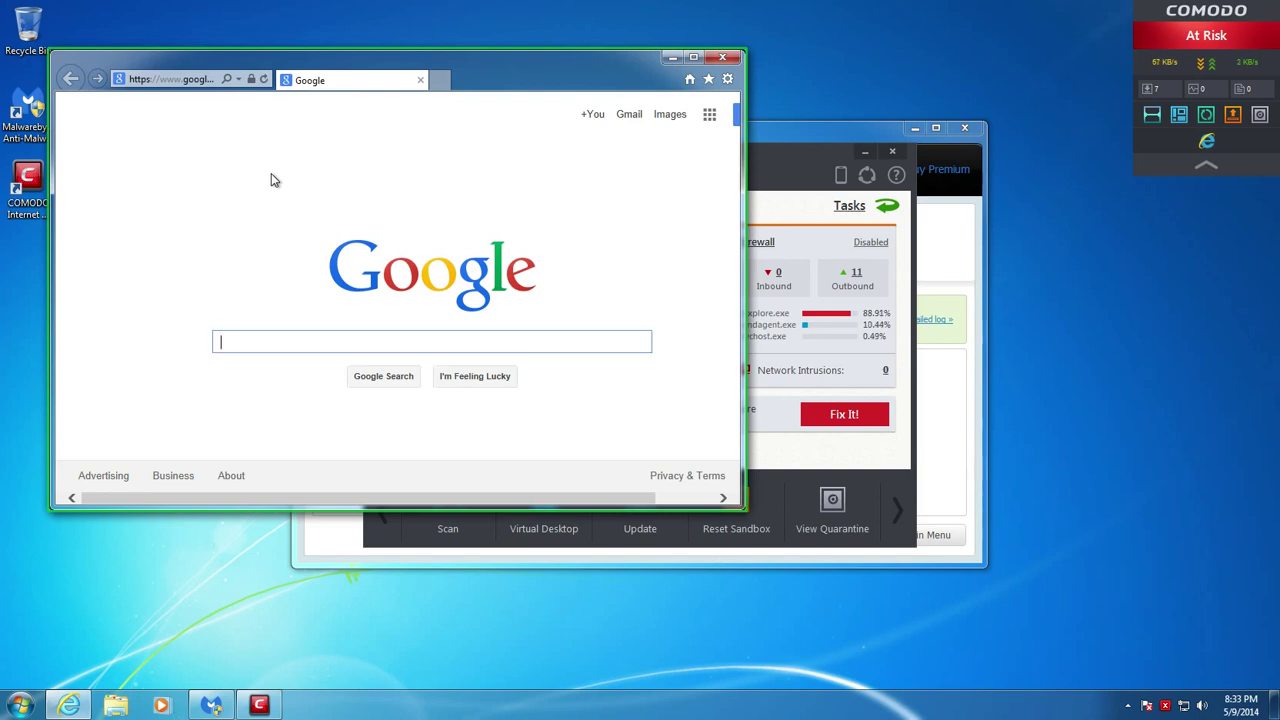
left_click(672, 57)
left_click(68, 705)
left_click(693, 57)
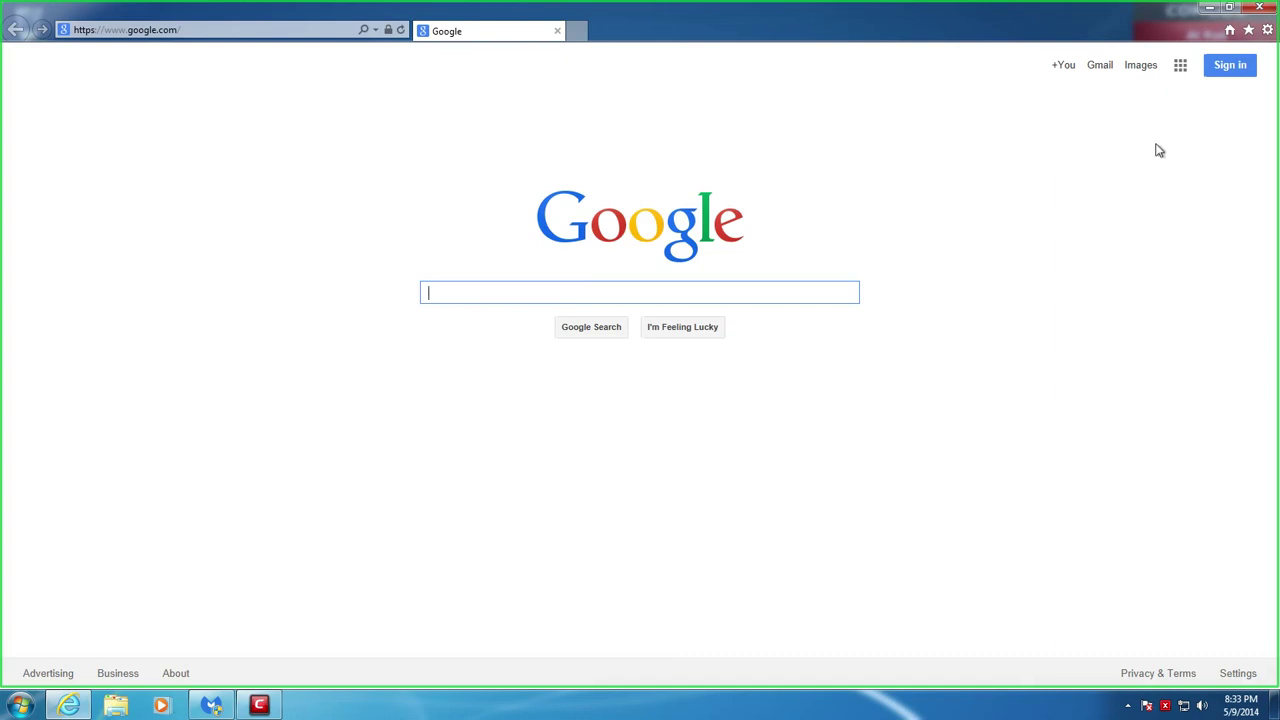
left_click(1232, 18)
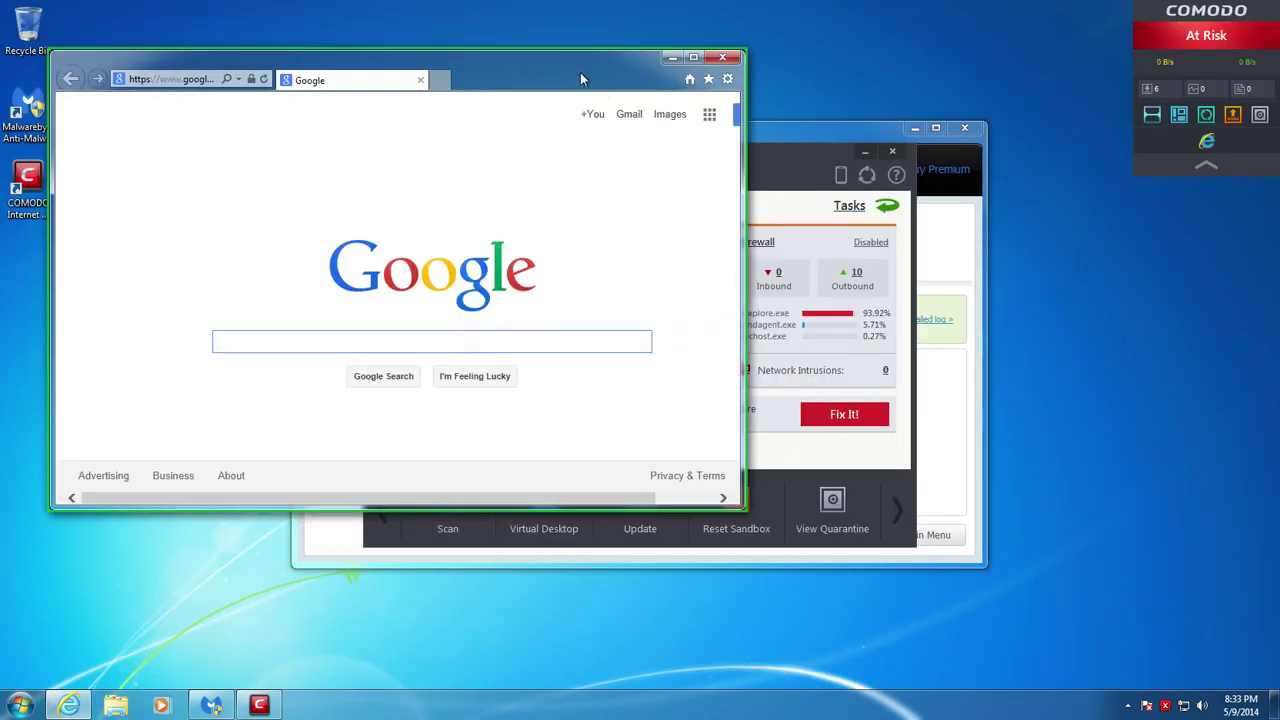
left_click_drag(580, 72, 554, 40)
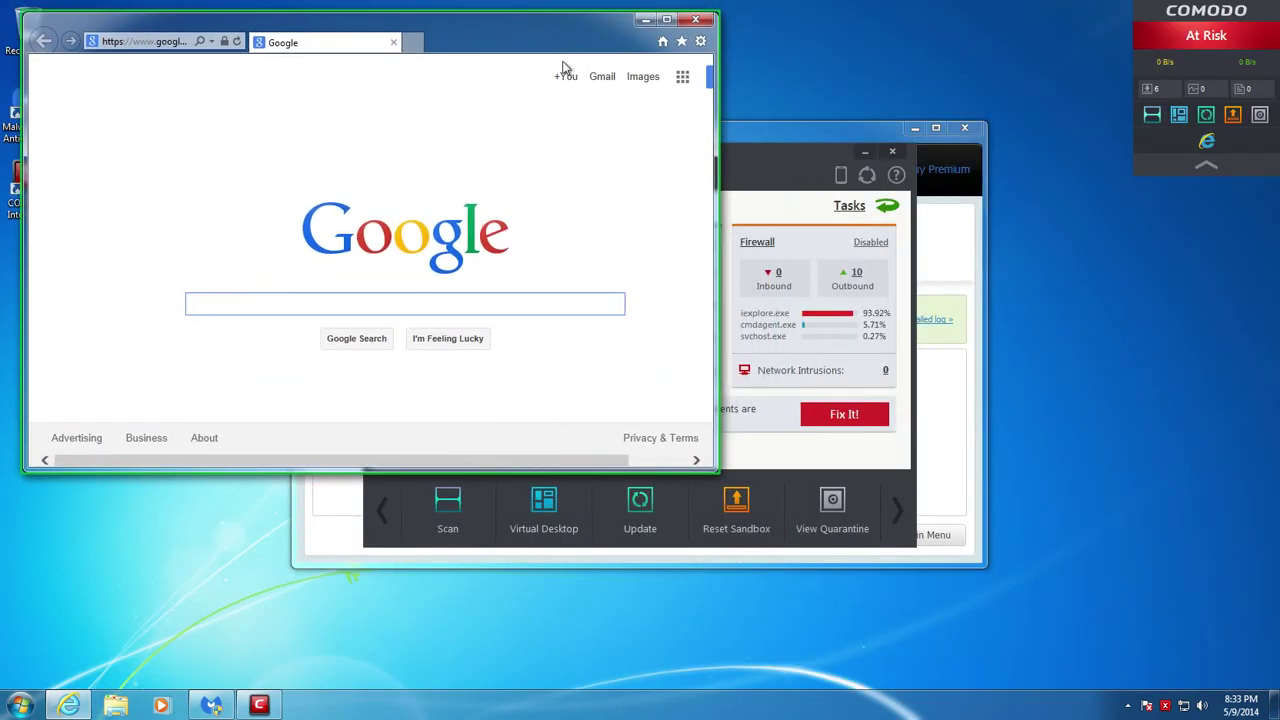
Look at COMODO's Antivirus setting choices, then close COMODO and the sandboxed browser
left_click(766, 190)
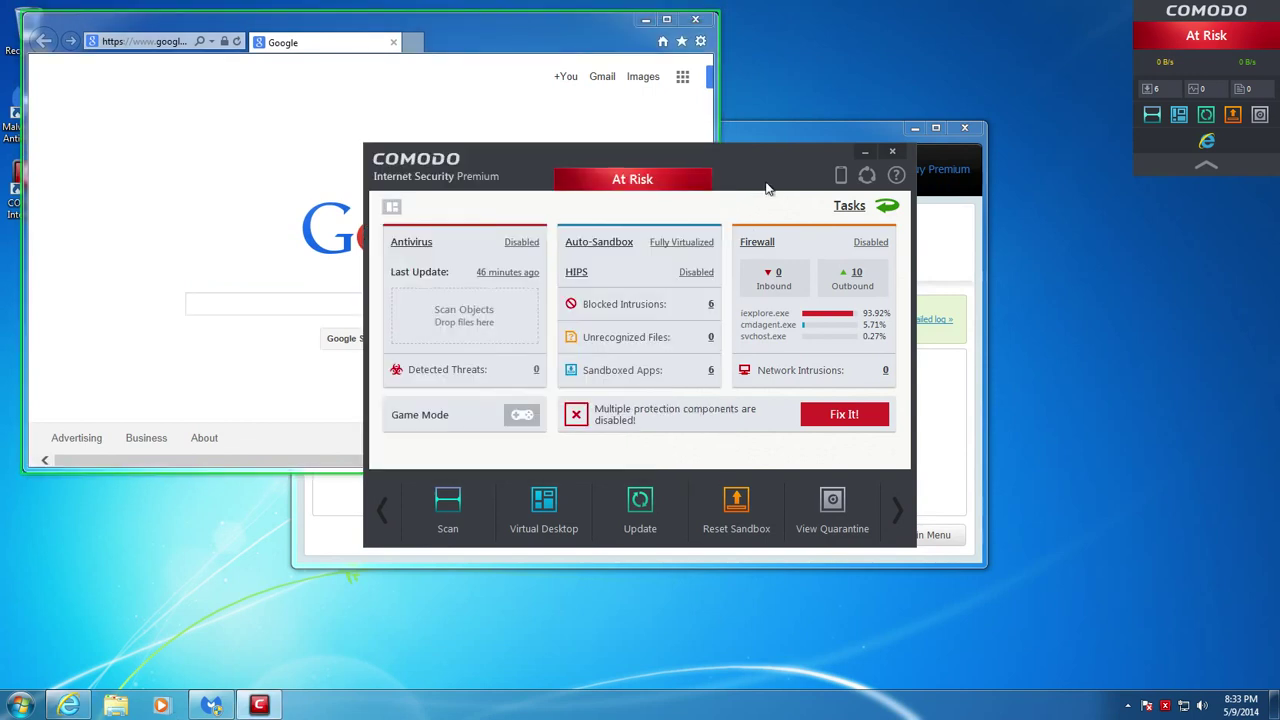
left_click(521, 243)
left_click(892, 151)
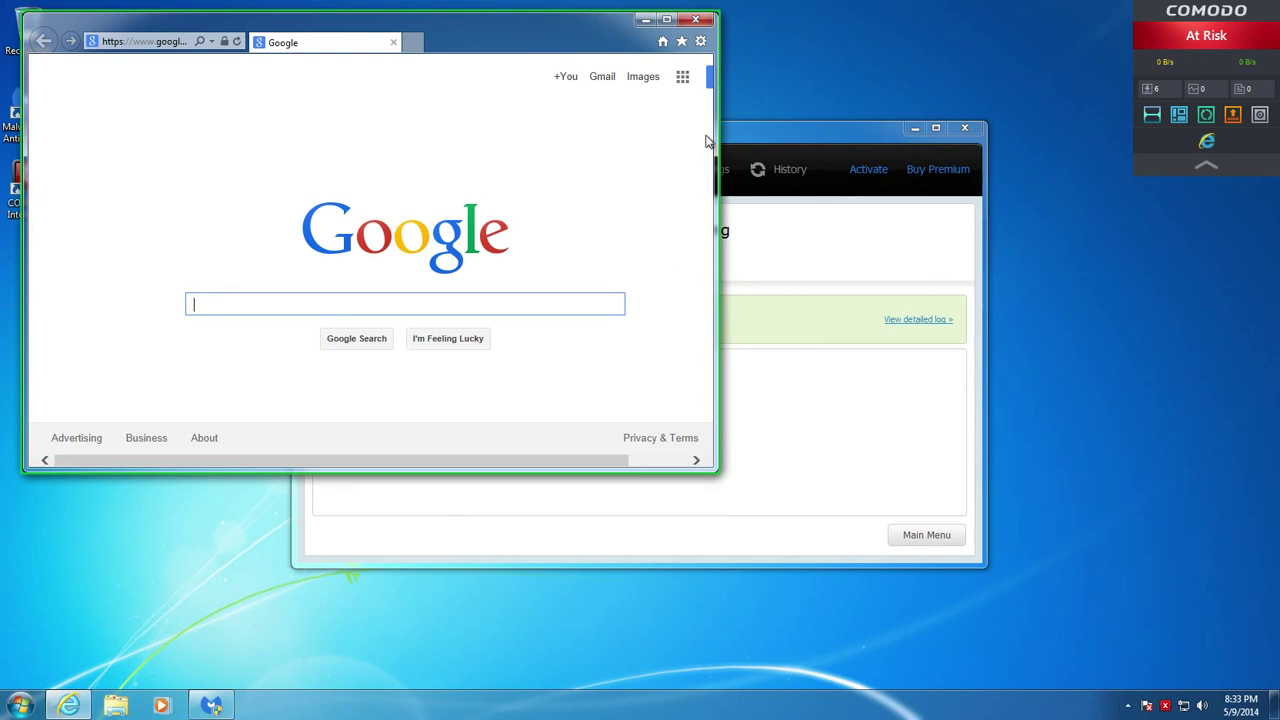
left_click(697, 20)
Close the Malwarebytes window and drag around the empty desktop
left_click(962, 128)
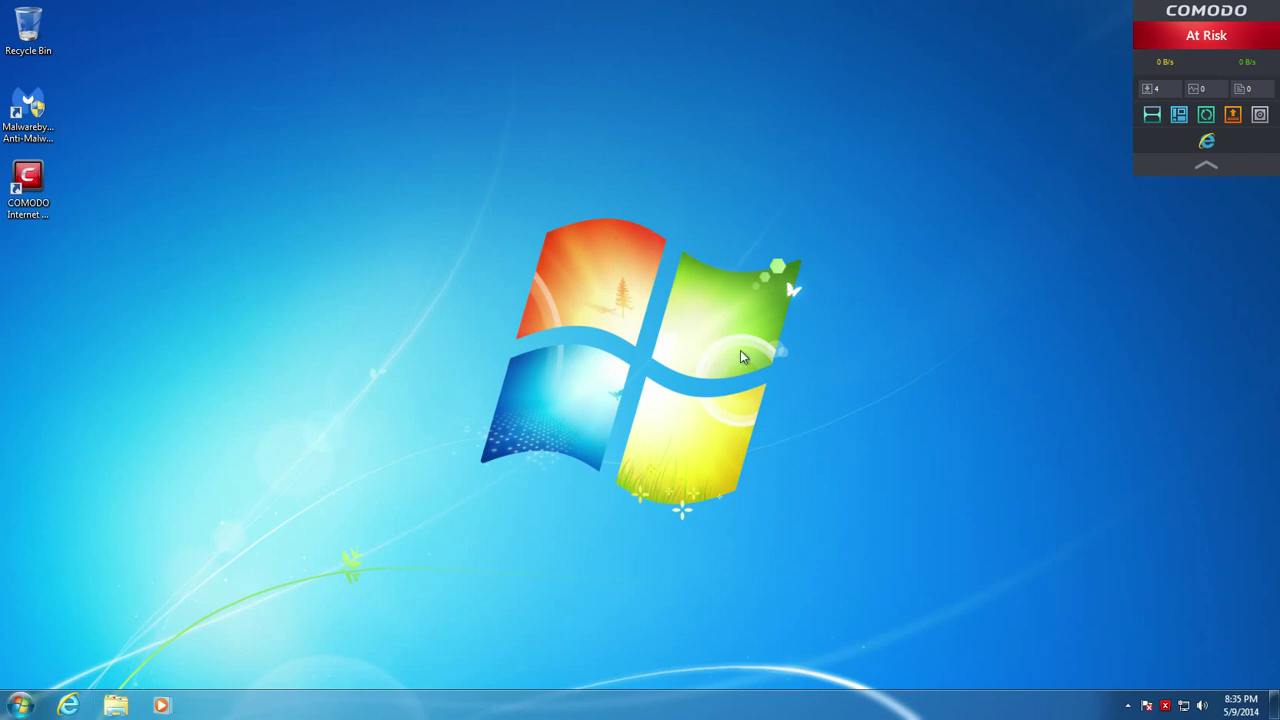
left_click_drag(490, 274, 330, 580)
left_click_drag(445, 145, 900, 500)
left_click_drag(944, 134, 370, 400)
left_click_drag(349, 110, 820, 576)
left_click_drag(628, 250, 344, 500)
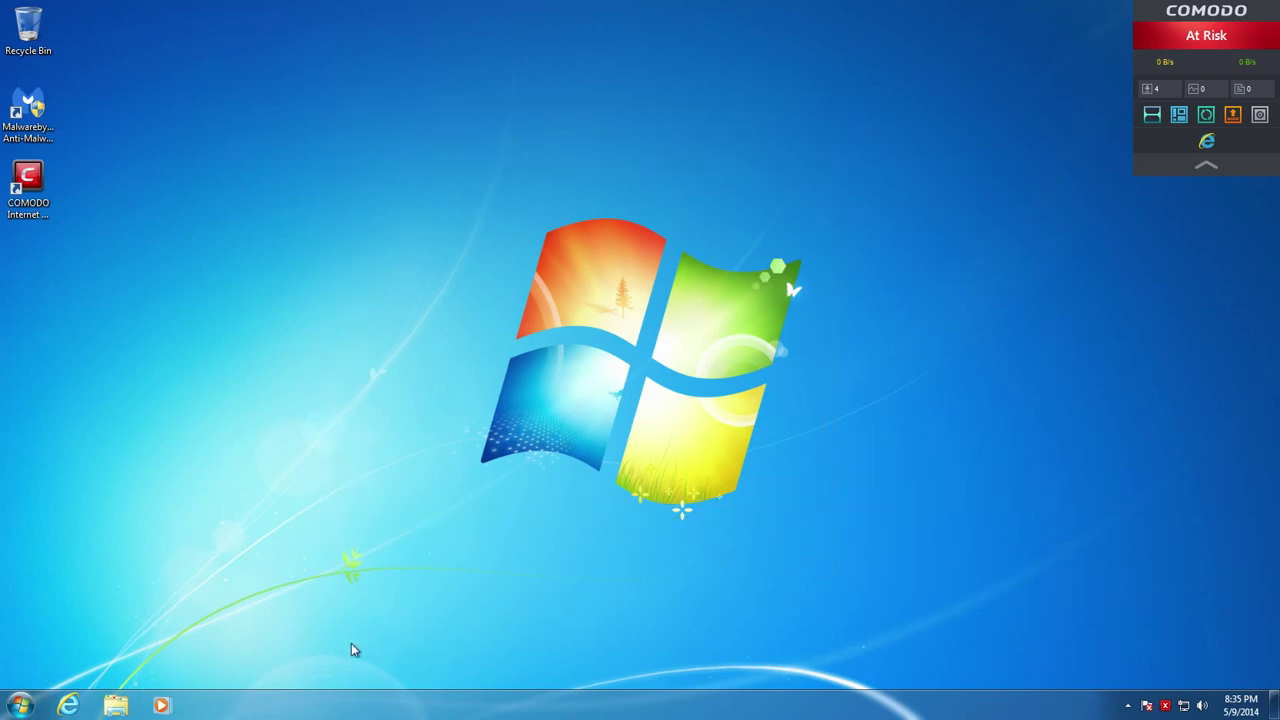